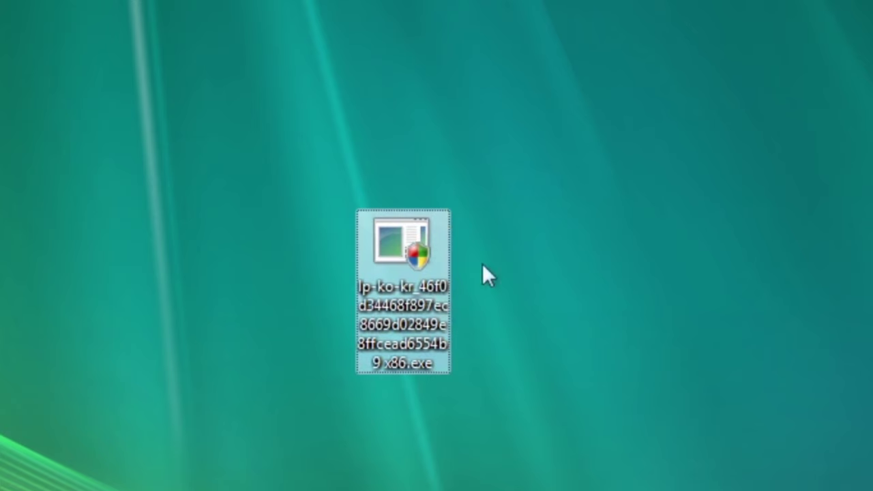
# - Select the lp-ko-kr Korean language pack installer icon on the Vista desktop
pyautogui.moveTo(571, 156); pyautogui.dragTo(275, 431)
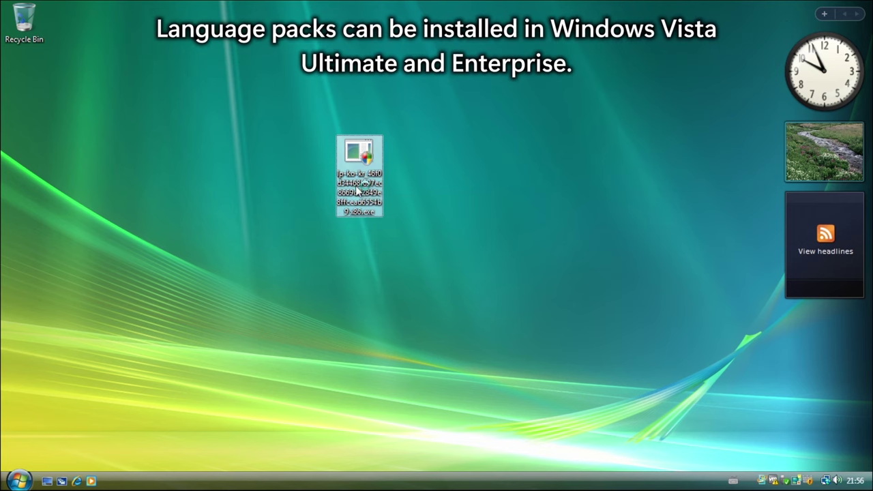
# - Run the lp-ko-kr installer and approve it in User Account Control so Korean installs
pyautogui.doubleClick(356, 192)
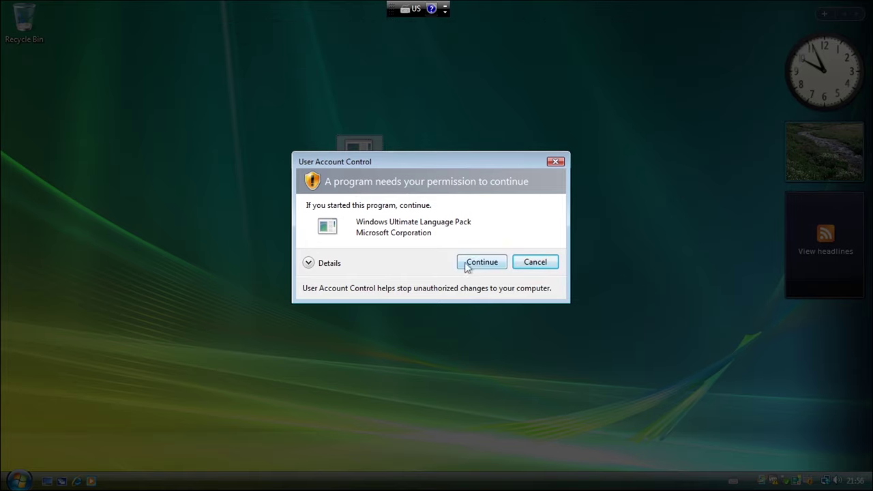
pyautogui.click(496, 263)
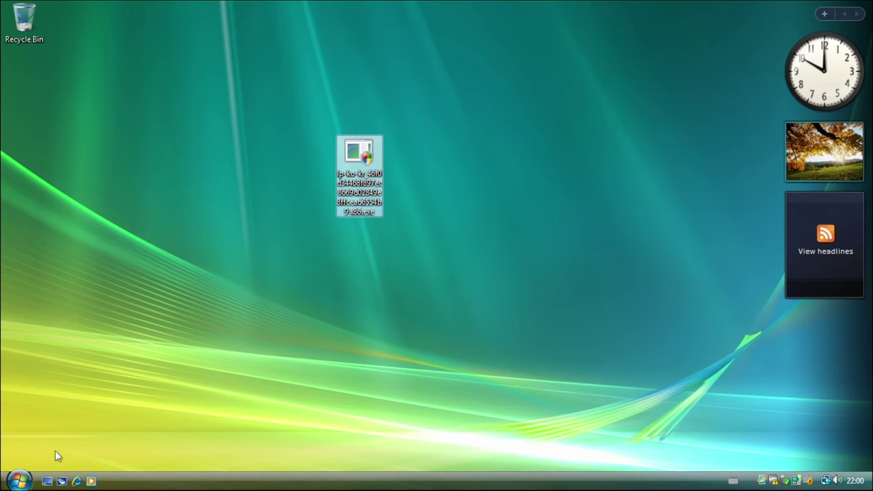
pyautogui.click(18, 481)
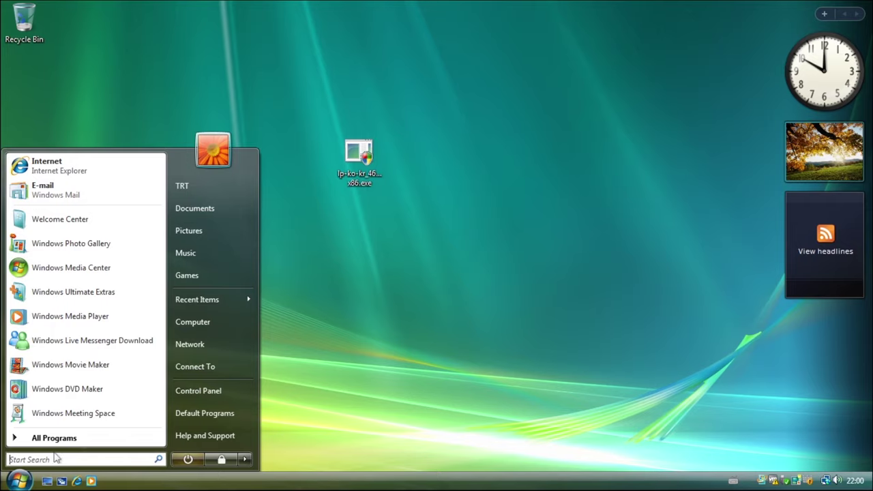
# - Open Control Panel from the Vista Start menu after browsing All Programs
pyautogui.click(88, 447)
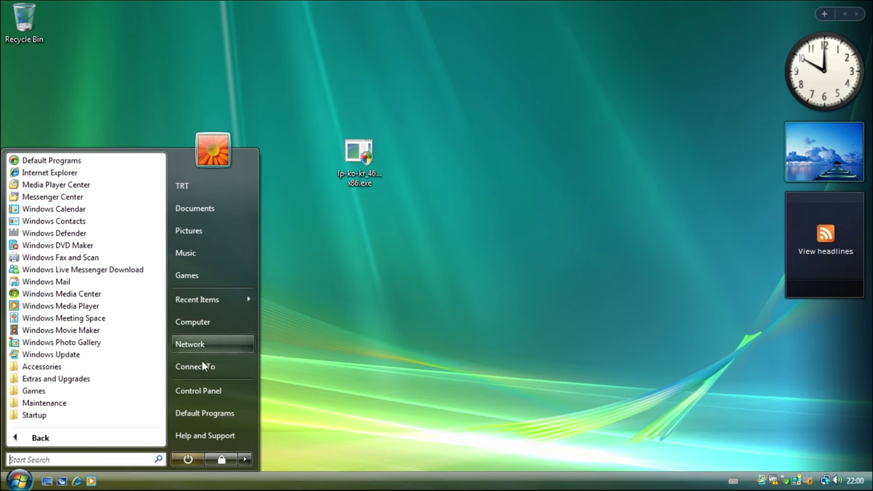
pyautogui.click(234, 390)
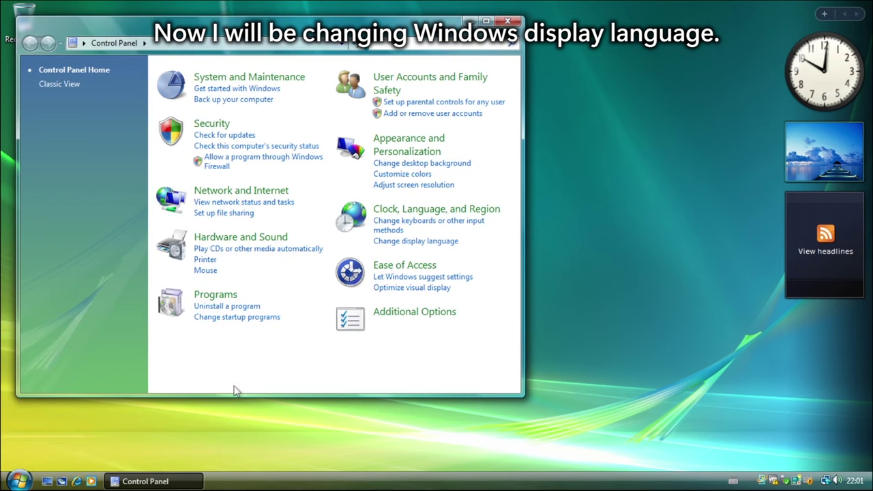
# - Open the Keyboards and Languages tab of Regional and Language Options
pyautogui.click(355, 243)
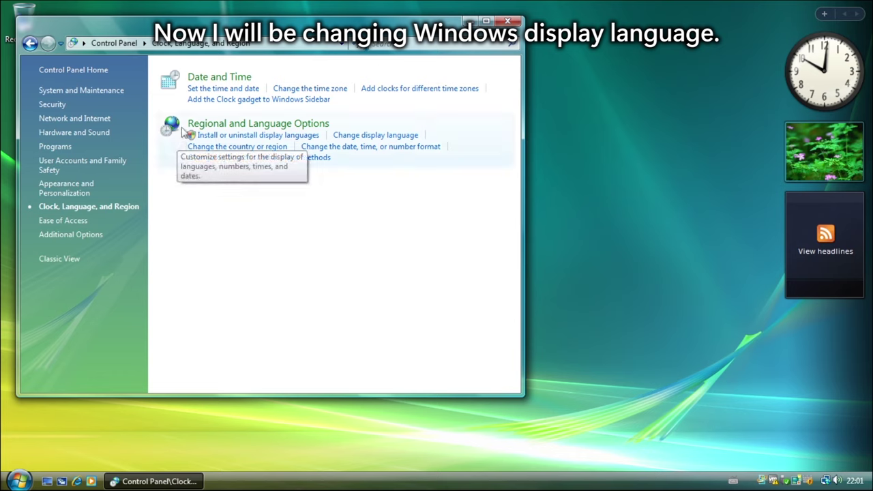
pyautogui.click(264, 125)
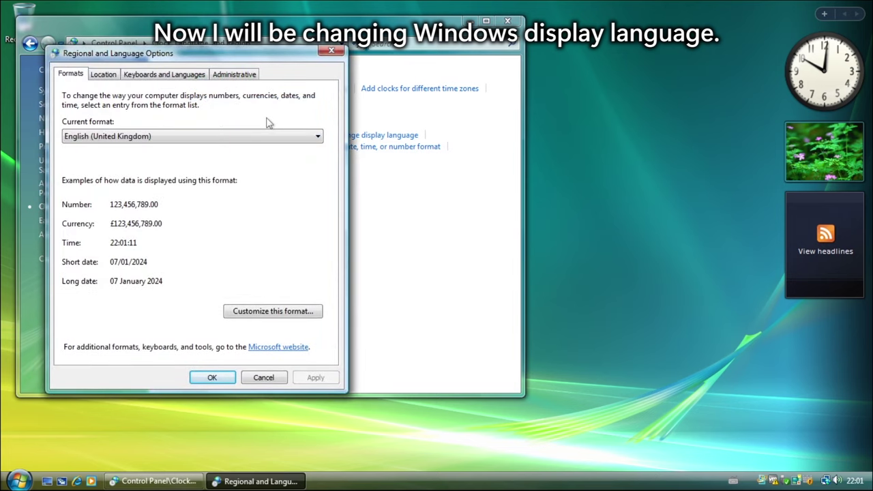
pyautogui.click(191, 76)
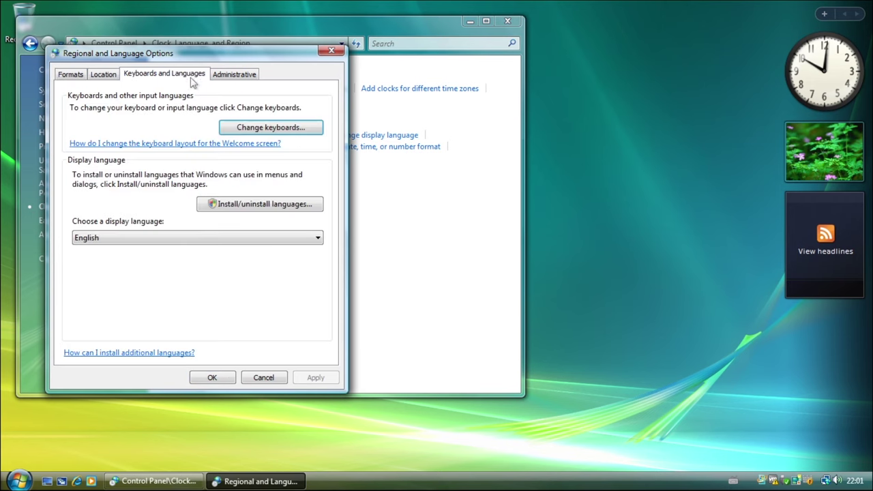
# - Check the Windows version with winver, then choose 한국어 as the display language
pyautogui.press('super+r')
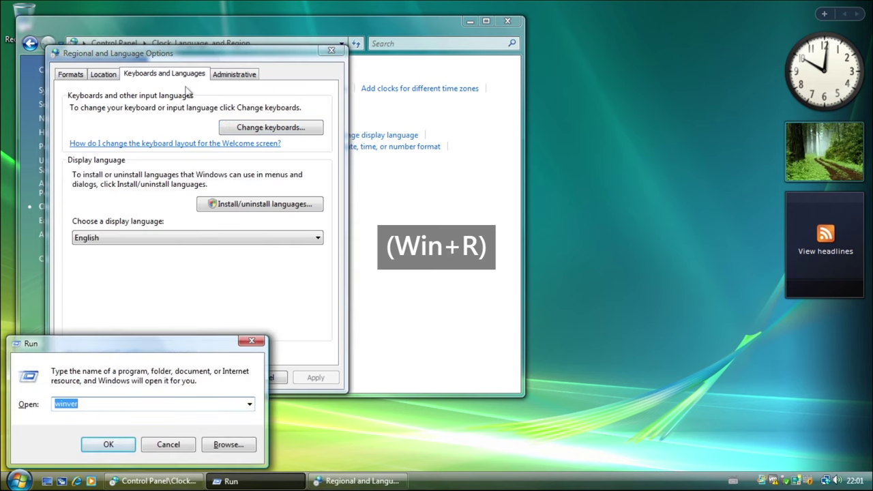
pyautogui.press('Return')
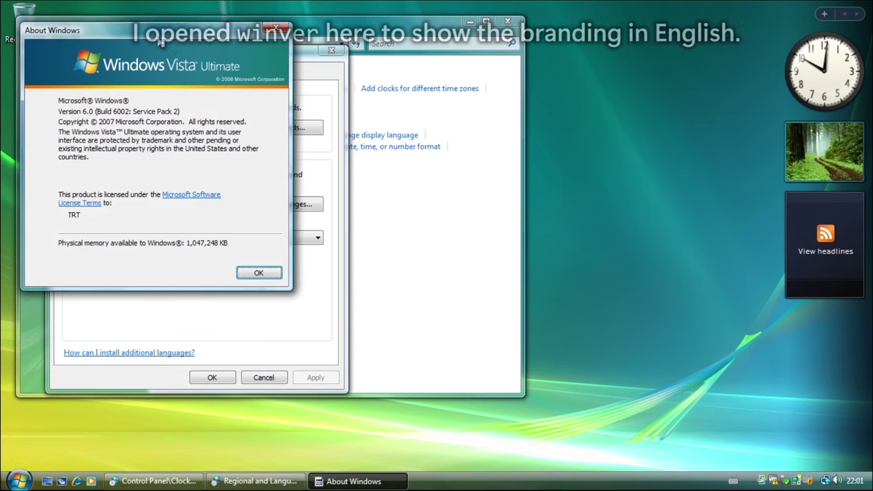
pyautogui.moveTo(159, 41); pyautogui.dragTo(594, 117)
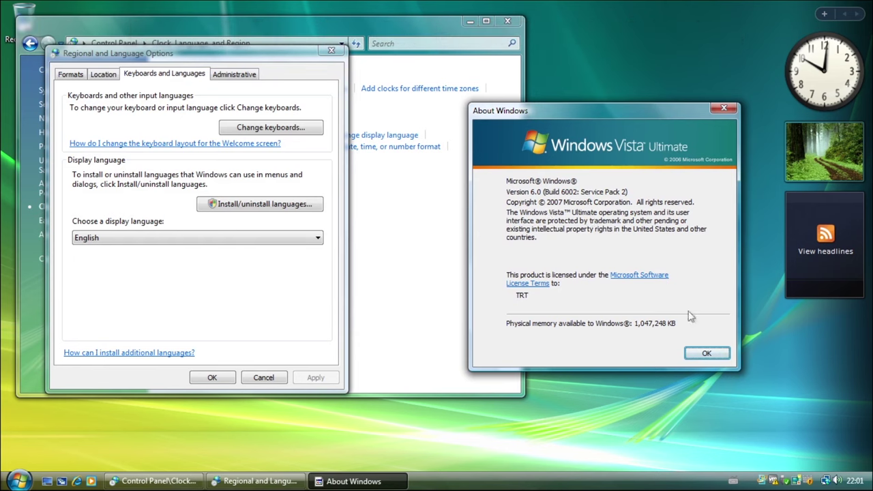
pyautogui.click(702, 358)
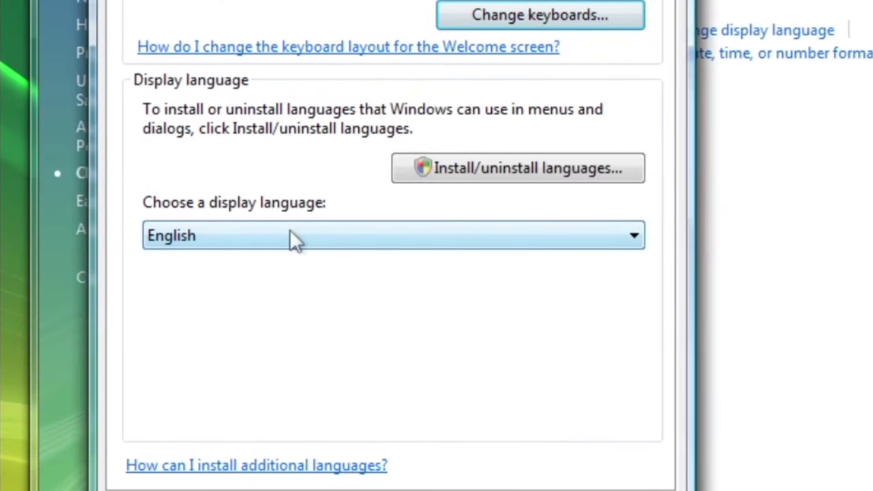
pyautogui.click(541, 234)
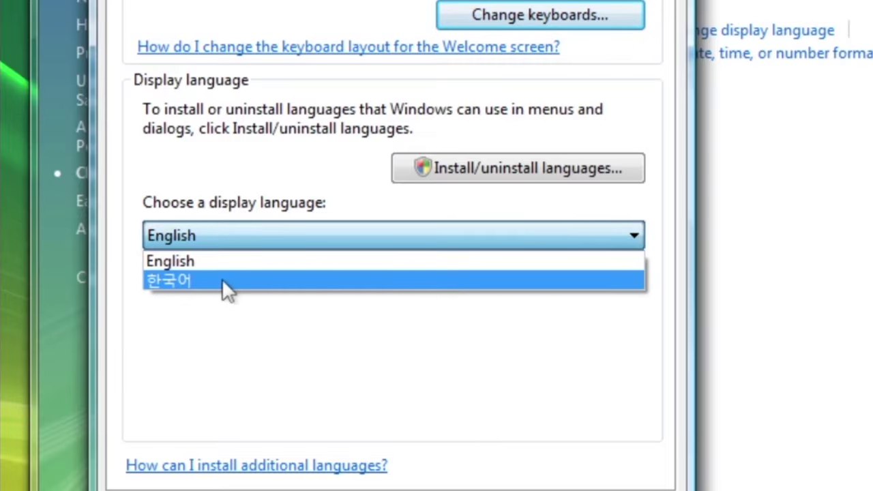
pyautogui.click(323, 281)
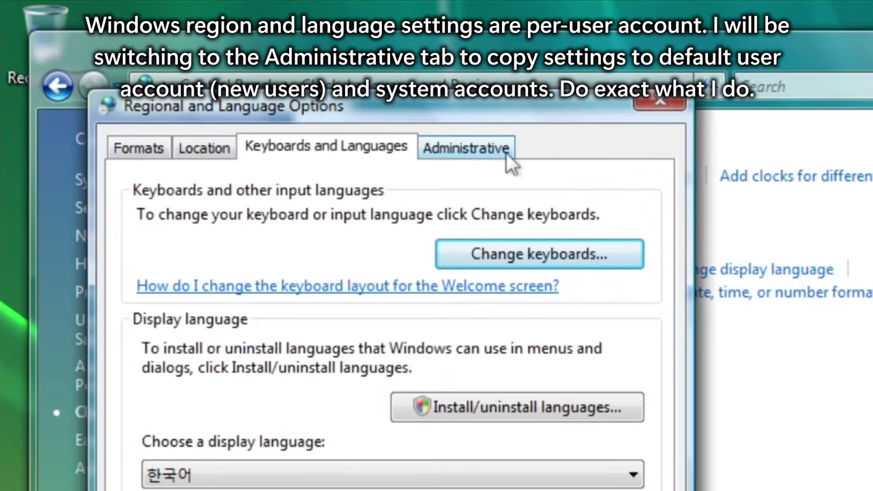
# - Copy settings to the default user and system accounts, then confirm the Korean display language
pyautogui.click(507, 150)
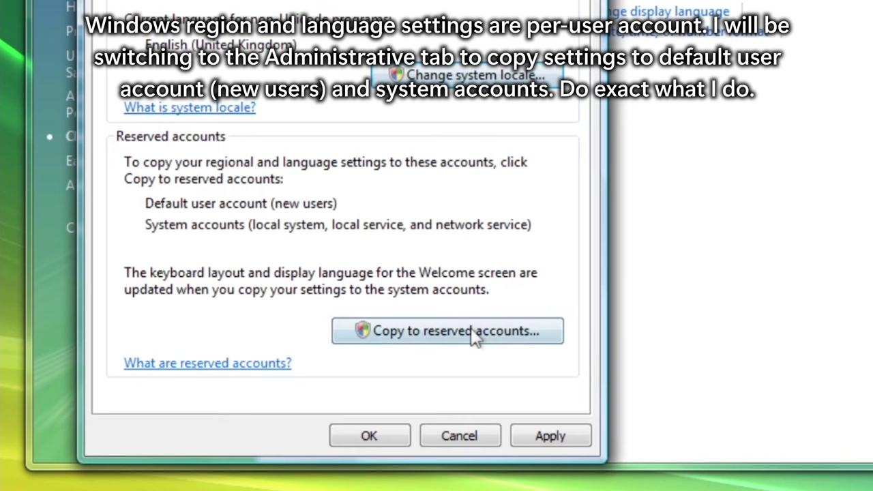
pyautogui.click(543, 330)
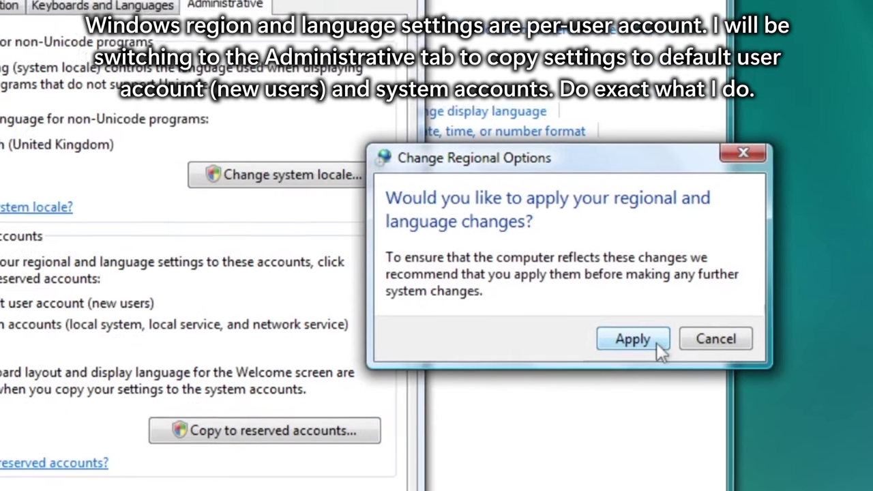
pyautogui.click(564, 338)
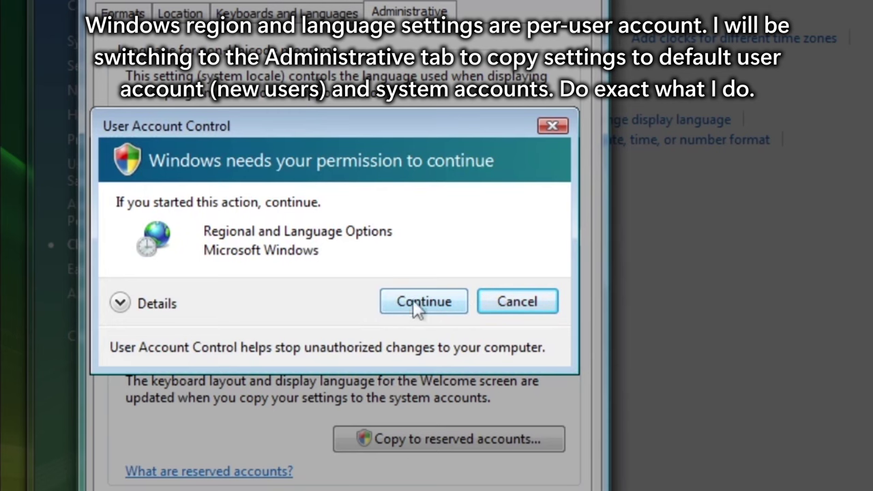
pyautogui.click(455, 310)
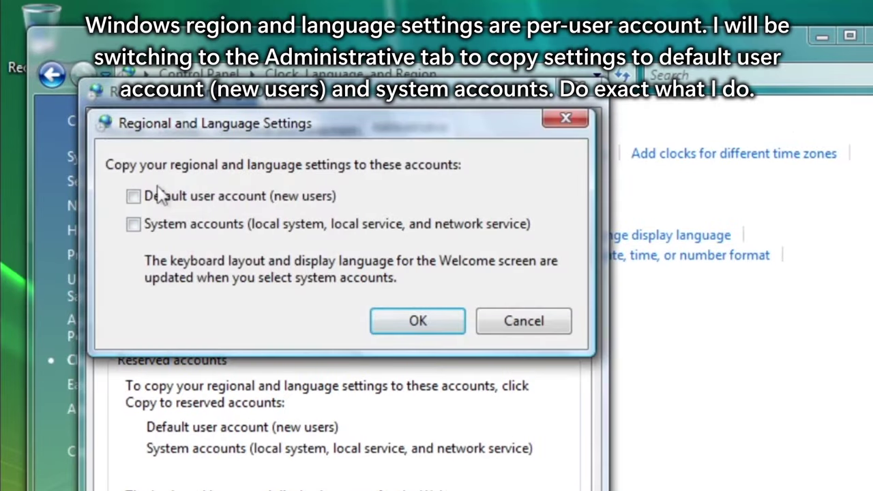
pyautogui.click(134, 198)
pyautogui.click(444, 321)
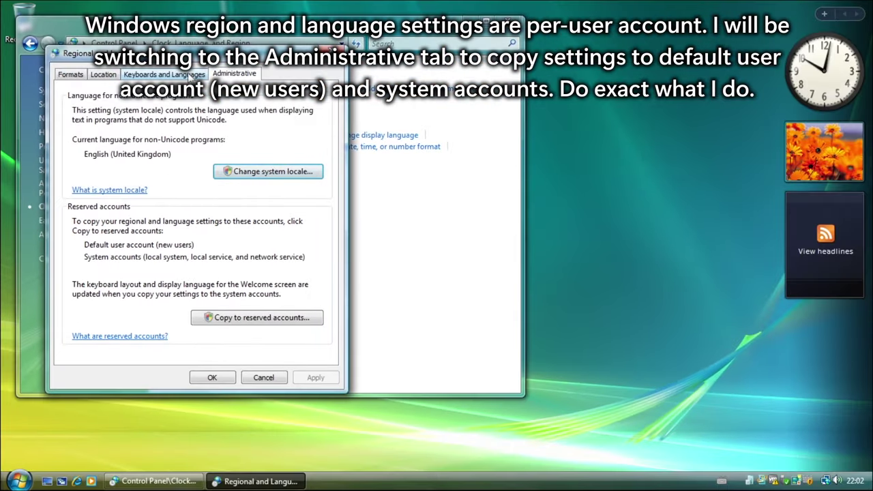
pyautogui.click(191, 76)
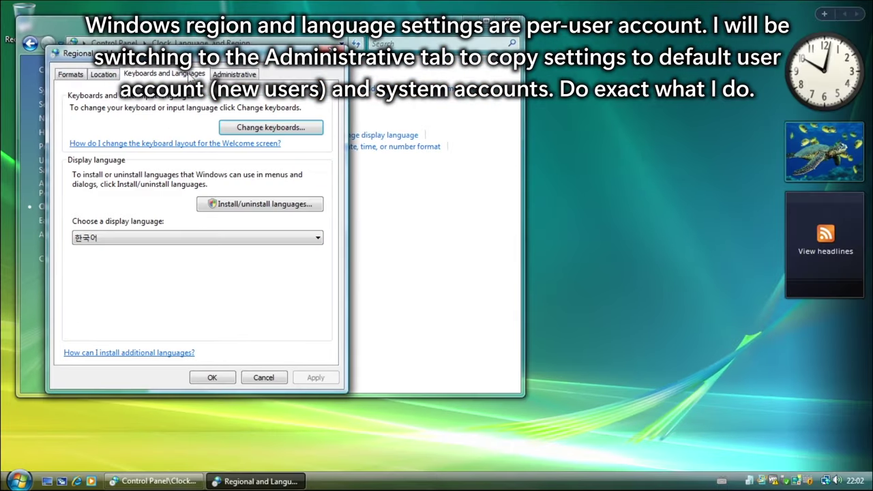
pyautogui.click(211, 378)
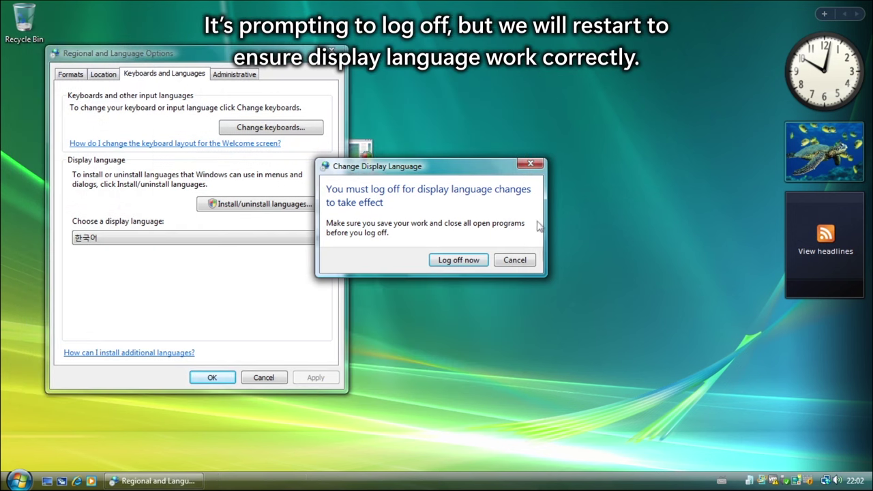
# - Cancel the log-off prompt and restart Vista from the Start menu power options
pyautogui.click(514, 260)
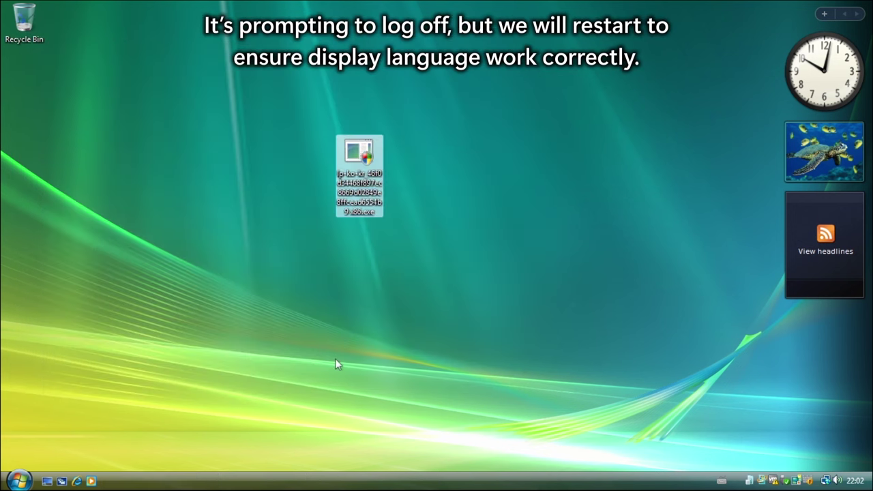
pyautogui.click(18, 481)
pyautogui.click(246, 460)
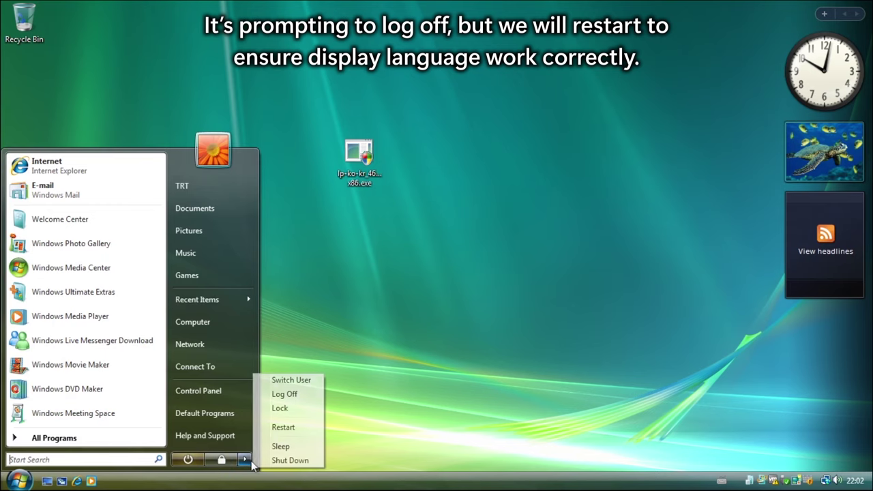
pyautogui.click(306, 428)
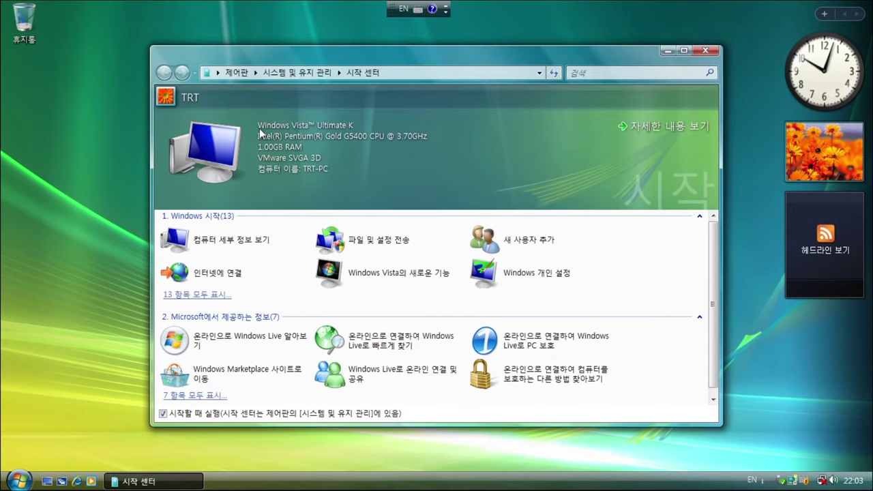
# - Show the Korean Windows version dialog with winver and close the Welcome Center
pyautogui.press('super+r')
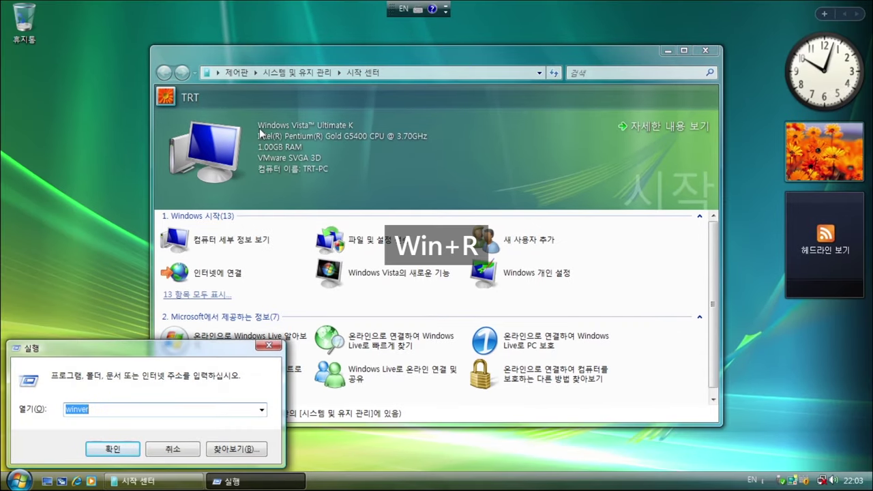
pyautogui.press('Return')
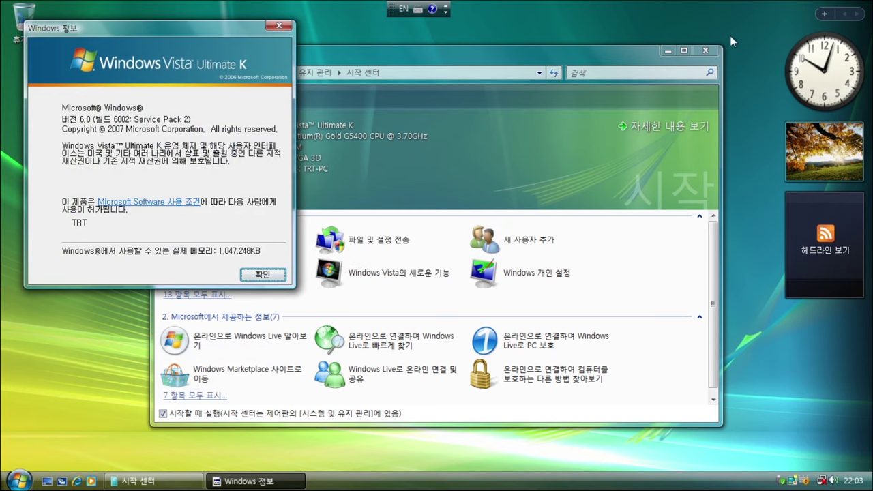
pyautogui.click(714, 53)
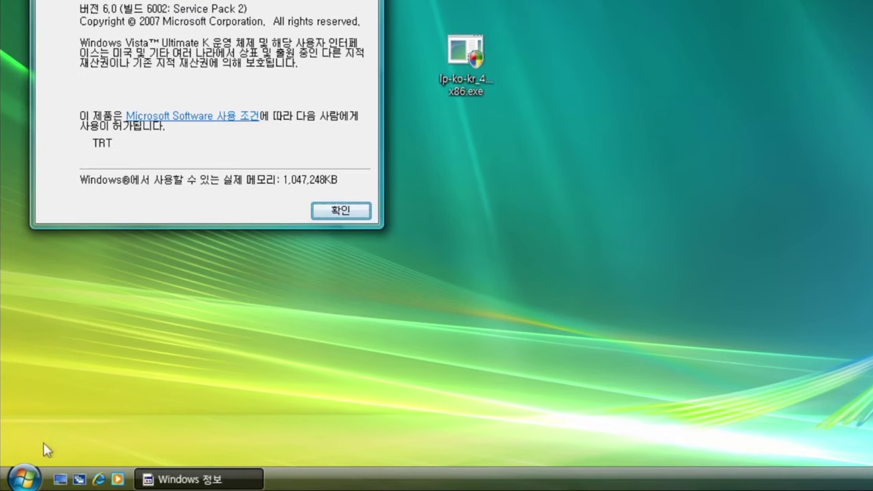
# - Open Computer Properties for the System page and move About Windows to the right
pyautogui.click(18, 480)
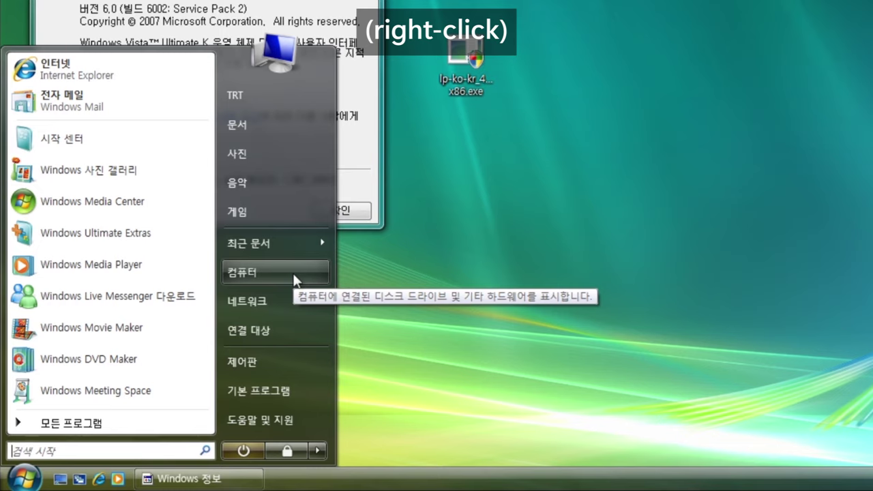
pyautogui.rightClick(296, 280)
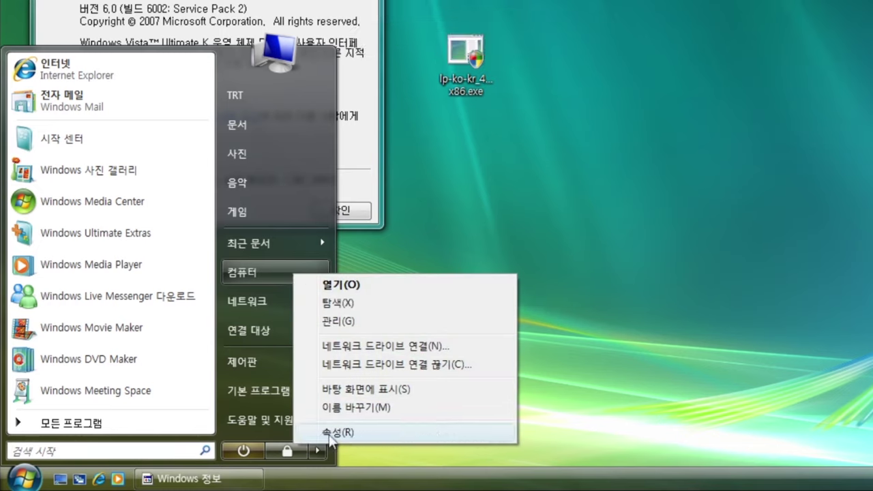
pyautogui.click(416, 442)
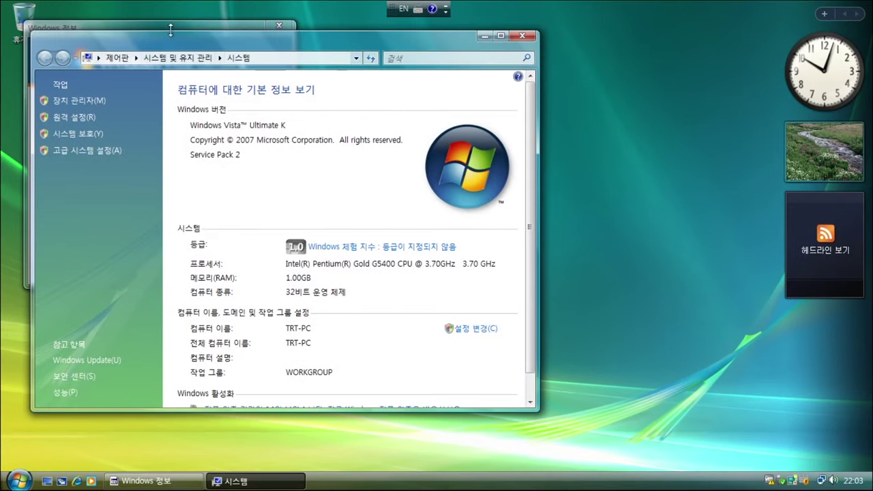
pyautogui.moveTo(171, 29); pyautogui.dragTo(705, 52)
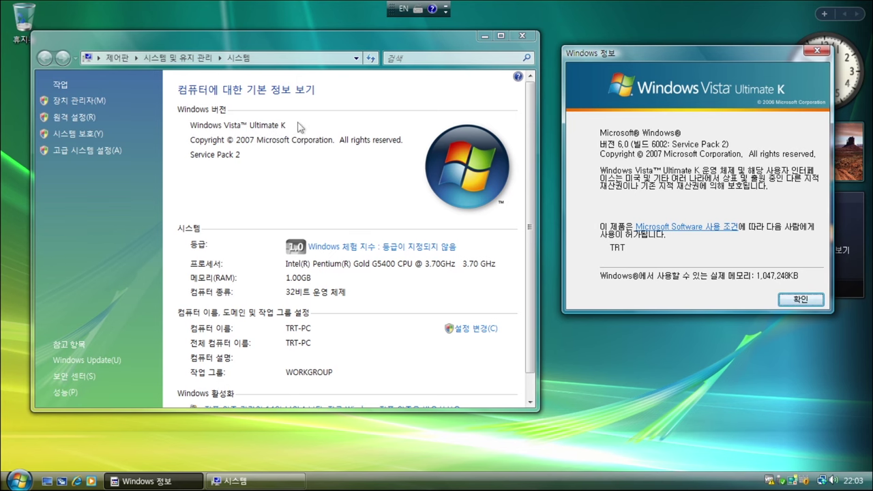
# - Lock Vista using the Lock option beside the Start menu's lock button
pyautogui.click(19, 480)
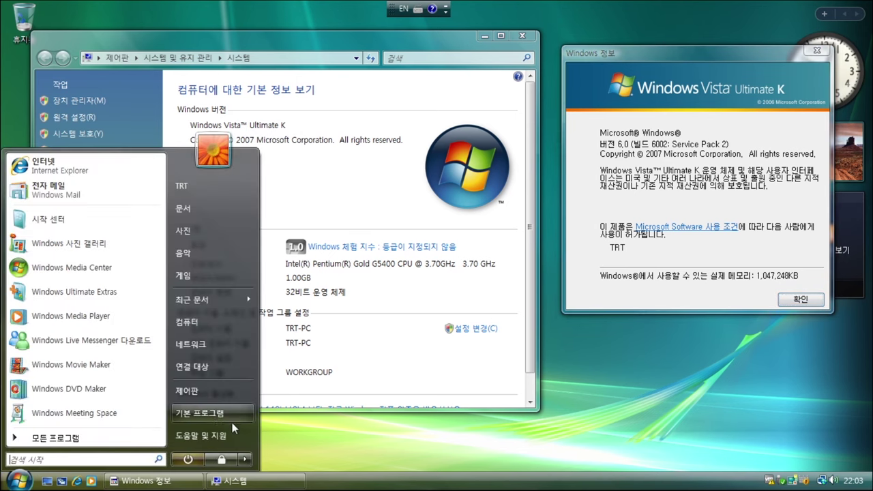
pyautogui.moveTo(244, 459)
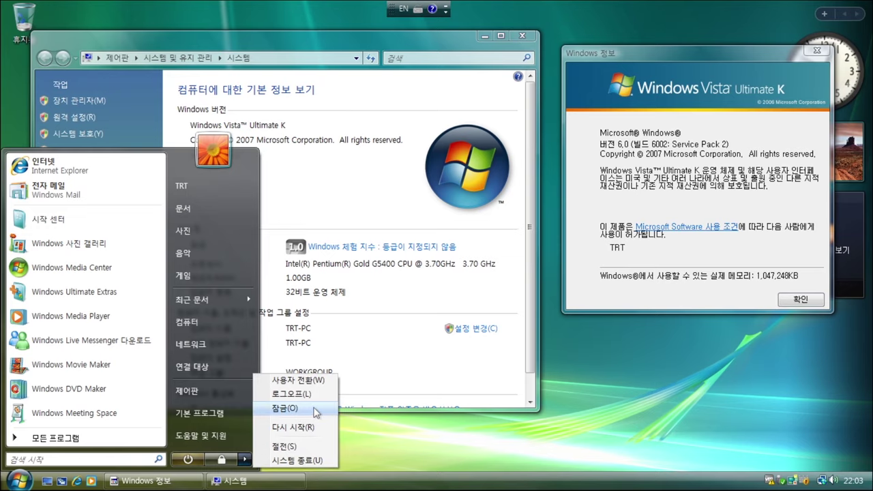
pyautogui.click(315, 409)
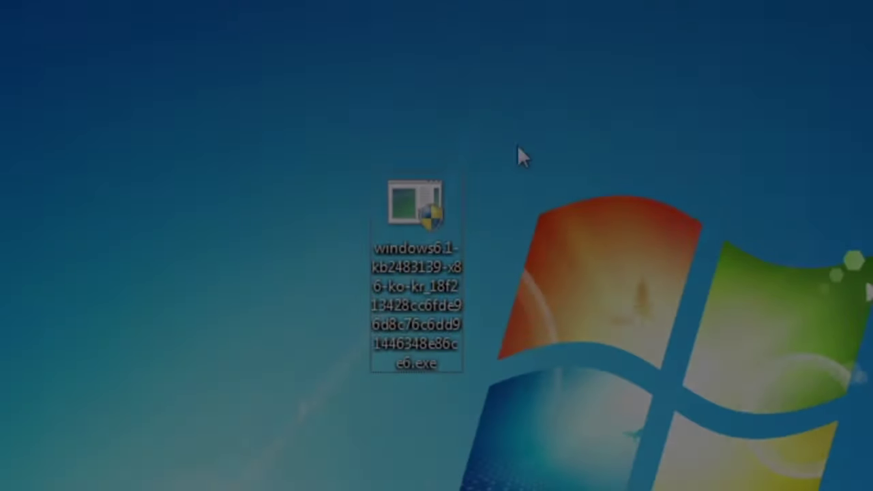
# - Select and run the Windows 7 Korean language pack installer, approving the UAC prompt
pyautogui.moveTo(552, 107); pyautogui.dragTo(252, 457)
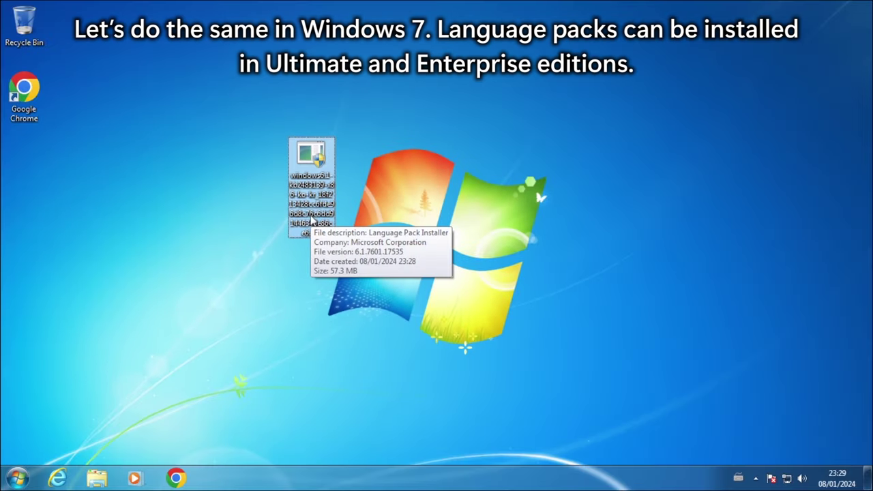
pyautogui.doubleClick(311, 219)
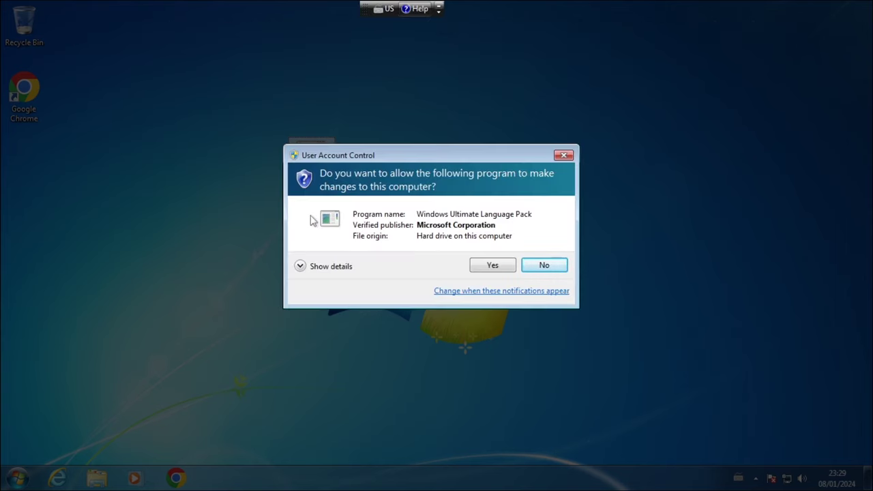
pyautogui.click(507, 267)
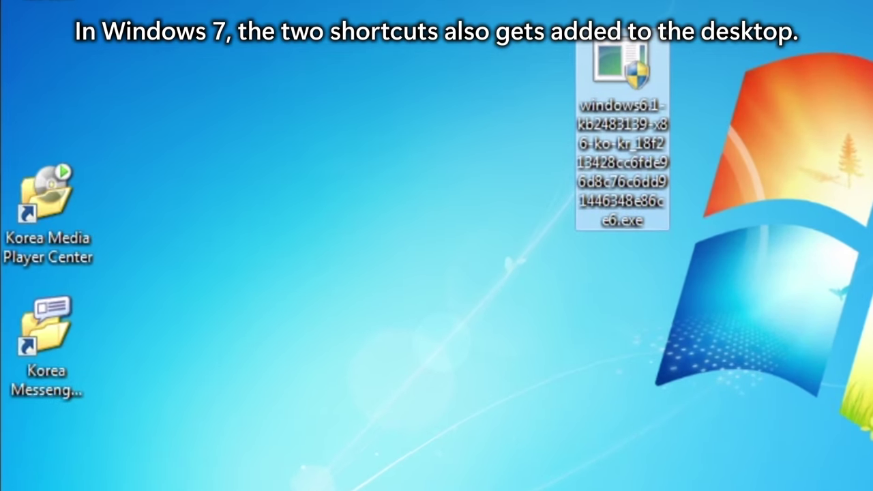
# - Move the Korea Media Player Center and Korea Messenger Center shortcuts beneath Google Chrome
pyautogui.click(485, 441)
pyautogui.moveTo(229, 109); pyautogui.dragTo(8, 470)
pyautogui.click(95, 328)
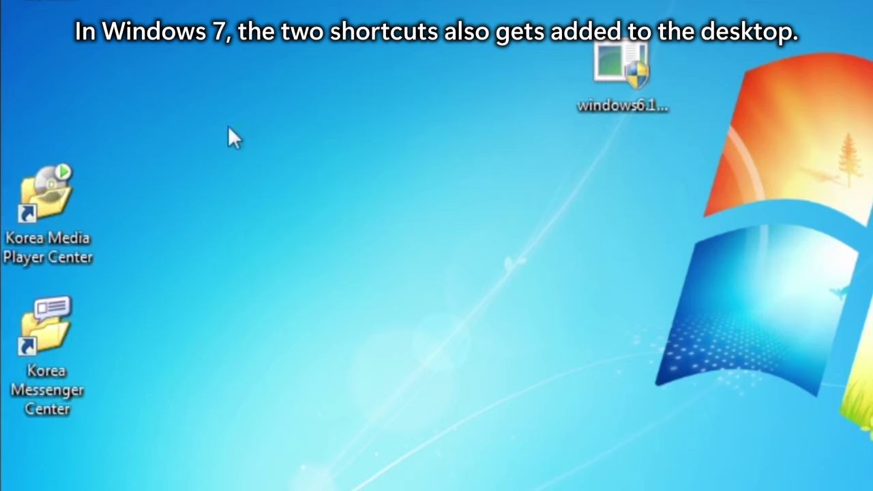
pyautogui.moveTo(246, 67); pyautogui.dragTo(6, 478)
pyautogui.click(212, 101)
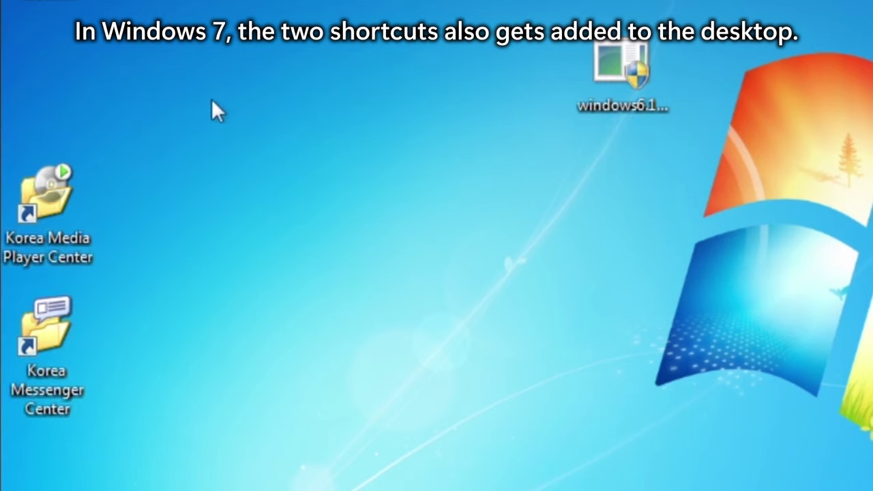
pyautogui.moveTo(221, 89); pyautogui.dragTo(175, 239)
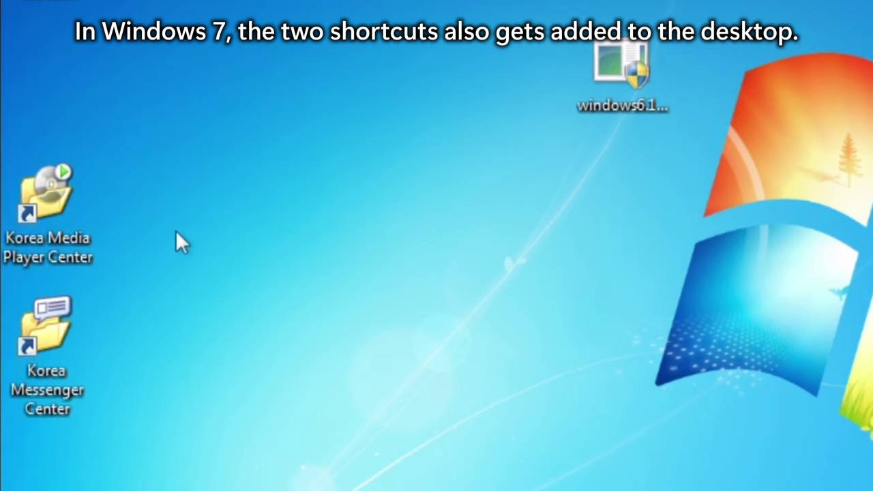
pyautogui.moveTo(66, 238)
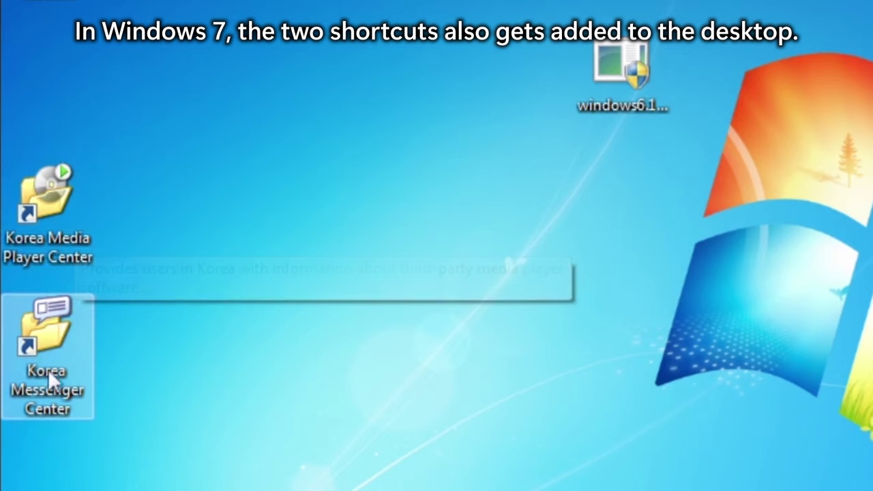
pyautogui.moveTo(52, 383)
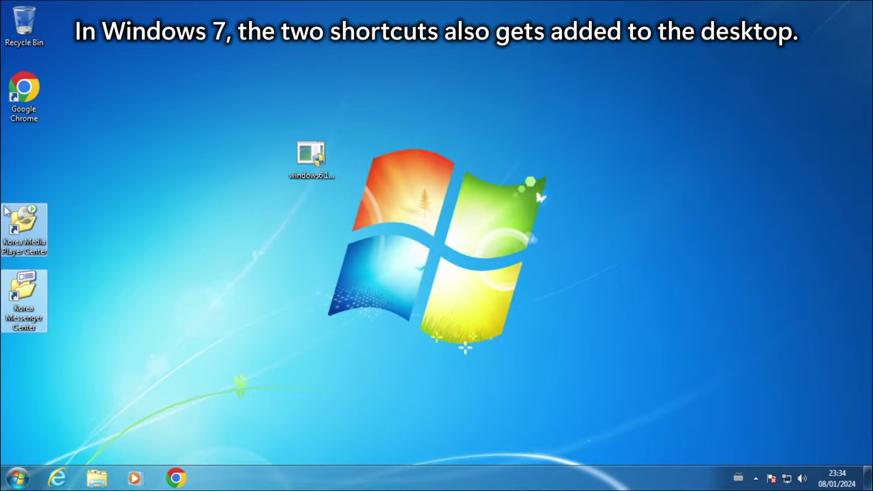
pyautogui.moveTo(23, 226); pyautogui.dragTo(32, 184)
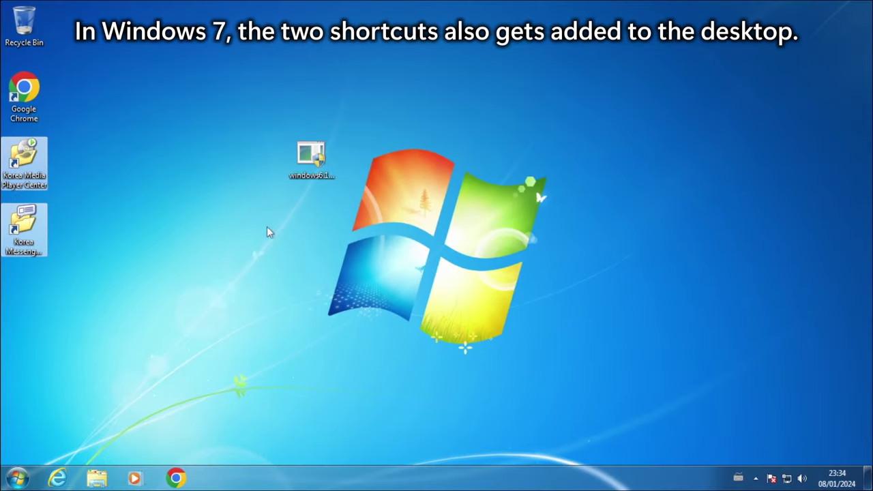
pyautogui.click(269, 230)
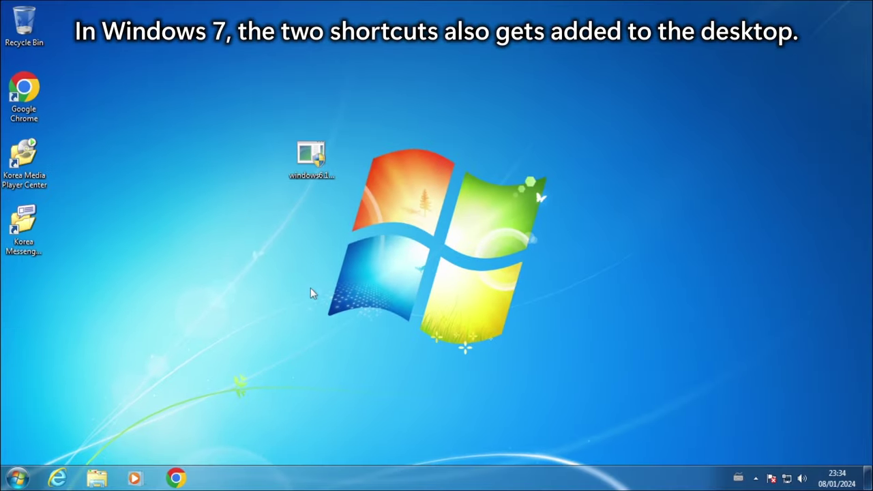
# - In Control Panel's Change display language setting, select 한국어 from the display language list
pyautogui.click(18, 477)
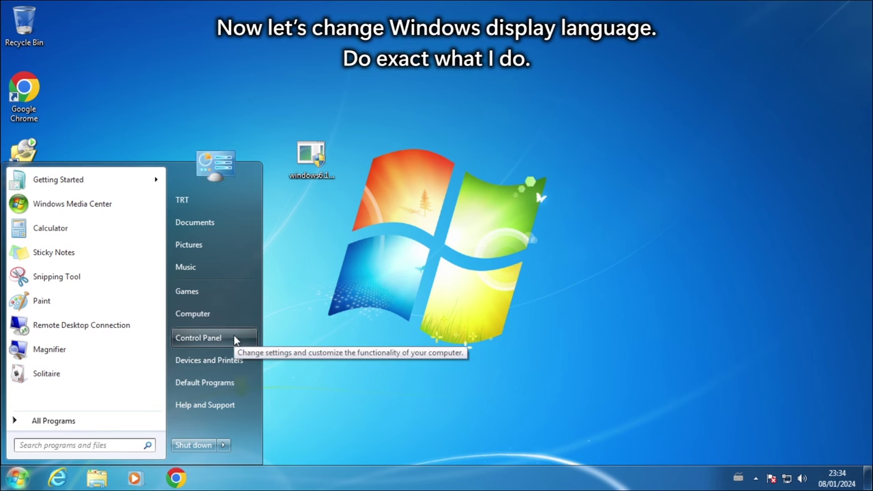
pyautogui.click(198, 338)
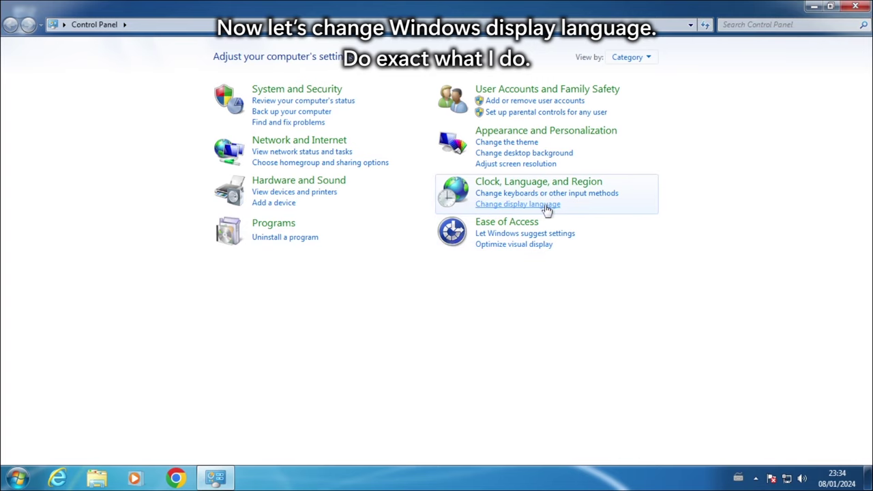
pyautogui.click(650, 192)
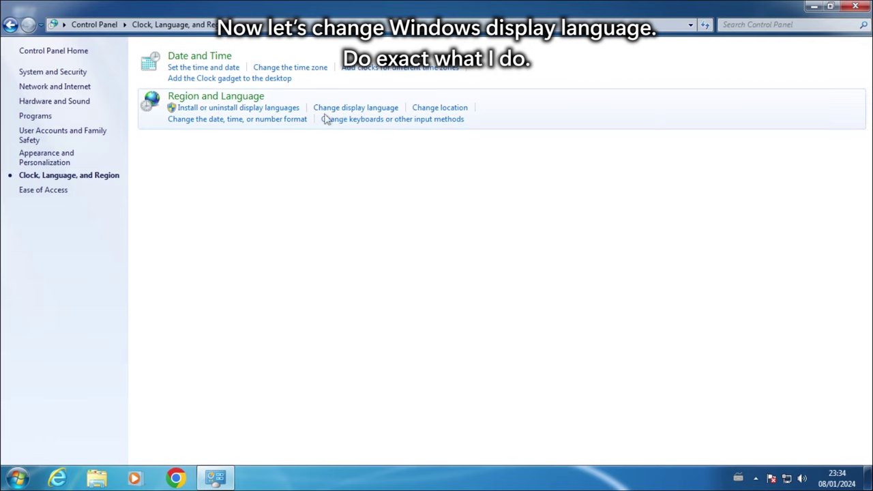
pyautogui.click(386, 111)
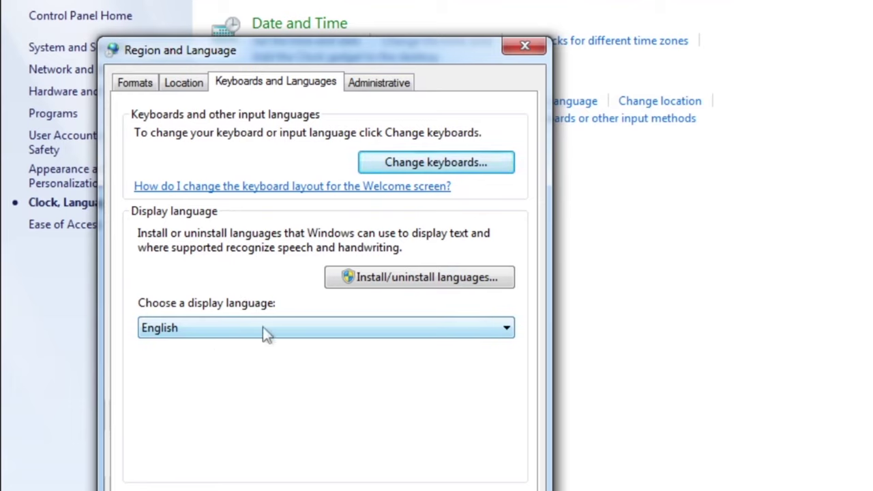
pyautogui.click(315, 329)
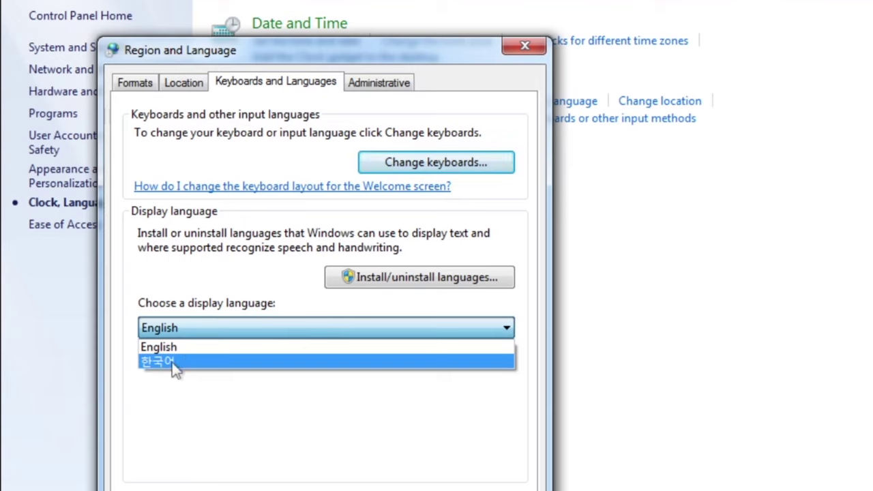
pyautogui.click(171, 364)
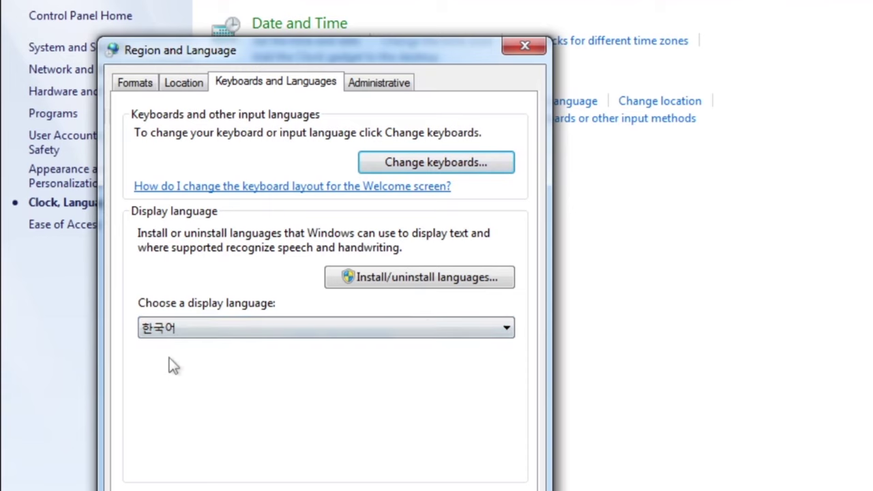
# - Apply the change and copy Korean settings to the welcome screen, system accounts and new users
pyautogui.click(402, 87)
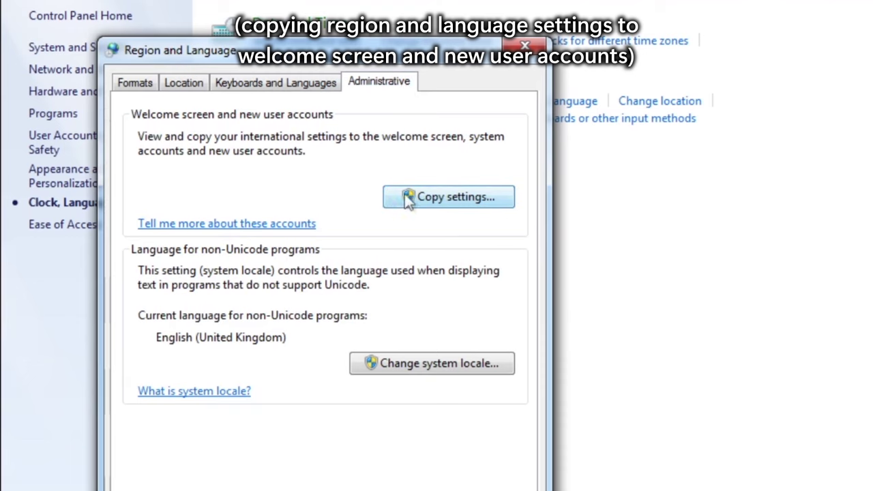
pyautogui.click(501, 199)
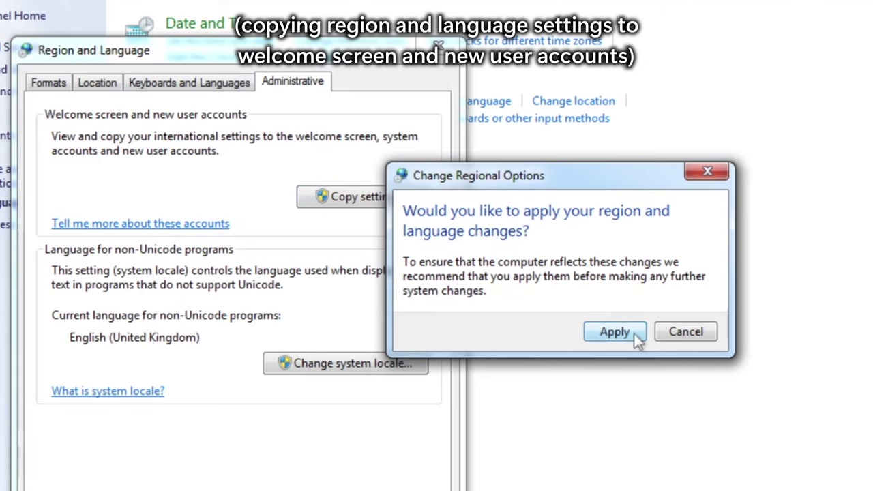
pyautogui.click(633, 333)
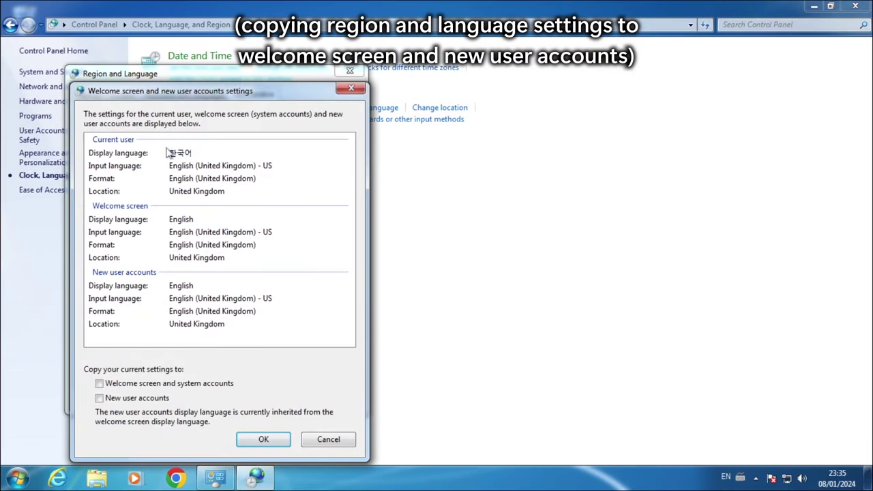
pyautogui.moveTo(165, 153); pyautogui.dragTo(207, 156)
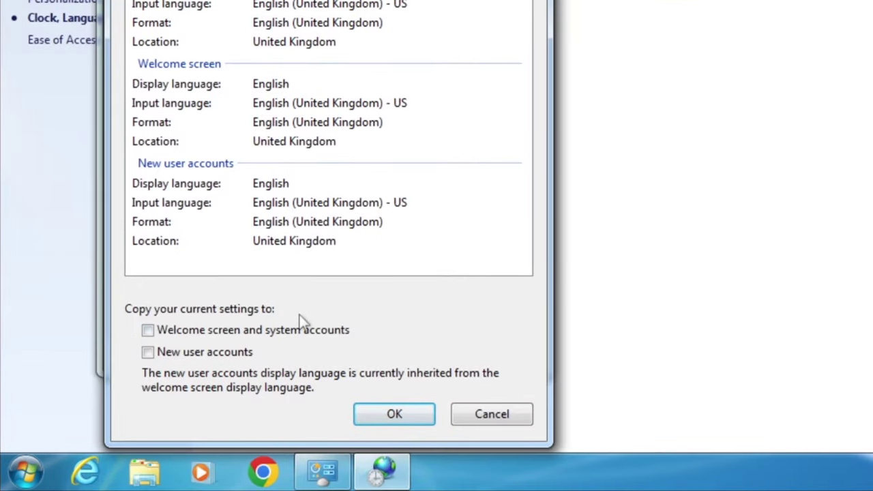
pyautogui.click(189, 334)
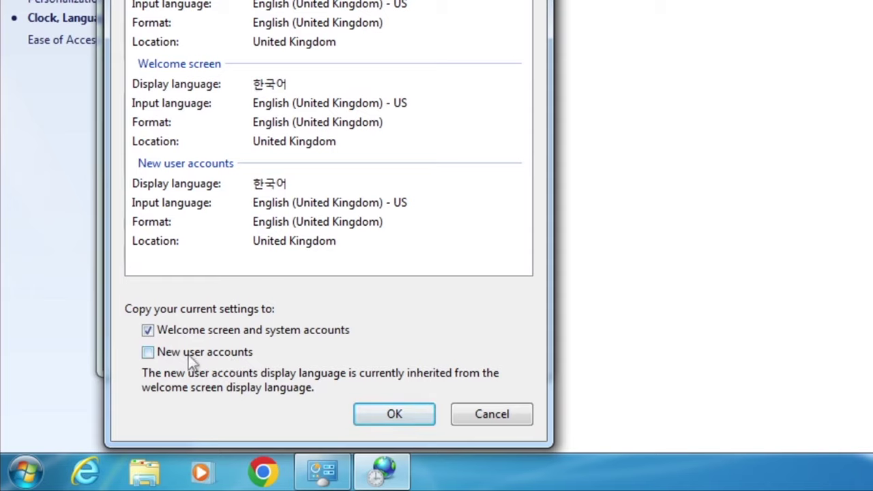
pyautogui.click(171, 355)
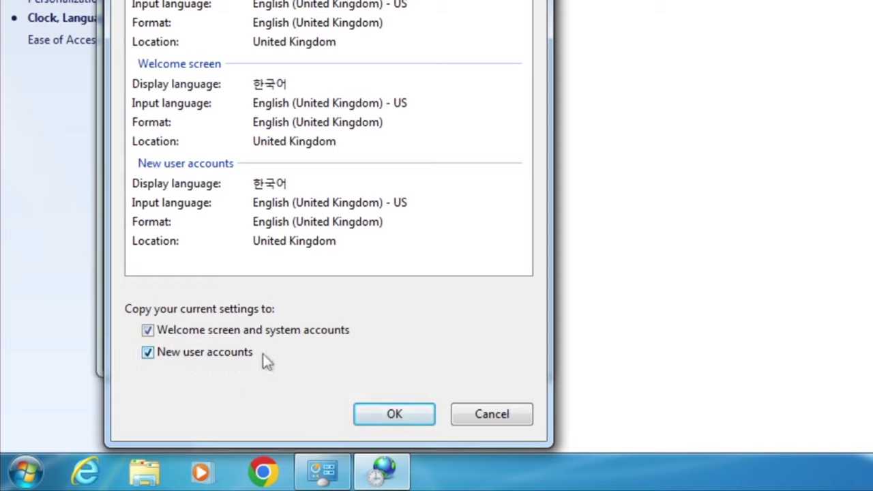
pyautogui.click(414, 415)
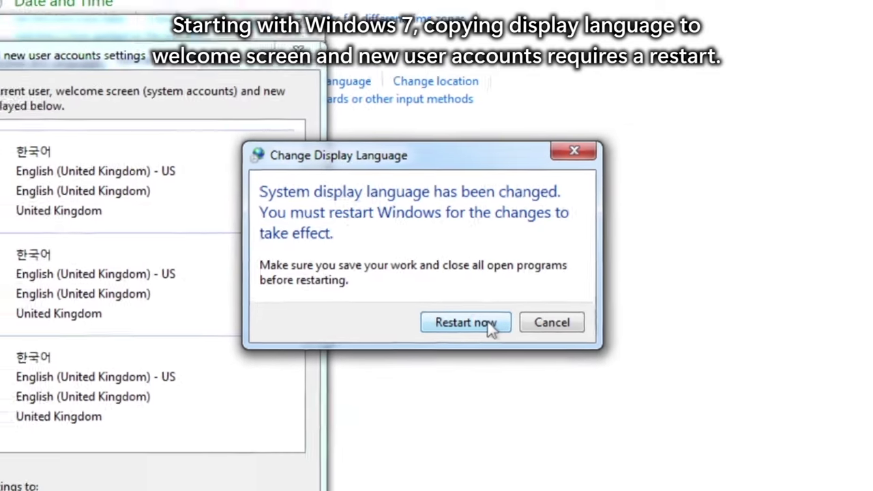
# - Restart Windows 7 now so the Korean display language takes effect
pyautogui.click(507, 349)
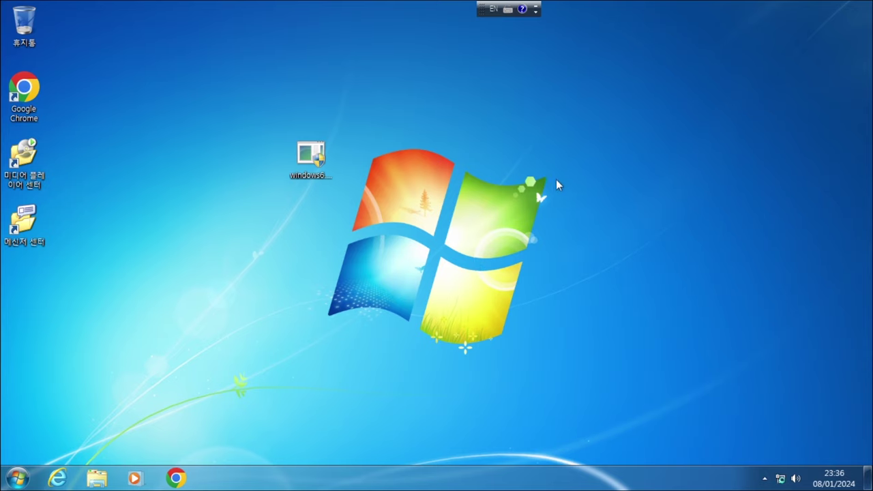
# - Open Computer's System properties showing Windows 7 Ultimate K SP1, move the window aside, and open Run
pyautogui.click(8, 482)
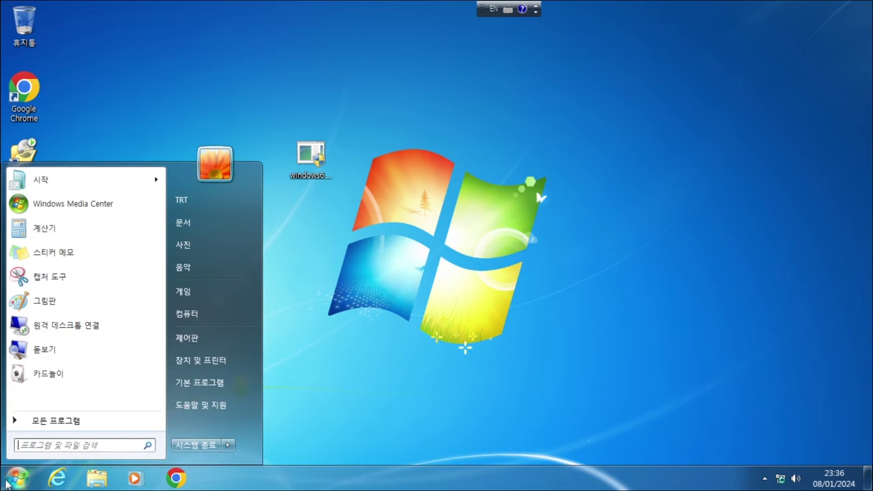
pyautogui.rightClick(218, 315)
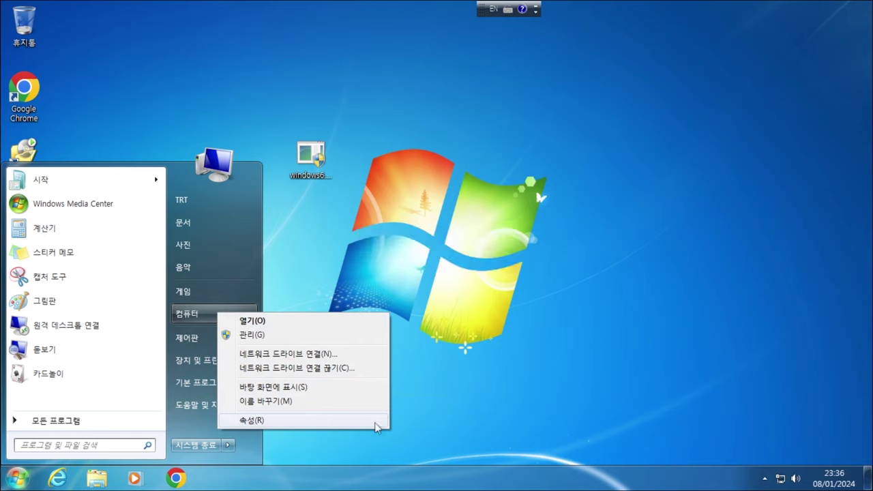
pyautogui.click(310, 422)
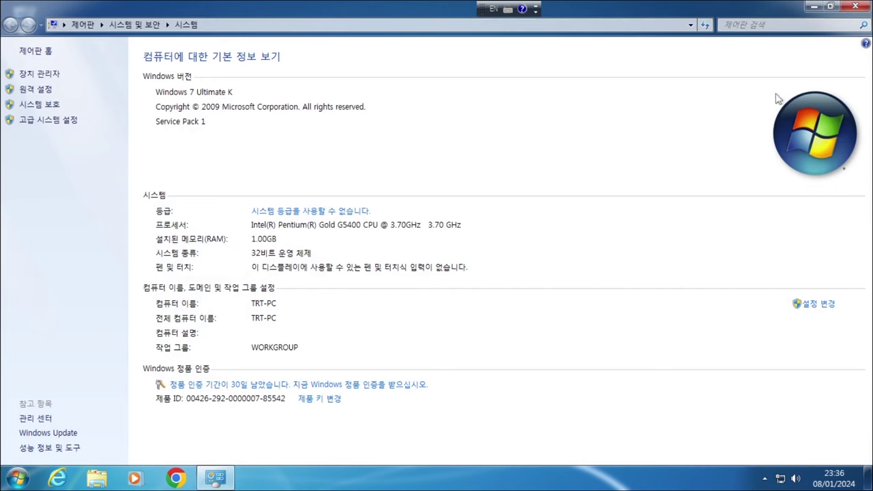
pyautogui.doubleClick(380, 17)
pyautogui.moveTo(392, 22); pyautogui.dragTo(609, 29)
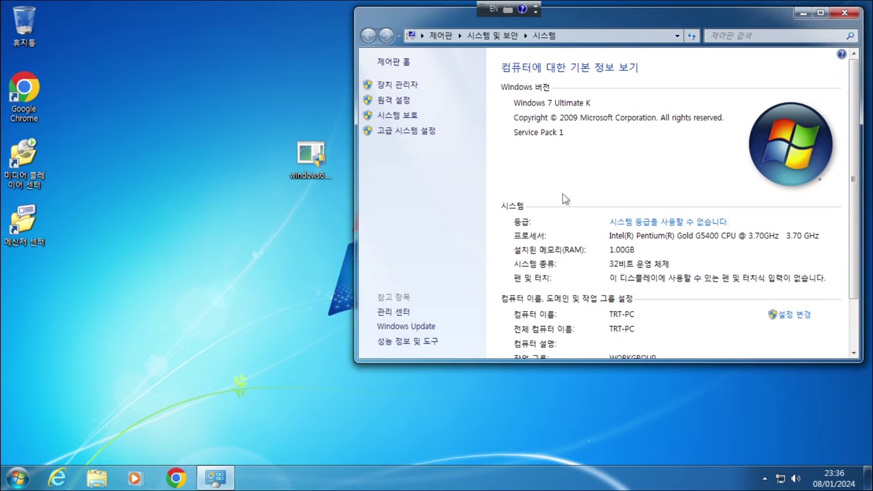
pyautogui.press('super+r')
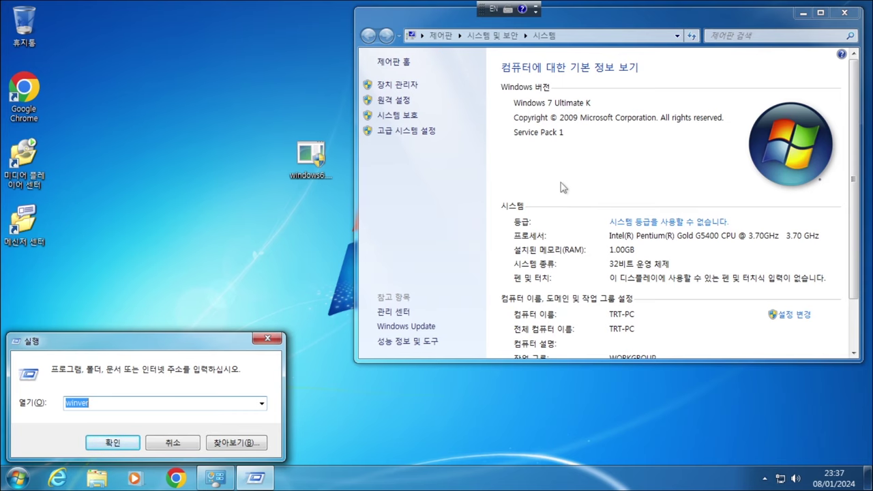
# - Run winver to show the Ultimate K version details, then lock the computer from Start
pyautogui.press('Return')
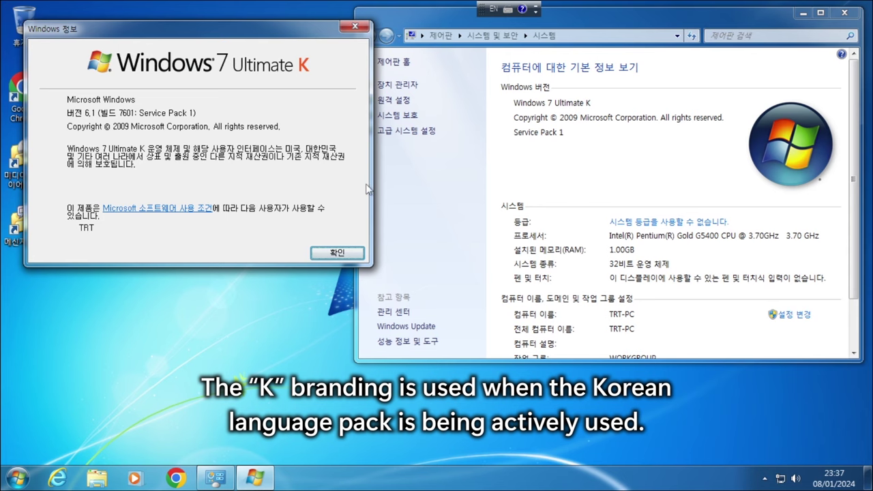
pyautogui.click(17, 477)
pyautogui.click(229, 444)
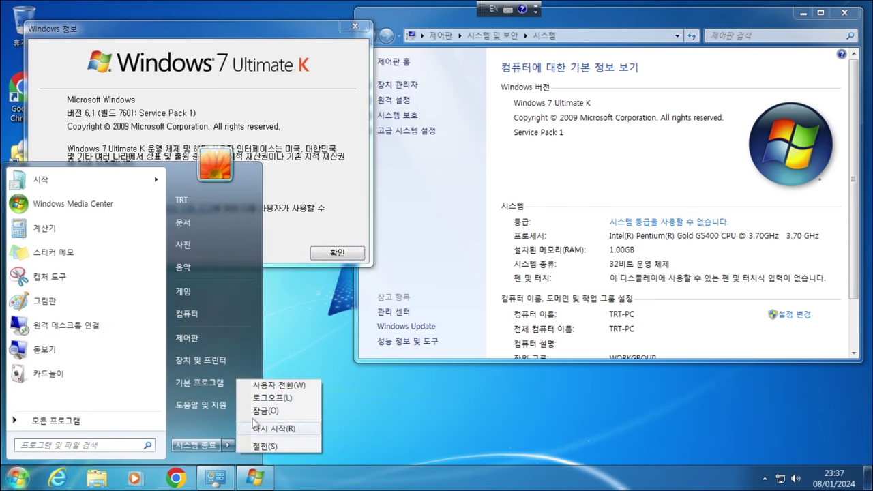
pyautogui.click(309, 411)
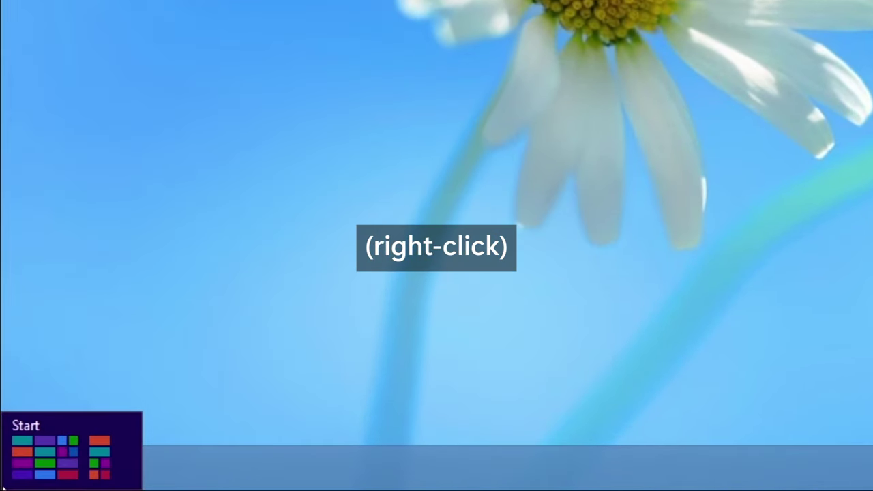
pyautogui.rightClick(8, 483)
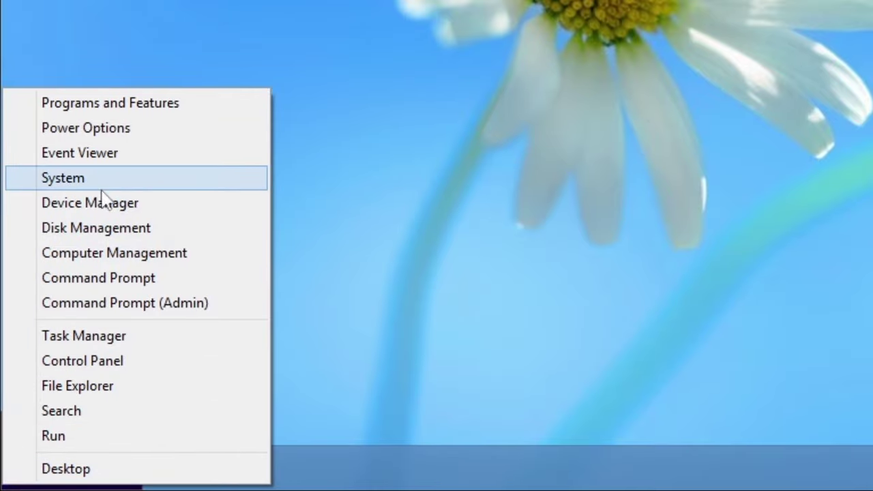
pyautogui.click(193, 179)
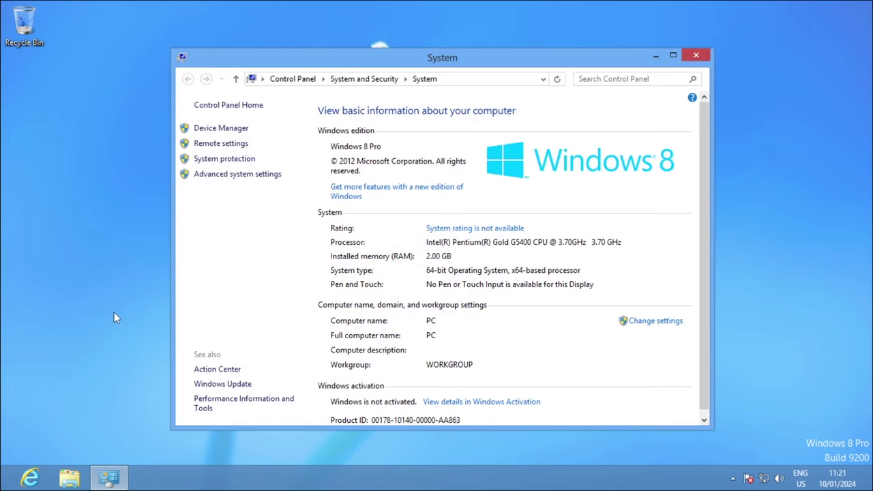
pyautogui.press('super+r')
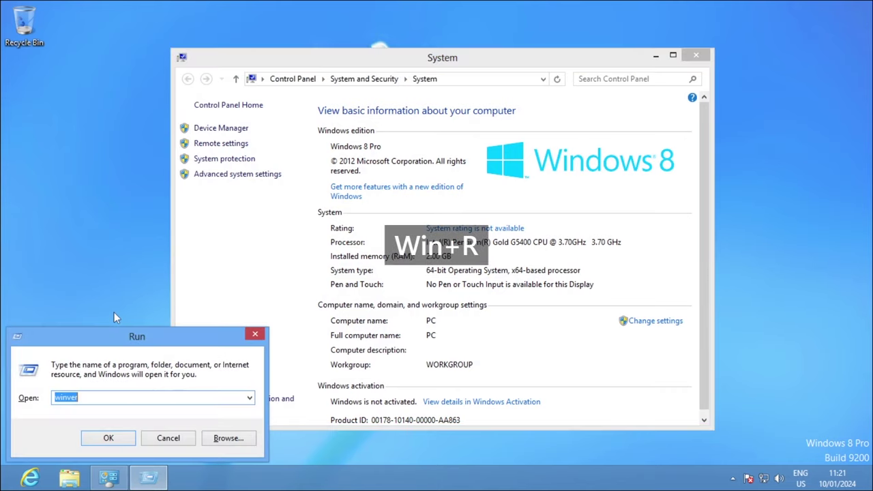
pyautogui.press('Return')
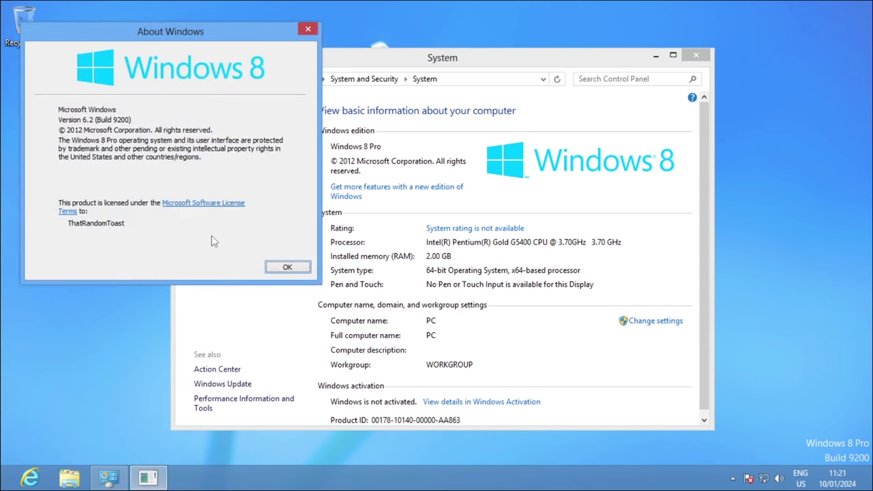
pyautogui.moveTo(478, 53); pyautogui.dragTo(605, 35)
pyautogui.click(247, 86)
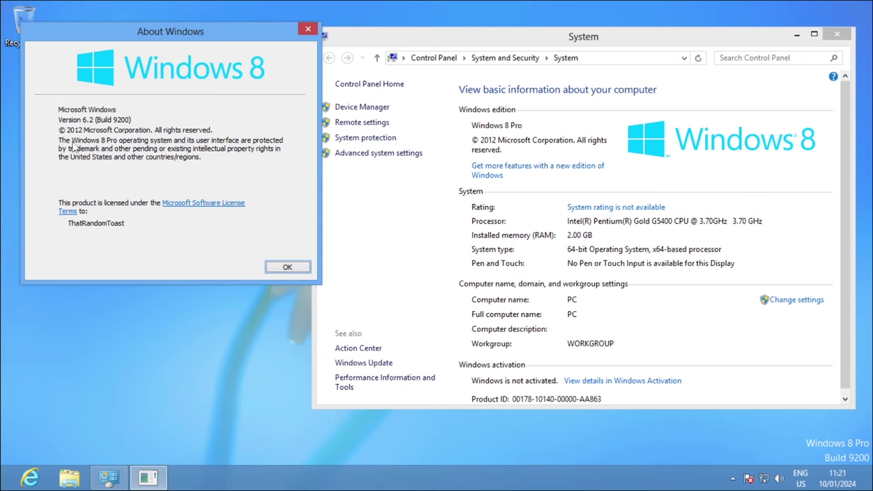
pyautogui.click(286, 267)
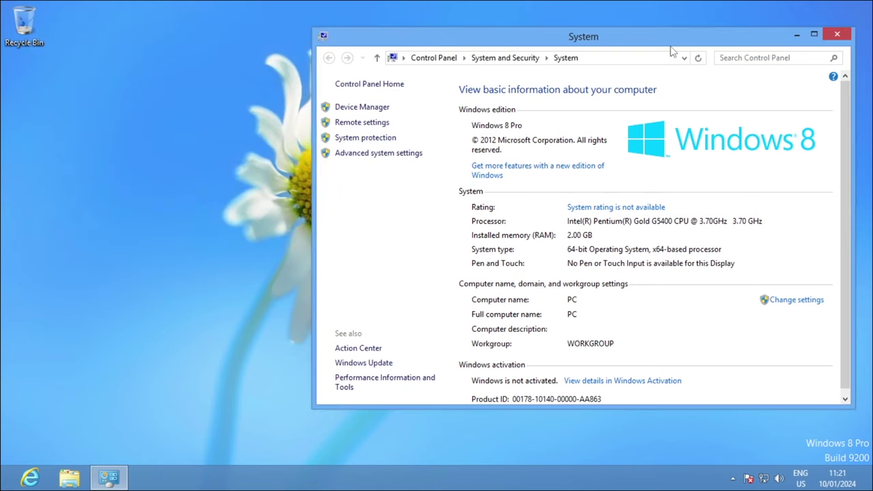
pyautogui.moveTo(671, 48); pyautogui.dragTo(523, 65)
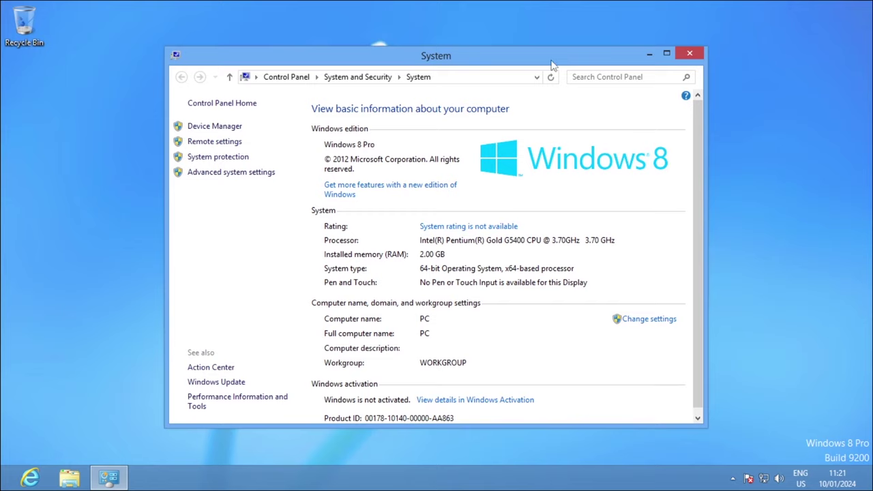
pyautogui.click(687, 55)
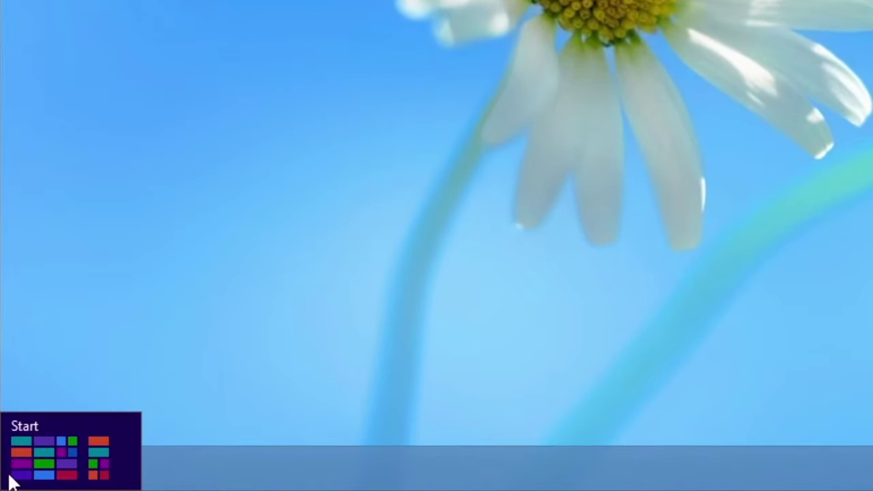
# - Add Korean (한국어) through Control Panel > Language > Add a language, below English (United Kingdom)
pyautogui.rightClick(10, 483)
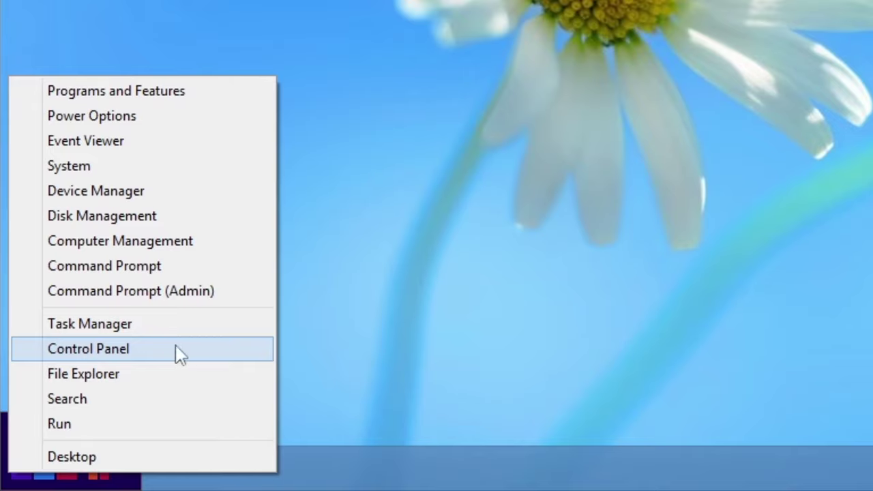
pyautogui.click(208, 349)
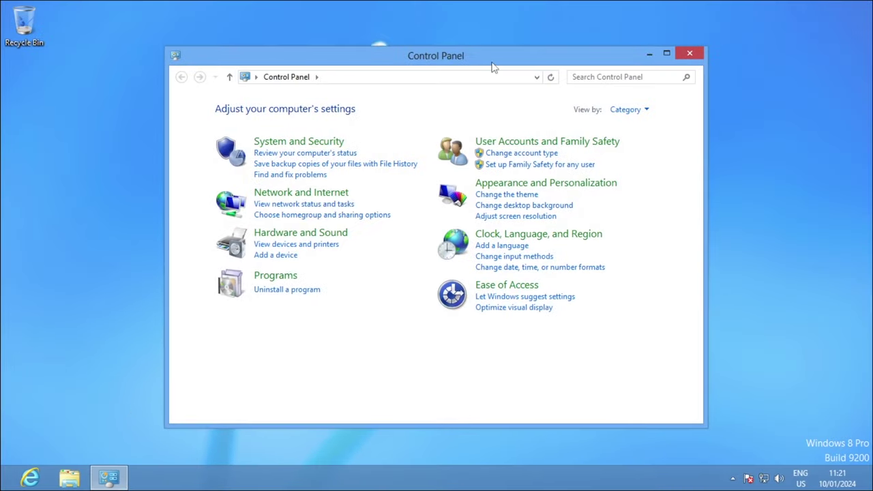
pyautogui.click(467, 266)
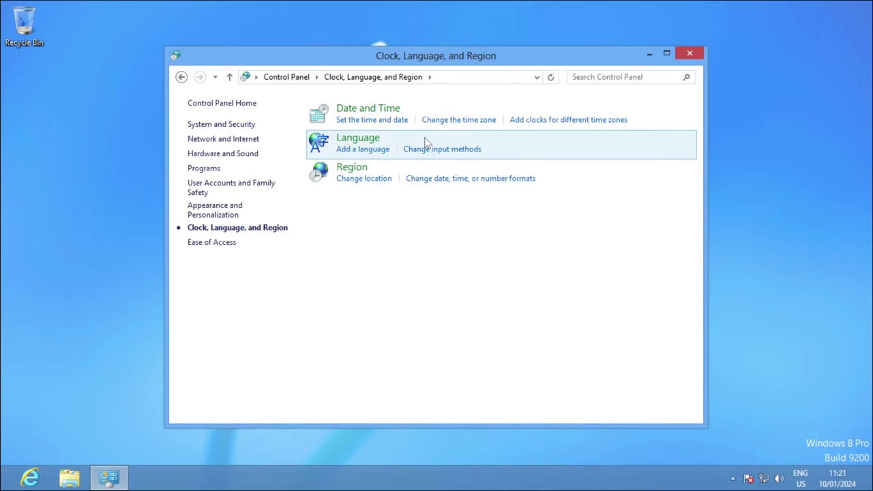
pyautogui.click(378, 141)
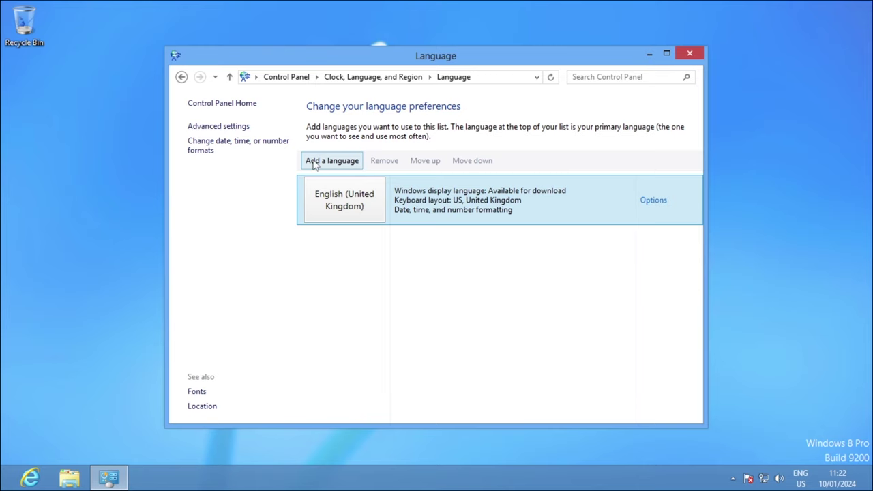
pyautogui.click(354, 161)
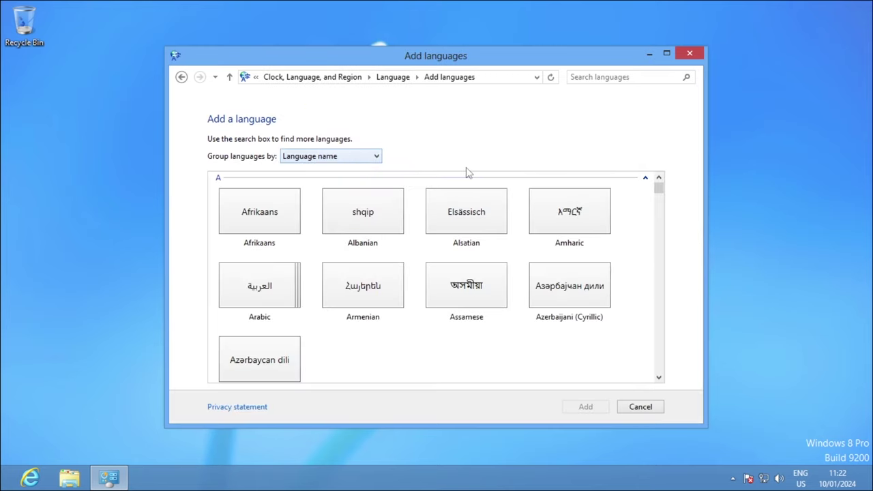
pyautogui.moveTo(658, 189); pyautogui.dragTo(659, 271)
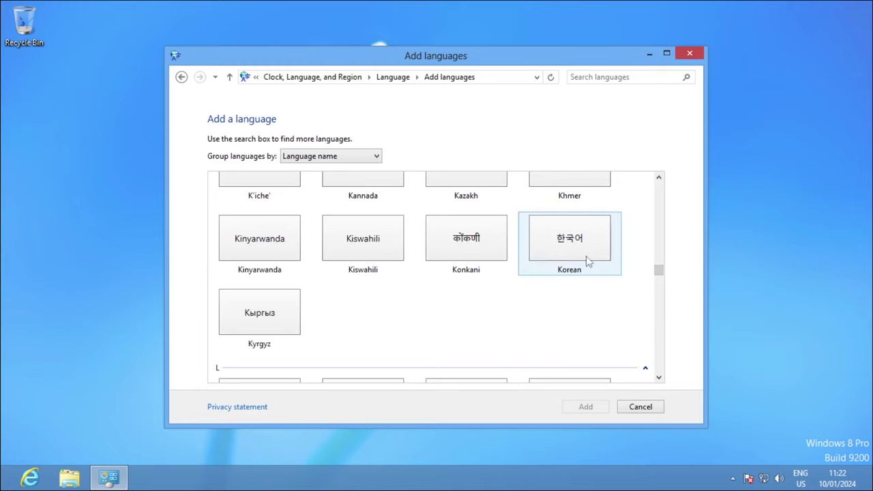
pyautogui.doubleClick(586, 255)
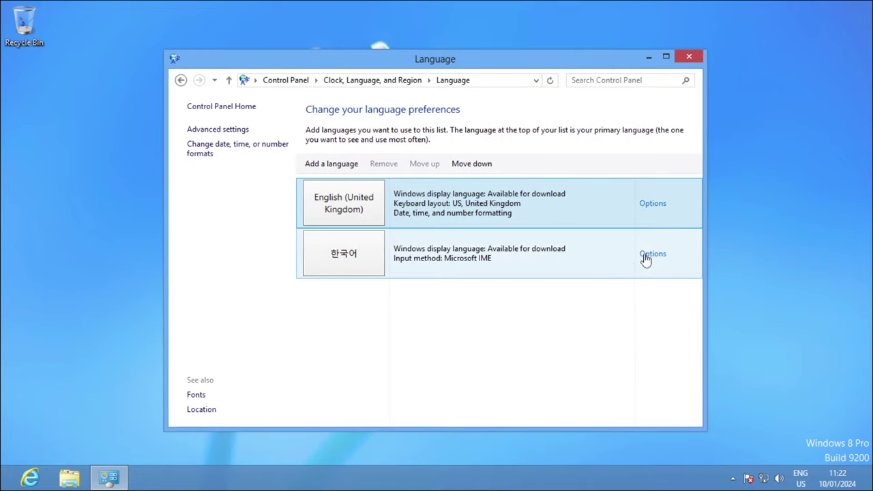
# - Download and install the Korean language pack from Korean's options
pyautogui.click(653, 258)
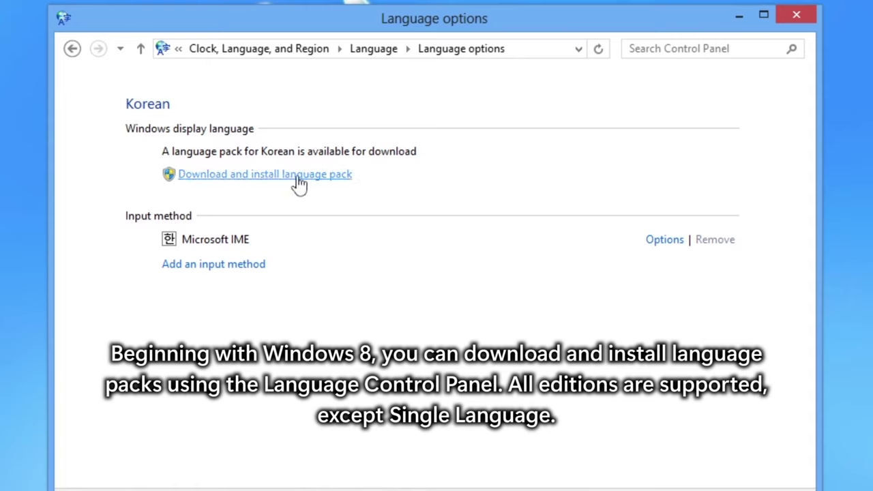
pyautogui.click(347, 174)
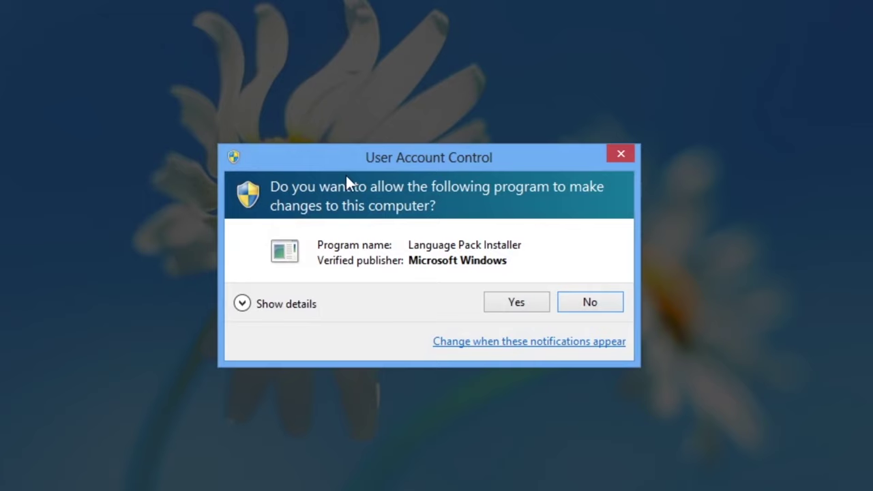
pyautogui.click(533, 299)
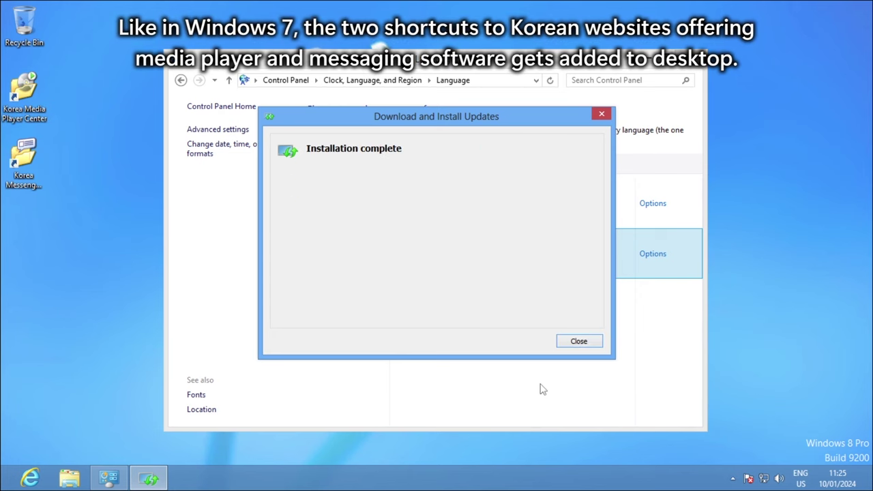
pyautogui.click(578, 341)
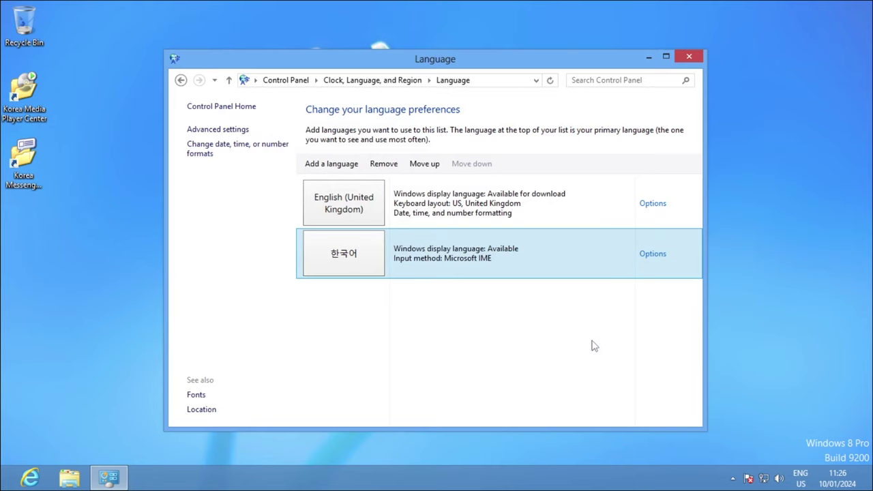
# - Make Korean the primary language, choosing to log off later
pyautogui.click(659, 260)
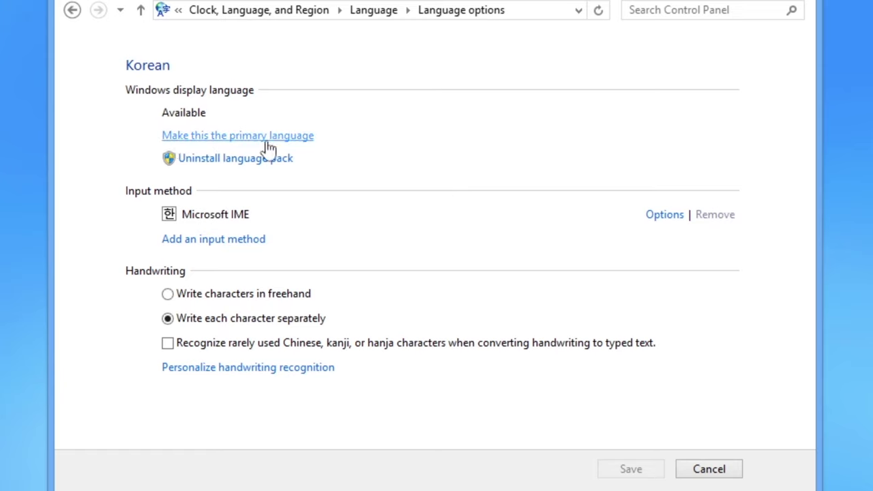
pyautogui.click(289, 138)
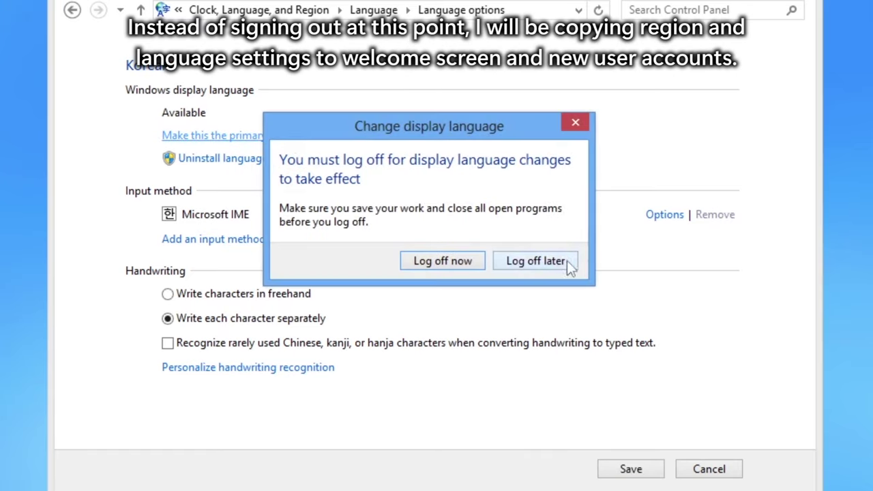
pyautogui.click(535, 261)
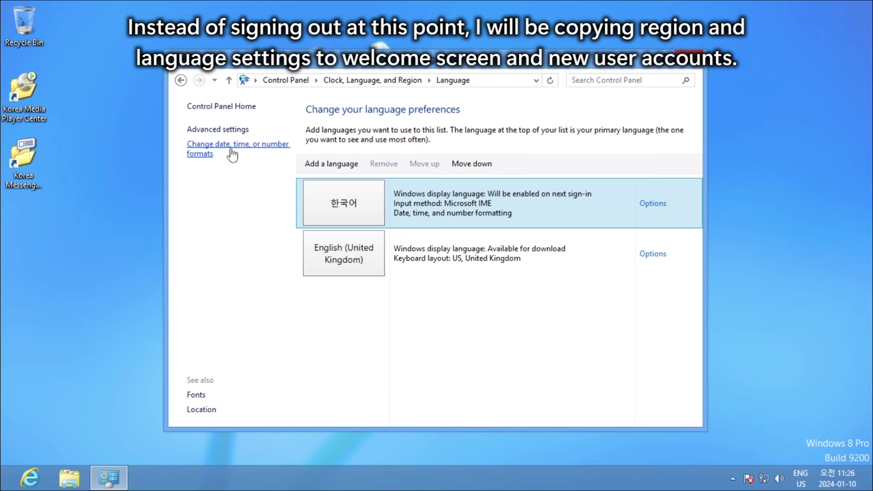
# - In the Administrative welcome screen settings, tick both copy boxes for welcome screen and new accounts, and confirm
pyautogui.click(270, 147)
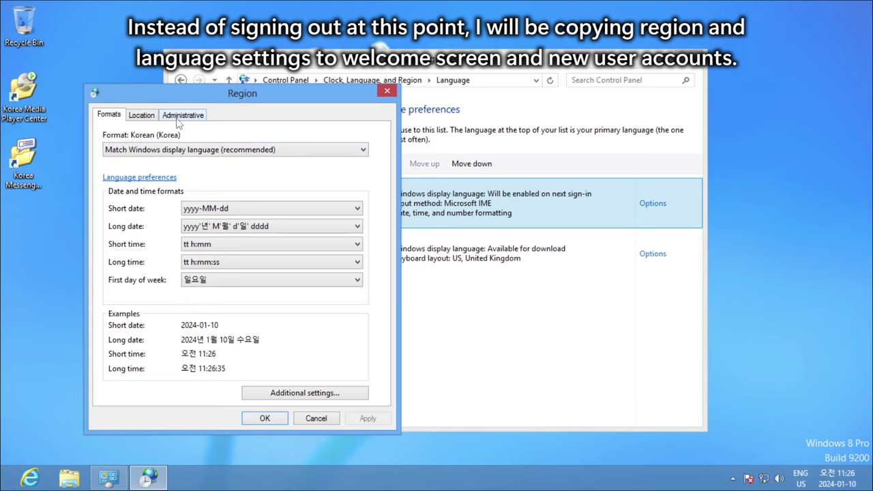
pyautogui.click(196, 120)
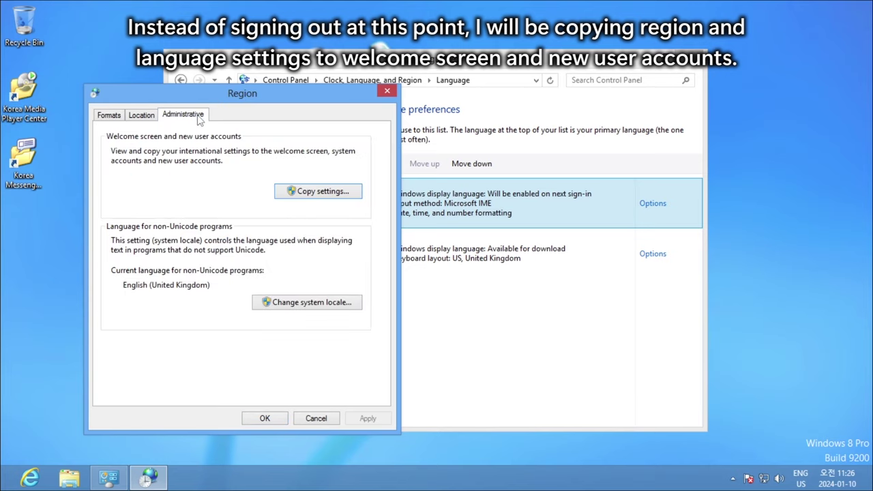
pyautogui.click(345, 196)
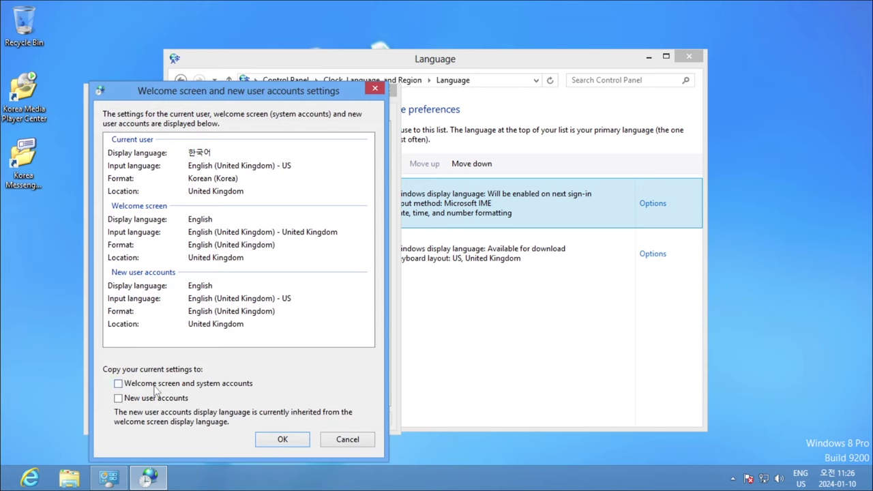
pyautogui.click(201, 386)
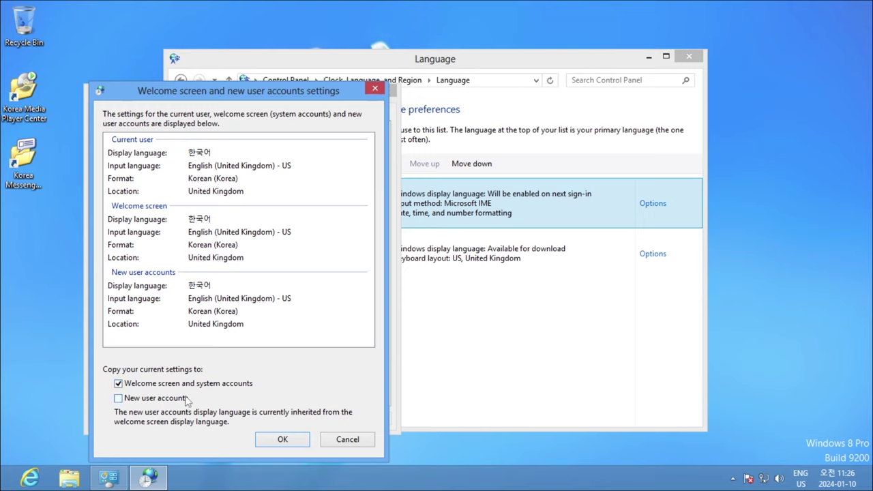
pyautogui.click(176, 402)
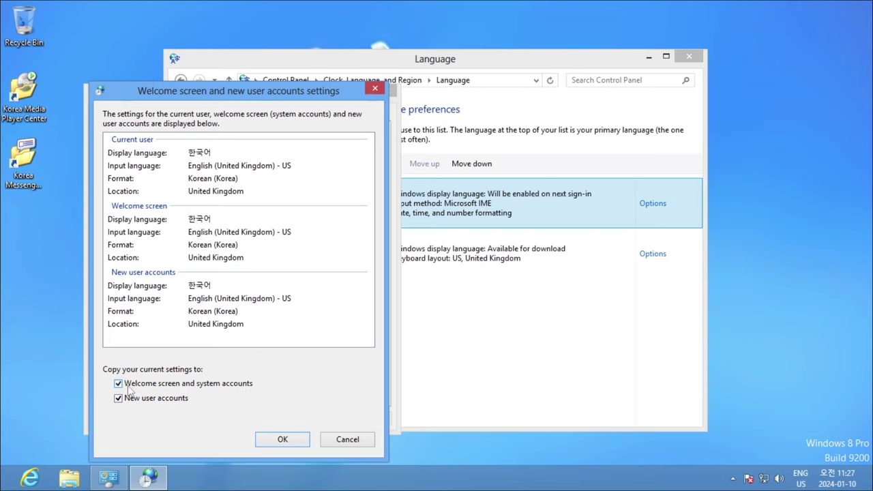
pyautogui.click(302, 442)
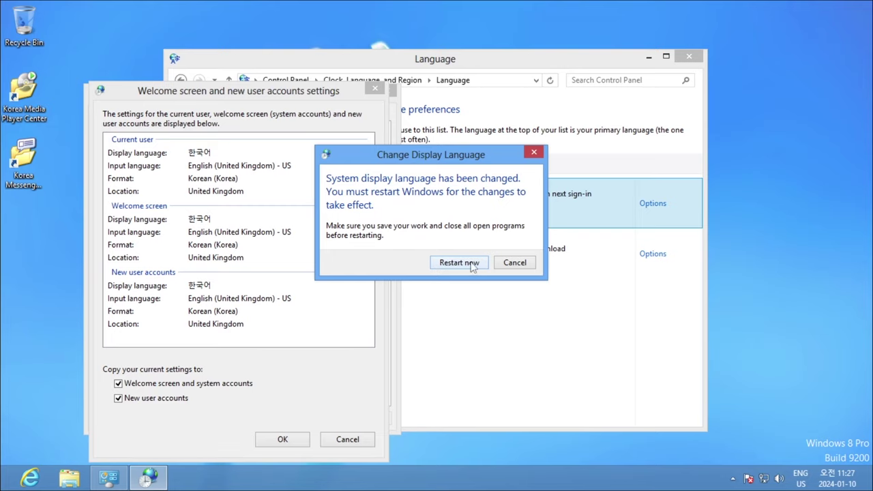
# - Restart Windows 8, go to the Korean desktop and highlight the Windows 8 Pro K watermark
pyautogui.click(473, 263)
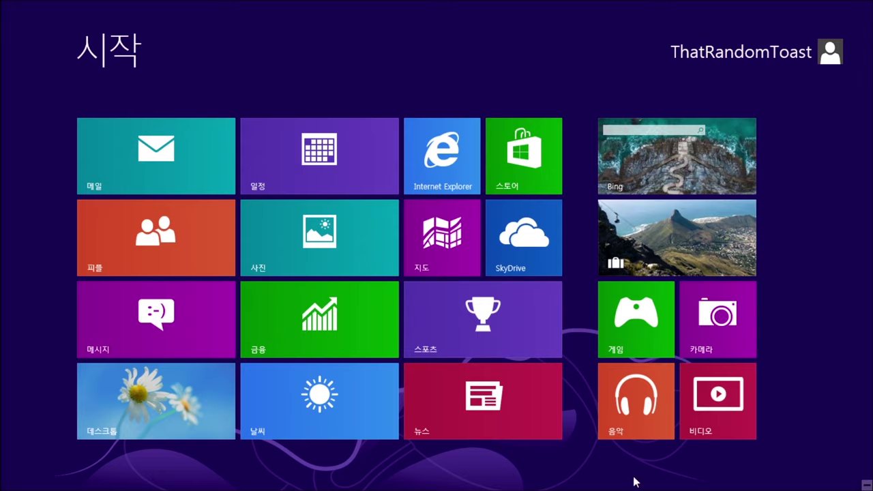
pyautogui.click(144, 407)
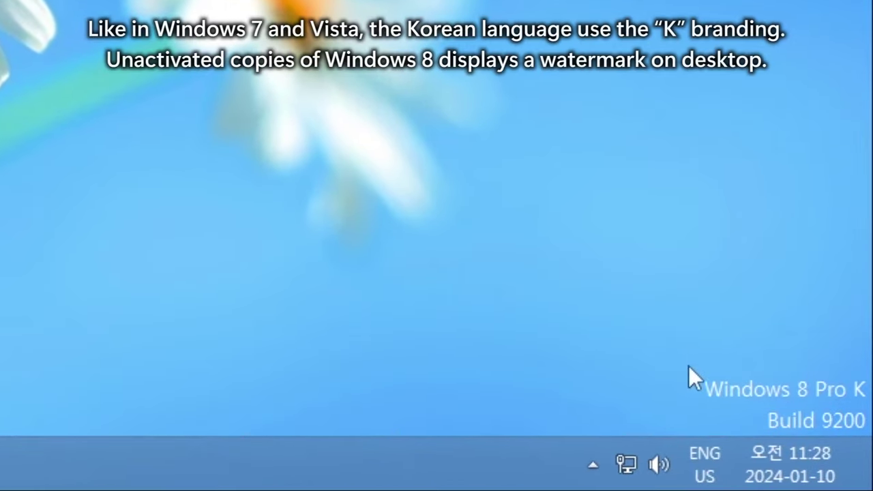
pyautogui.moveTo(870, 368); pyautogui.dragTo(689, 405)
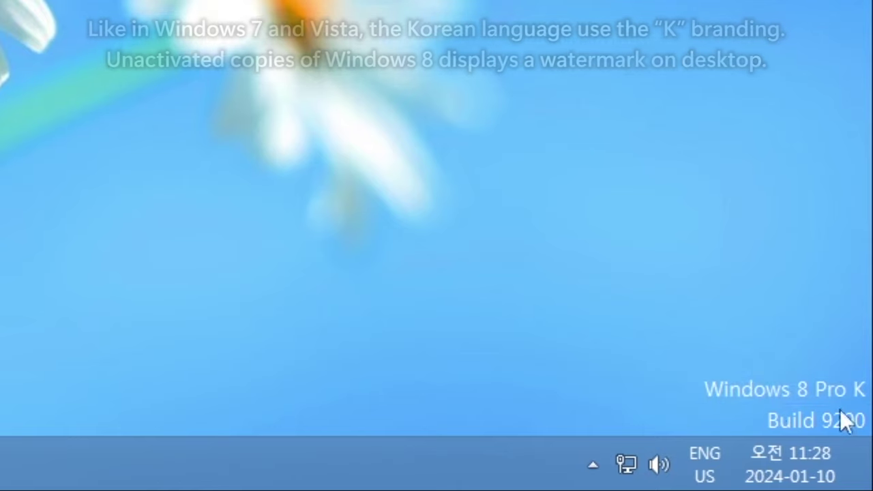
# - Open the Korean System page (시스템) and run winver, arranging both windows to show Windows 8 Pro K
pyautogui.rightClick(1, 489)
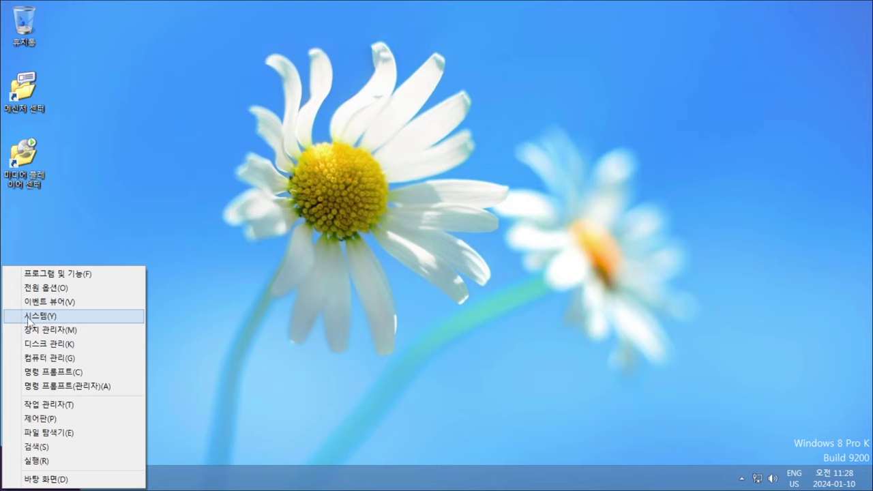
pyautogui.click(108, 315)
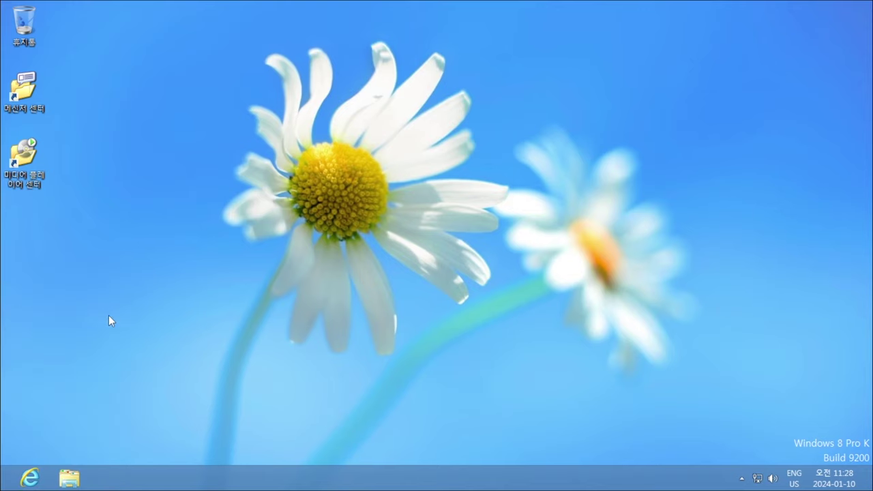
pyautogui.press('super+r')
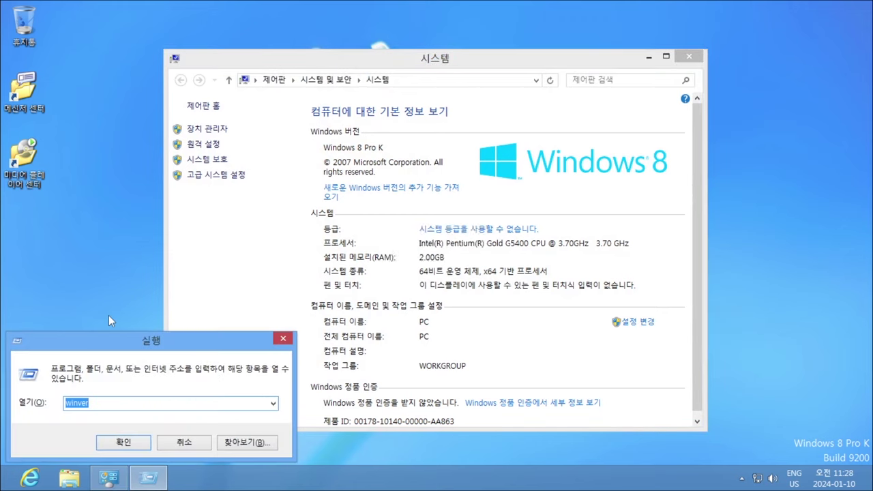
pyautogui.press('Return')
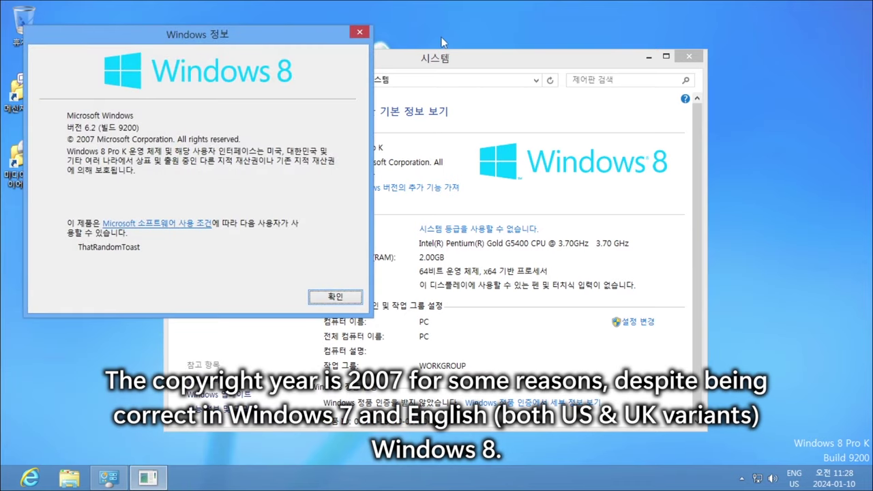
pyautogui.moveTo(430, 49); pyautogui.dragTo(590, 22)
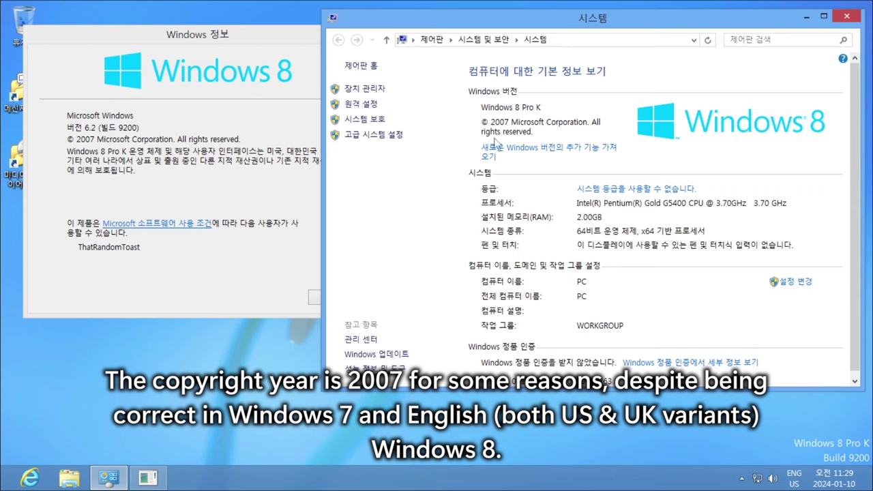
pyautogui.click(57, 156)
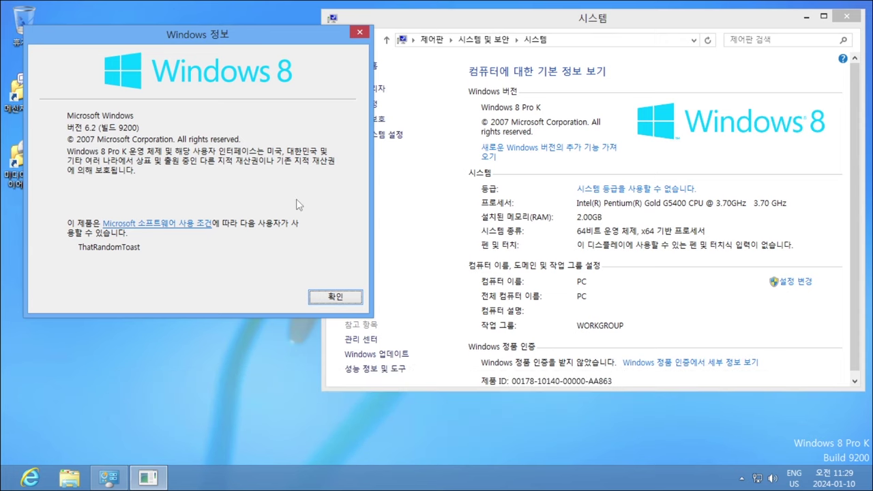
# - Launch Registry Editor with regedit from the Run box and approve the UAC prompt
pyautogui.press('super+r')
pyautogui.write('re')
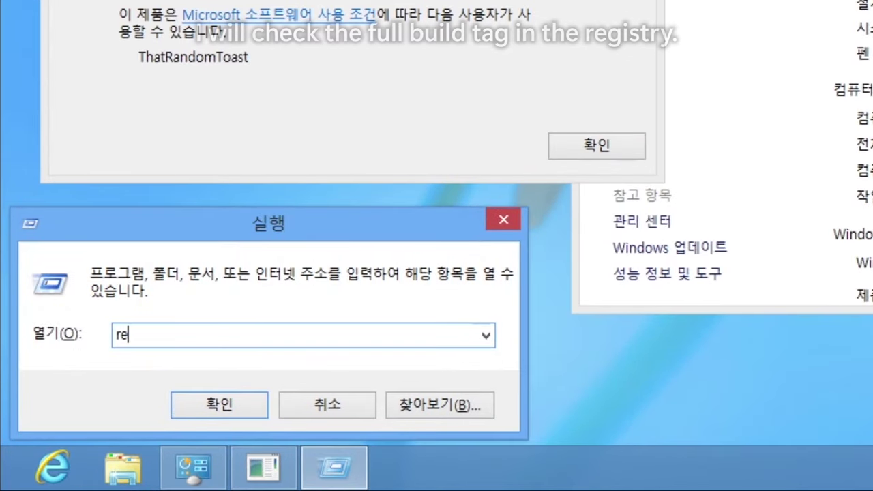
pyautogui.write('gedit')
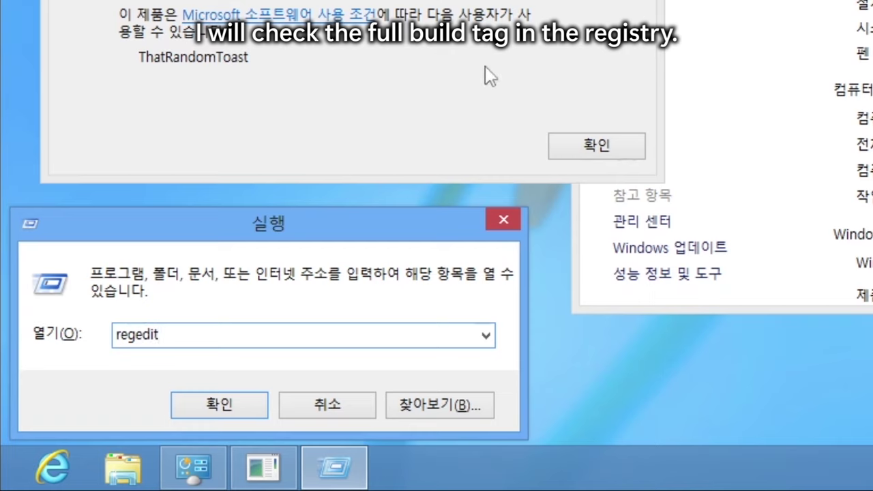
pyautogui.hotkey('ctrl', 'a')
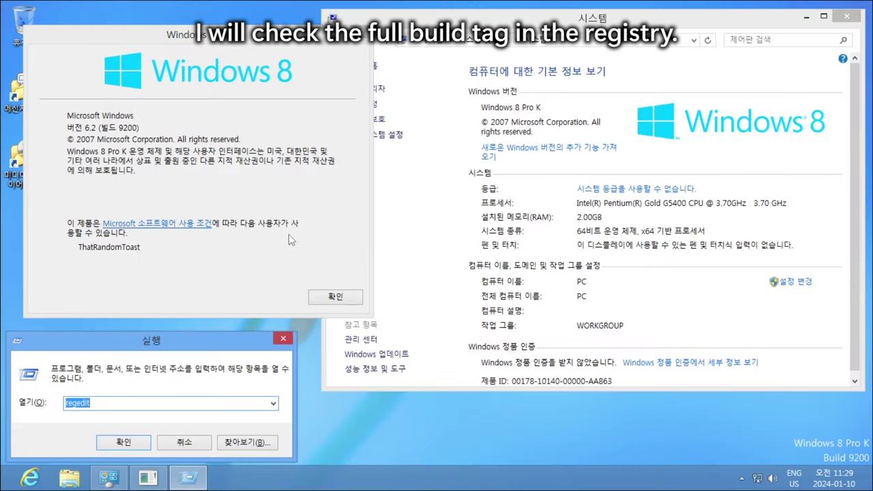
pyautogui.press('Return')
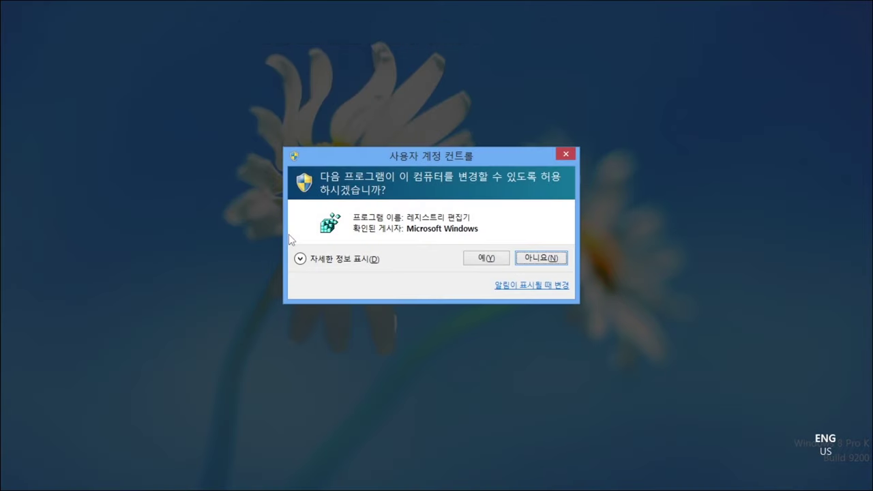
pyautogui.click(500, 258)
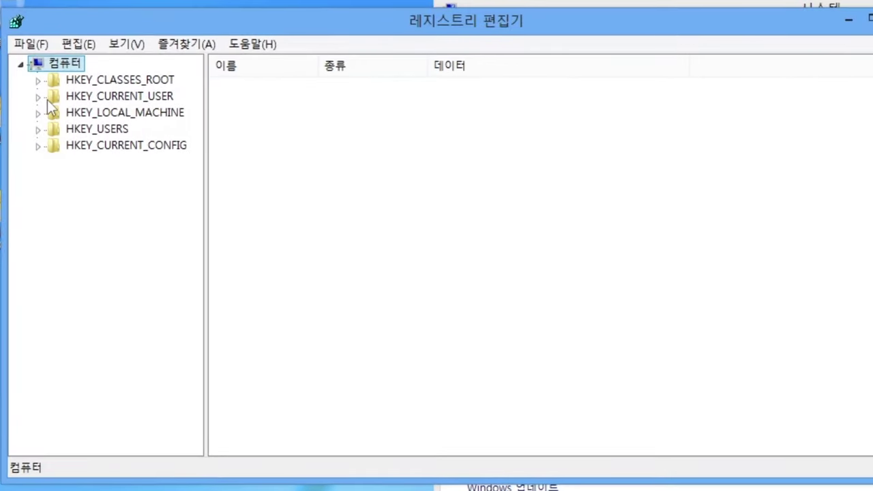
# - Expand HKEY_LOCAL_MACHINE > SOFTWARE > Microsoft > Windows NT > CurrentVersion to list its build values
pyautogui.doubleClick(59, 114)
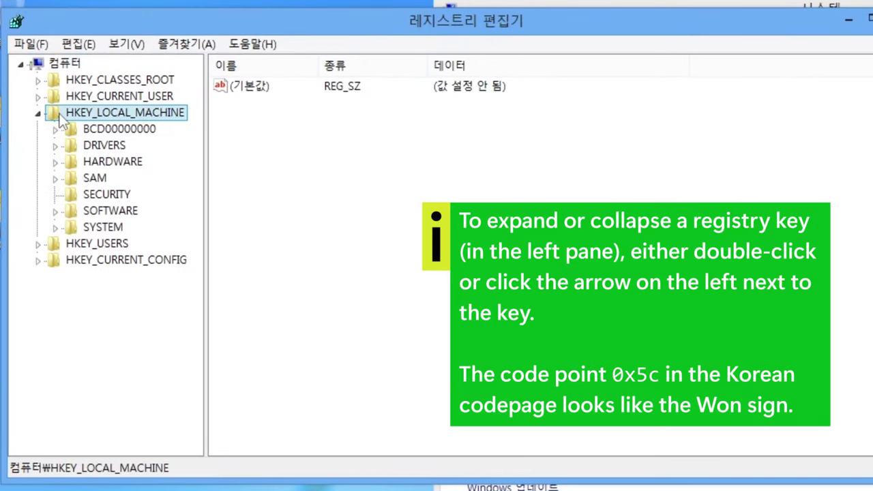
pyautogui.click(118, 215)
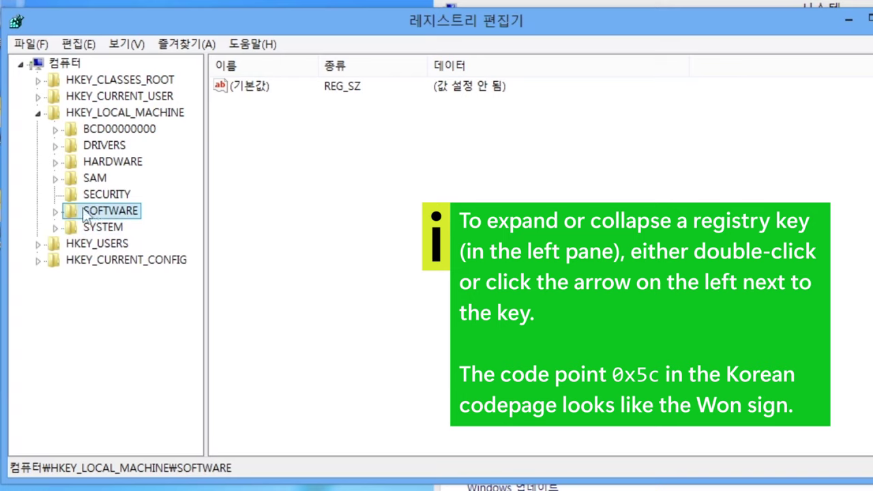
pyautogui.doubleClick(132, 217)
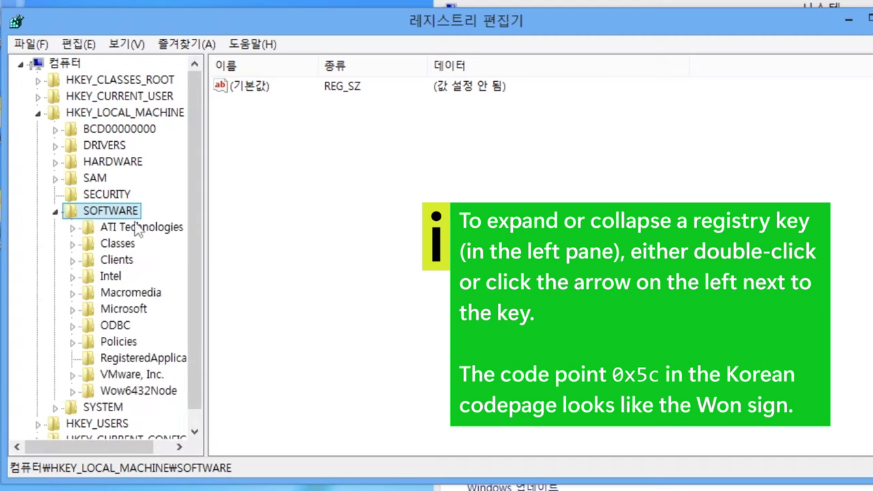
pyautogui.doubleClick(96, 310)
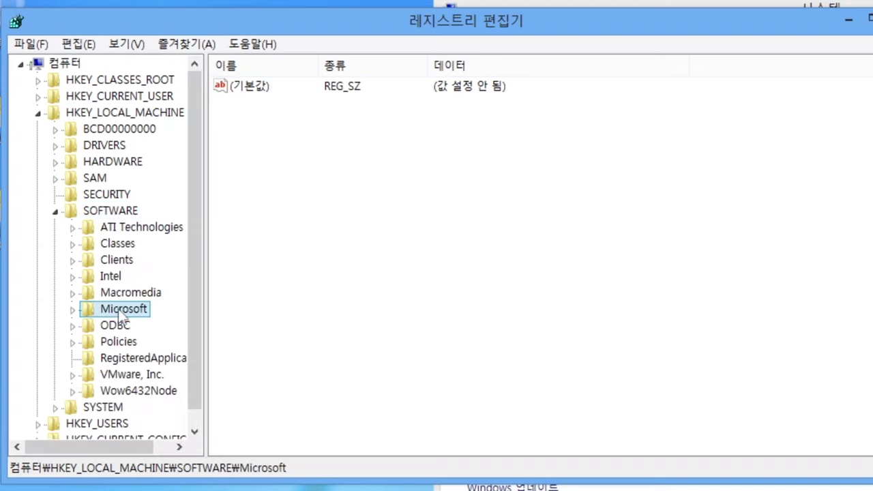
pyautogui.moveTo(193, 140); pyautogui.dragTo(189, 404)
pyautogui.moveTo(91, 448); pyautogui.dragTo(145, 452)
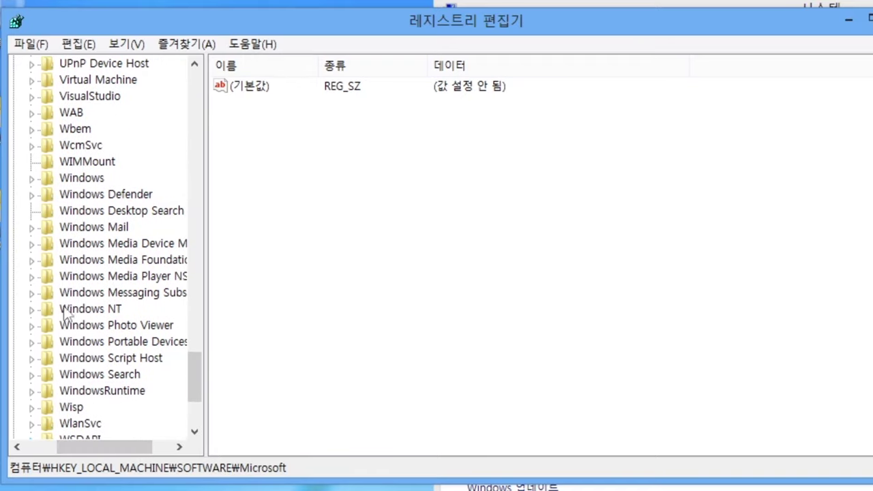
pyautogui.doubleClick(91, 309)
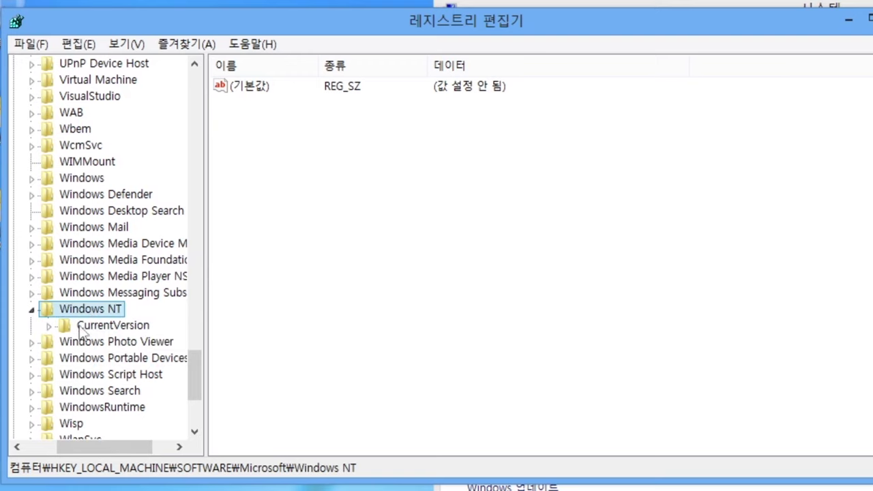
pyautogui.doubleClick(117, 327)
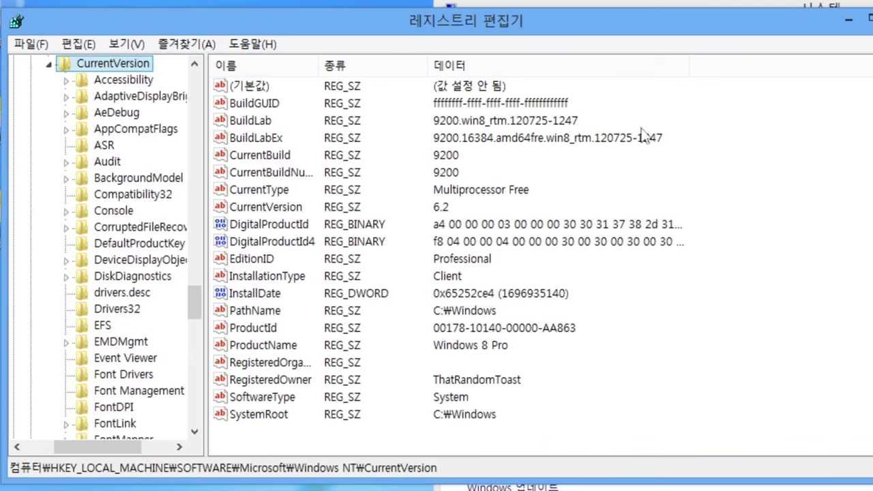
# - Open the BuildLabEx value, inspect its build date string, and close it unchanged
pyautogui.moveTo(682, 113); pyautogui.dragTo(182, 155)
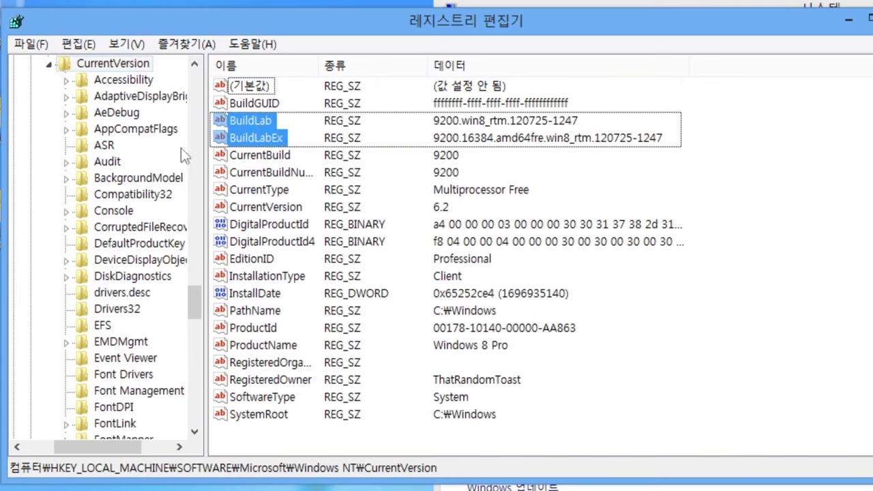
pyautogui.moveTo(431, 146); pyautogui.dragTo(692, 117)
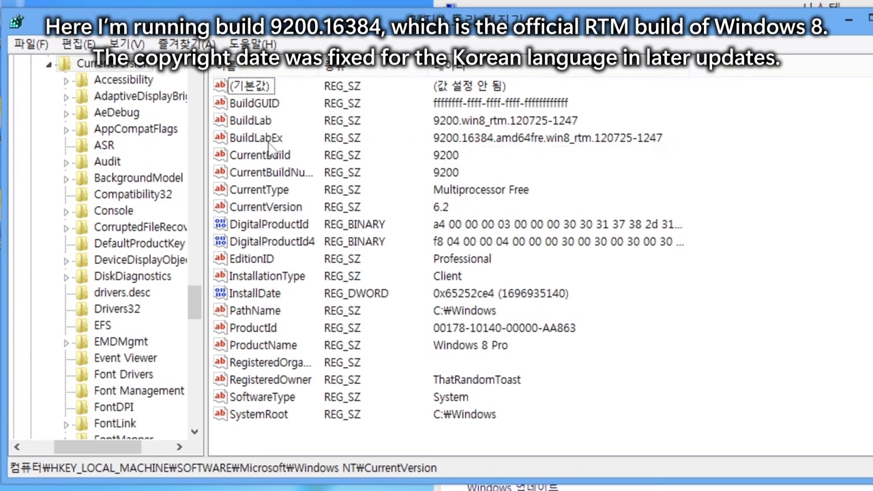
pyautogui.doubleClick(270, 143)
pyautogui.moveTo(311, 211); pyautogui.dragTo(78, 211)
pyautogui.click(78, 211)
pyautogui.moveTo(311, 211); pyautogui.dragTo(78, 210)
pyautogui.click(77, 211)
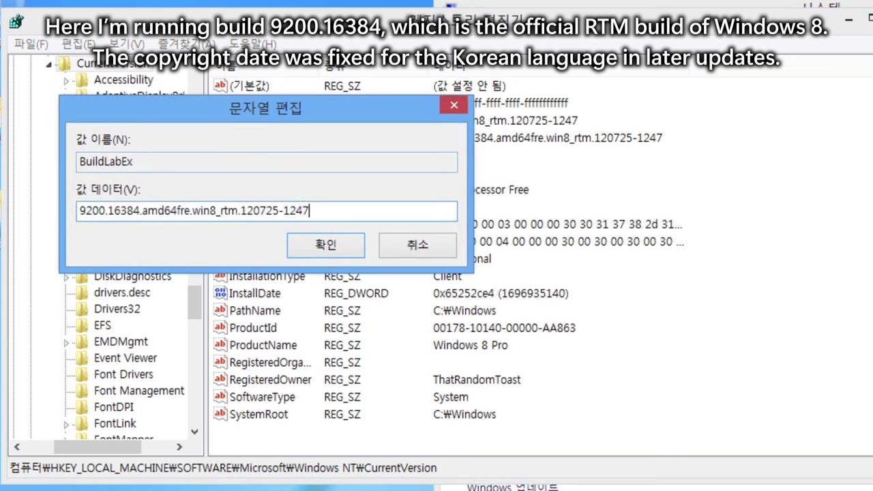
pyautogui.moveTo(311, 210); pyautogui.dragTo(78, 210)
pyautogui.moveTo(311, 211); pyautogui.dragTo(276, 210)
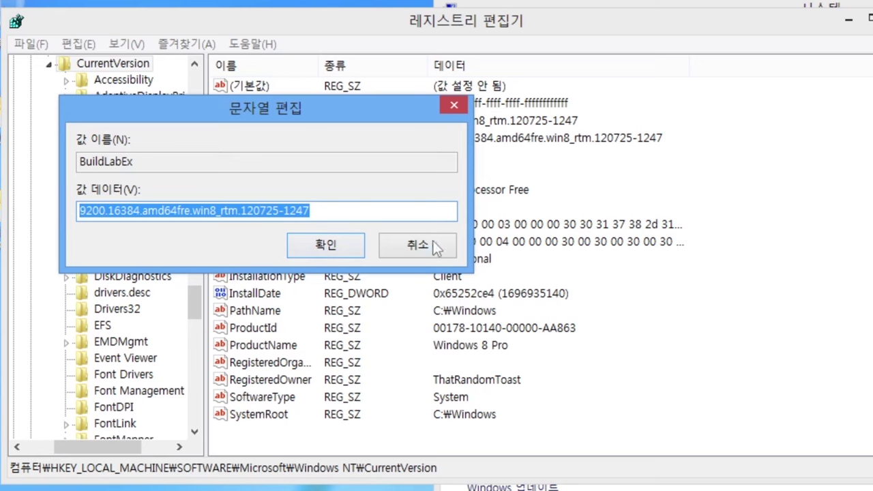
pyautogui.click(447, 248)
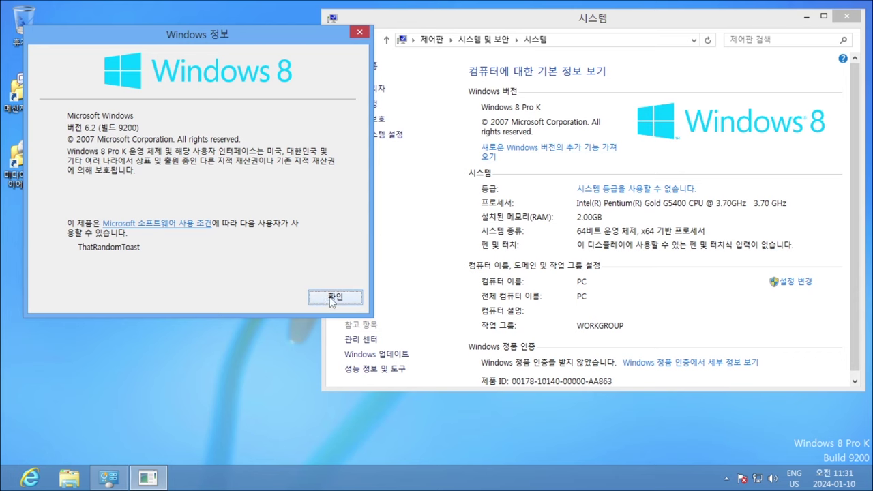
# - Close the Windows 8 System window and the Korean version information dialog
pyautogui.moveTo(578, 23); pyautogui.dragTo(423, 63)
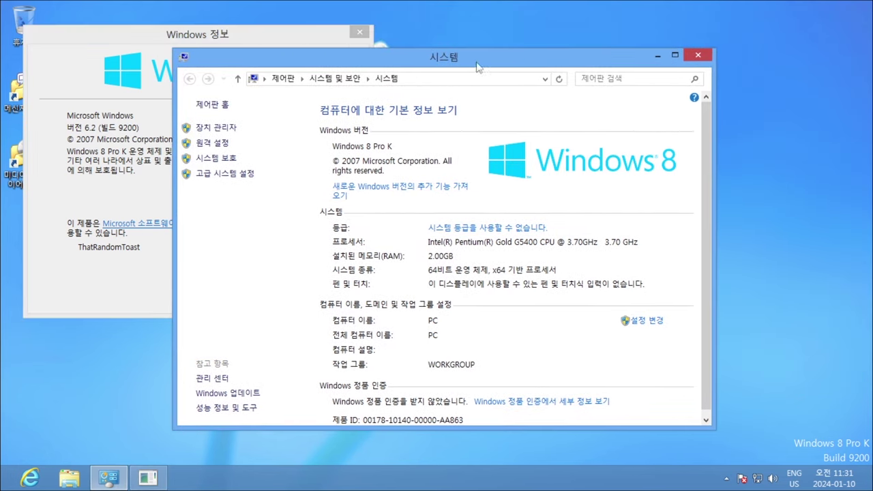
pyautogui.click(697, 54)
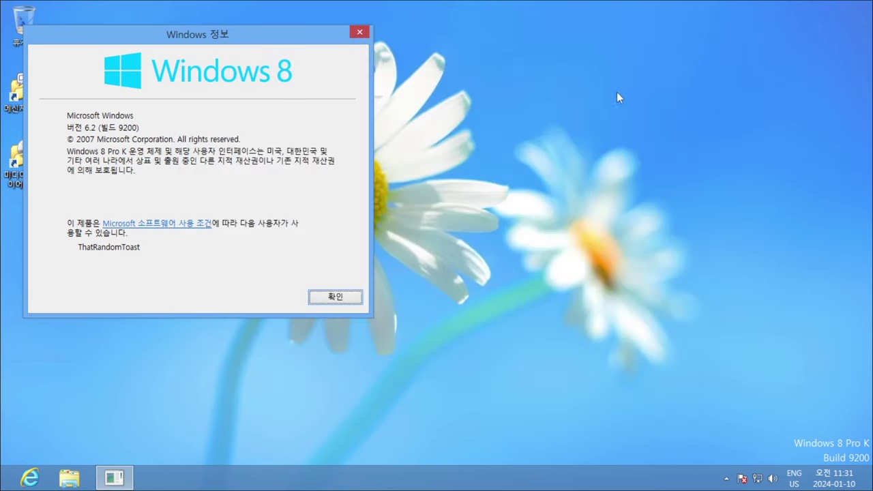
pyautogui.click(321, 295)
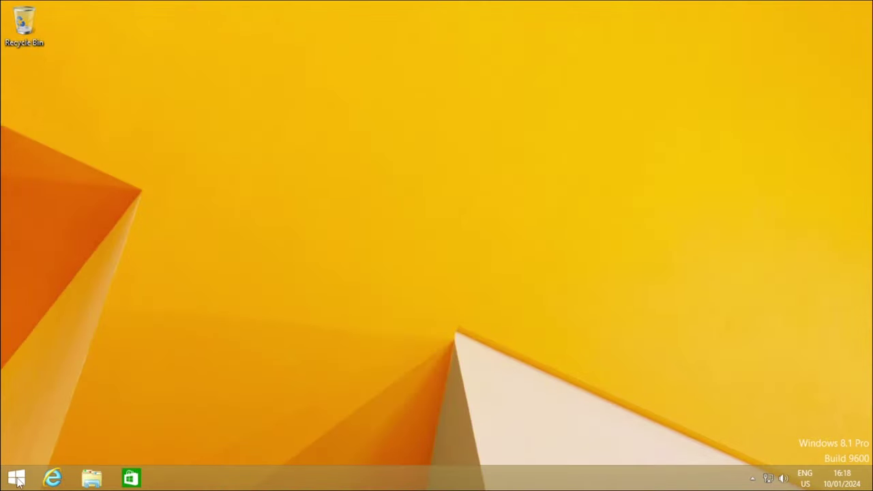
pyautogui.rightClick(18, 481)
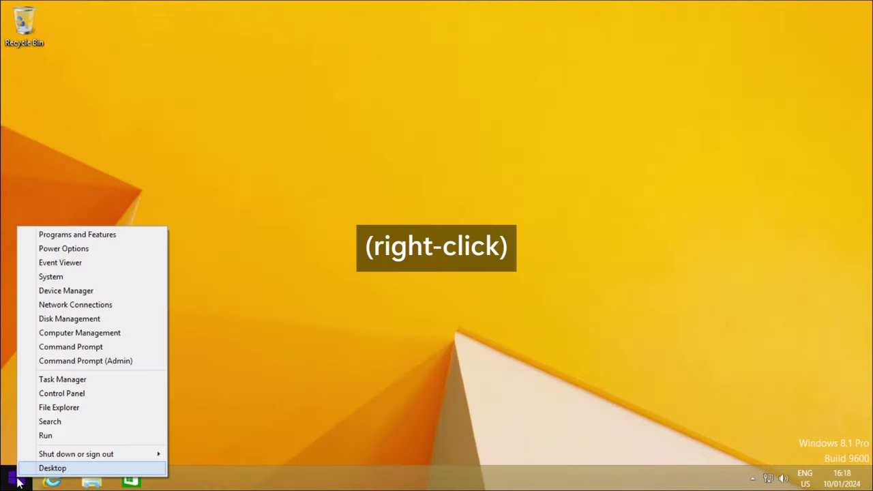
pyautogui.click(116, 280)
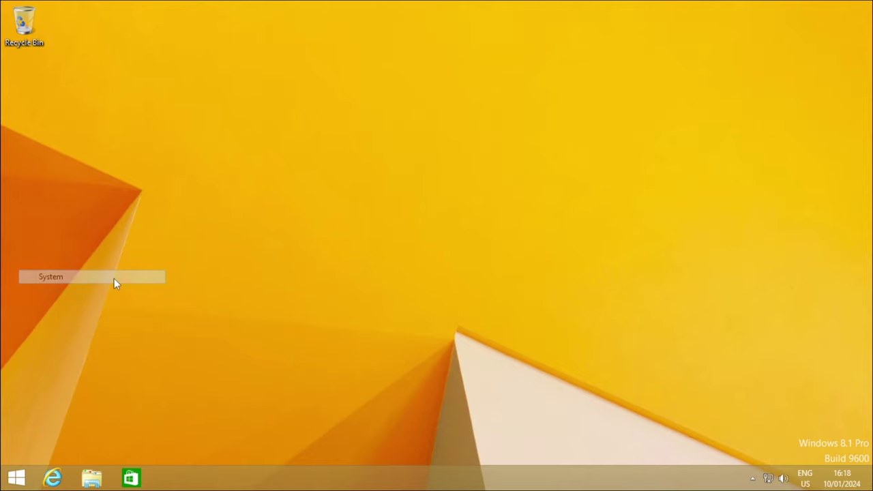
pyautogui.press('super+r')
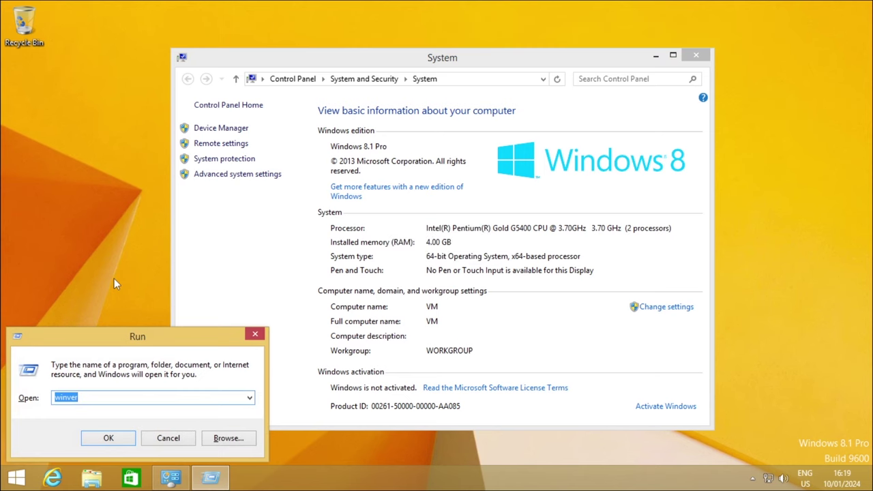
pyautogui.press('Return')
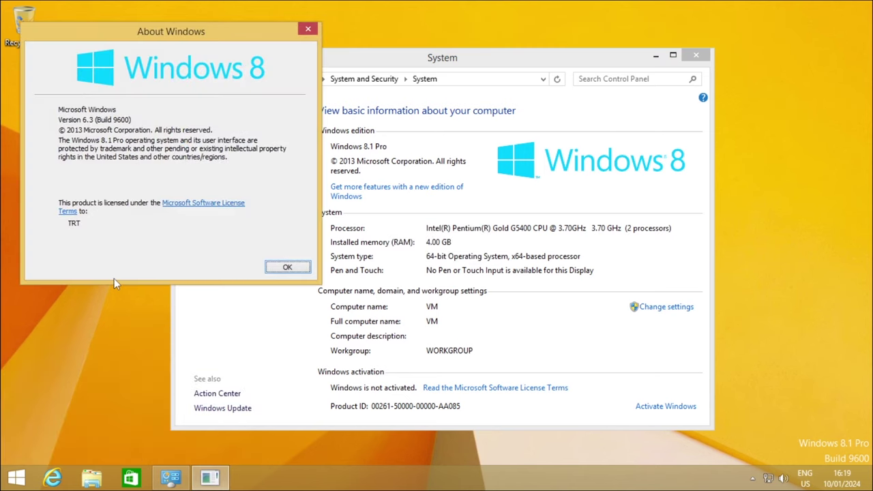
pyautogui.moveTo(378, 64); pyautogui.dragTo(533, 30)
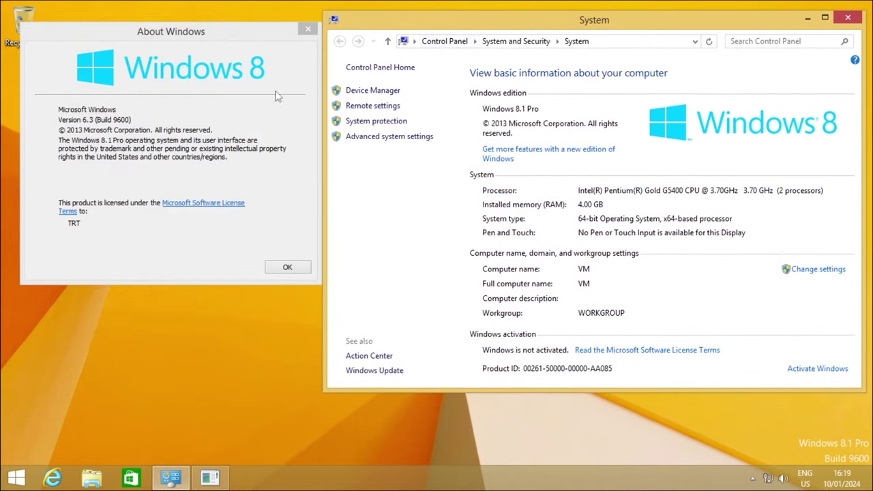
pyautogui.click(179, 120)
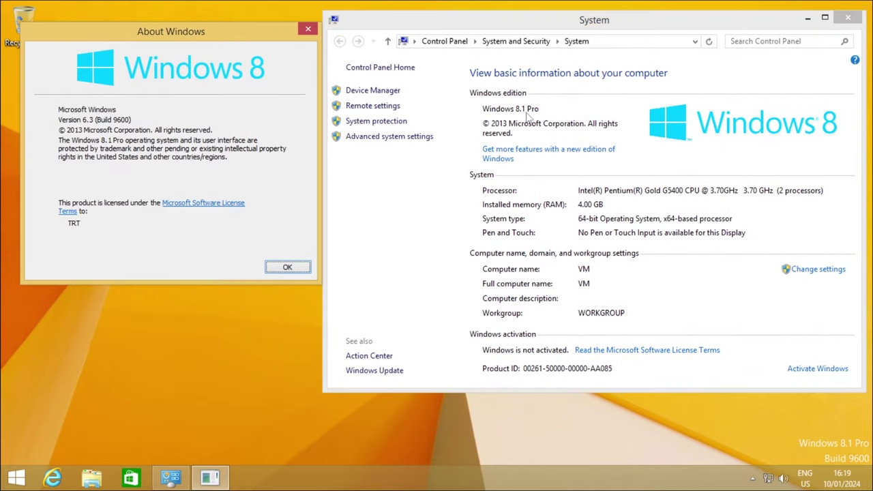
pyautogui.click(548, 119)
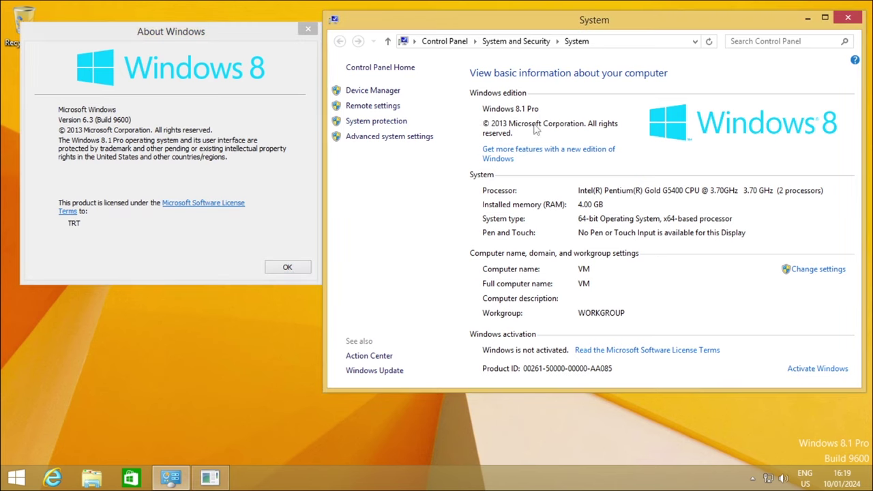
pyautogui.click(58, 146)
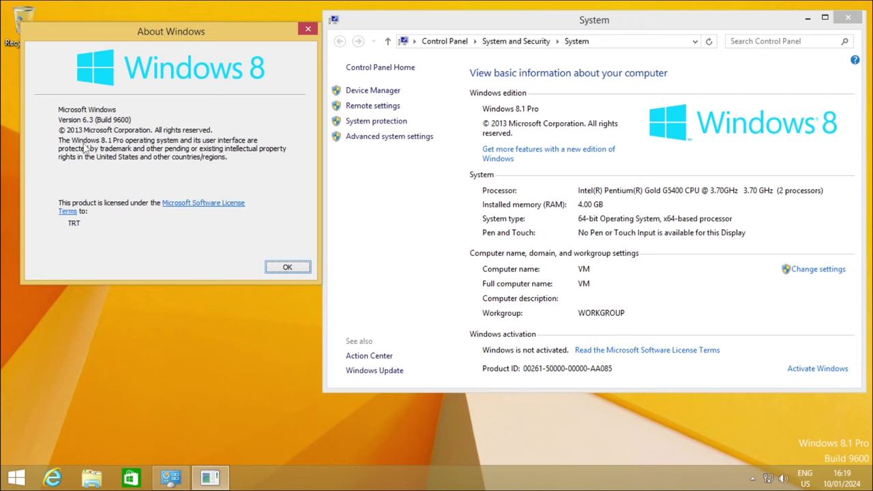
pyautogui.click(287, 267)
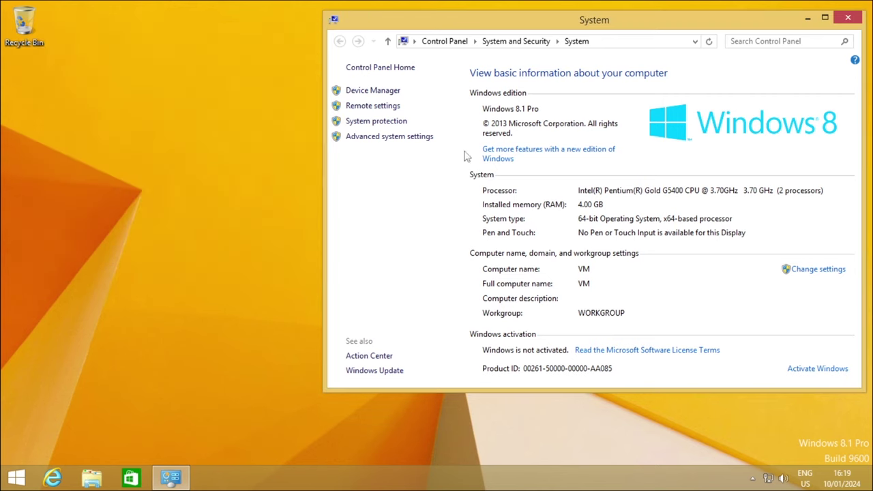
pyautogui.moveTo(725, 21); pyautogui.dragTo(577, 64)
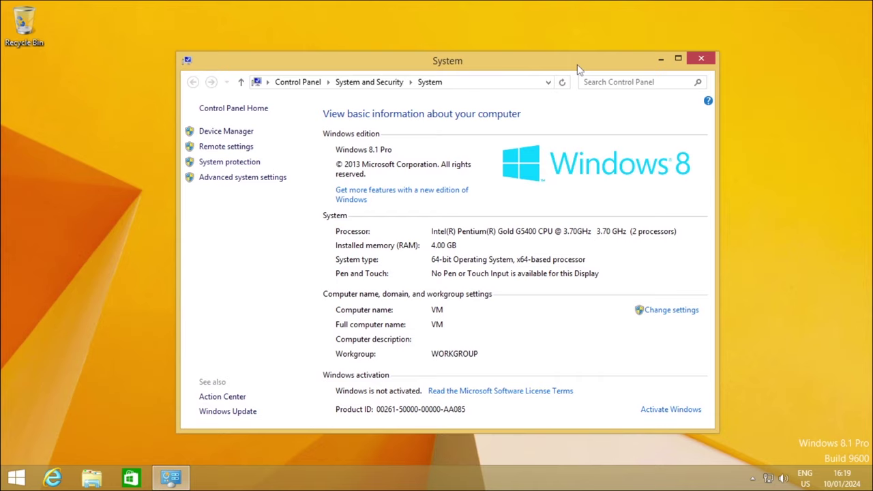
pyautogui.click(709, 59)
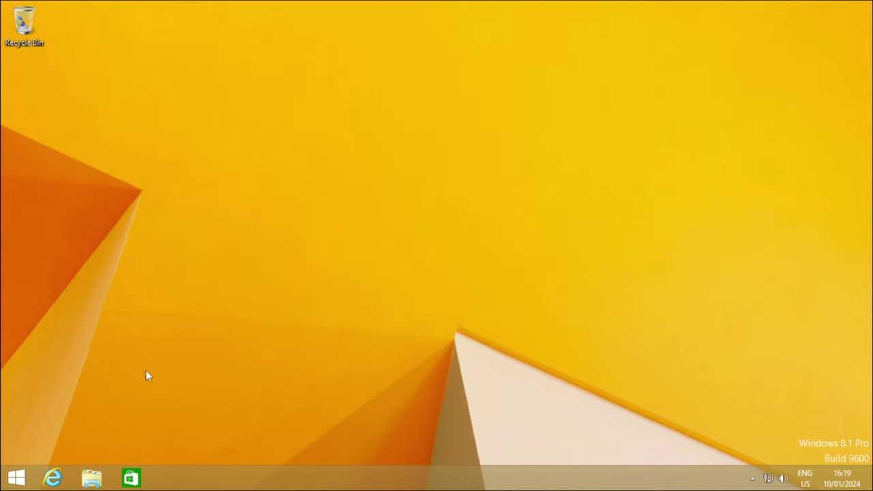
# - Go from the Start right-click menu to Control Panel > Clock, Language, and Region > Language
pyautogui.rightClick(18, 481)
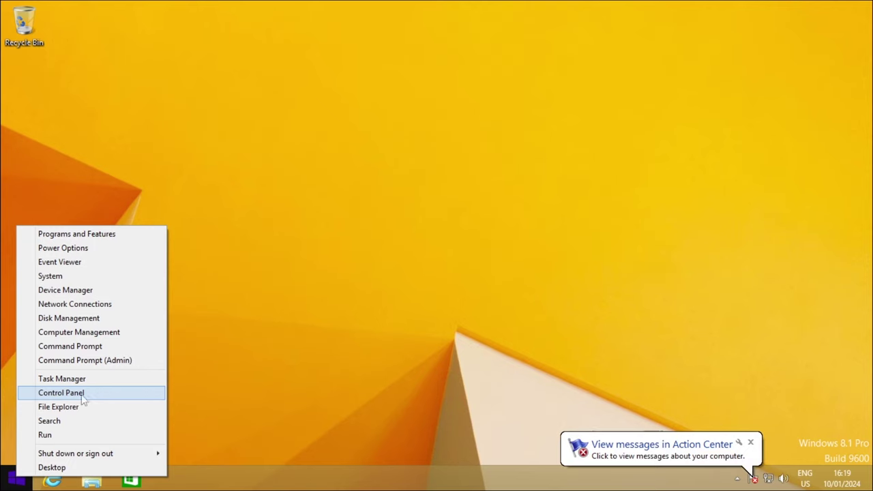
pyautogui.click(100, 394)
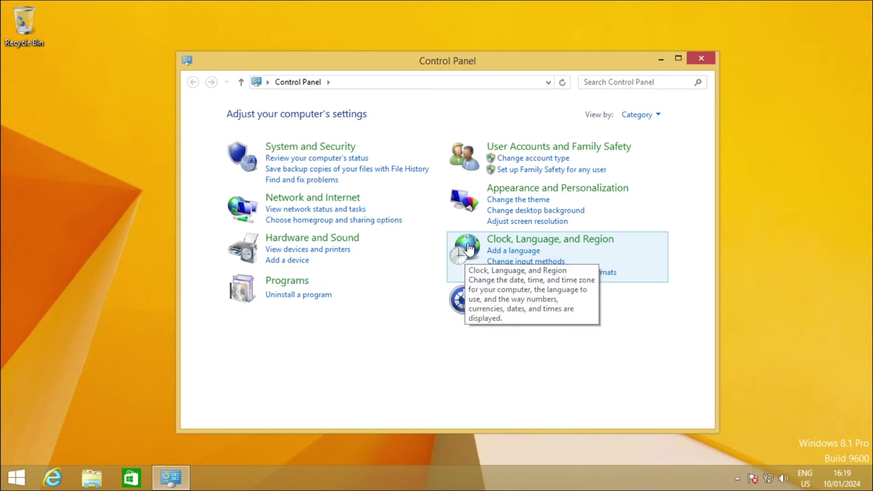
pyautogui.click(468, 249)
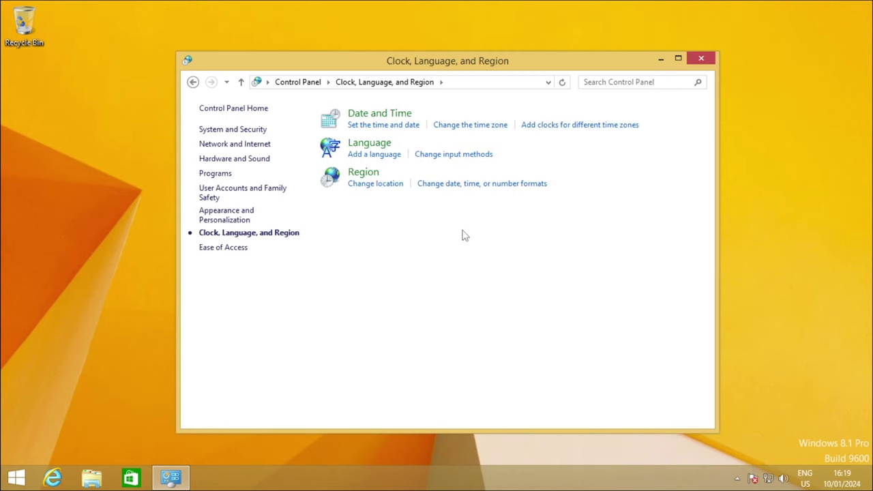
pyautogui.click(372, 149)
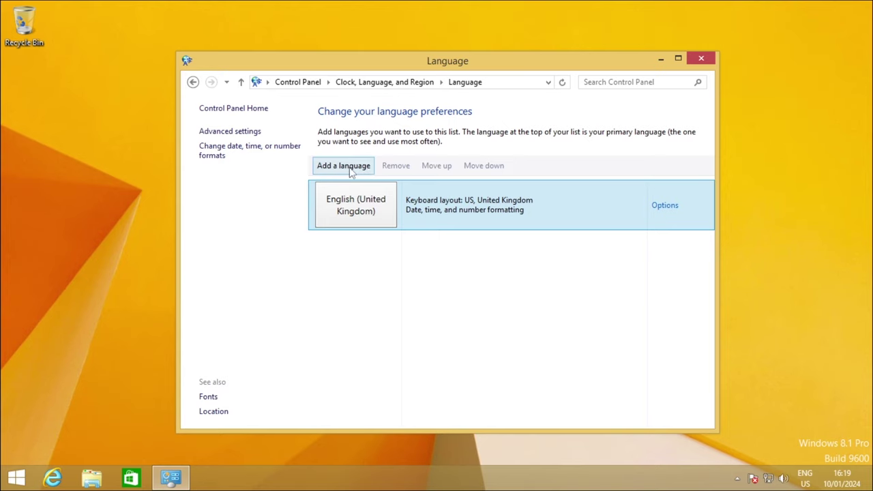
# - Add Korean (한국어) as a new language and show its language options
pyautogui.click(349, 169)
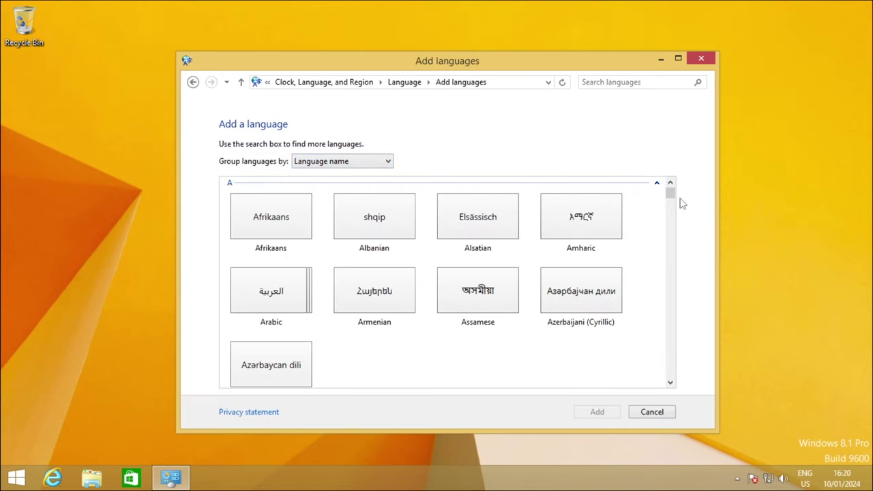
pyautogui.moveTo(669, 194); pyautogui.dragTo(670, 280)
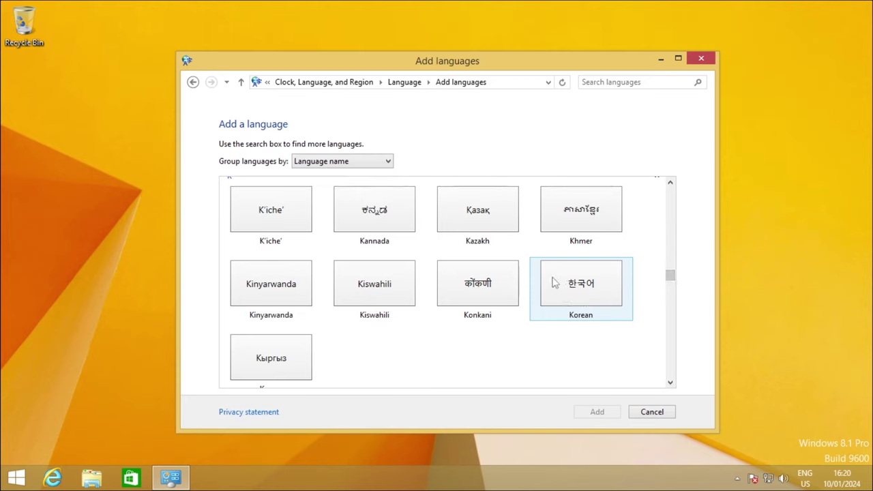
pyautogui.click(591, 298)
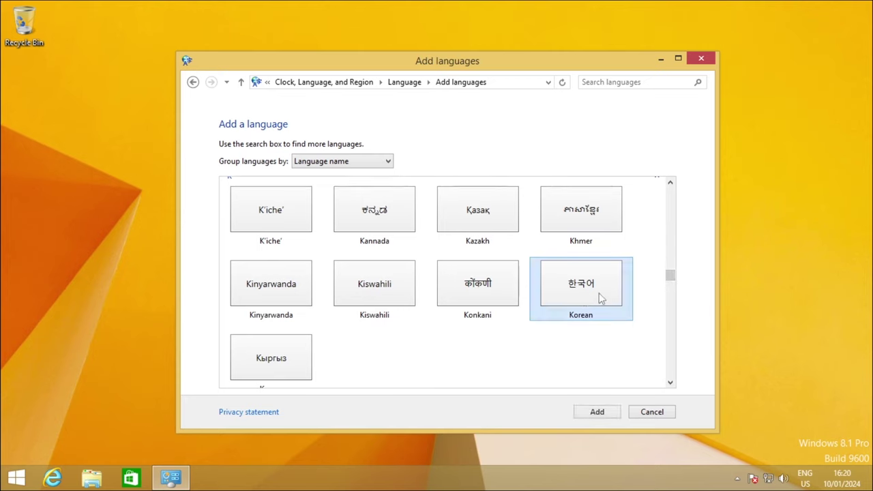
pyautogui.click(609, 414)
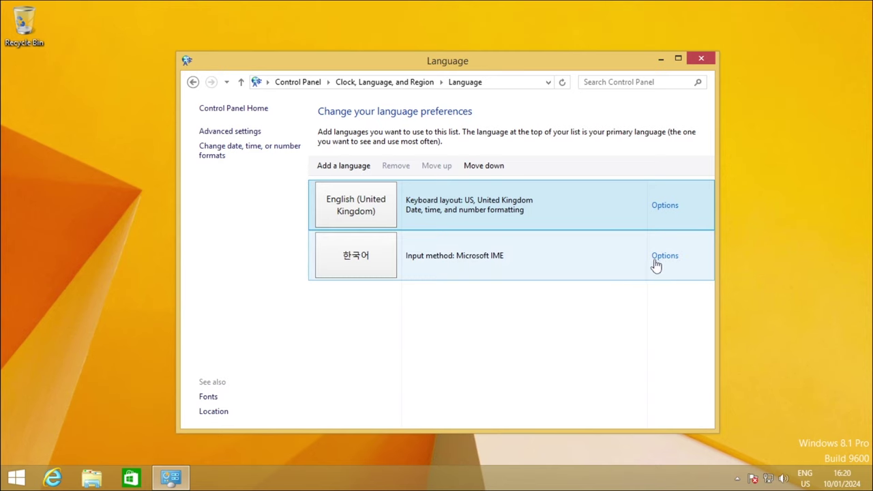
pyautogui.click(671, 264)
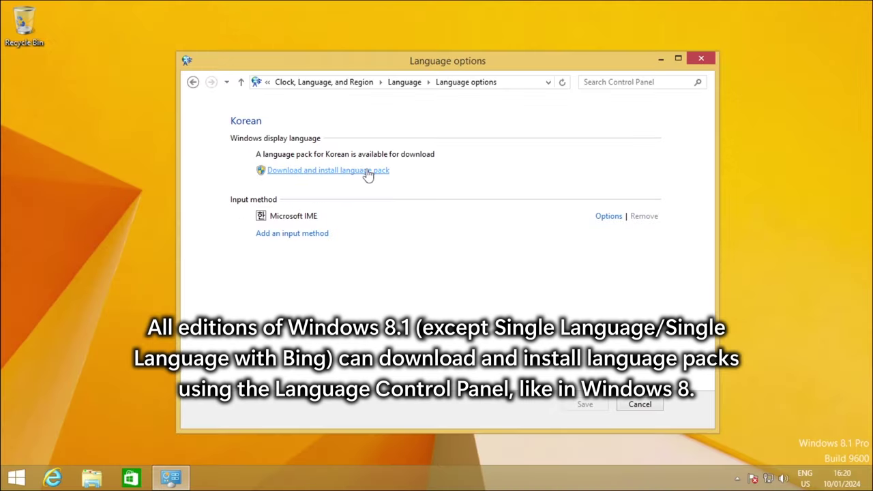
# - Start the Korean language pack download and approve its installer, letting KB3012997 install
pyautogui.click(317, 198)
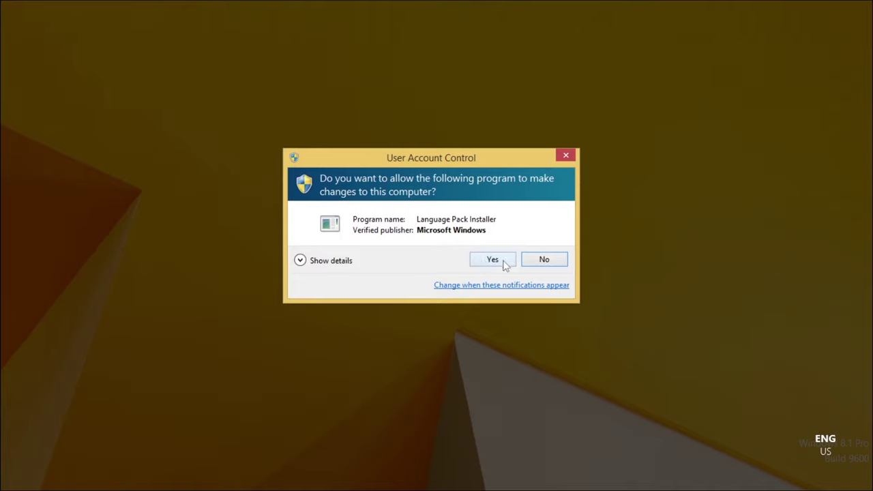
pyautogui.click(504, 262)
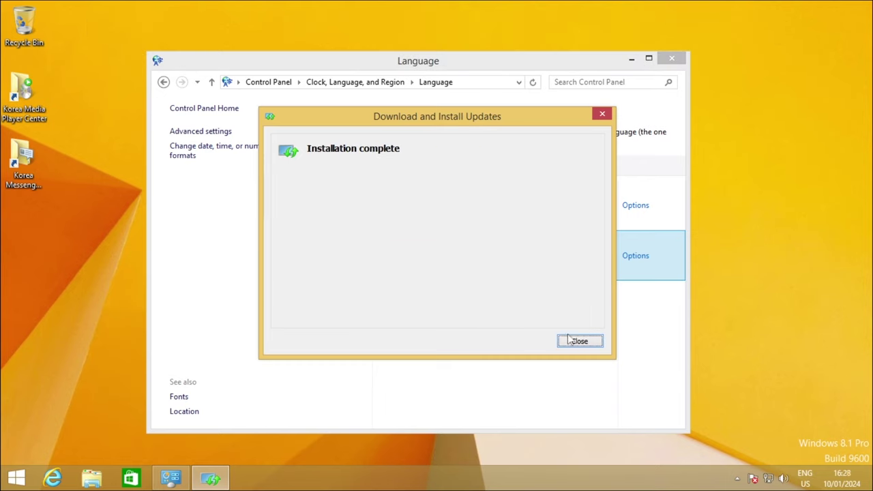
# - Make Korean the primary language after installation, choosing to log off later
pyautogui.click(580, 343)
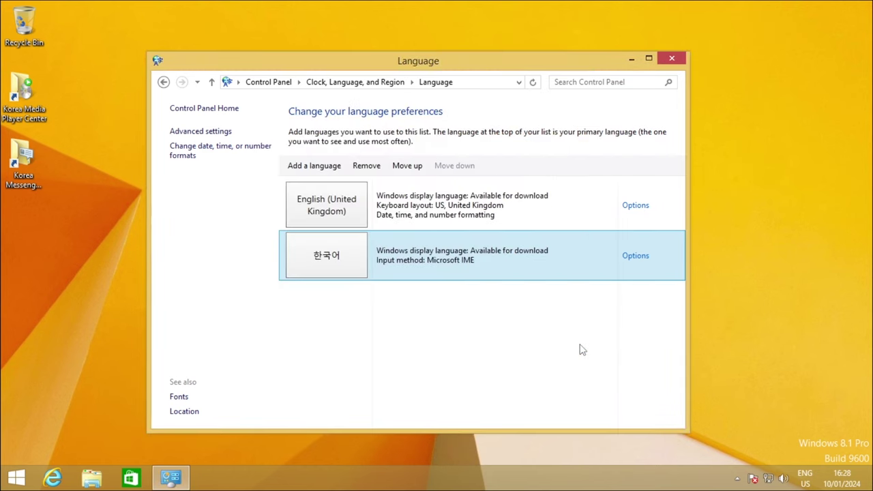
pyautogui.click(644, 267)
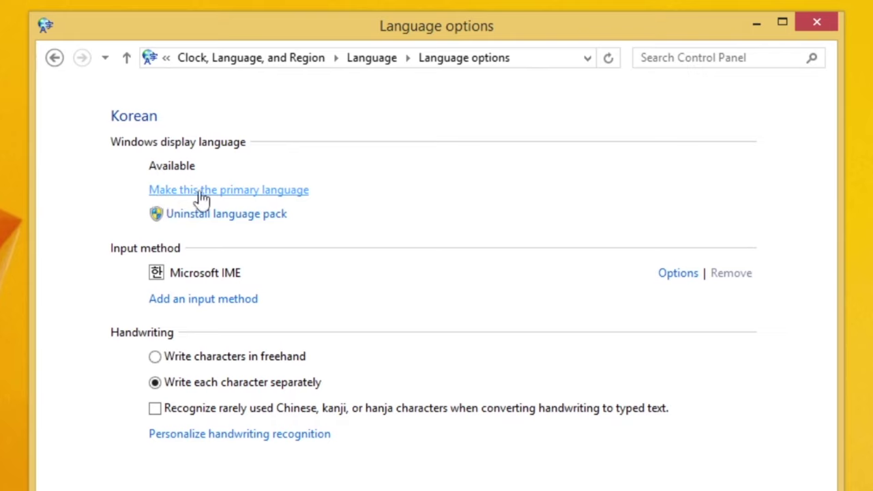
pyautogui.click(276, 191)
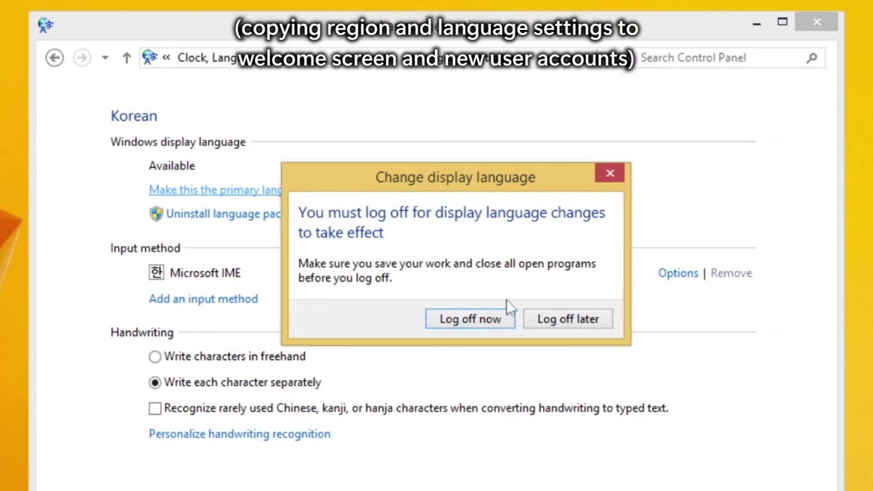
pyautogui.click(581, 323)
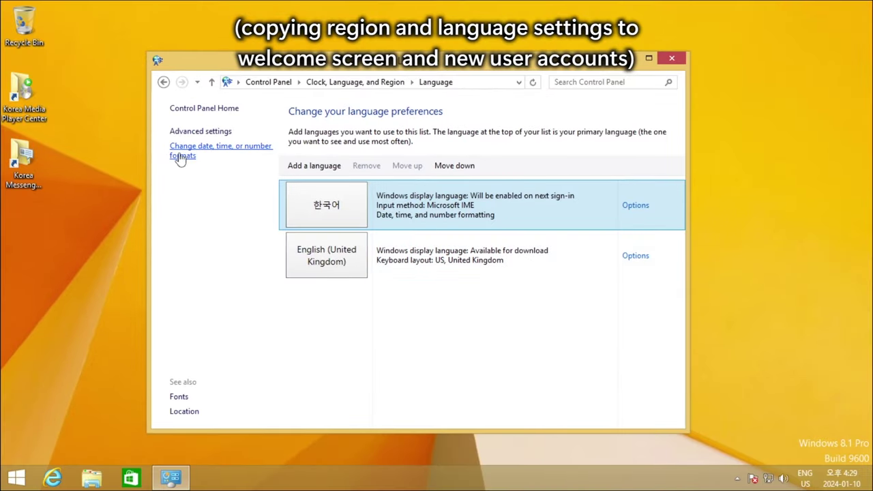
# - Copy the Korean settings to the welcome screen and new user accounts, then restart Windows 8.1
pyautogui.click(245, 158)
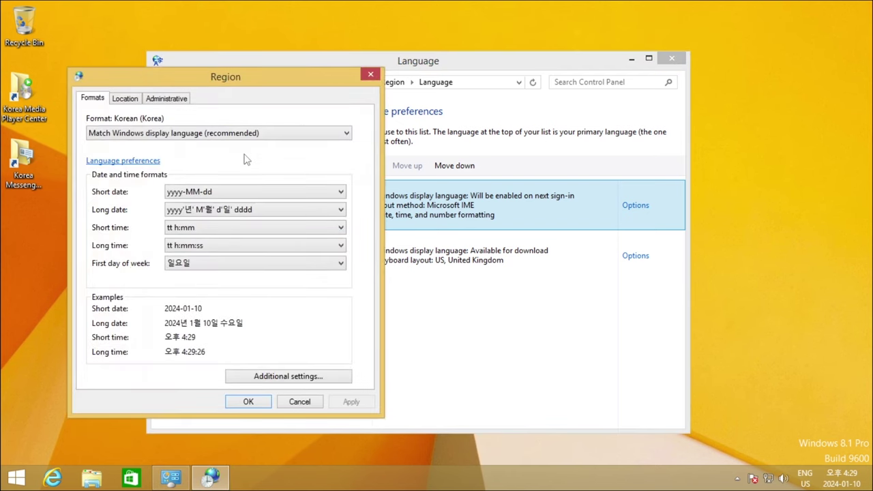
pyautogui.click(179, 99)
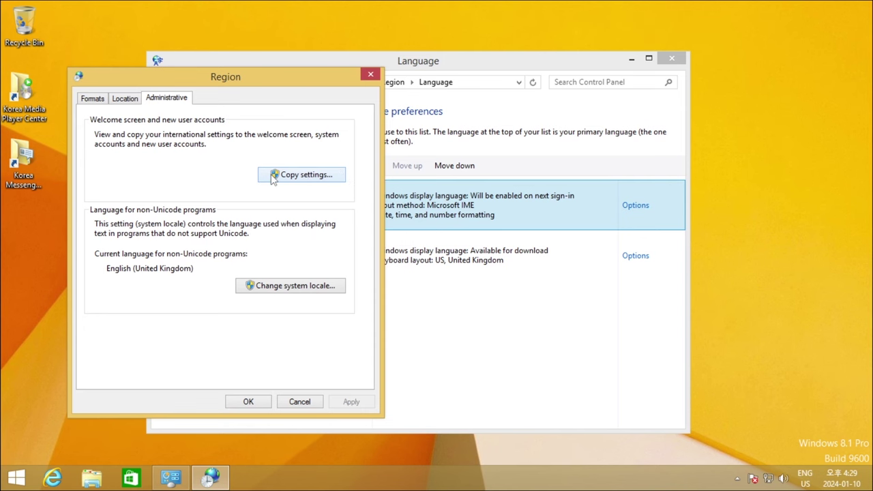
pyautogui.click(320, 176)
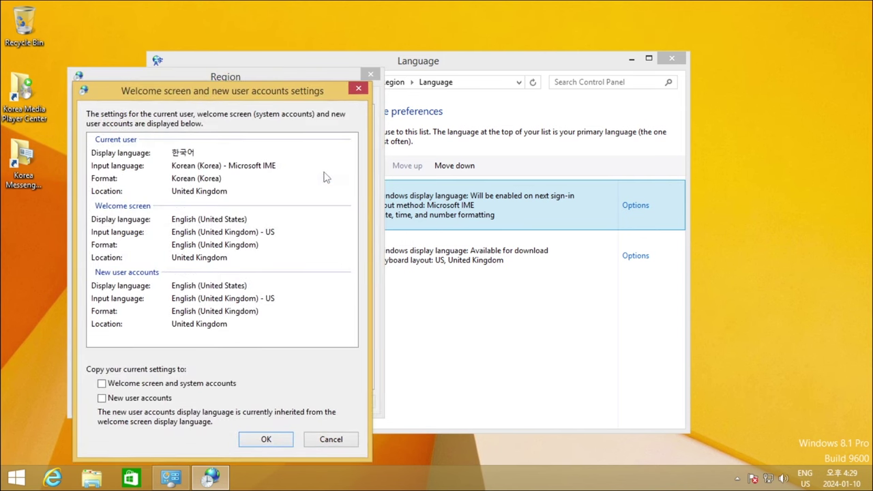
pyautogui.click(152, 387)
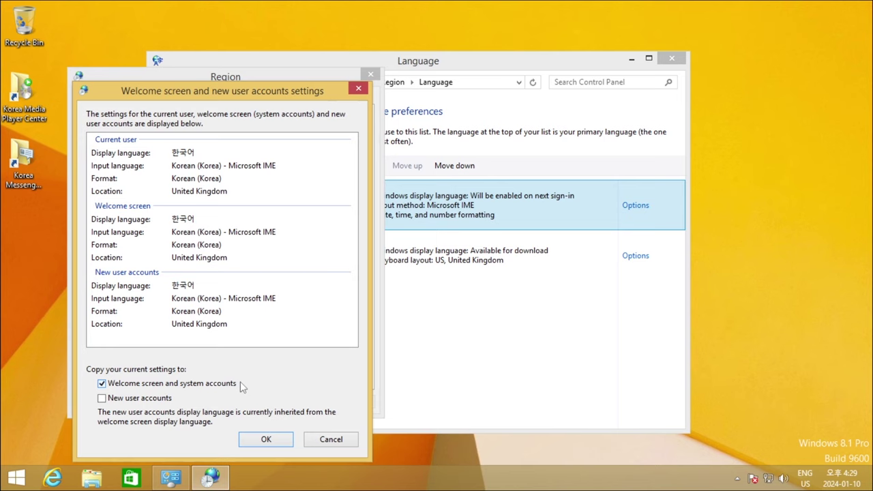
pyautogui.click(110, 401)
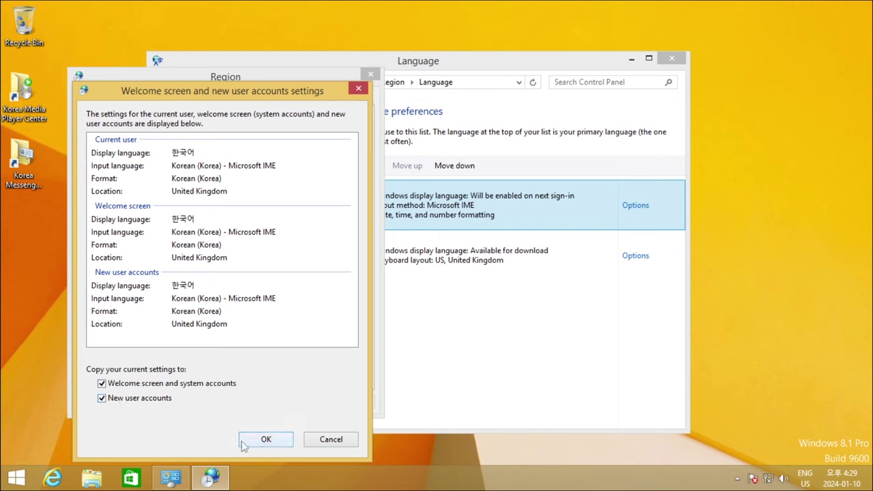
pyautogui.click(284, 442)
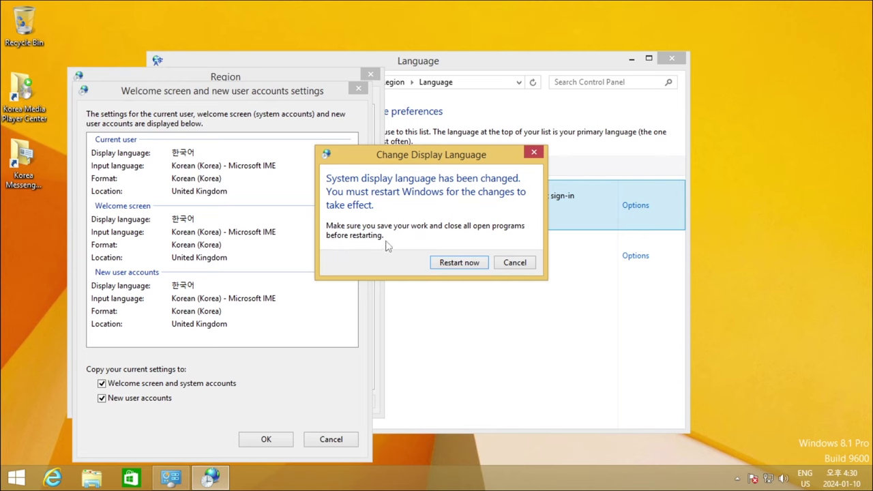
pyautogui.click(467, 265)
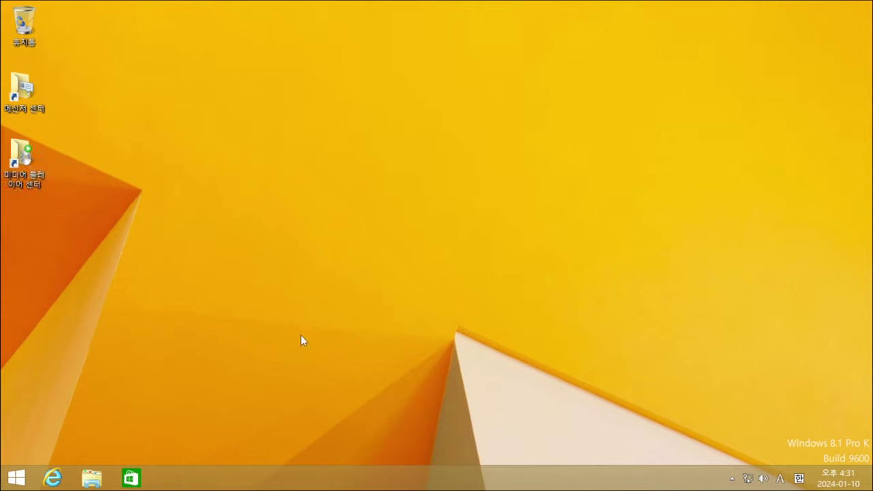
# - Open the Korean System page and winver, confirm Windows 8.1 Pro K, and close the version dialog
pyautogui.rightClick(18, 479)
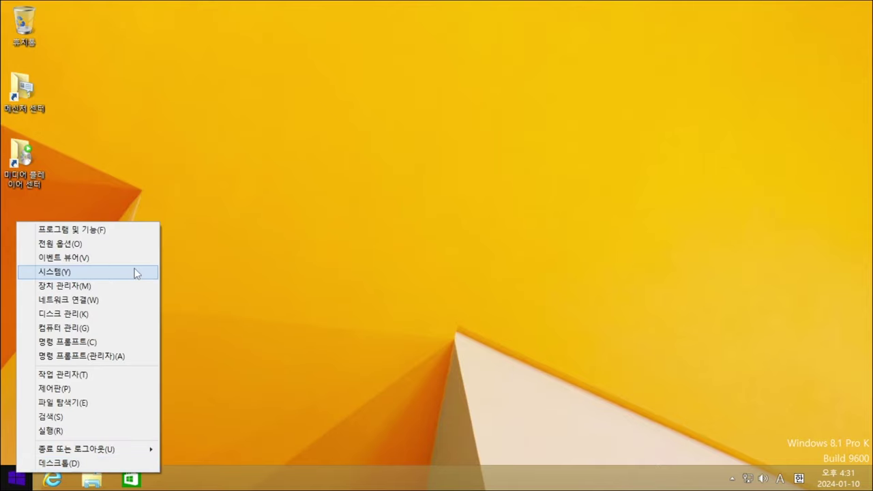
pyautogui.click(107, 272)
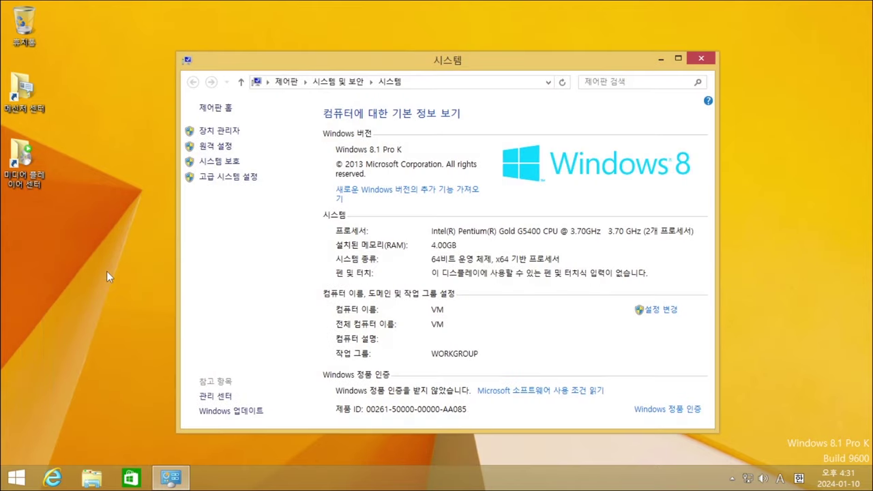
pyautogui.press('super+r')
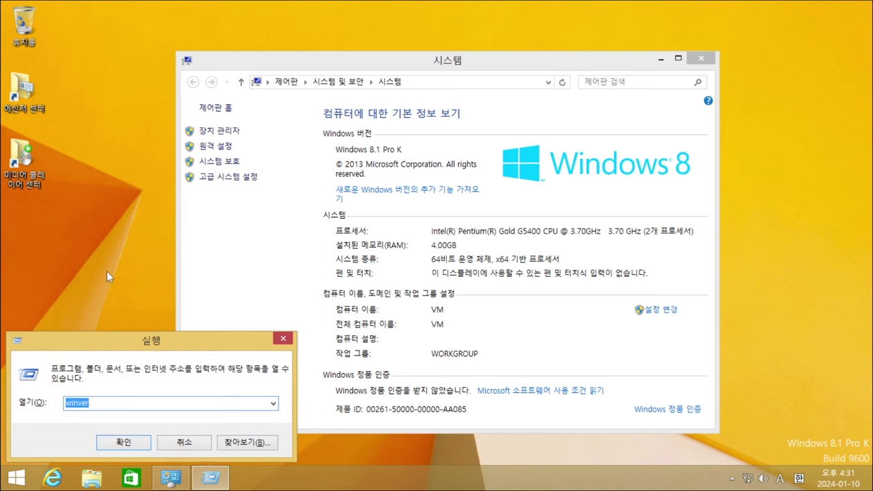
pyautogui.press('Return')
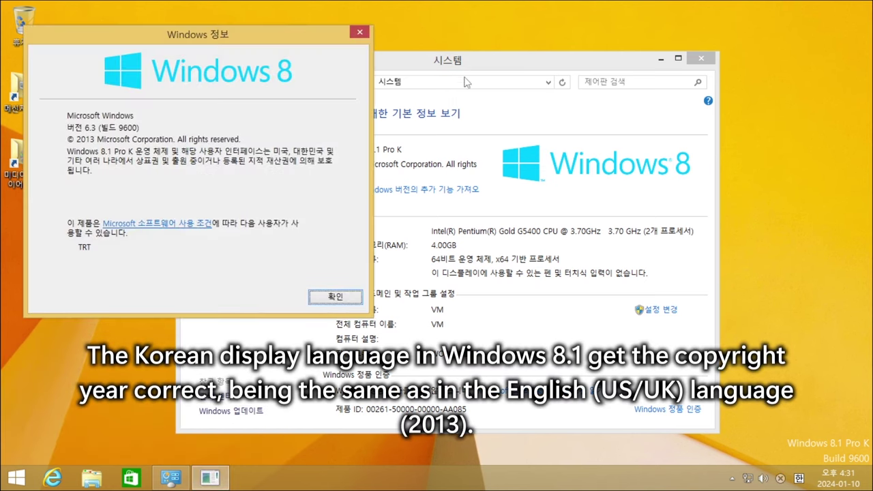
pyautogui.moveTo(486, 64); pyautogui.dragTo(632, 18)
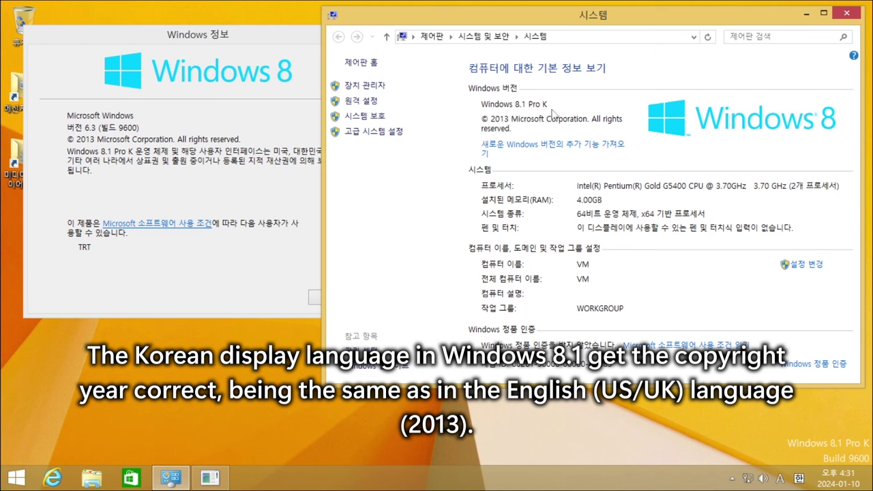
pyautogui.click(66, 155)
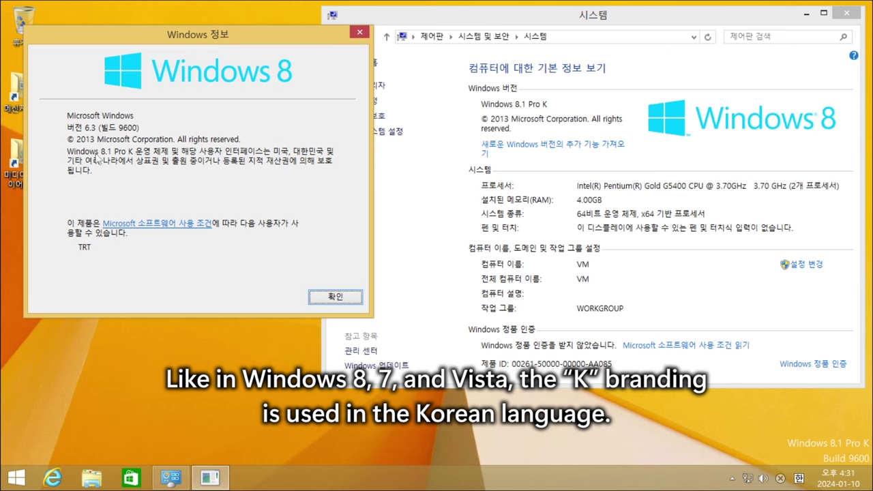
pyautogui.click(336, 298)
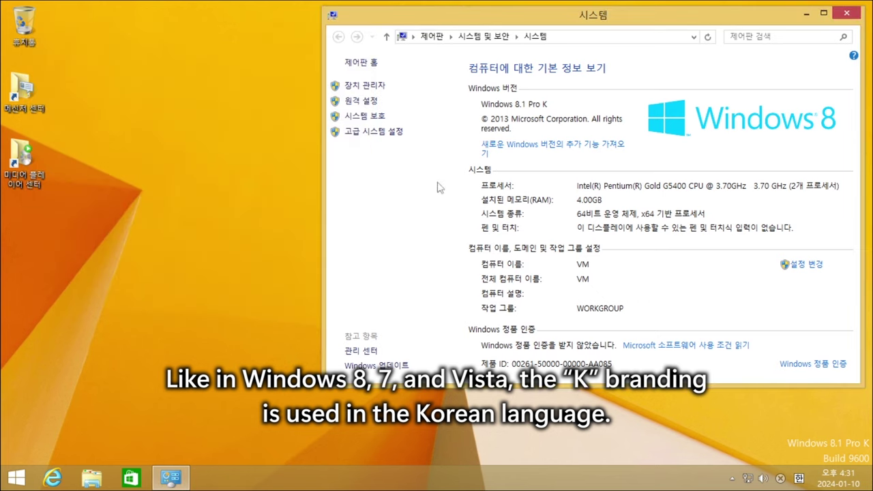
pyautogui.moveTo(580, 25); pyautogui.dragTo(422, 59)
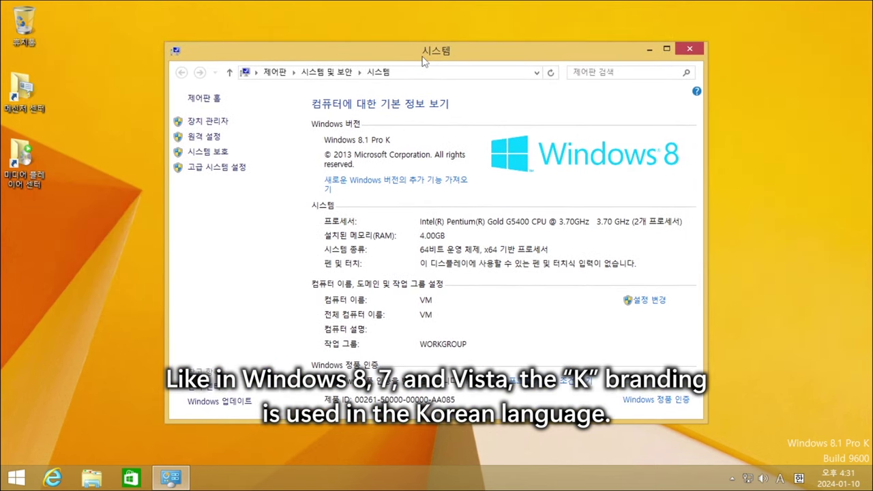
# - Close the 8.1 System window, then check Windows 10 Pro Build 10240 via System and winver and close both
pyautogui.click(688, 50)
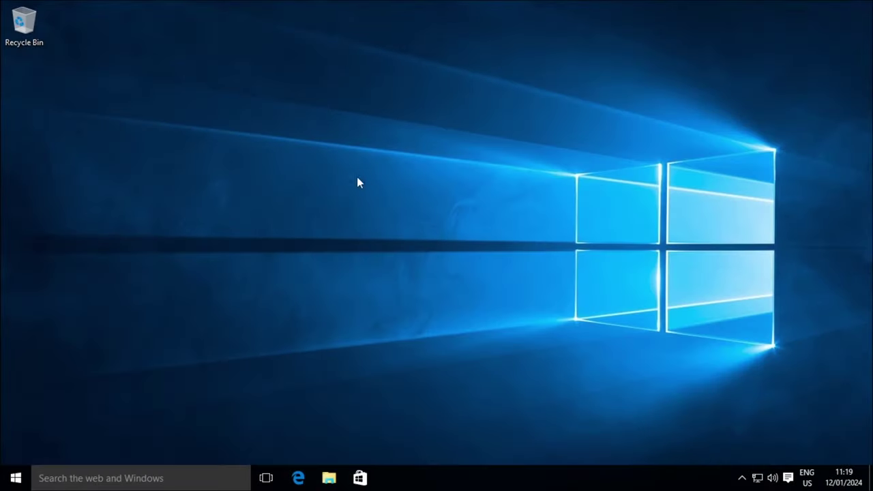
pyautogui.rightClick(16, 478)
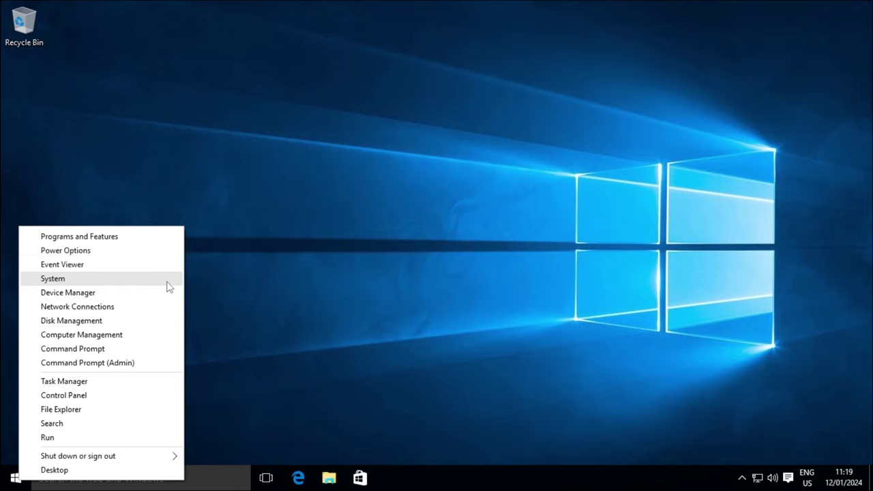
pyautogui.click(111, 279)
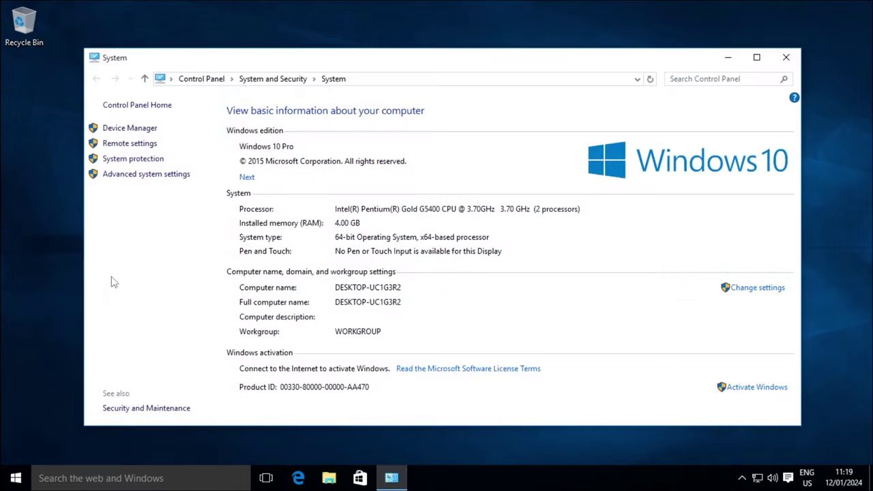
pyautogui.press('super+r')
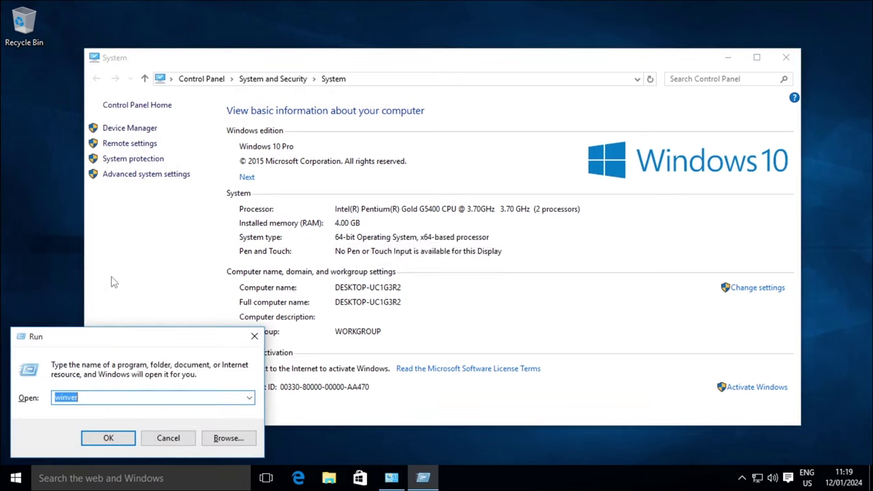
pyautogui.press('Return')
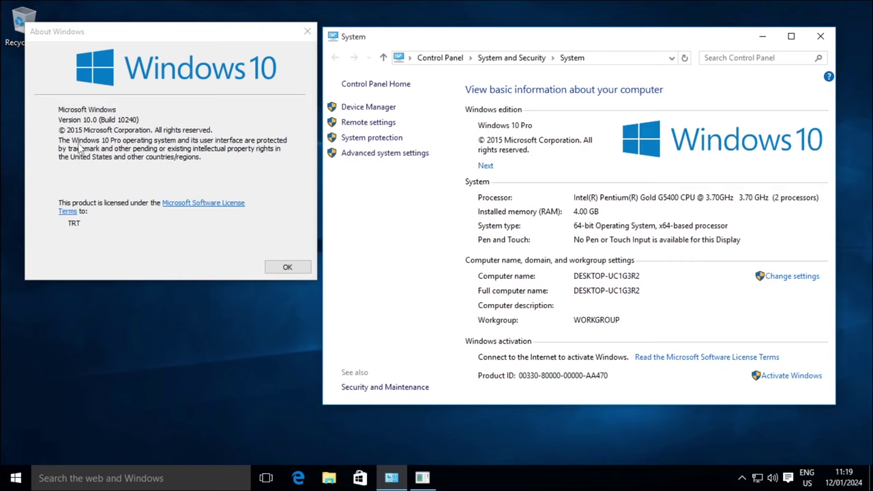
pyautogui.click(109, 148)
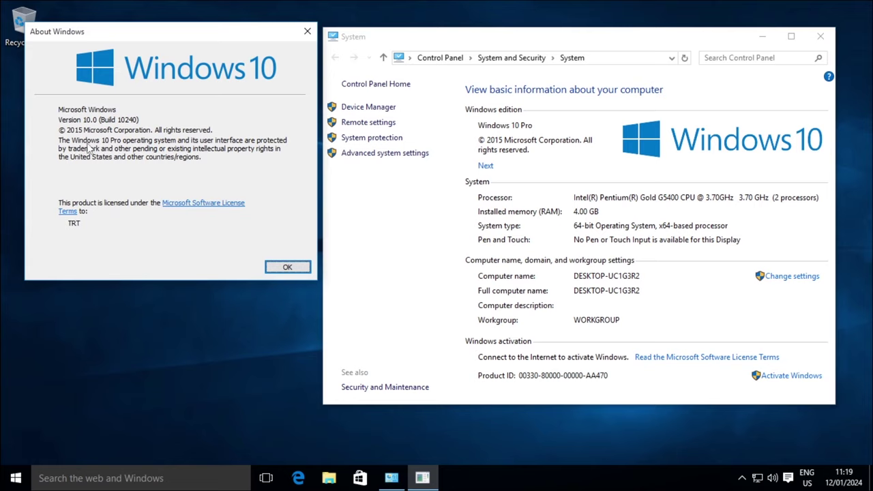
pyautogui.click(289, 266)
pyautogui.click(819, 38)
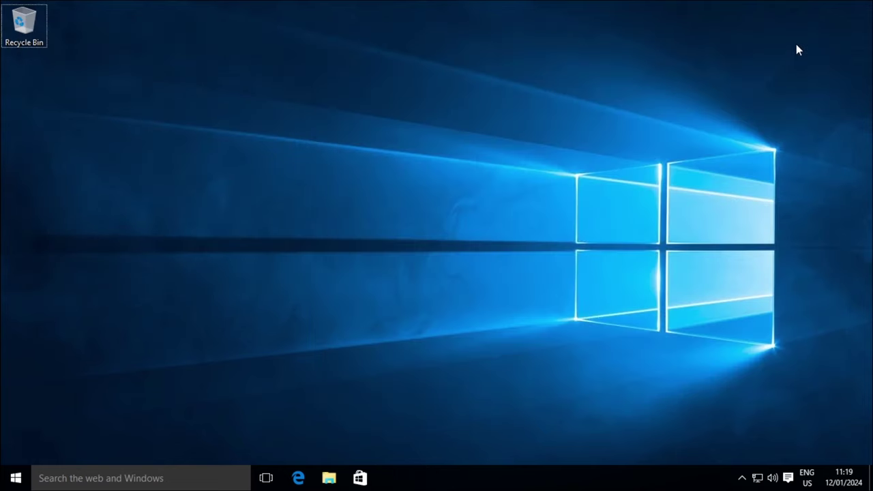
# - Open Windows 10 Settings from the Start menu and maximize its window
pyautogui.click(15, 477)
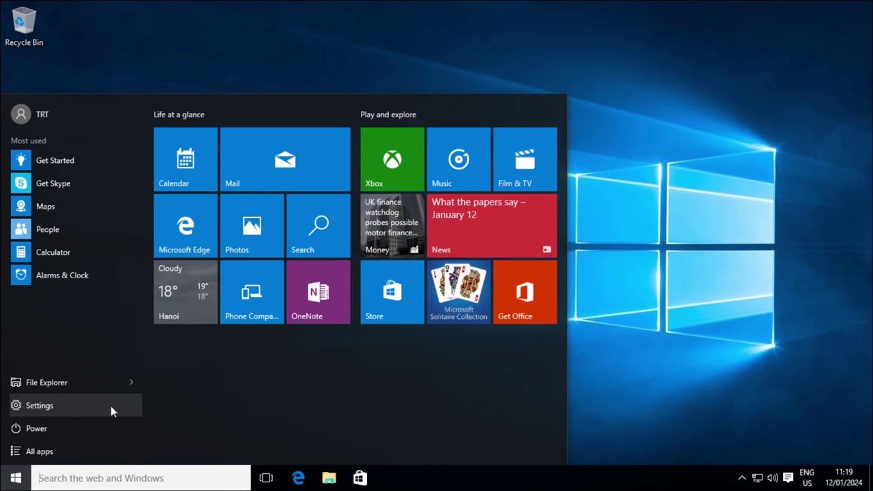
pyautogui.click(92, 405)
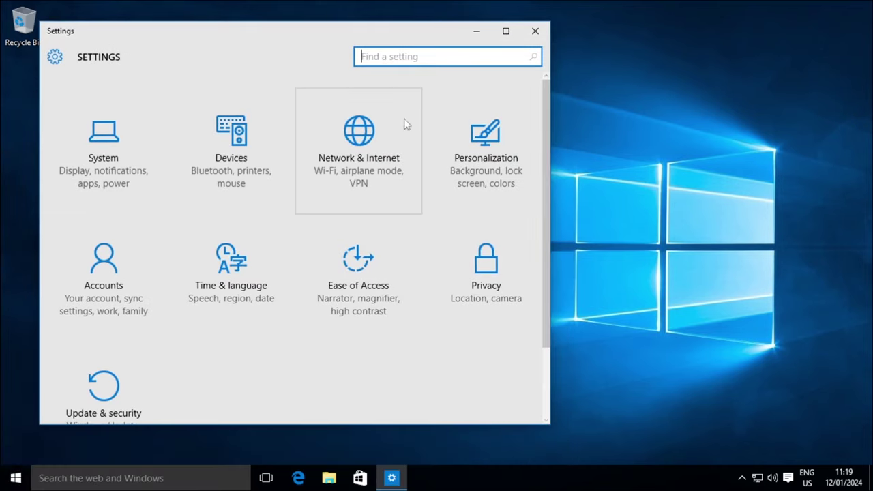
pyautogui.click(505, 32)
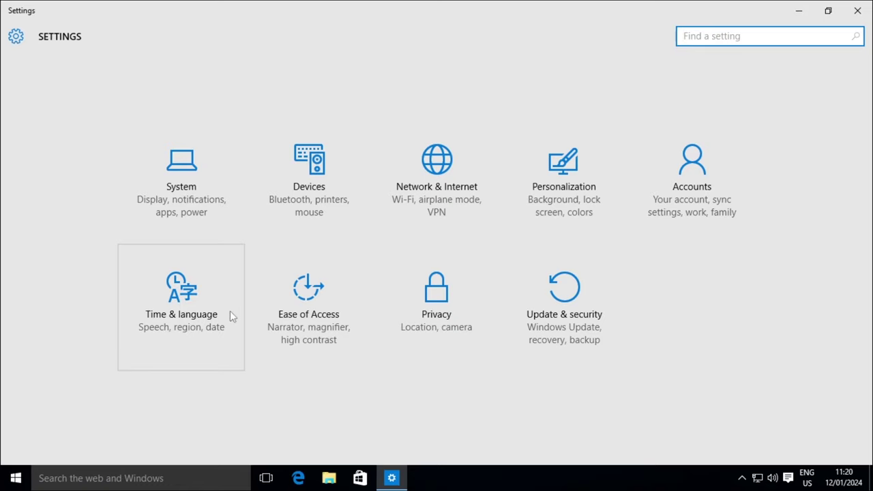
# - Under Time & language > Region & language, add 한국어 (Korean) from the language grid
pyautogui.click(164, 330)
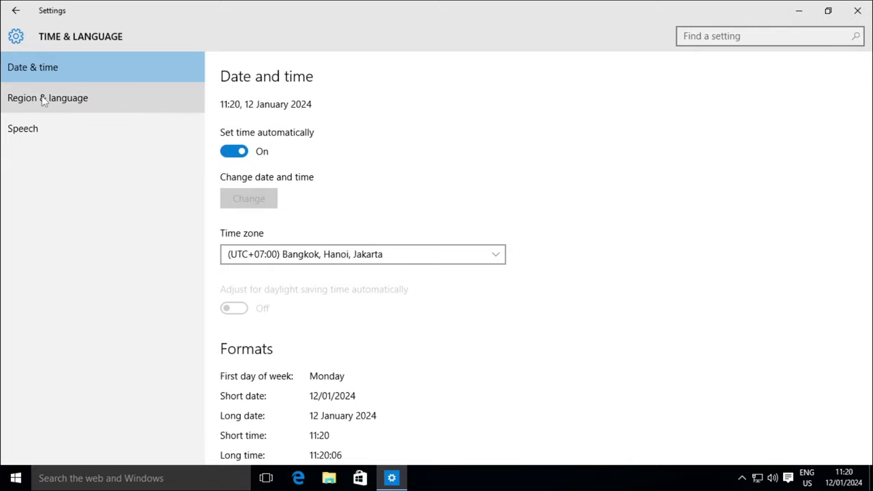
pyautogui.click(129, 95)
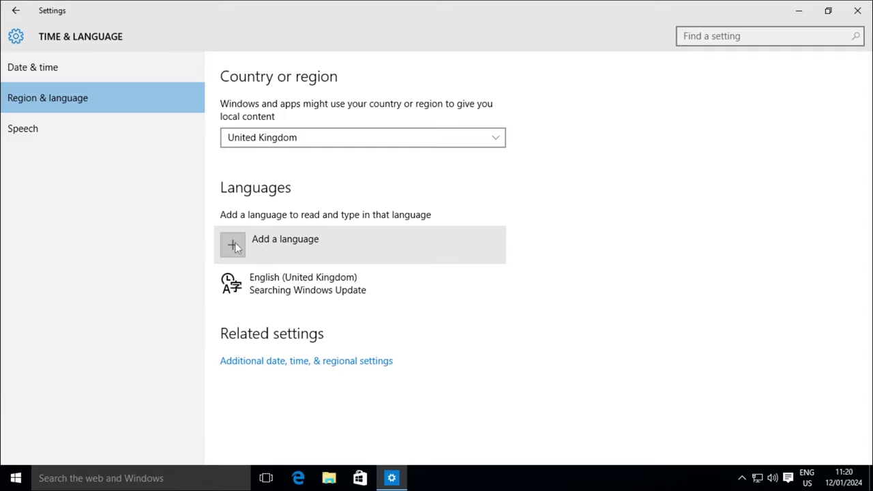
pyautogui.click(387, 256)
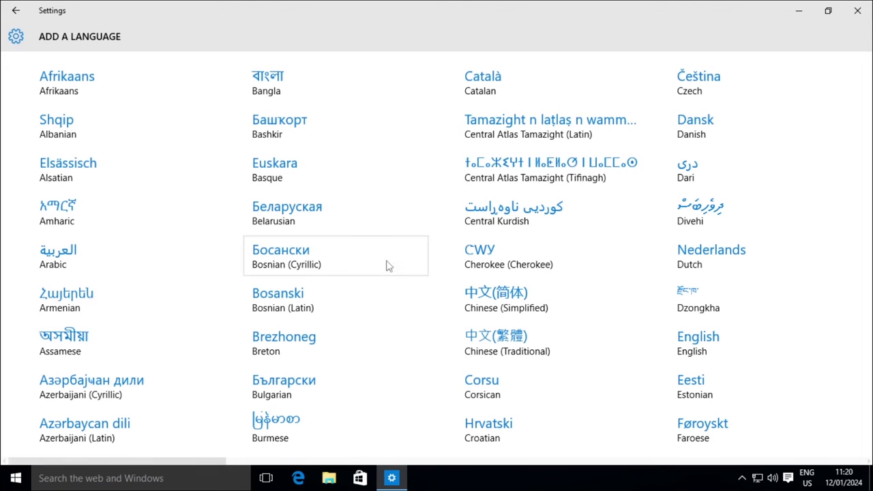
pyautogui.scroll(-5, 368, 301)
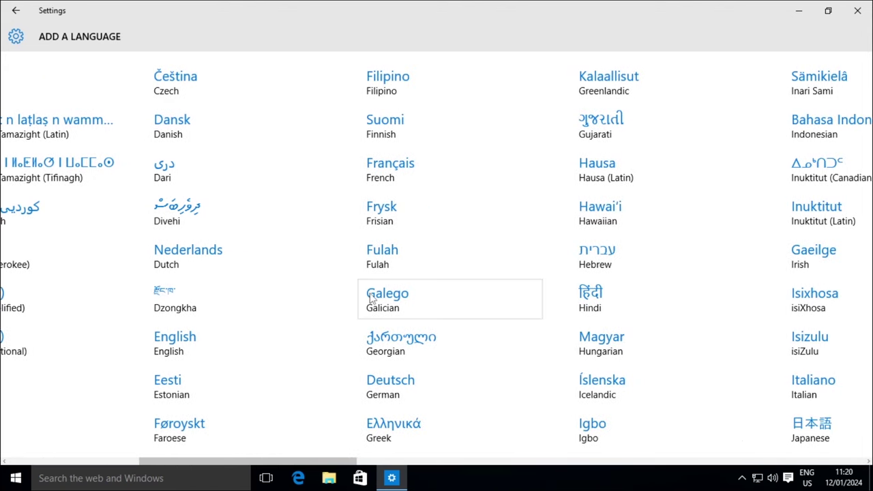
pyautogui.scroll(-1, 371, 300)
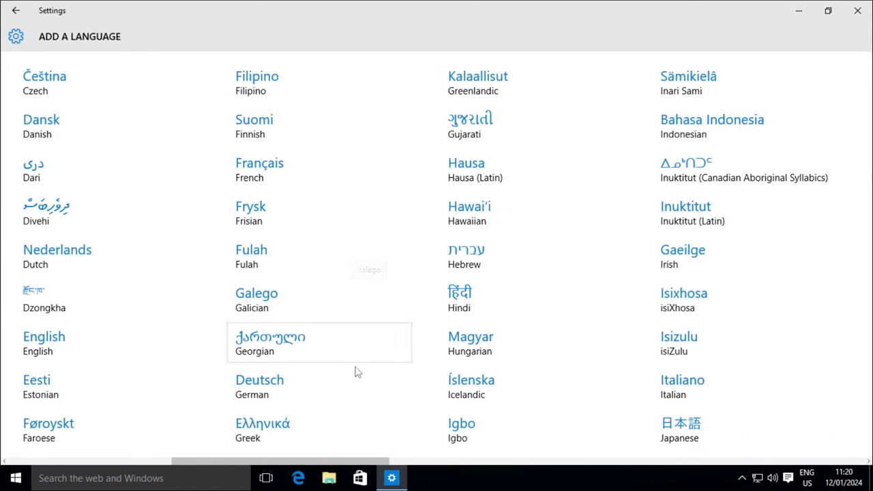
pyautogui.scroll(-1, 382, 385)
pyautogui.scroll(-2, 385, 389)
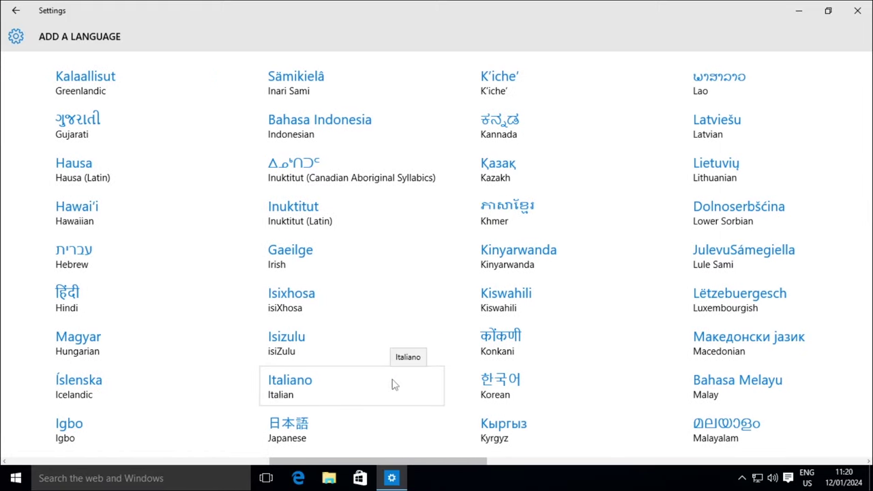
pyautogui.scroll(-1, 379, 404)
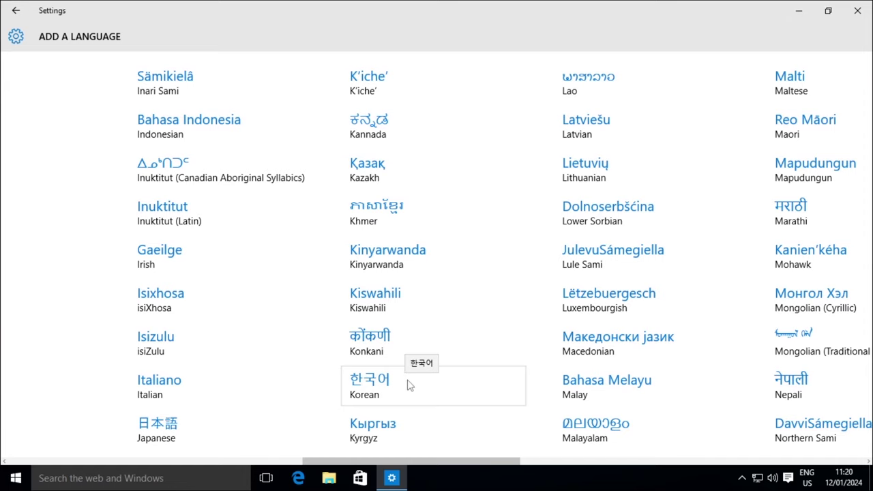
pyautogui.click(408, 386)
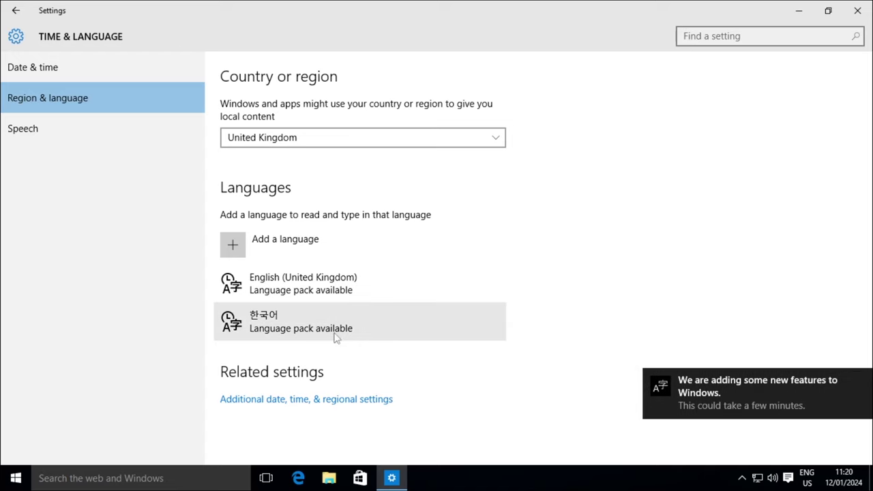
# - Check language feature progress, then return to Region & language and select 한국어
pyautogui.click(783, 404)
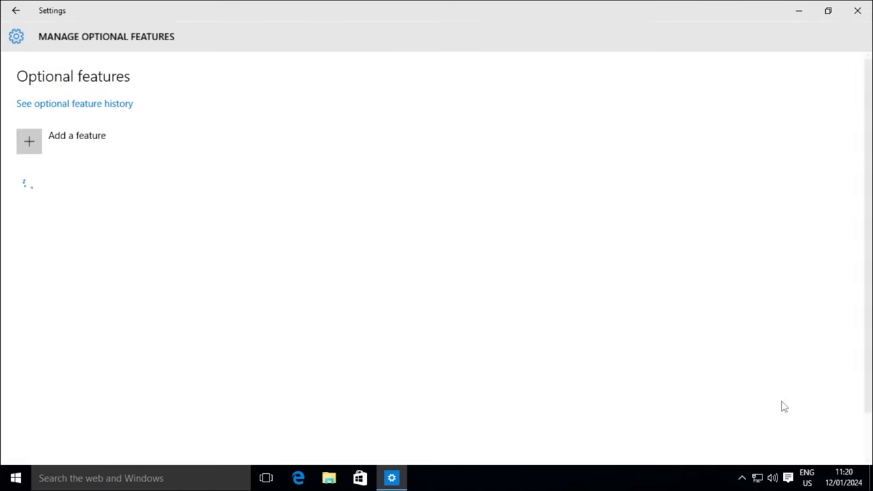
pyautogui.click(14, 11)
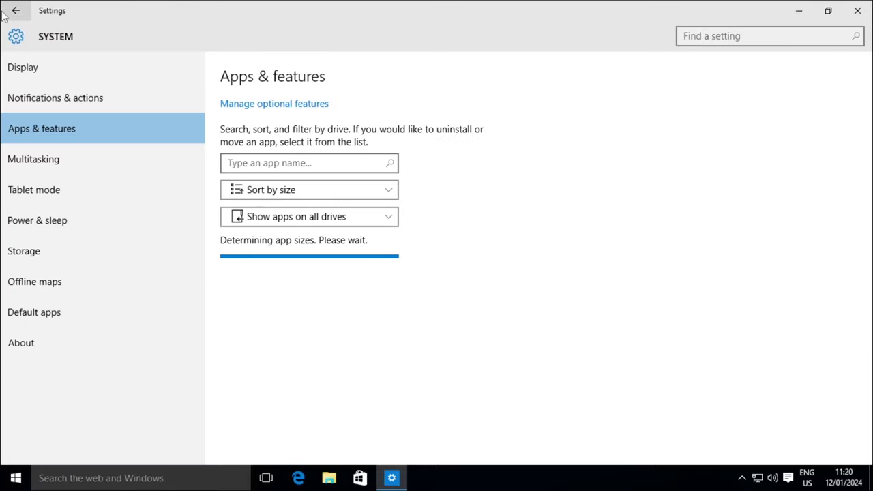
pyautogui.click(6, 13)
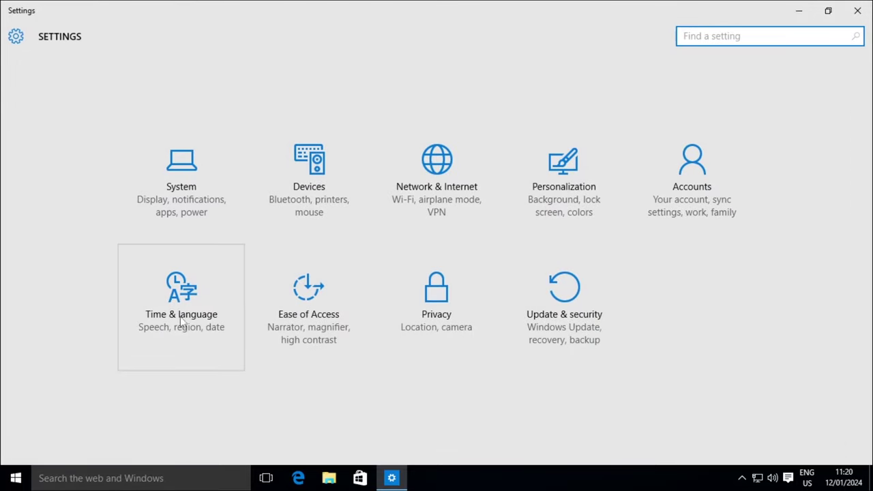
pyautogui.click(195, 357)
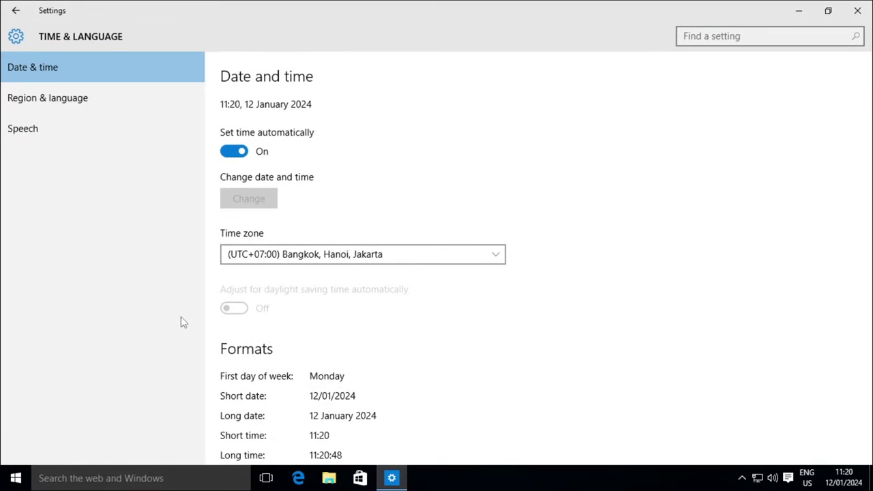
pyautogui.click(122, 97)
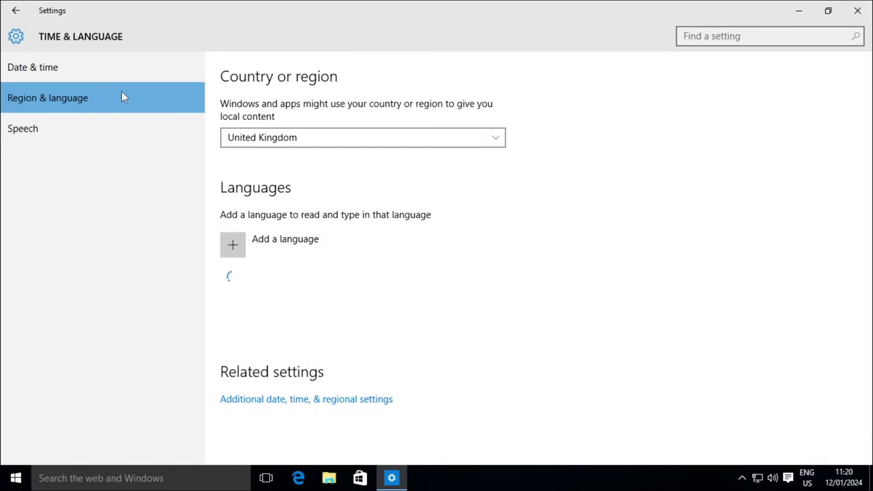
pyautogui.click(361, 327)
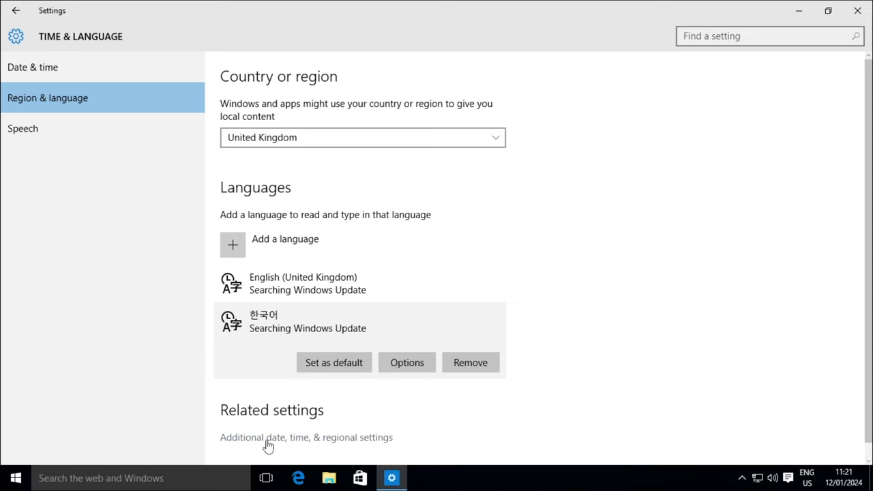
# - Download and install the Korean language pack (KB3079343) from the Language control panel's 한국어 options
pyautogui.click(347, 440)
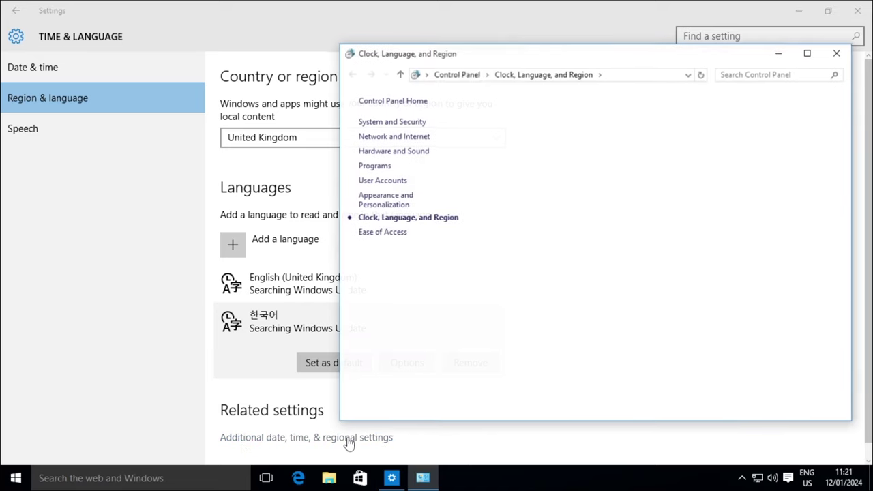
pyautogui.moveTo(525, 60); pyautogui.dragTo(335, 63)
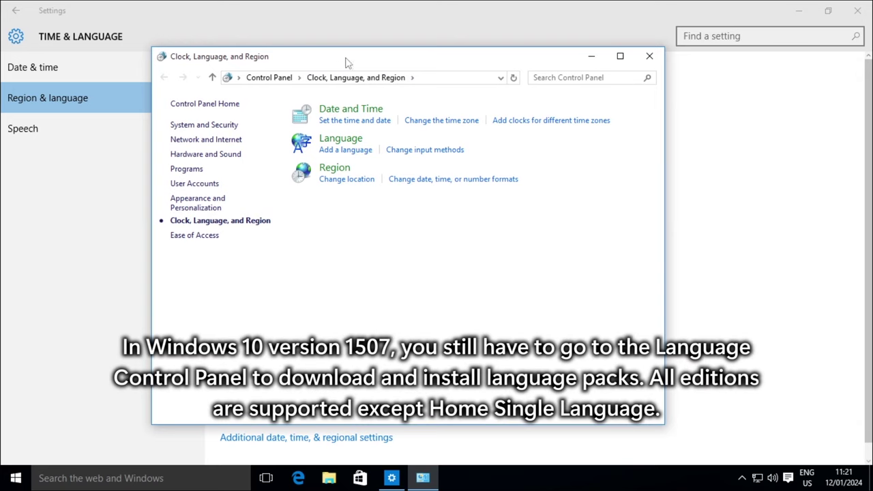
pyautogui.click(387, 140)
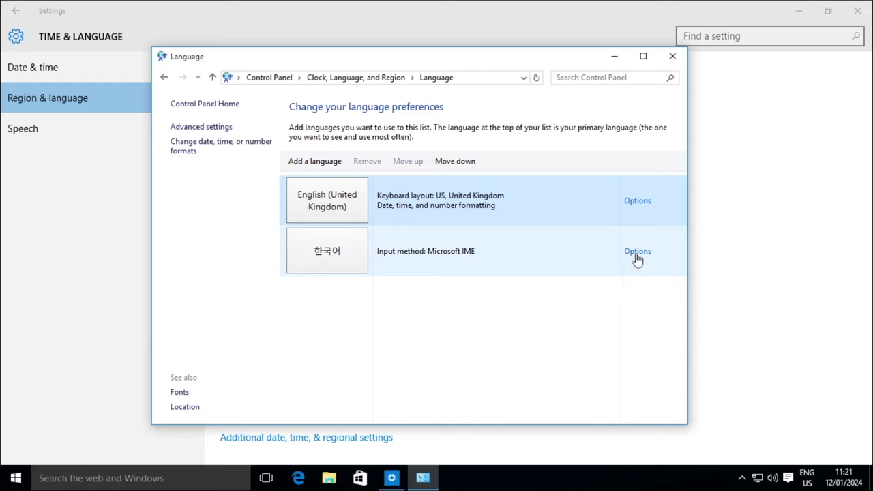
pyautogui.click(639, 252)
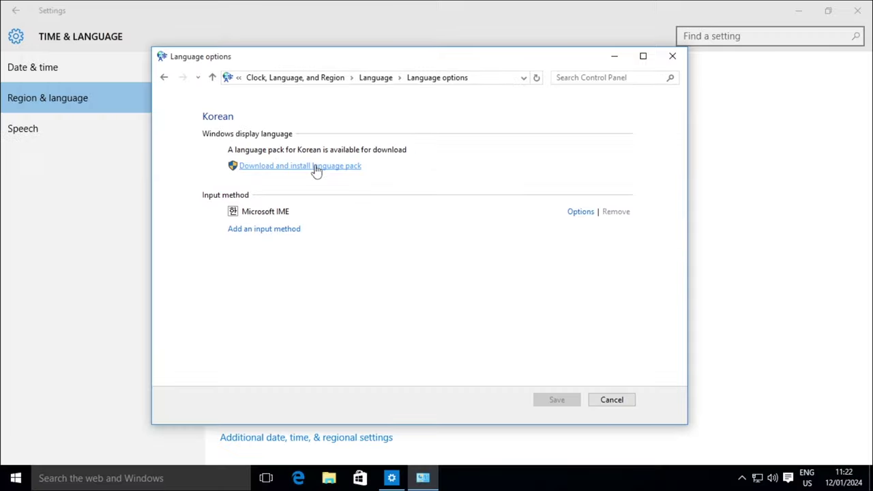
pyautogui.click(273, 200)
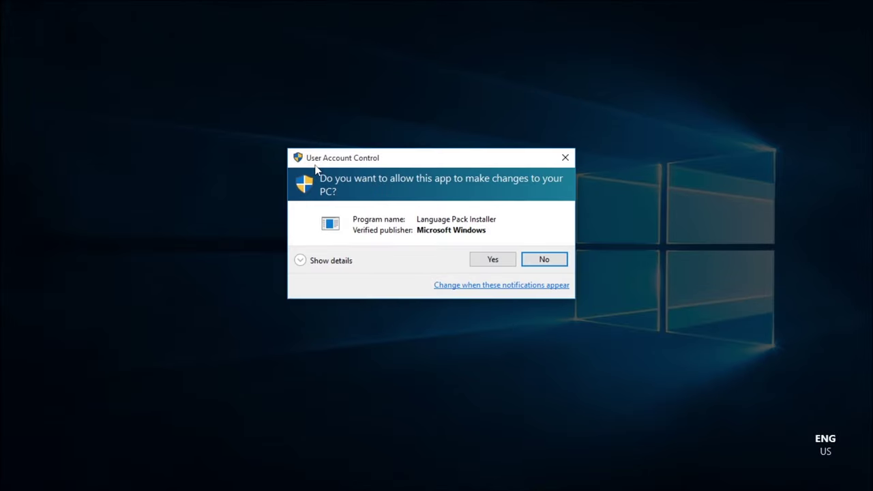
pyautogui.click(493, 259)
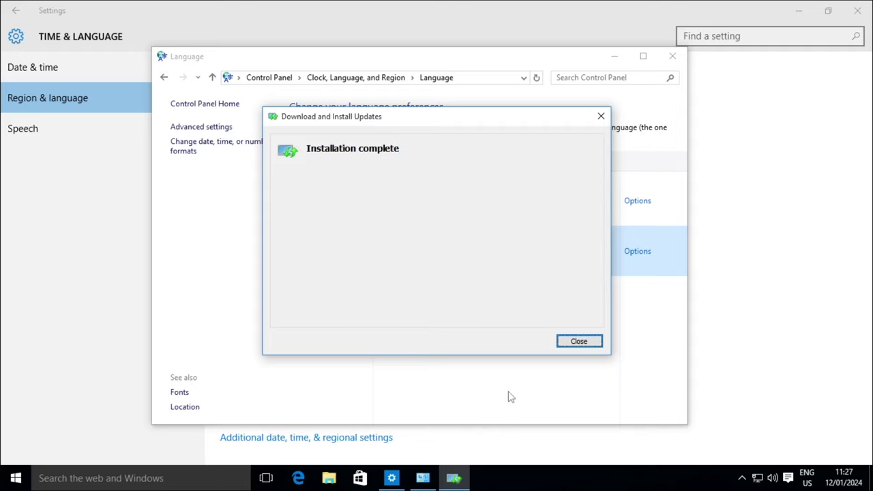
# - Dismiss the installation-complete report, reopen the Korean options and close Settings
pyautogui.click(578, 341)
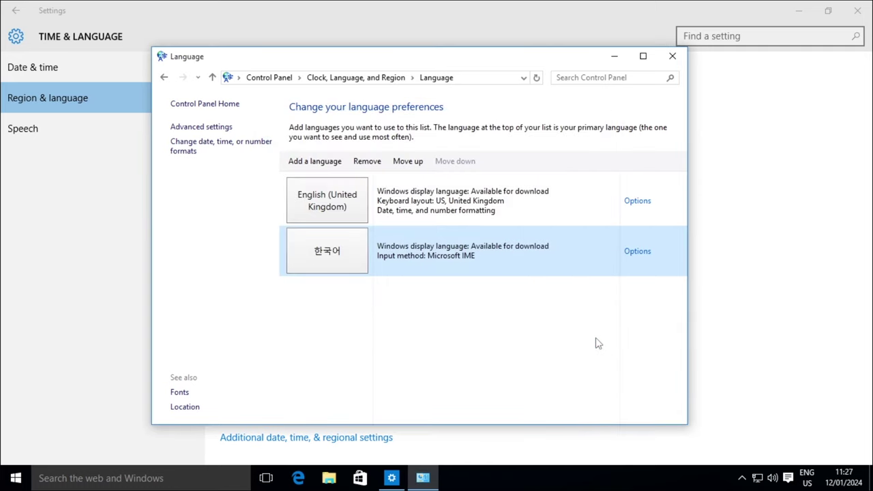
pyautogui.click(638, 252)
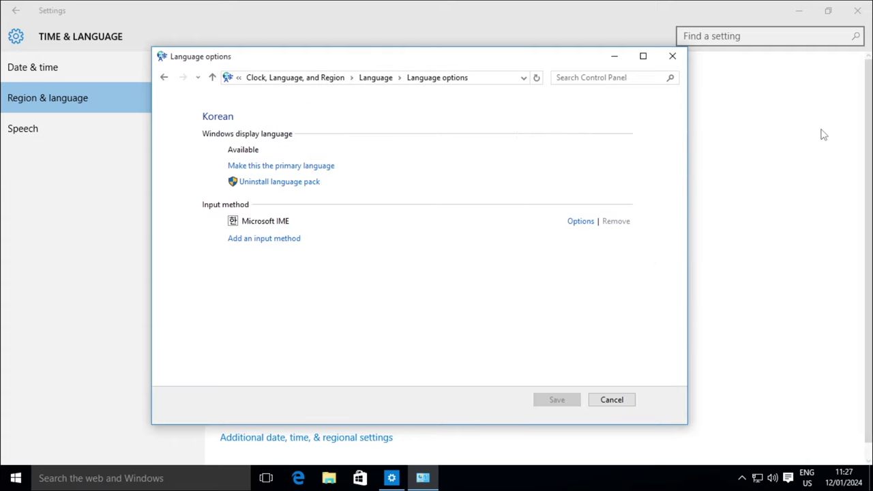
pyautogui.click(857, 10)
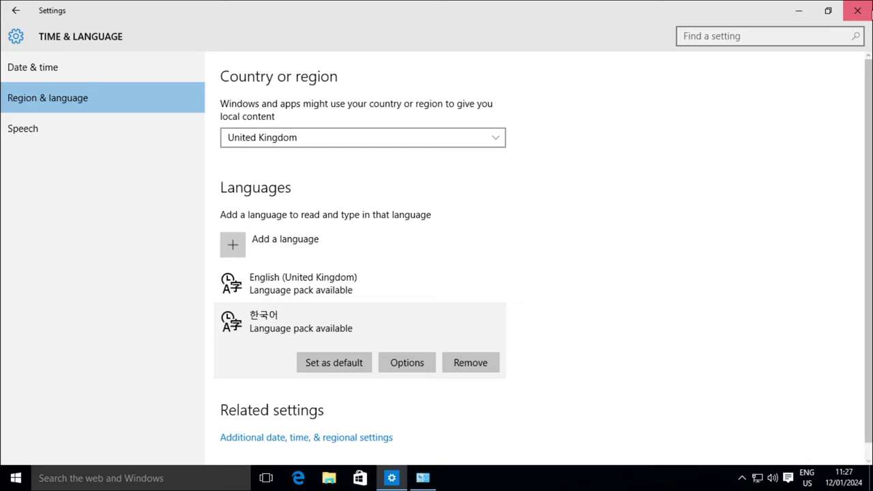
pyautogui.click(858, 10)
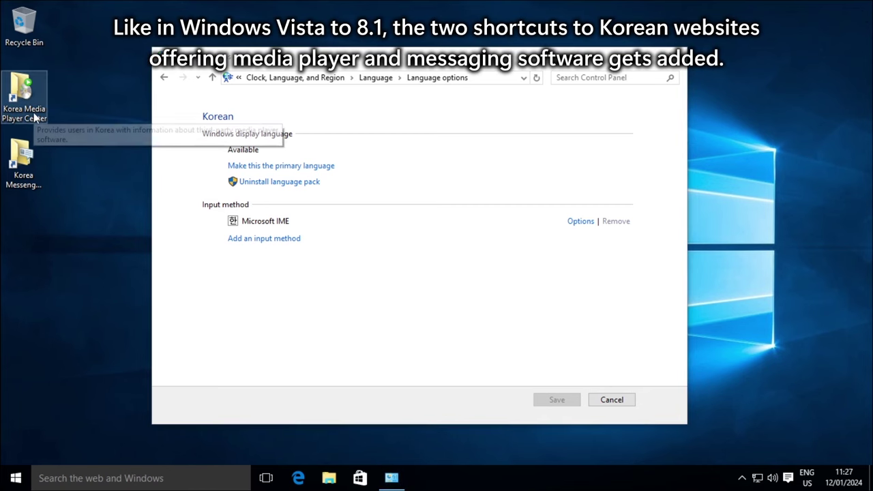
# - Inspect the Korea Messenger Center desktop shortcut and the Start menu's All apps list
pyautogui.click(24, 179)
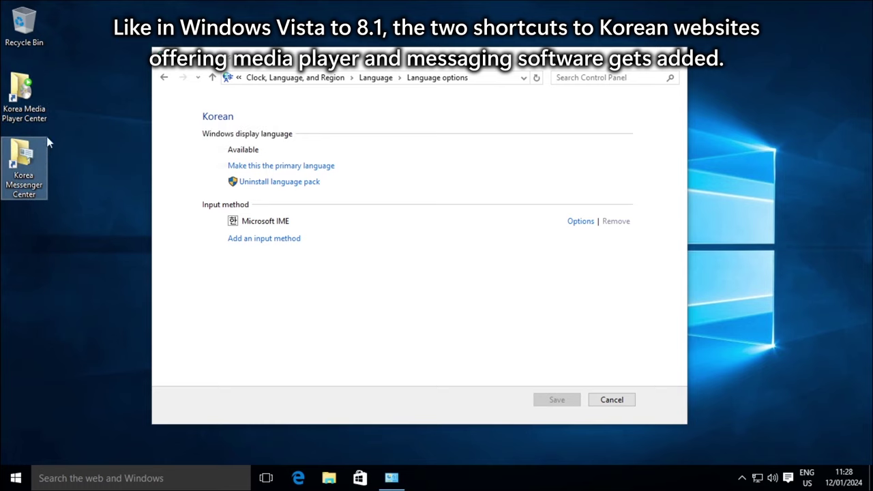
pyautogui.click(95, 286)
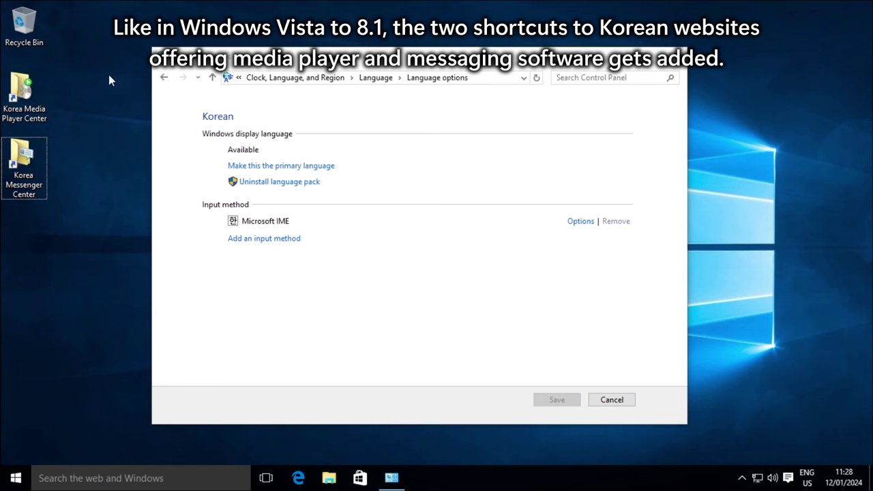
pyautogui.click(20, 479)
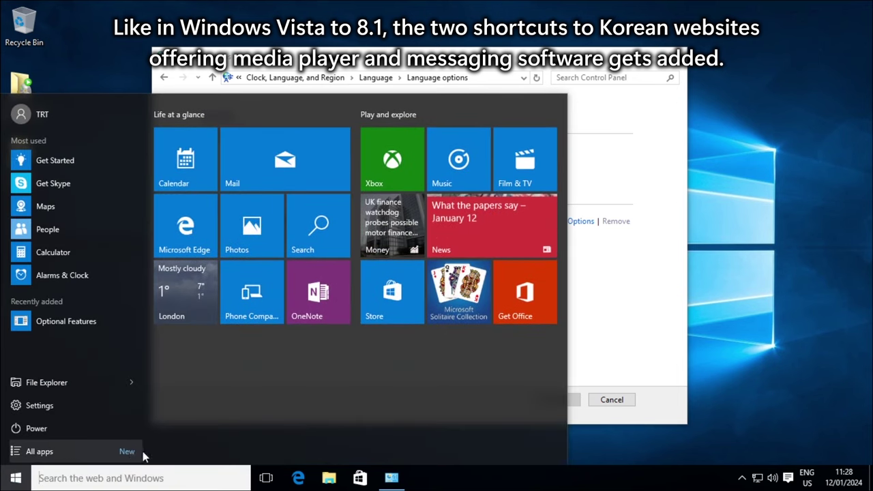
pyautogui.click(96, 451)
pyautogui.scroll(-5, 92, 259)
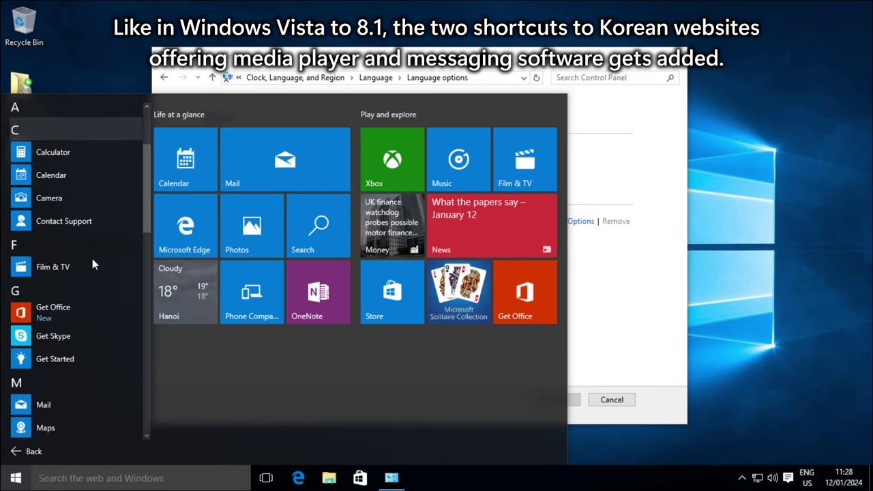
pyautogui.scroll(-3, 92, 258)
pyautogui.scroll(3, 92, 258)
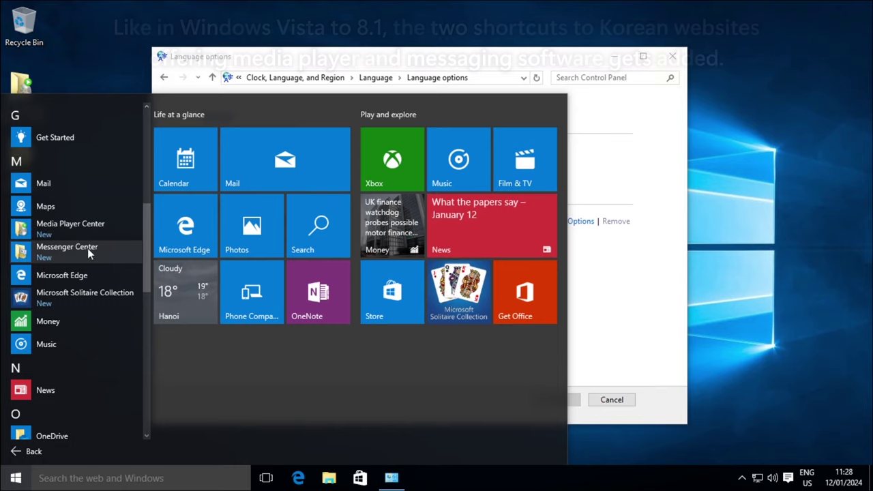
pyautogui.click(250, 67)
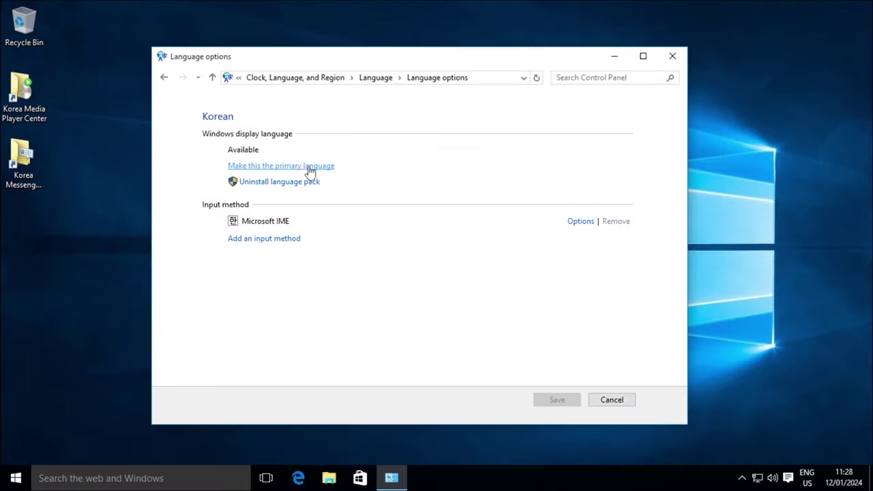
# - Make Korean the primary display language, log off later, and view the Administrative copy-settings summary
pyautogui.click(274, 213)
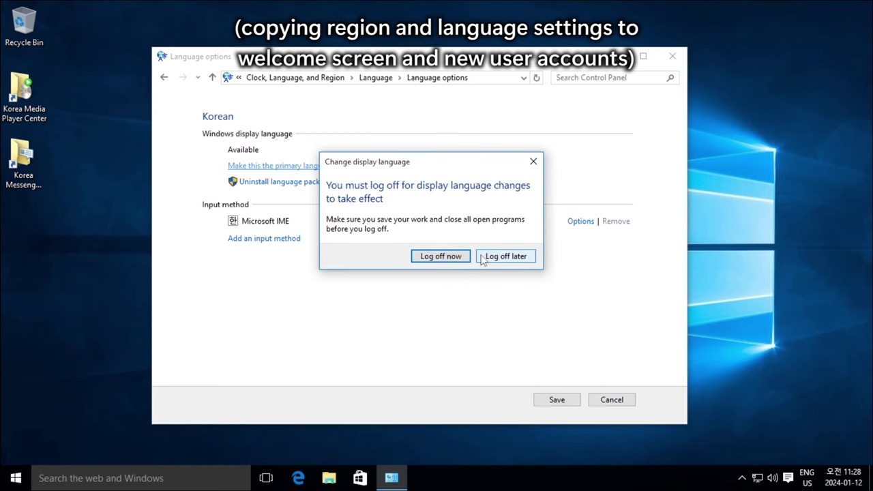
pyautogui.click(506, 256)
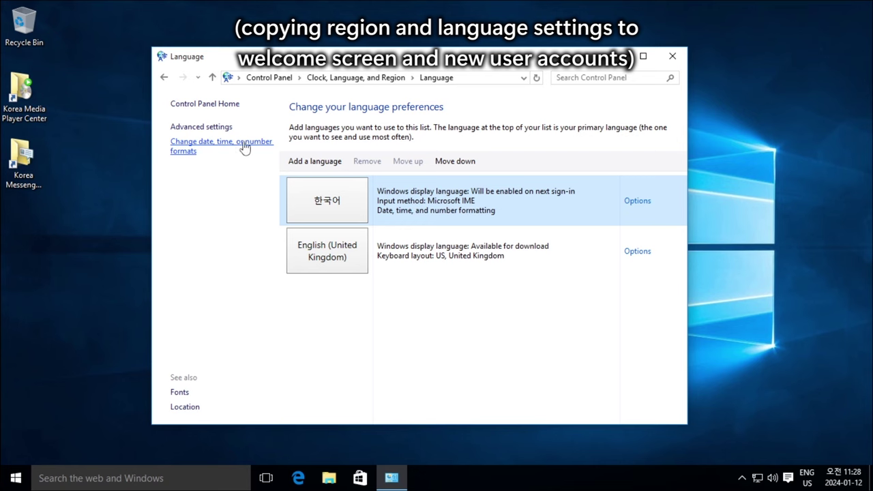
pyautogui.click(203, 152)
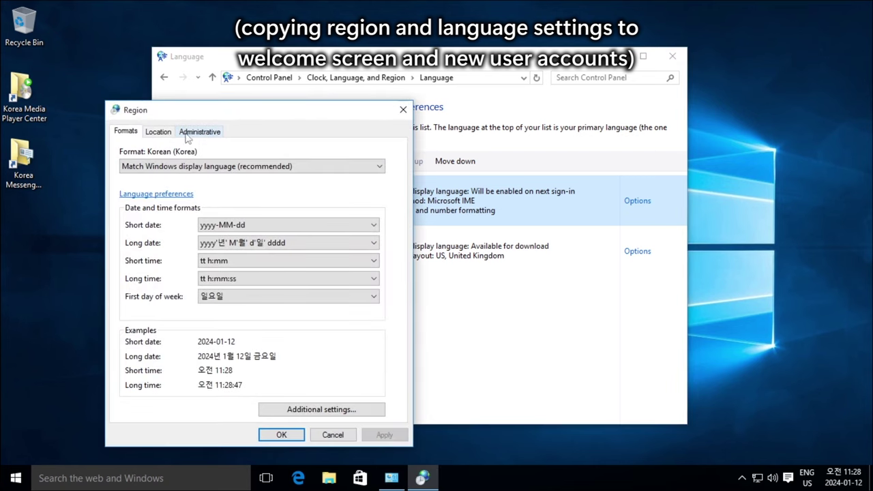
pyautogui.click(218, 134)
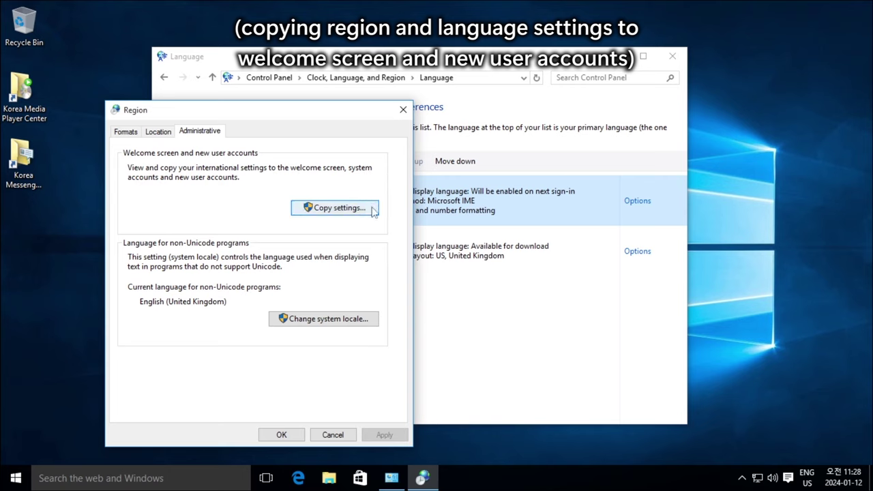
pyautogui.click(307, 208)
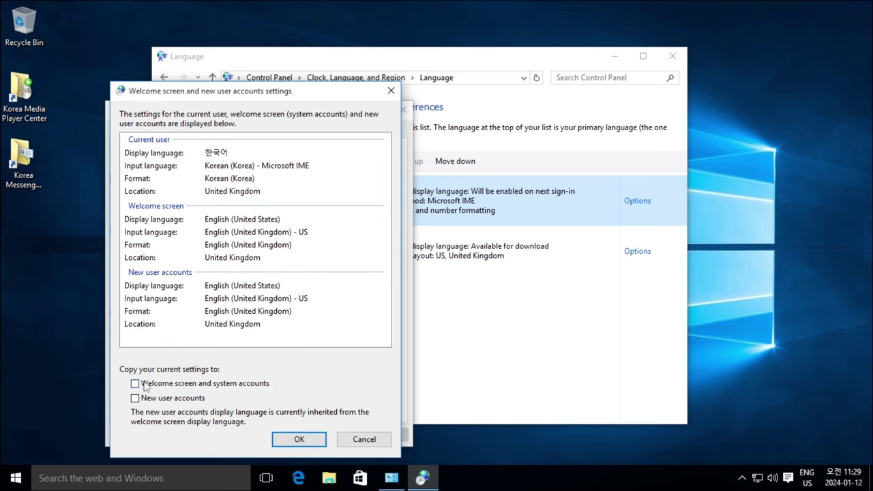
# - Copy Korean settings to Welcome screen/system accounts and New user accounts, then restart Windows now
pyautogui.click(167, 387)
pyautogui.click(168, 386)
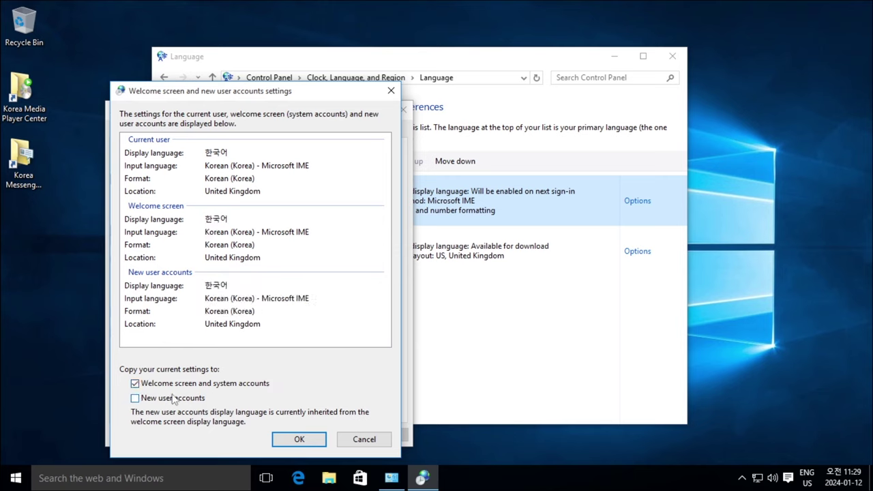
pyautogui.click(162, 400)
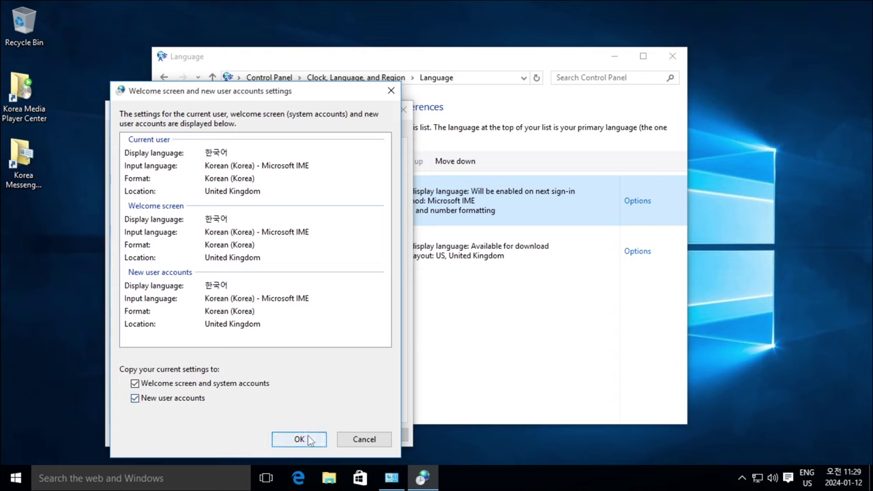
pyautogui.click(310, 441)
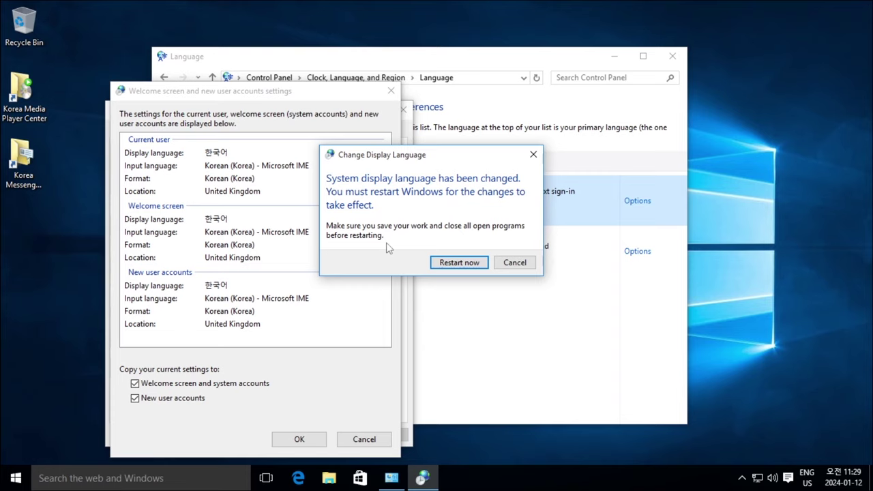
pyautogui.click(673, 60)
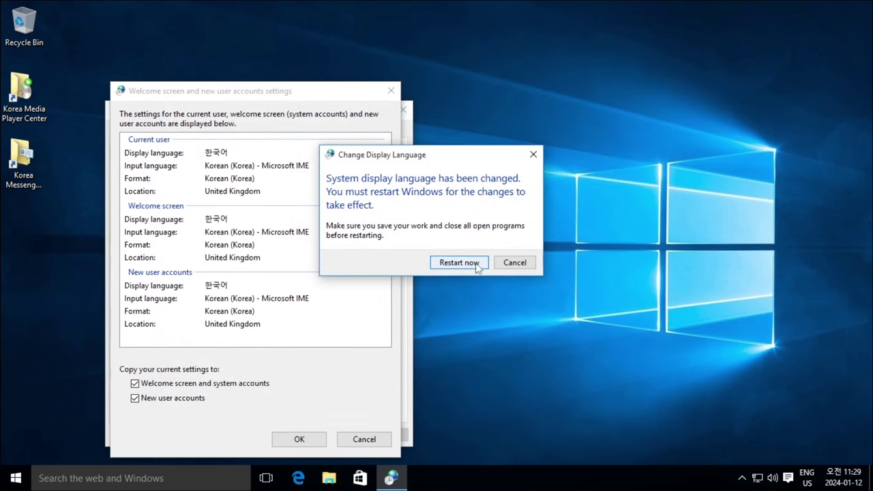
pyautogui.click(459, 263)
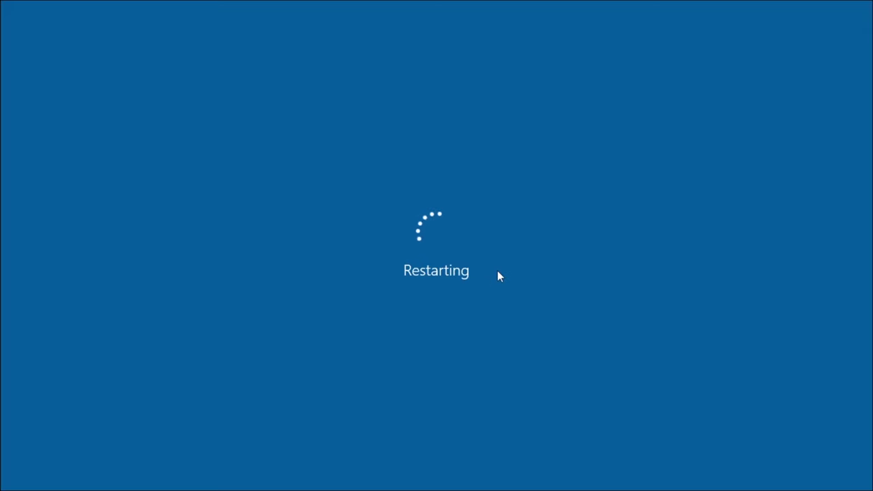
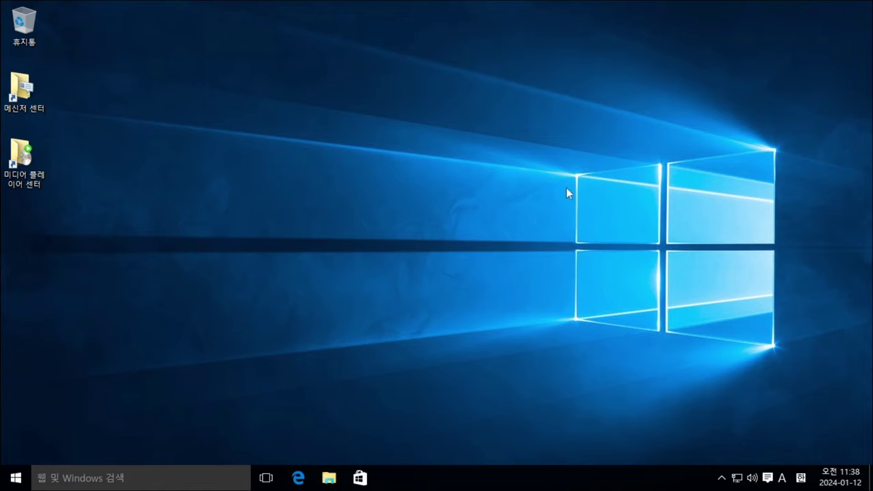
# - Show the winver dialog and System window confirming Windows 10 Pro K, build 10240, side by side
pyautogui.press('super+r')
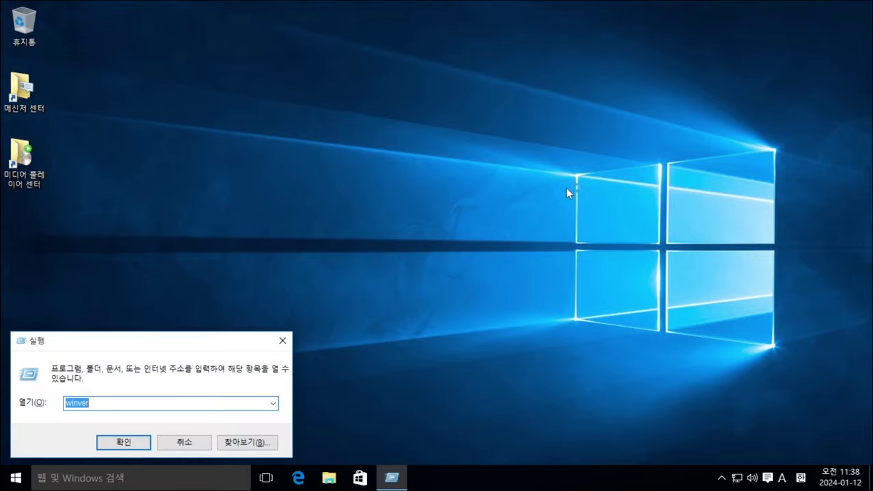
pyautogui.press('Return')
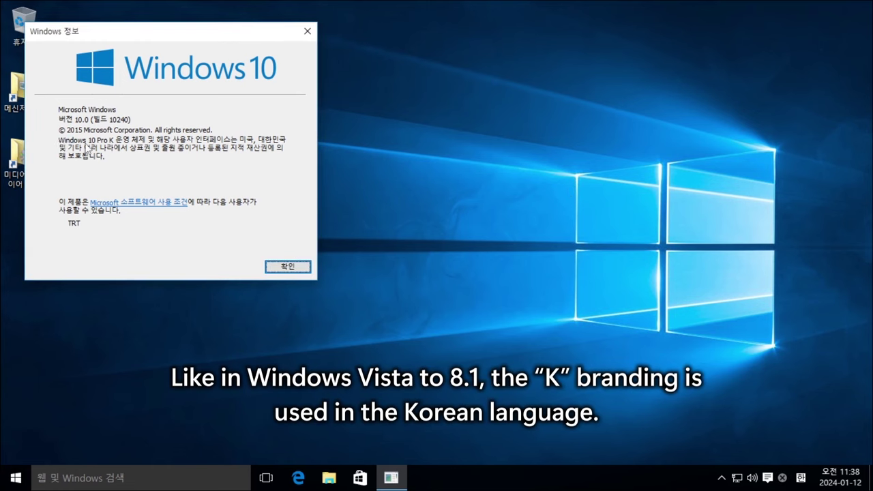
pyautogui.click(17, 478)
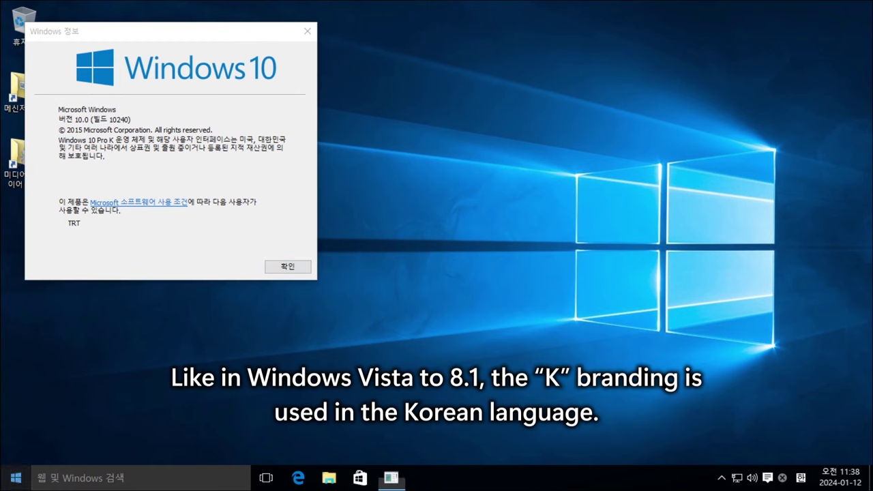
pyautogui.rightClick(17, 477)
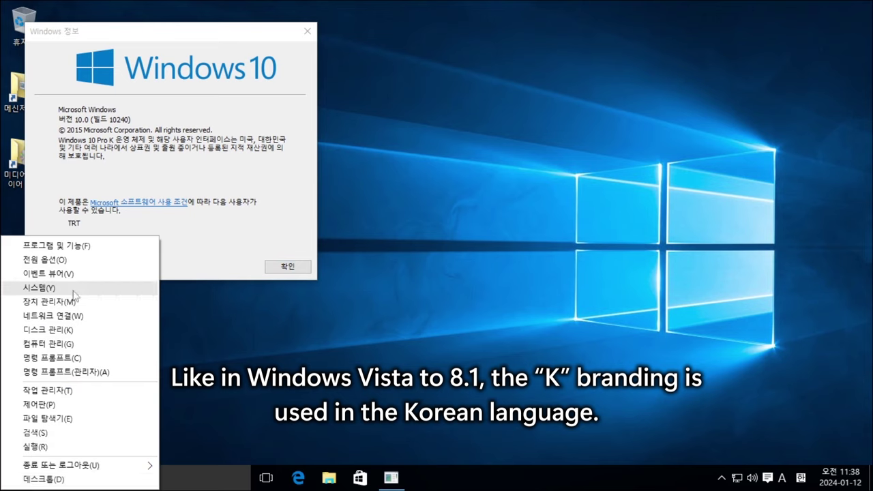
pyautogui.click(83, 288)
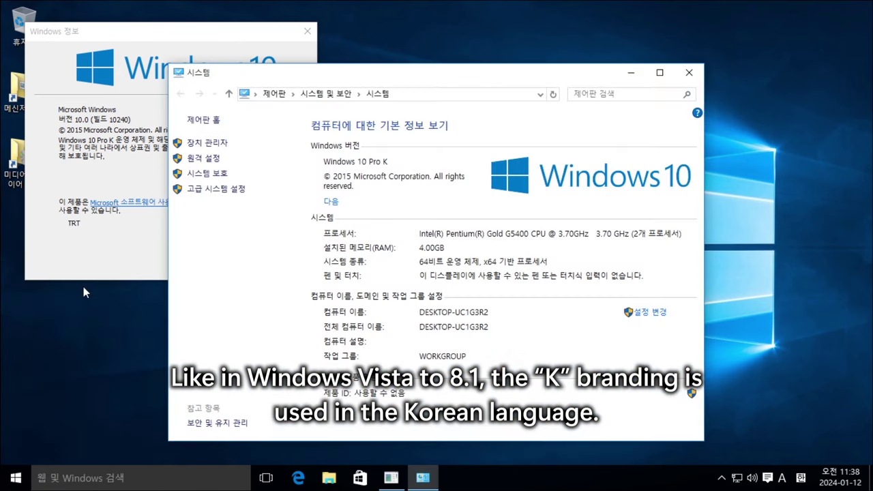
pyautogui.moveTo(337, 79); pyautogui.dragTo(489, 36)
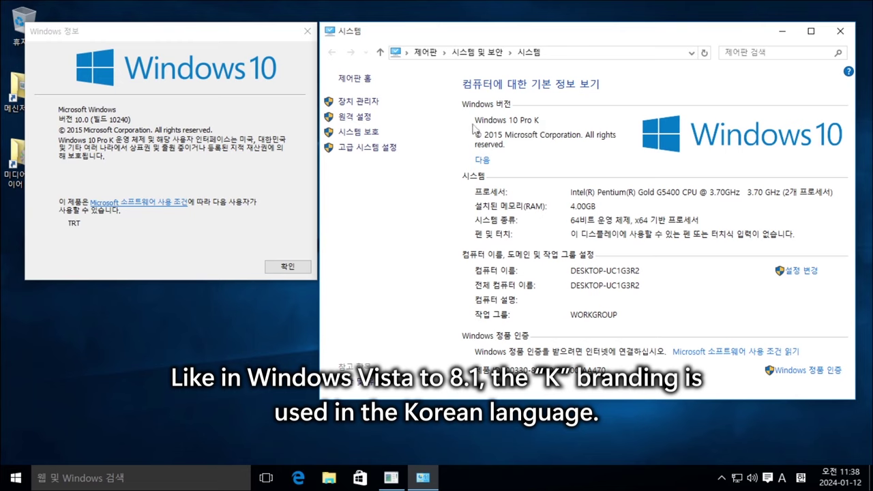
pyautogui.click(64, 148)
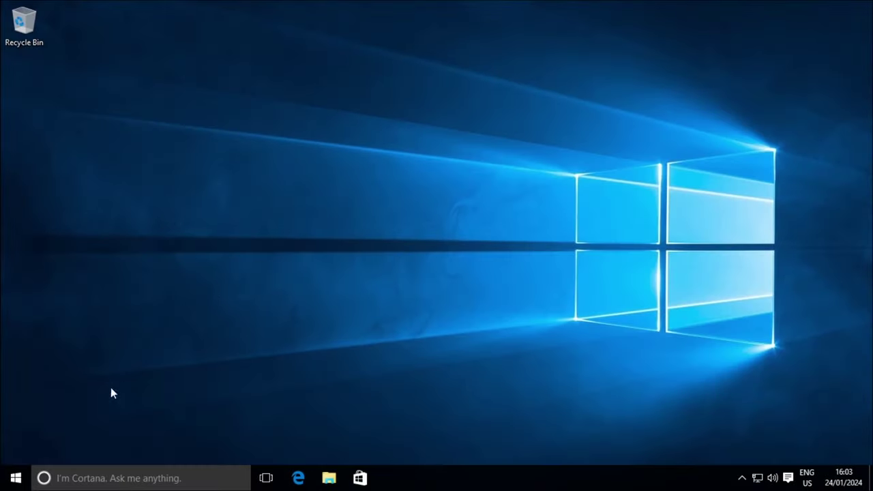
pyautogui.rightClick(15, 481)
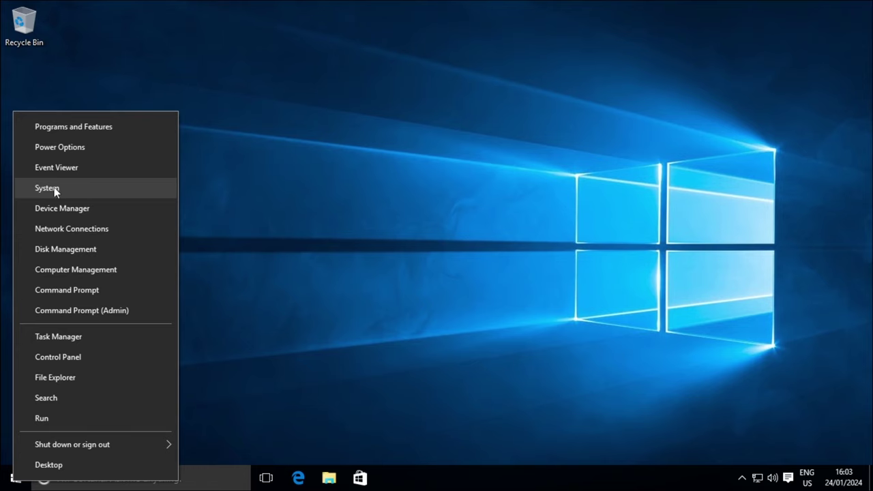
pyautogui.click(112, 191)
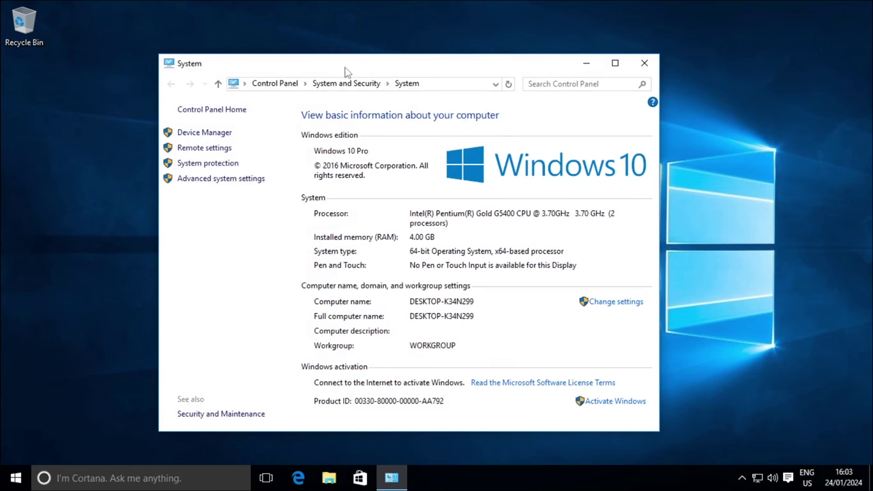
pyautogui.moveTo(344, 72); pyautogui.dragTo(536, 55)
pyautogui.press('super+r')
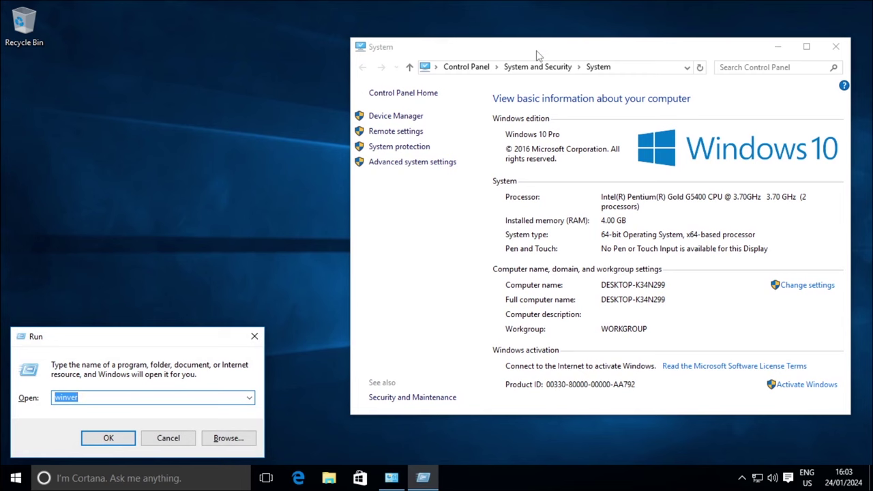
pyautogui.press('Return')
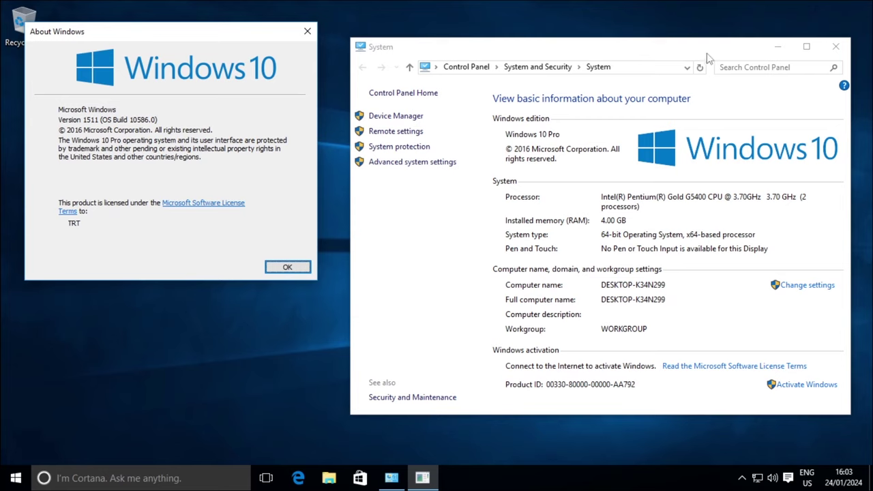
pyautogui.moveTo(709, 55); pyautogui.dragTo(548, 65)
pyautogui.click(675, 58)
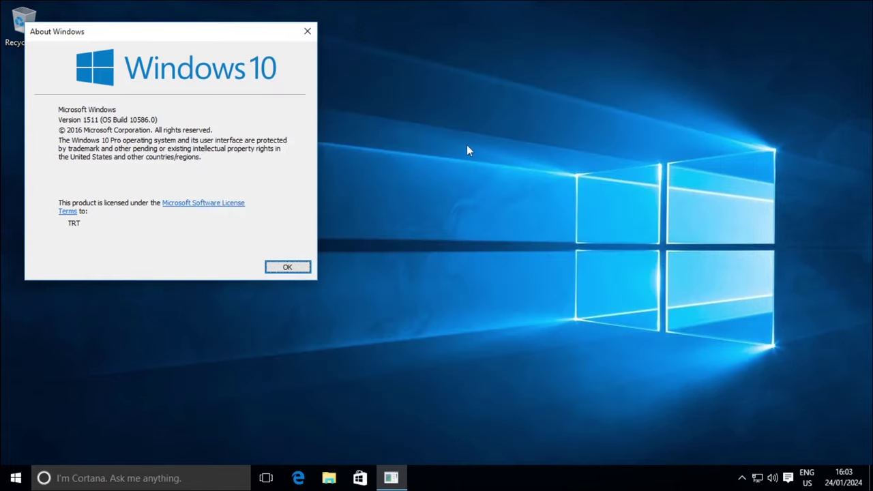
pyautogui.click(297, 266)
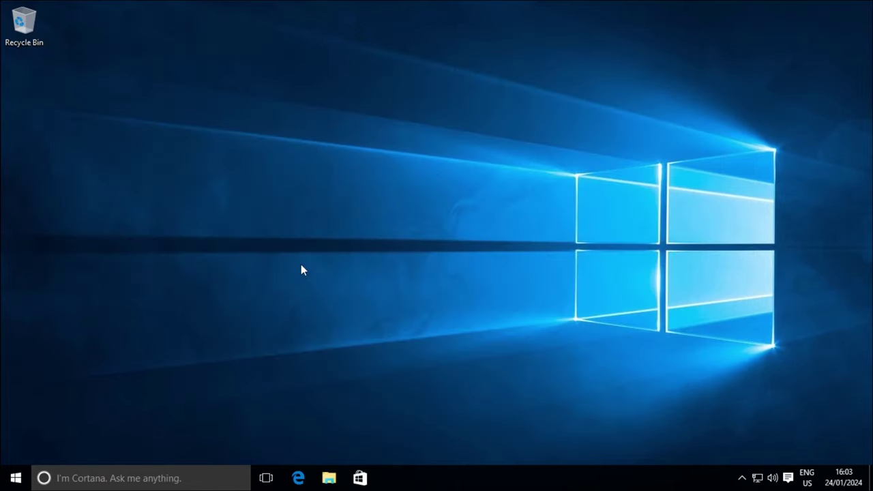
# - Open a maximized Settings app at Time & language > Region & language
pyautogui.click(15, 479)
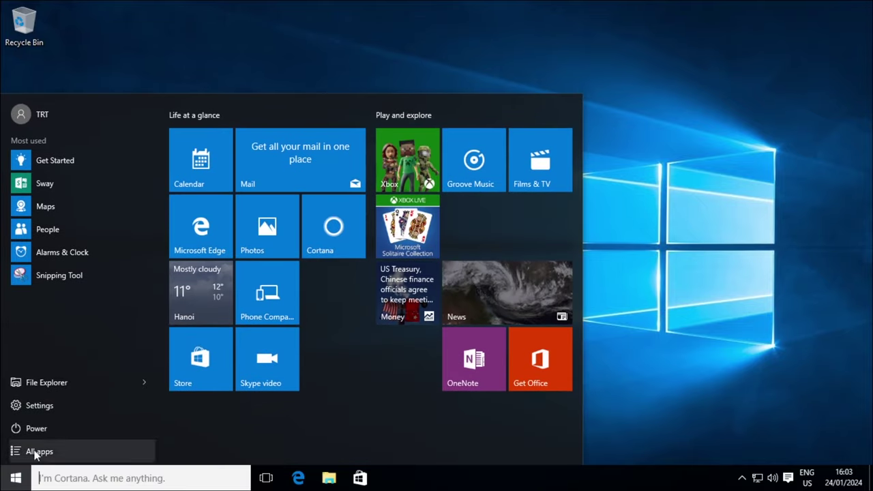
pyautogui.click(81, 408)
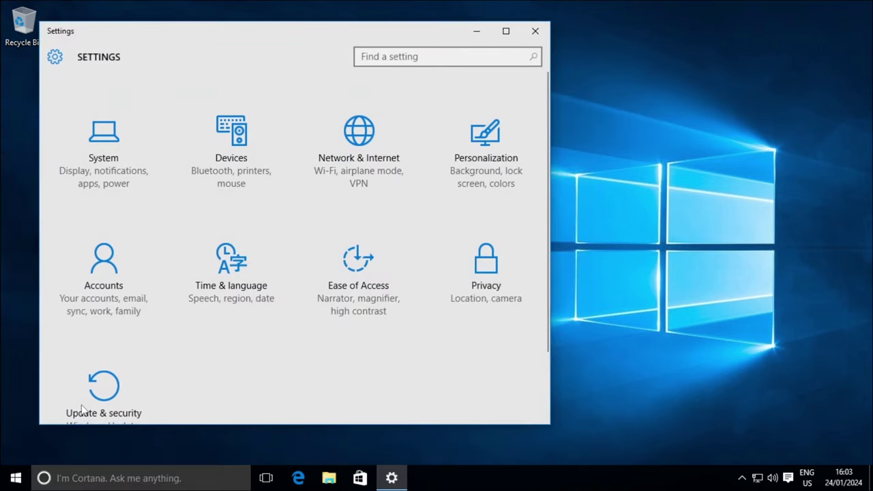
pyautogui.click(506, 31)
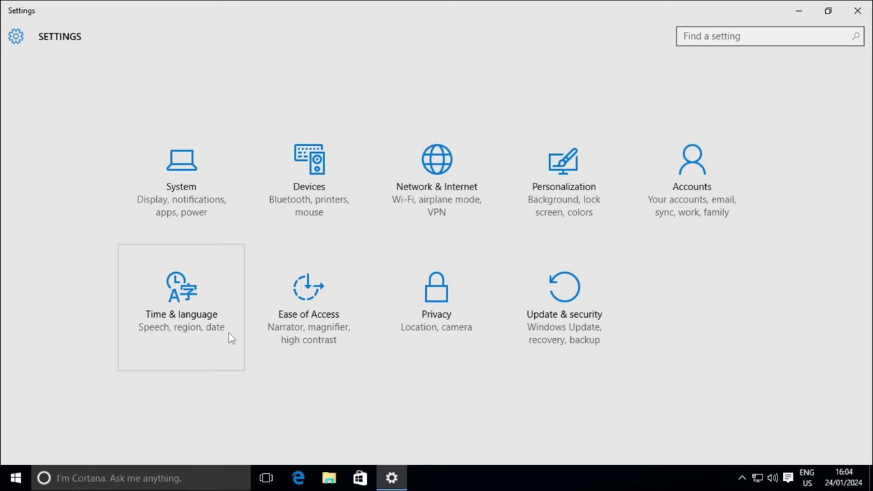
pyautogui.click(187, 343)
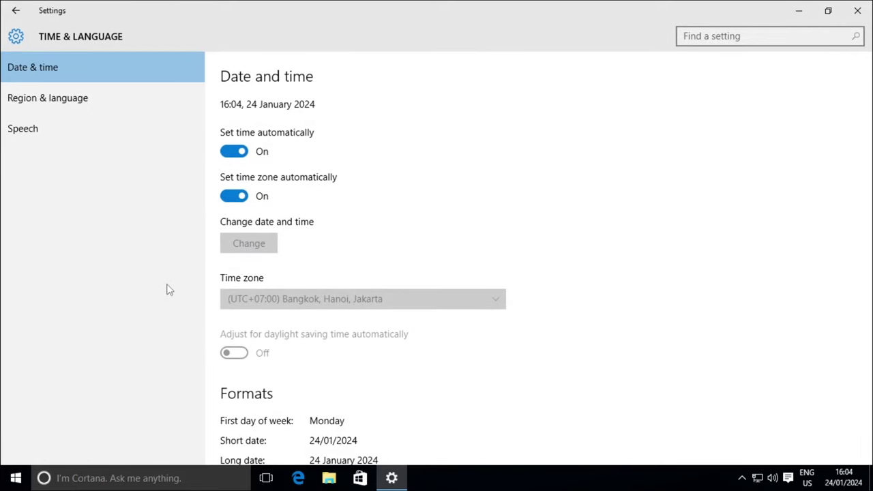
pyautogui.click(132, 98)
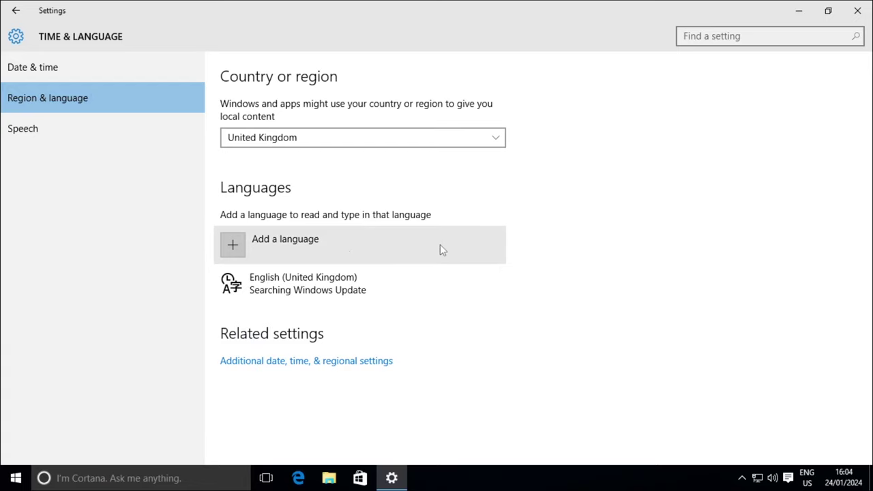
# - Add Korean (한국어) from the Add a language list
pyautogui.click(310, 253)
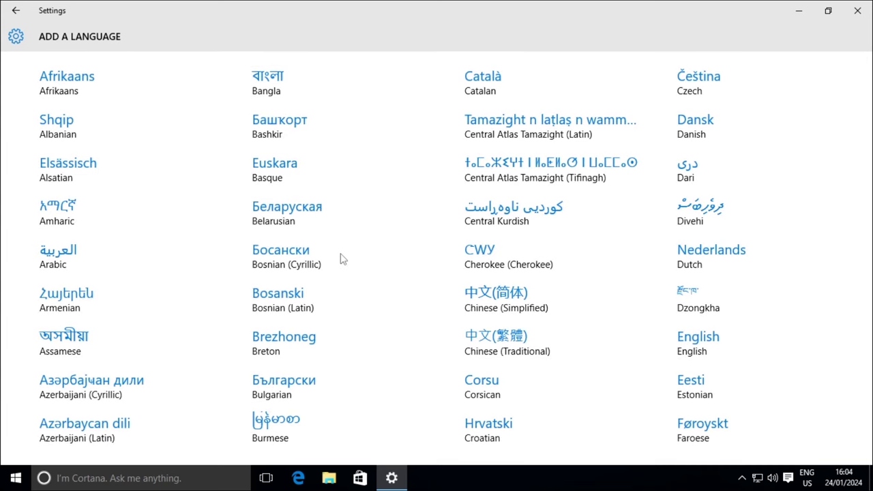
pyautogui.scroll(-5, 342, 259)
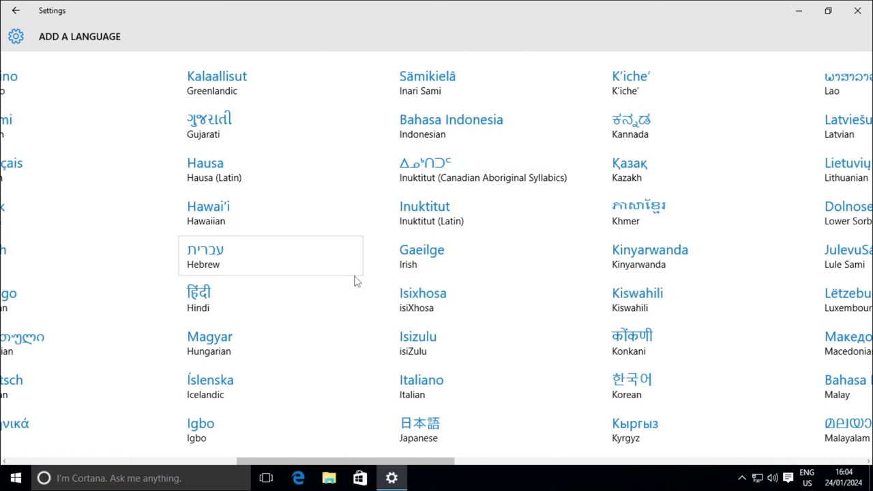
pyautogui.scroll(-3, 356, 280)
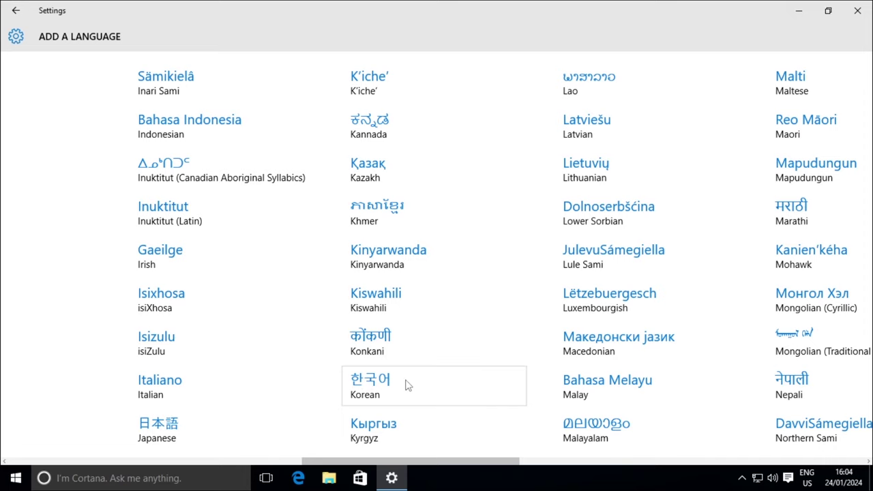
pyautogui.click(405, 386)
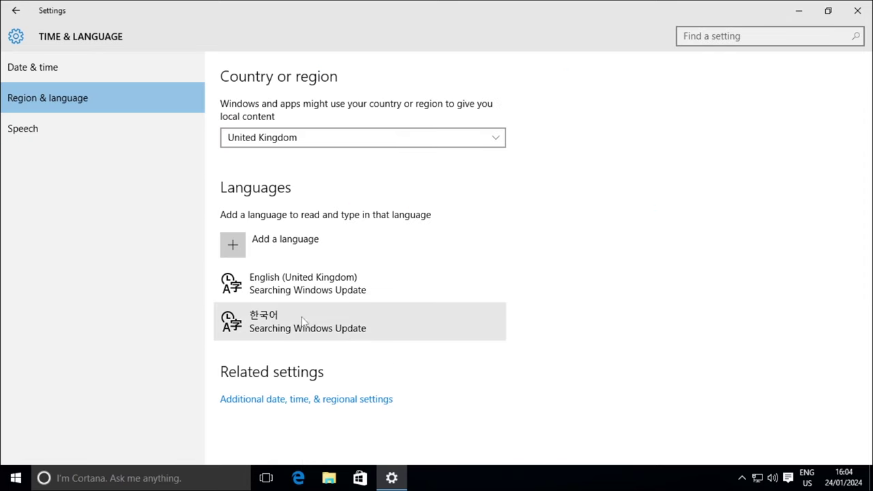
# - Download the 한국어 language pack from its Options page and return to Region & language
pyautogui.click(345, 317)
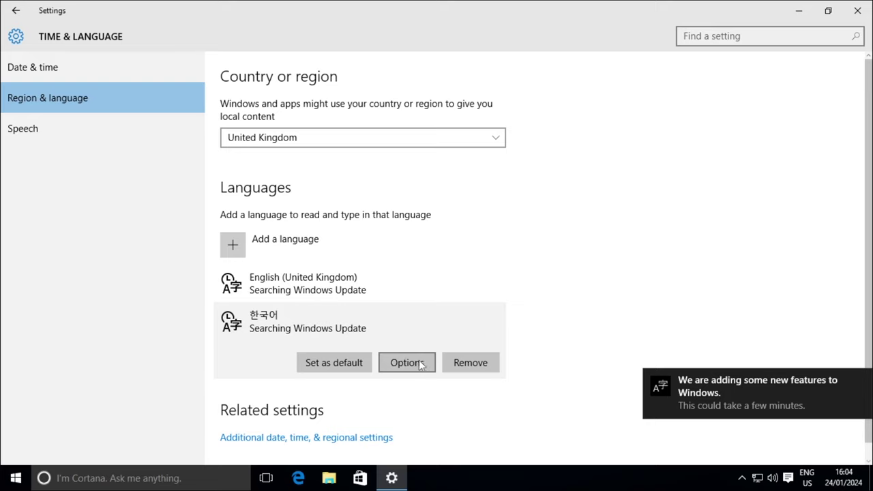
pyautogui.click(407, 363)
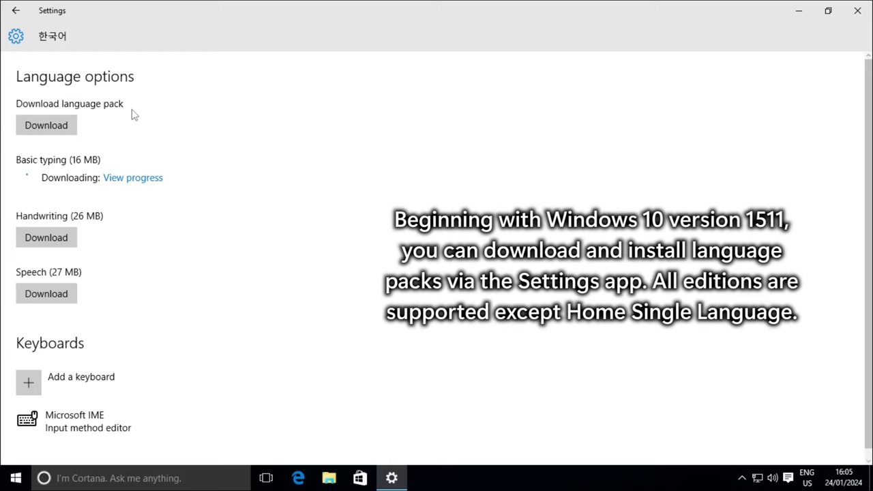
pyautogui.click(60, 127)
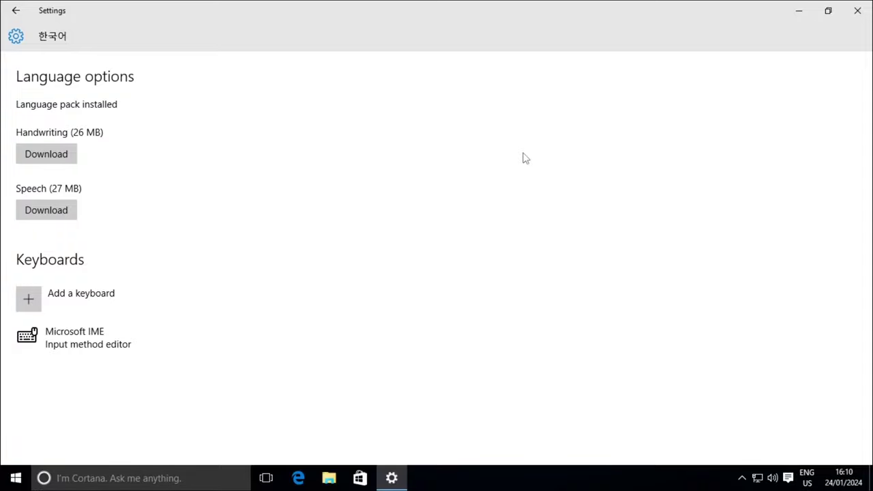
pyautogui.click(13, 11)
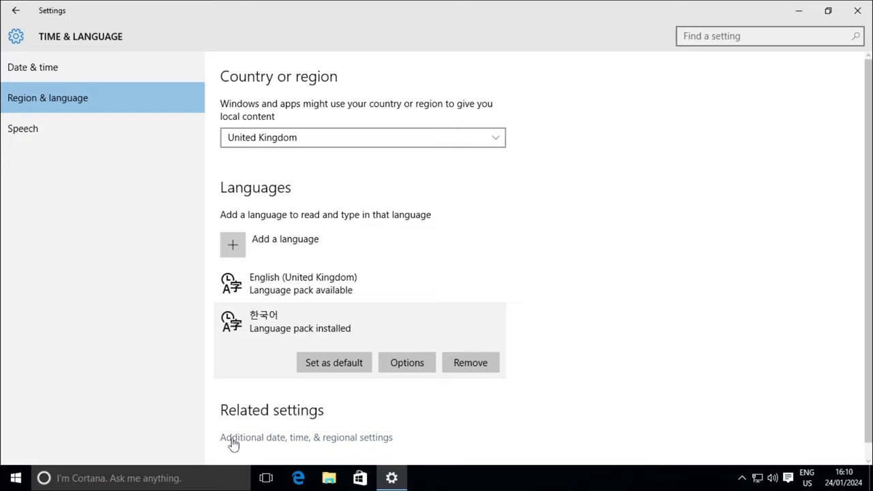
# - Open the additional date, time and regional settings, briefly minimizing Settings
pyautogui.click(362, 438)
pyautogui.click(798, 11)
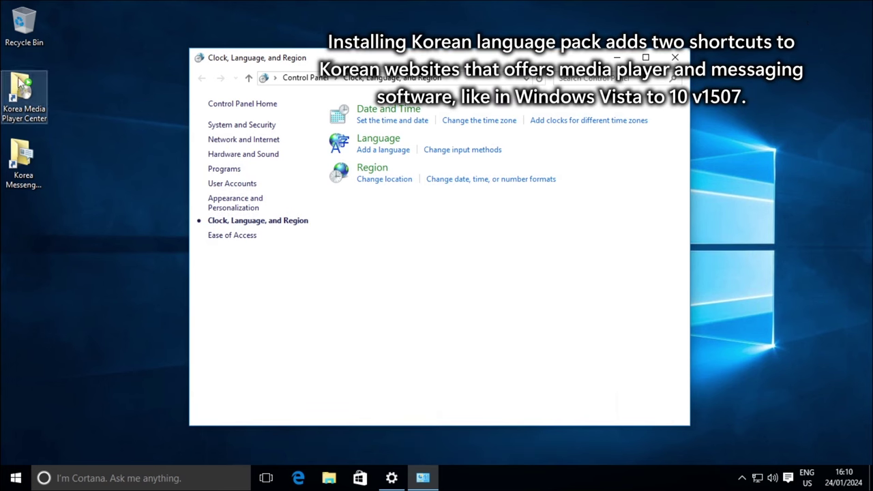
pyautogui.hotkey('alt', 'Tab')
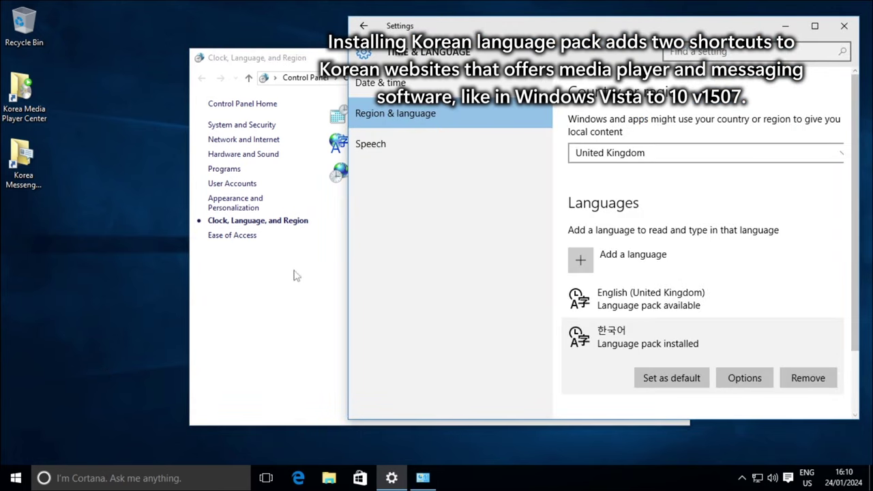
# - Browse the Start menu's full app list and move the Settings window aside
pyautogui.click(16, 478)
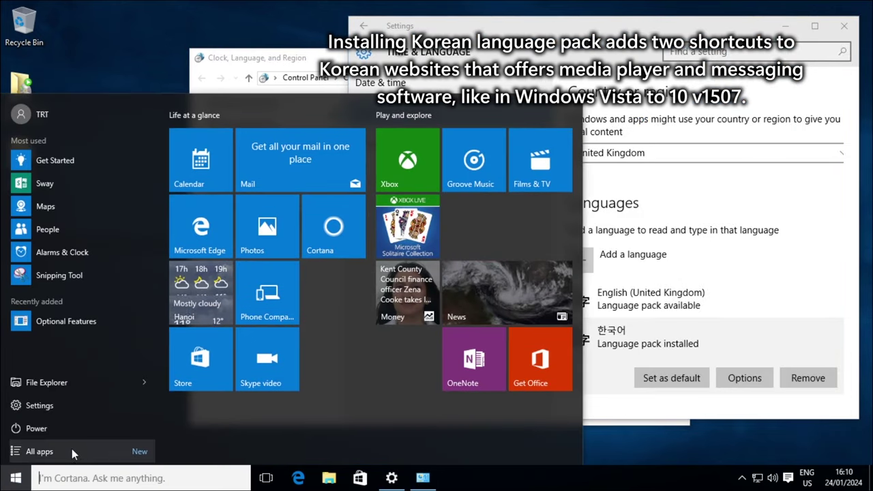
pyautogui.click(97, 451)
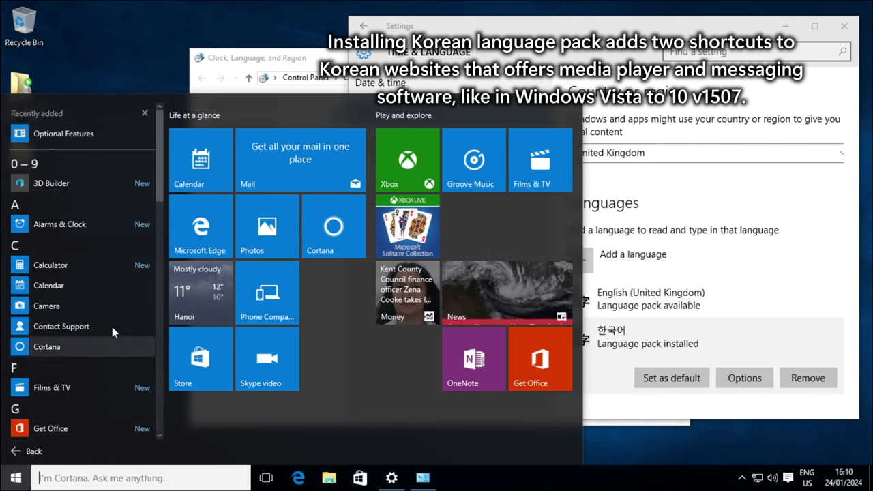
pyautogui.scroll(-5, 103, 227)
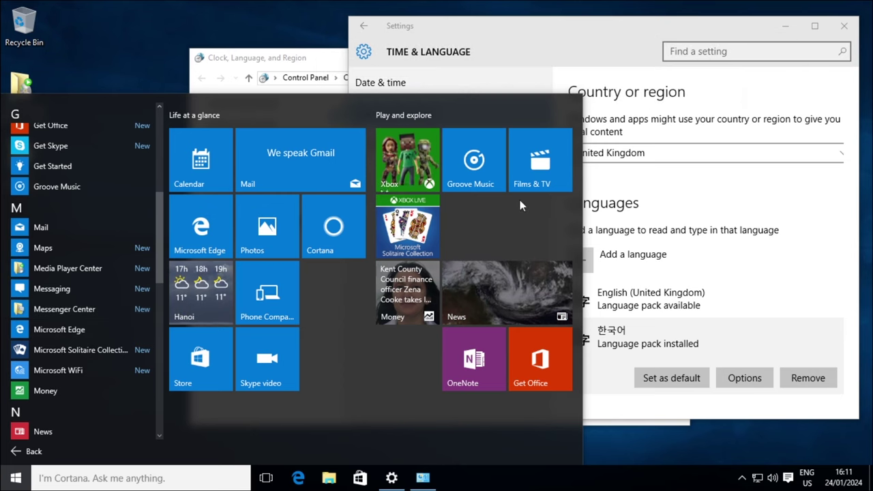
pyautogui.moveTo(618, 29); pyautogui.dragTo(446, 54)
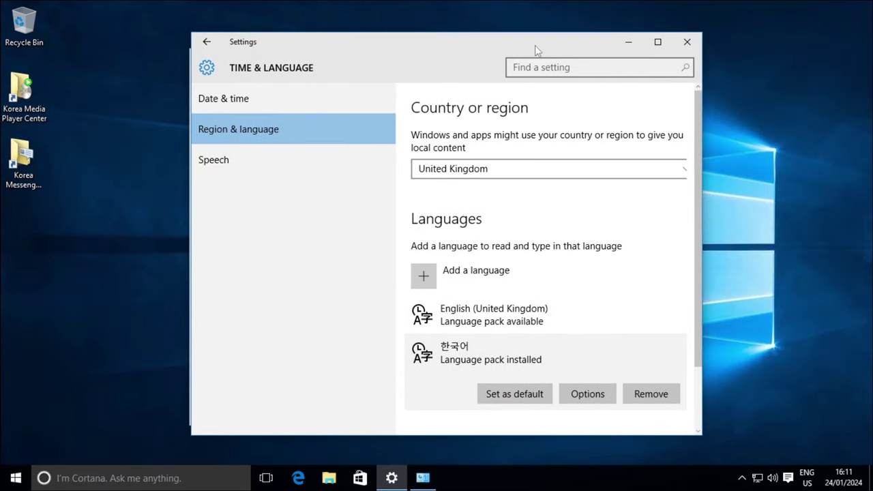
# - Make Korean (한국어) the primary display language in Control Panel, choosing to log off later
pyautogui.click(688, 42)
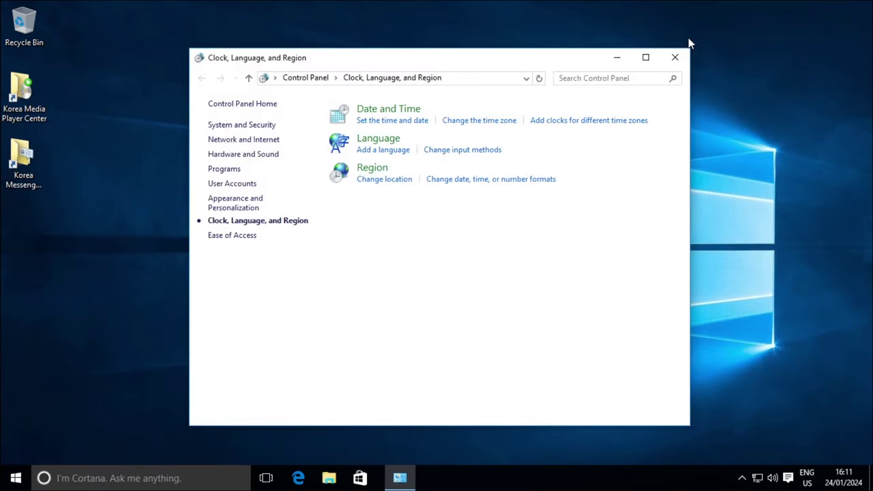
pyautogui.click(390, 143)
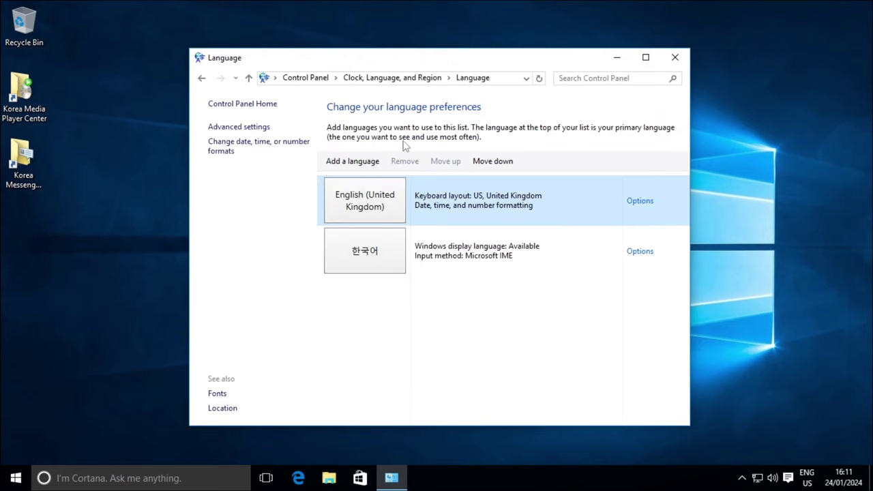
pyautogui.click(651, 253)
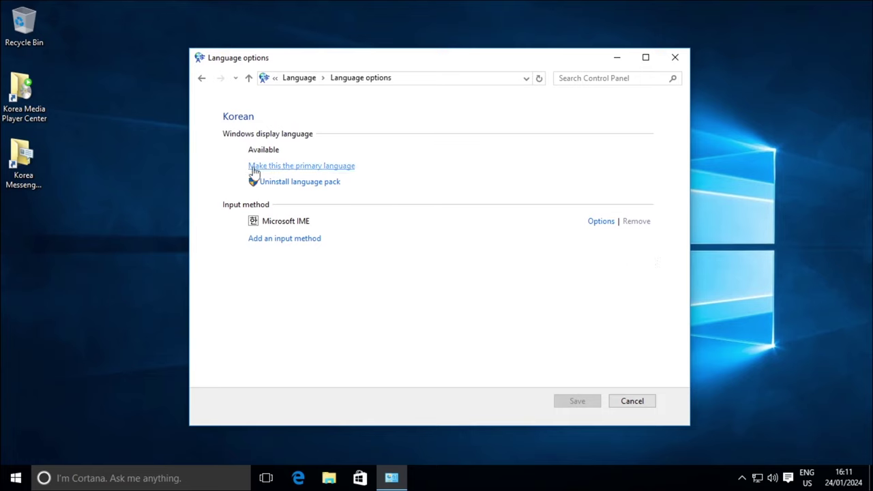
pyautogui.click(334, 171)
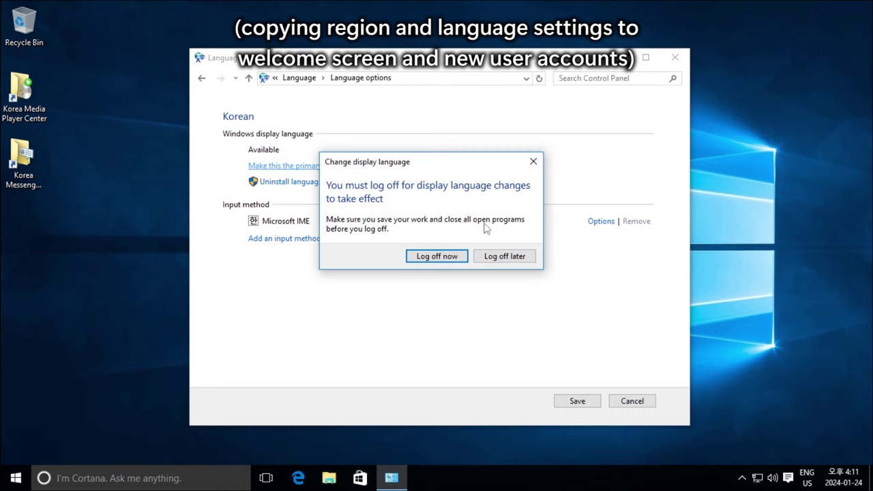
pyautogui.click(505, 257)
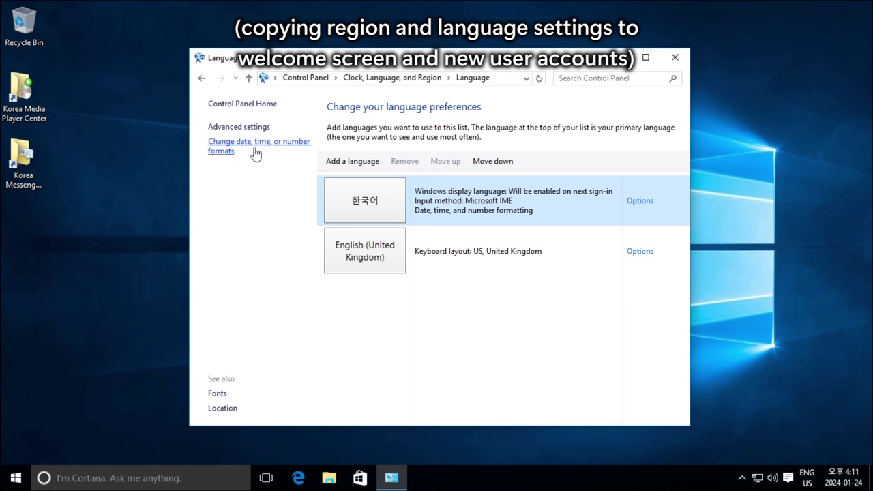
# - Copy the Korean settings to the welcome screen, system accounts and new user accounts
pyautogui.click(255, 151)
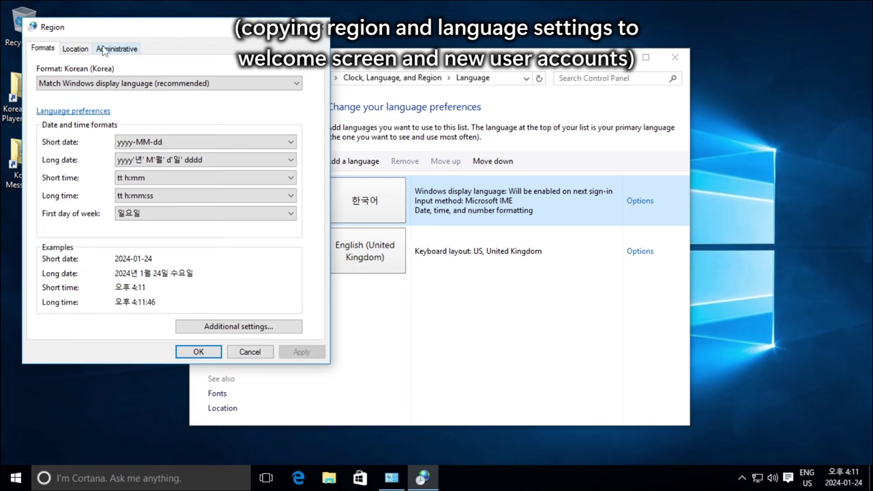
pyautogui.click(109, 49)
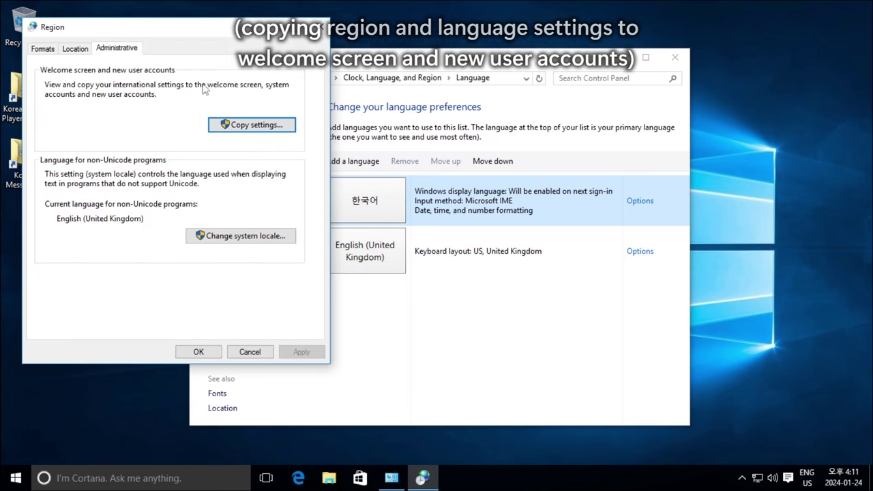
pyautogui.click(275, 127)
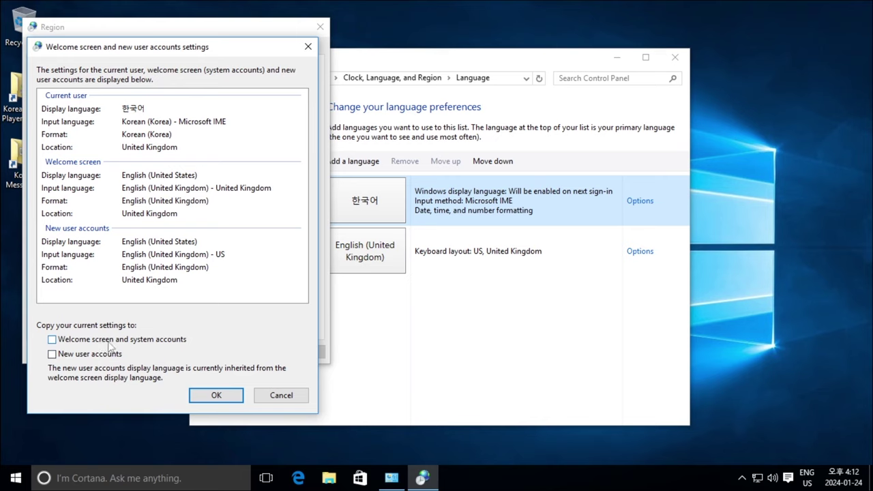
pyautogui.click(54, 340)
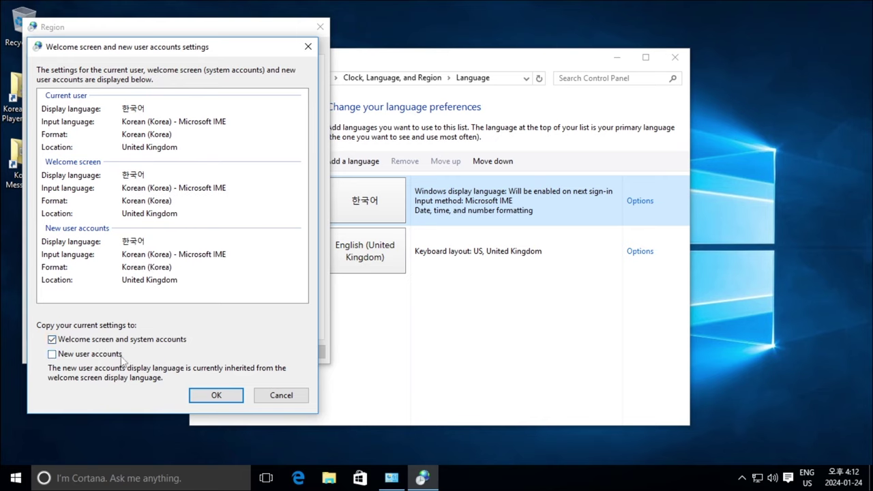
pyautogui.click(94, 356)
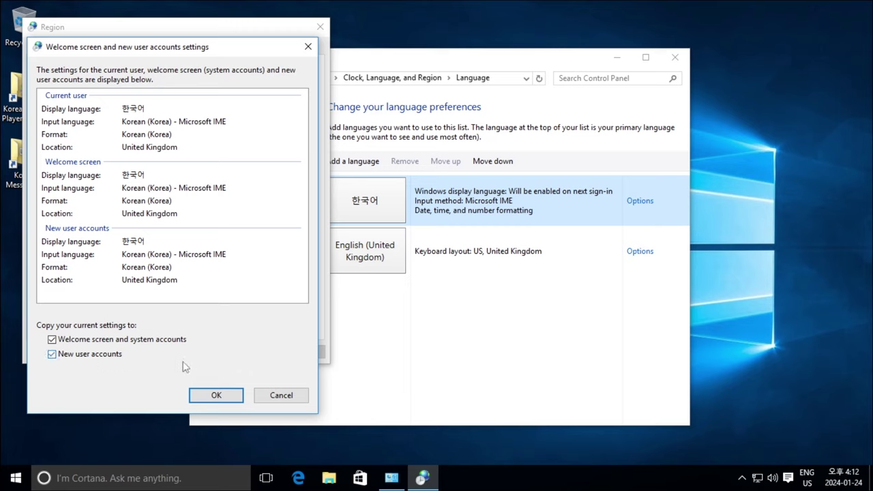
pyautogui.click(231, 396)
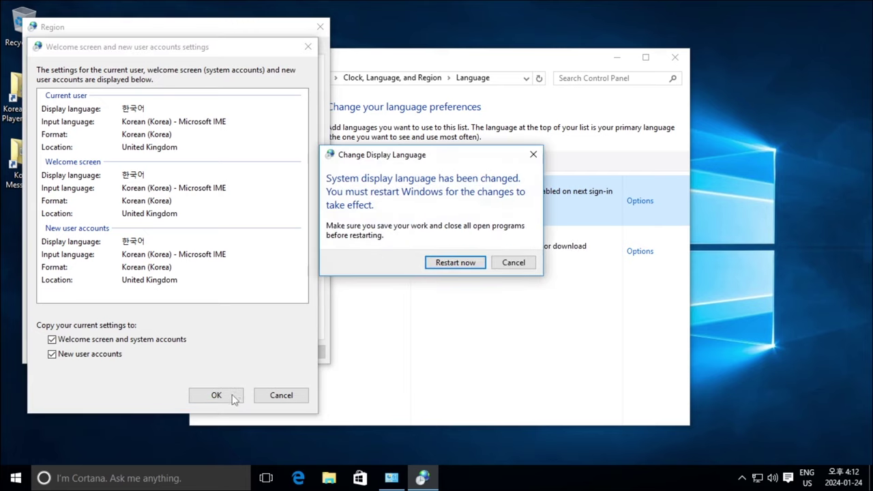
pyautogui.click(674, 57)
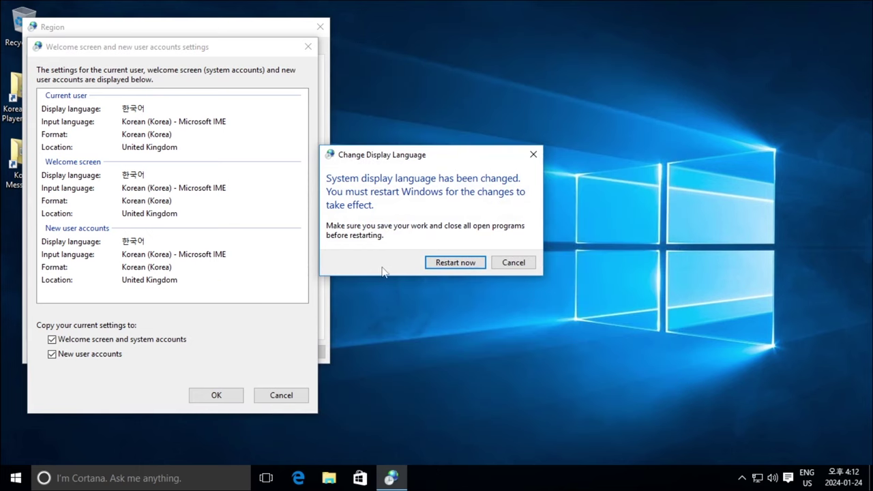
# - Restart Windows now to apply the Korean display language
pyautogui.click(468, 265)
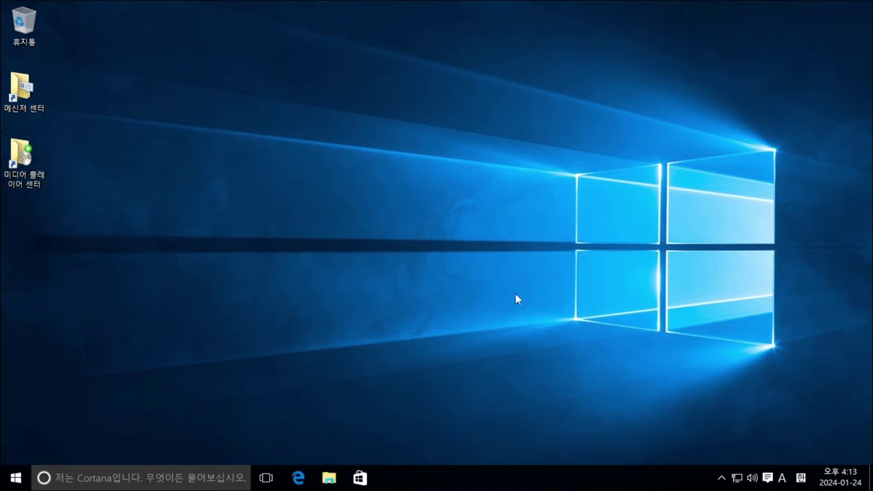
# - Open the System (시스템) window and move it toward the upper right
pyautogui.rightClick(16, 479)
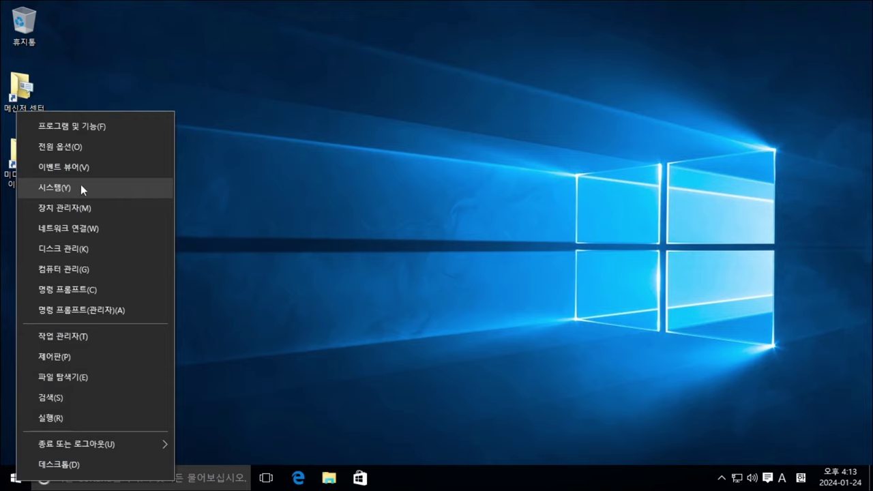
pyautogui.click(119, 184)
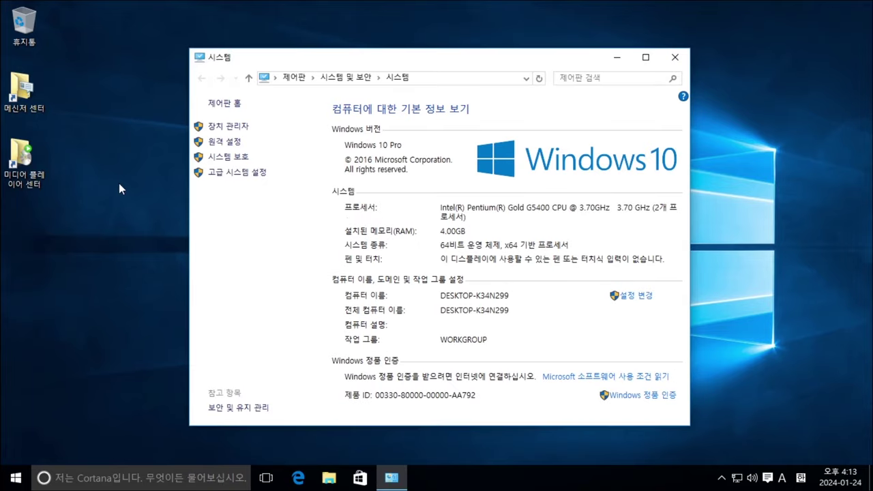
pyautogui.moveTo(380, 60); pyautogui.dragTo(537, 45)
# - Run winver for version 1511, build 10586.0, close System, and place About Windows upper right
pyautogui.press('super+r')
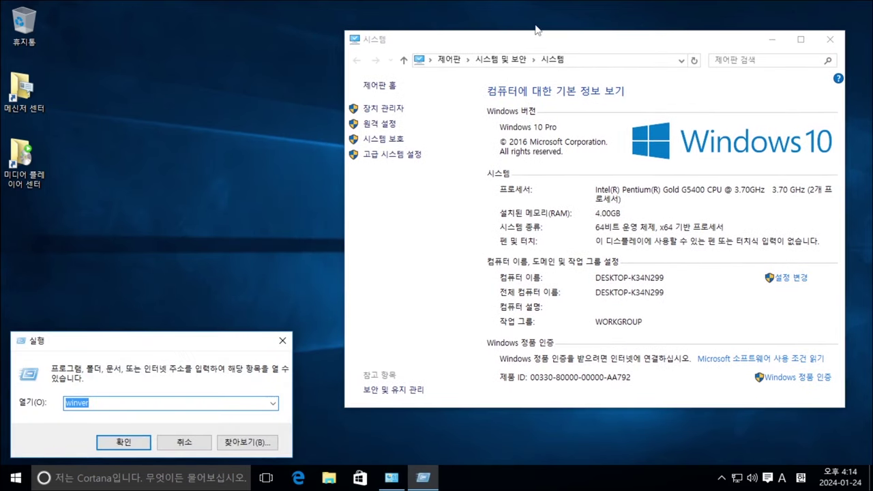
pyautogui.press('Return')
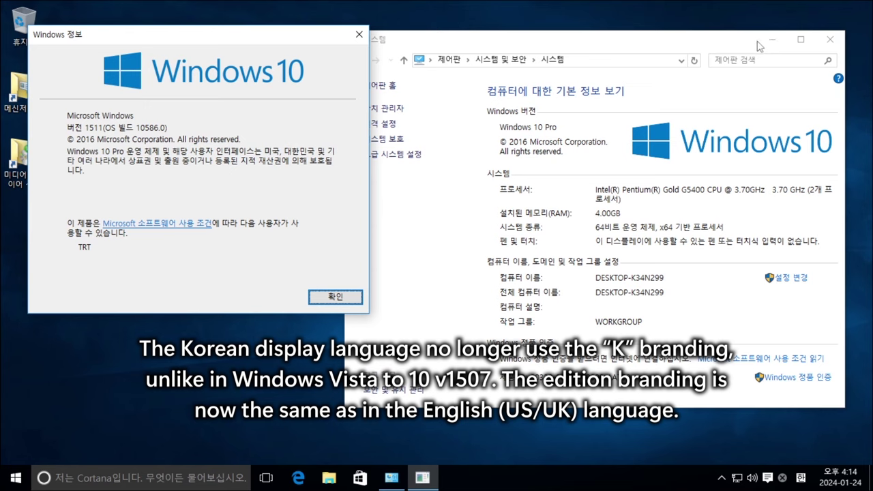
pyautogui.click(830, 40)
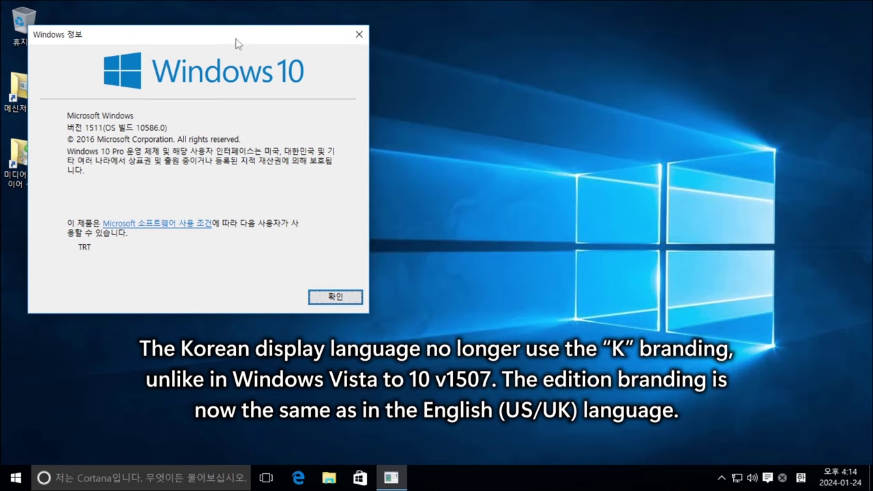
pyautogui.moveTo(237, 38); pyautogui.dragTo(732, 32)
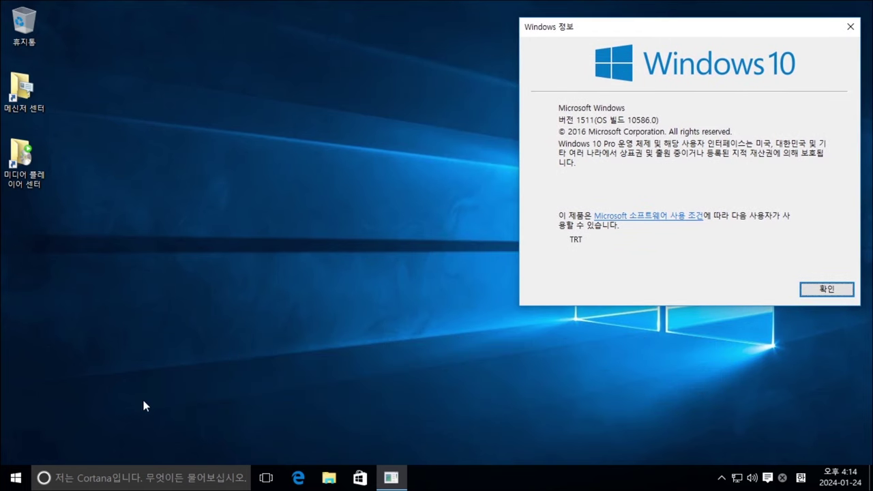
# - Scroll through the Start menu's full 모든 앱 app list
pyautogui.click(16, 481)
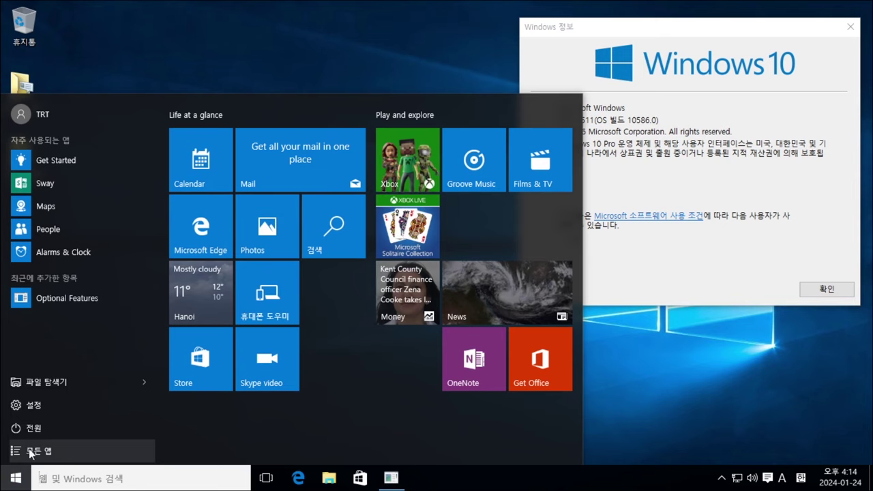
pyautogui.click(93, 455)
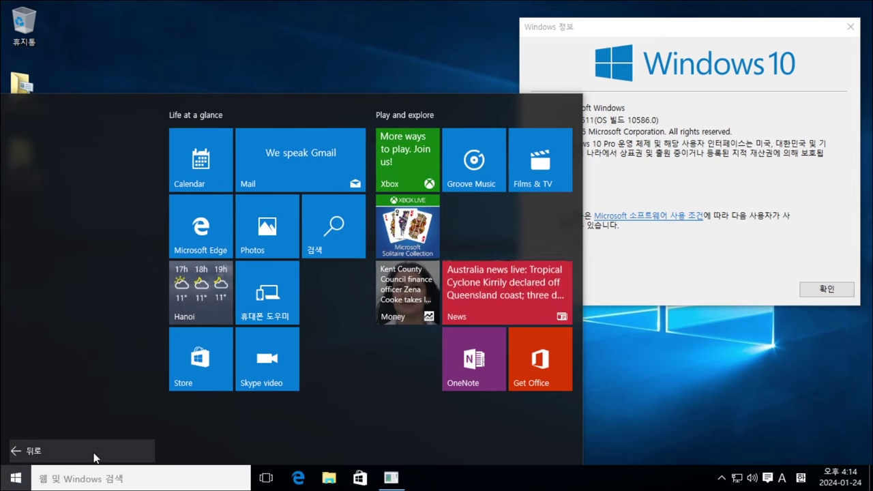
pyautogui.scroll(-5, 103, 192)
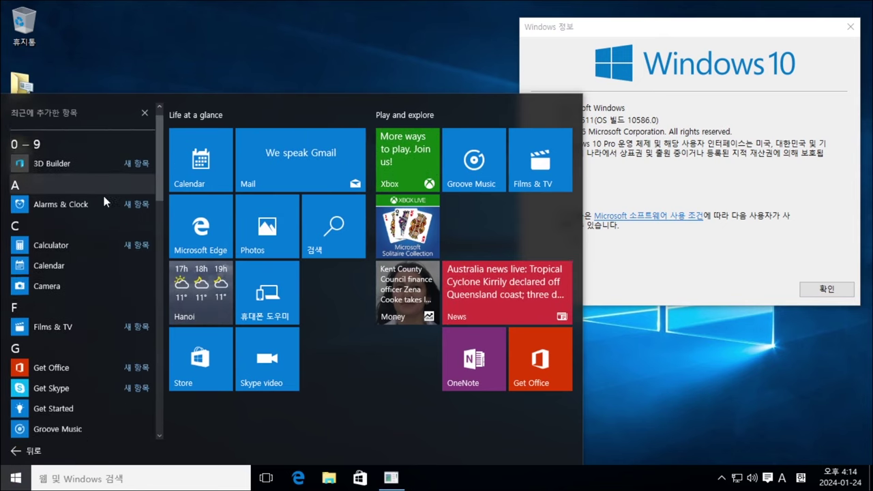
pyautogui.scroll(-5, 101, 208)
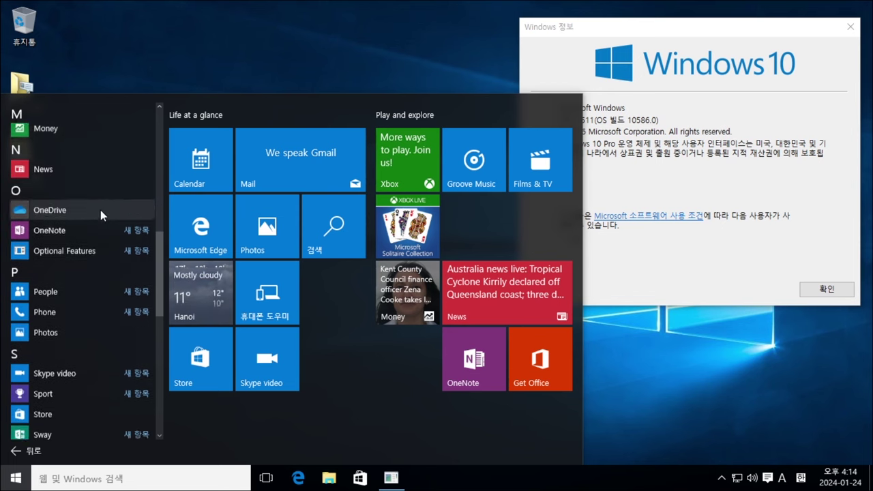
pyautogui.scroll(-5, 93, 208)
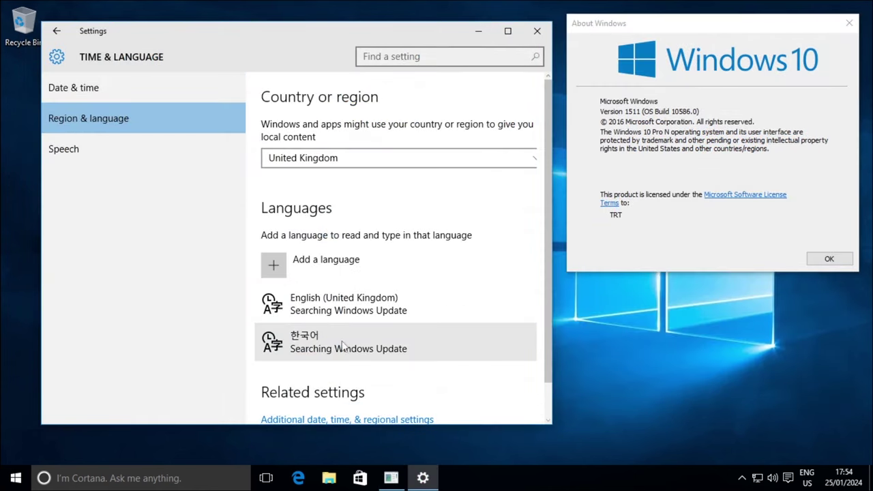
# - Download the 한국어 language pack, then open Additional date, time, & regional settings
pyautogui.click(330, 349)
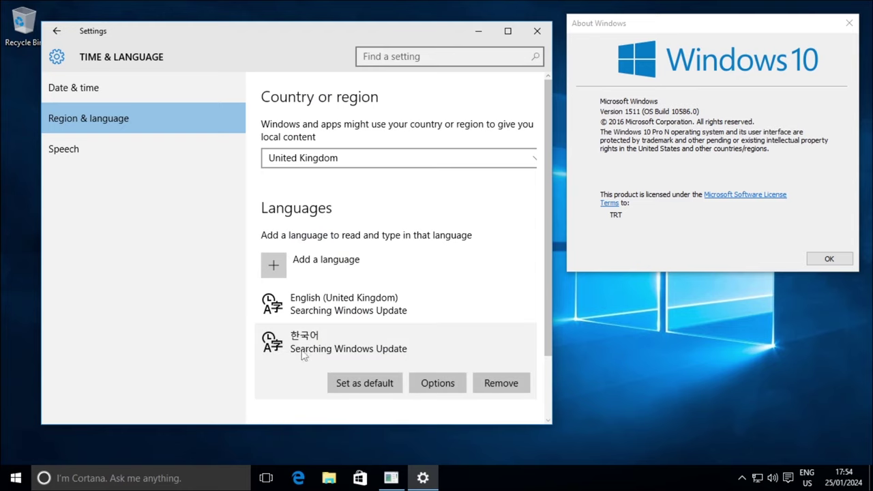
pyautogui.click(438, 384)
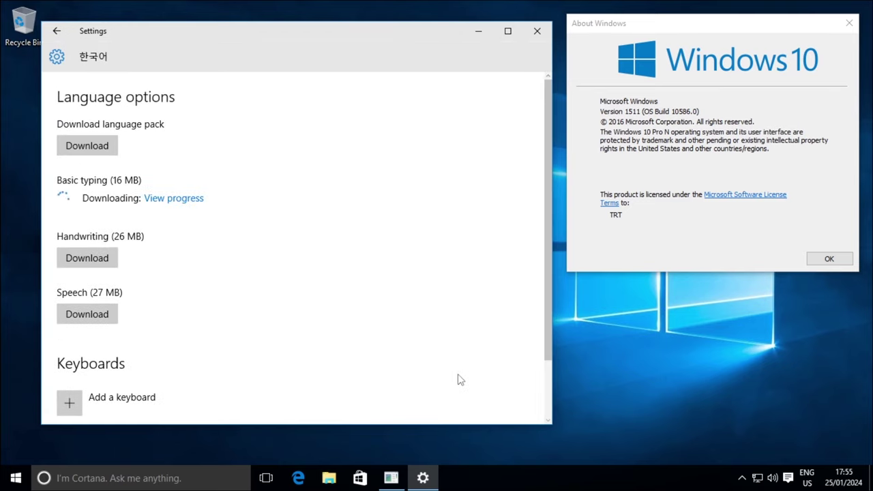
pyautogui.click(99, 149)
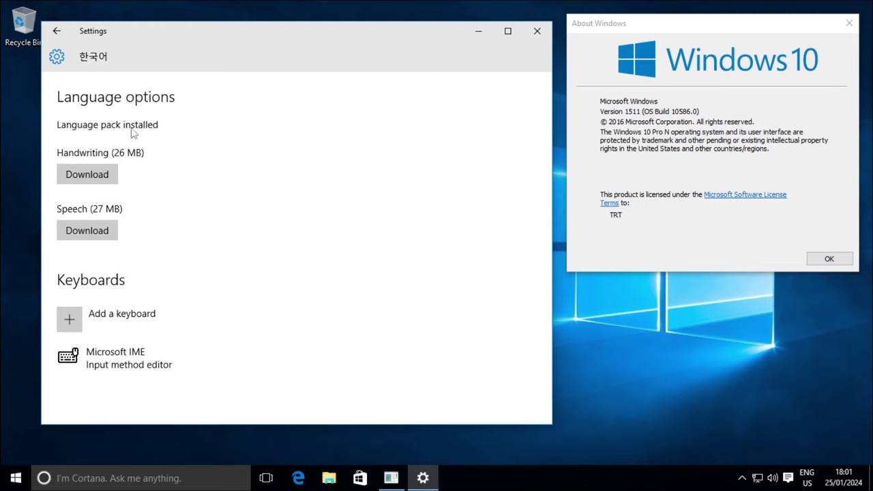
pyautogui.click(56, 31)
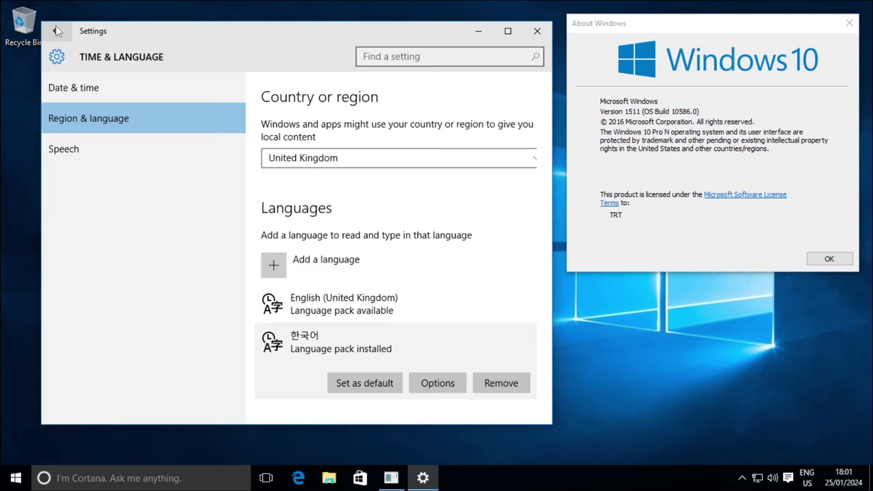
pyautogui.scroll(-3, 284, 323)
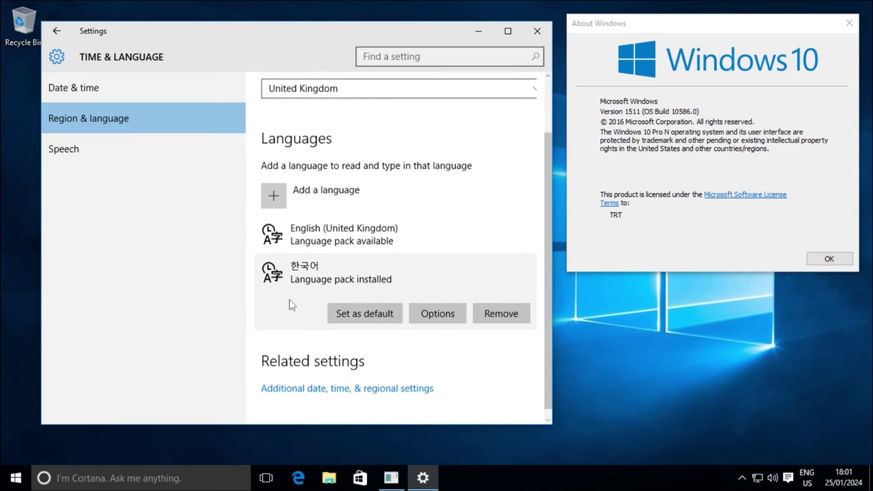
pyautogui.click(337, 383)
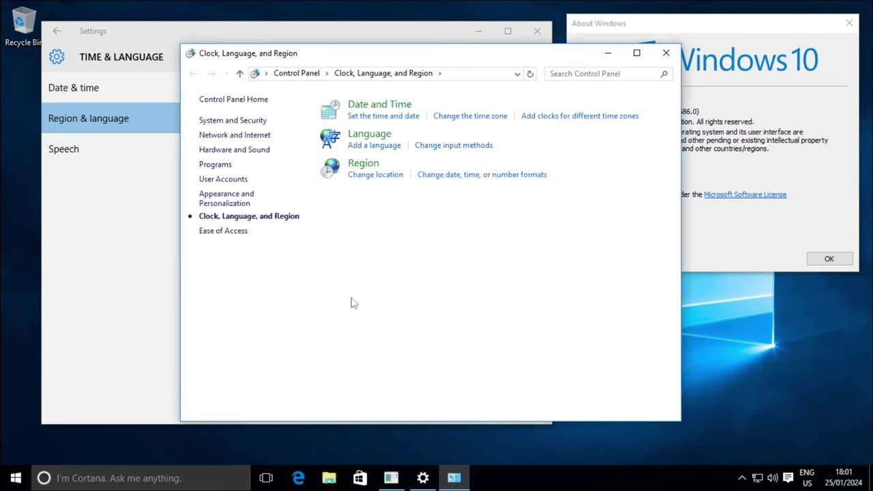
# - In Korean's language options, make Korean the primary display language
pyautogui.click(373, 140)
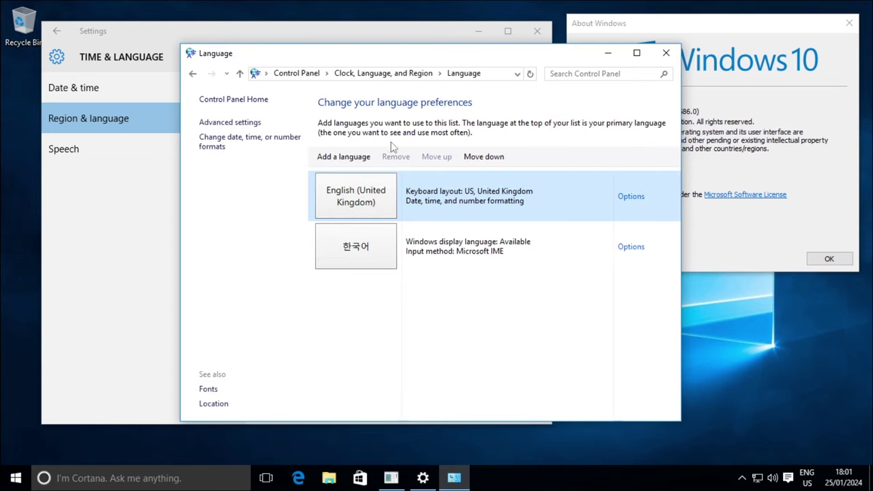
pyautogui.click(634, 251)
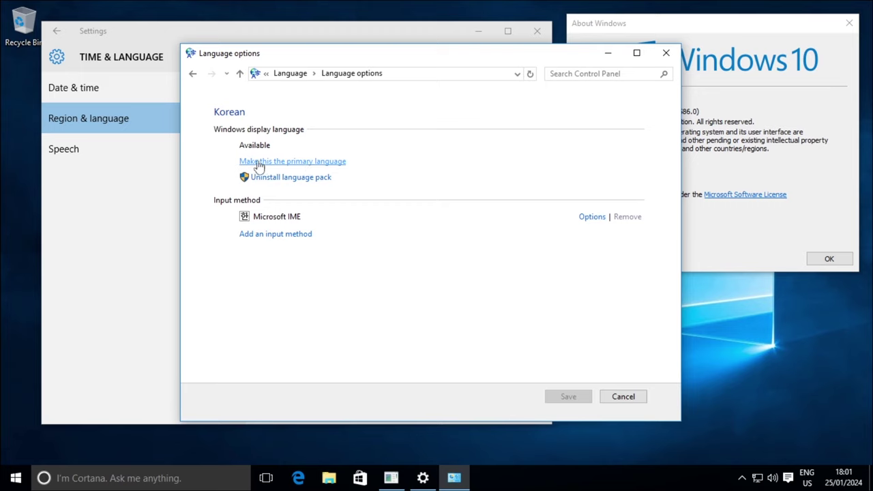
pyautogui.click(319, 164)
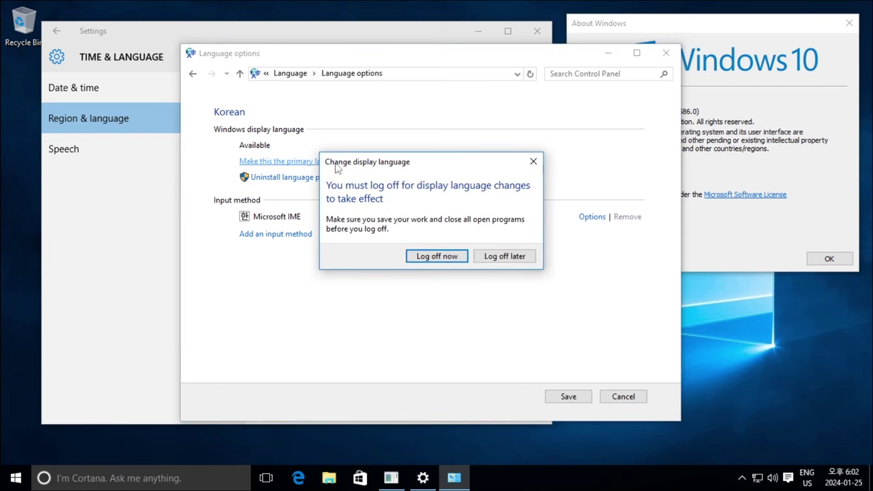
# - Close the Settings window and choose to log off later
pyautogui.click(525, 29)
pyautogui.click(724, 129)
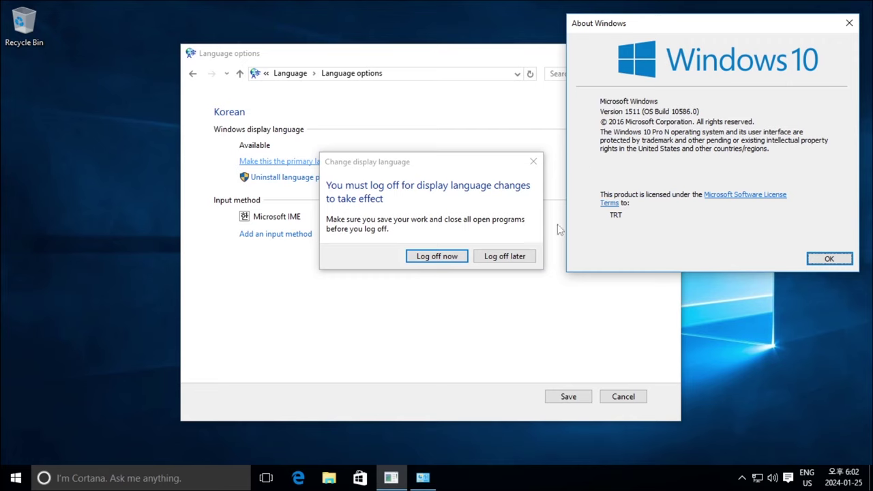
pyautogui.click(333, 175)
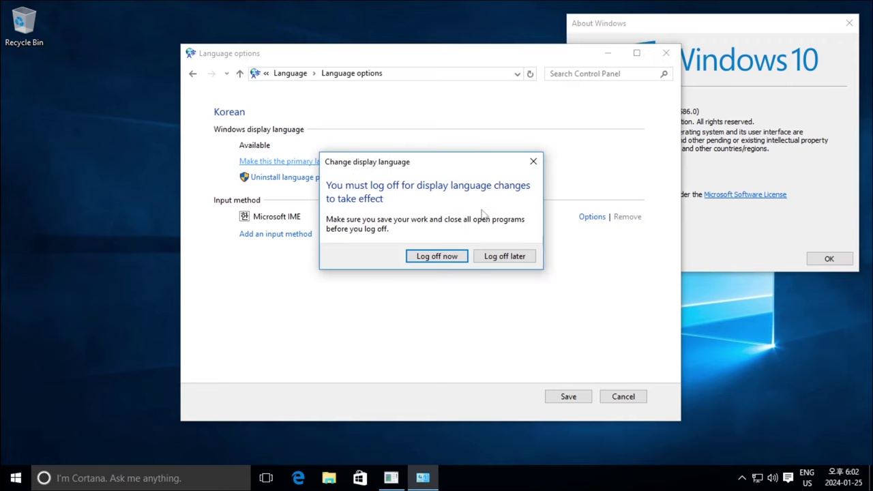
pyautogui.click(518, 258)
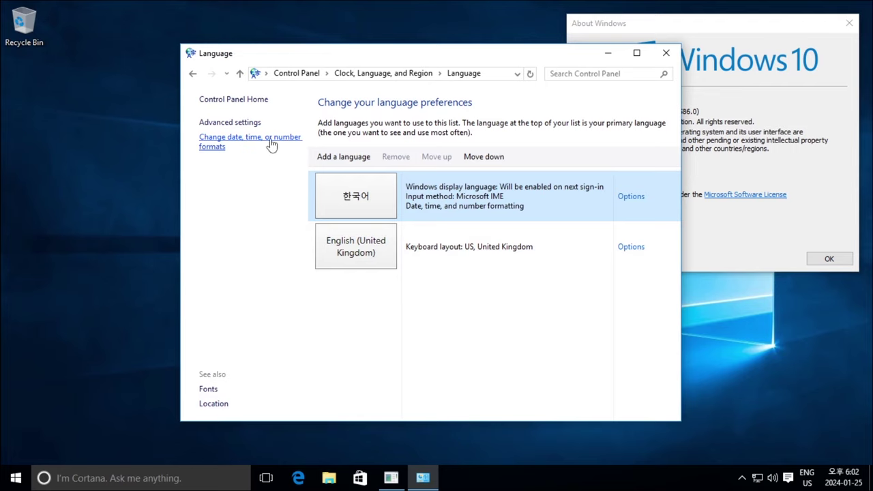
# - Copy Korean region settings to the welcome screen, system and new user accounts, then close Language and About windows
pyautogui.click(271, 144)
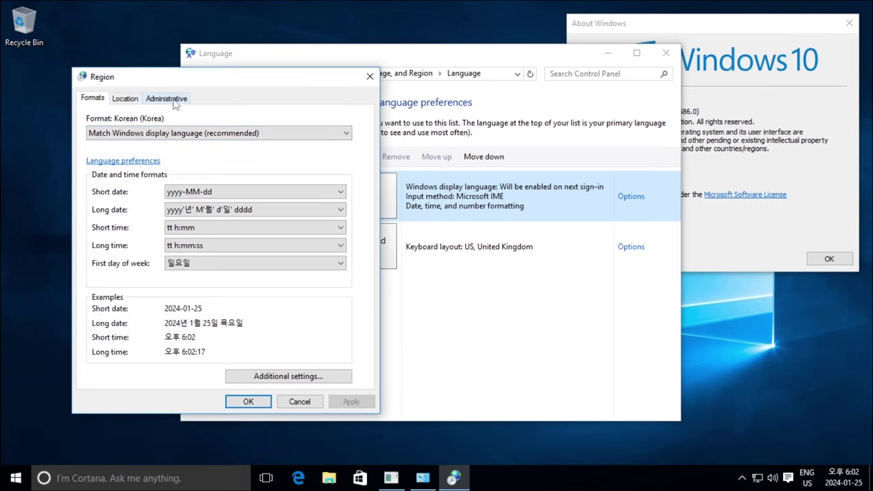
pyautogui.click(181, 103)
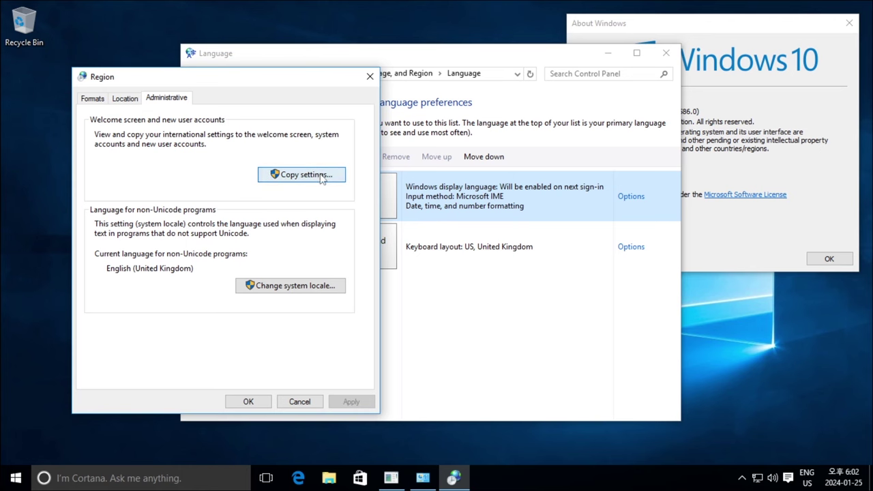
pyautogui.click(322, 176)
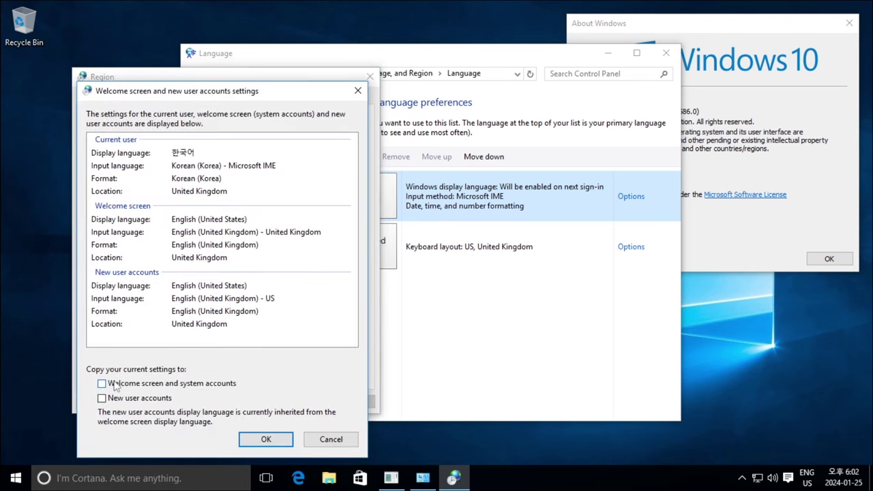
pyautogui.click(198, 387)
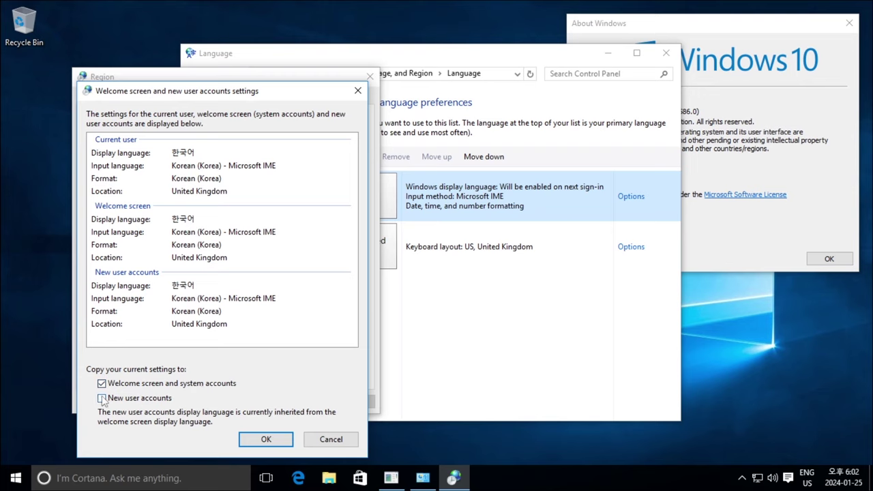
pyautogui.click(162, 402)
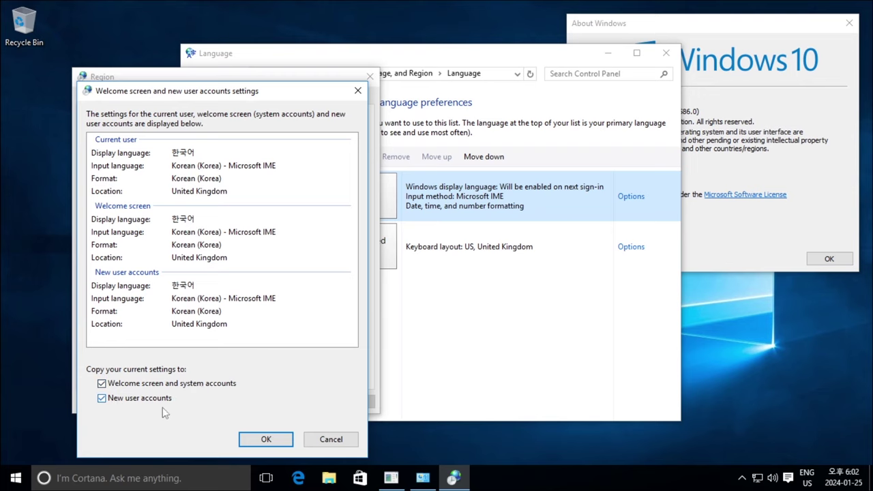
pyautogui.click(273, 439)
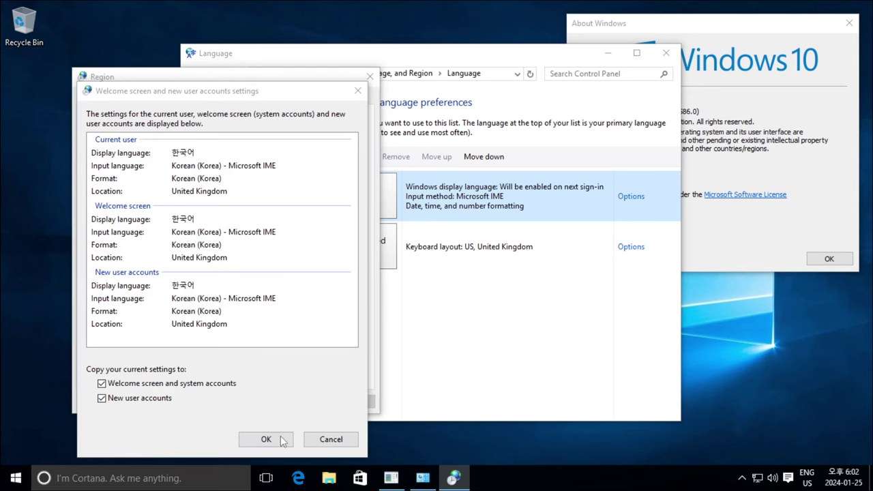
pyautogui.click(665, 52)
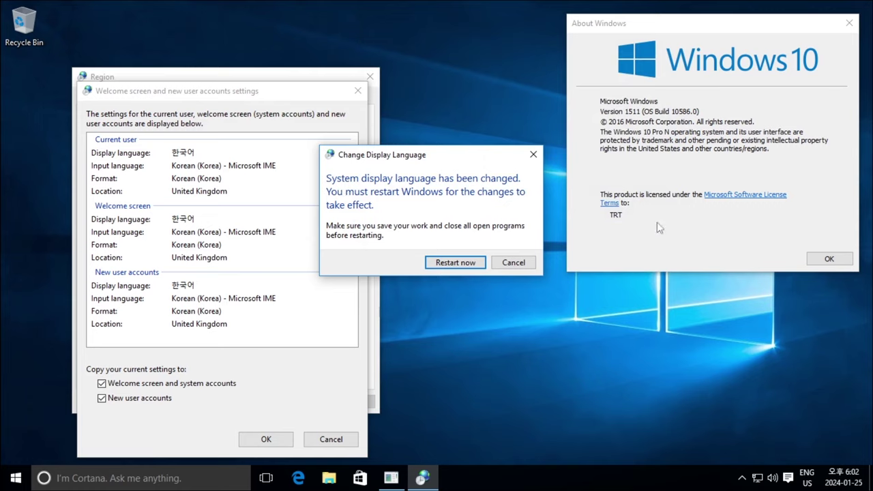
pyautogui.click(828, 258)
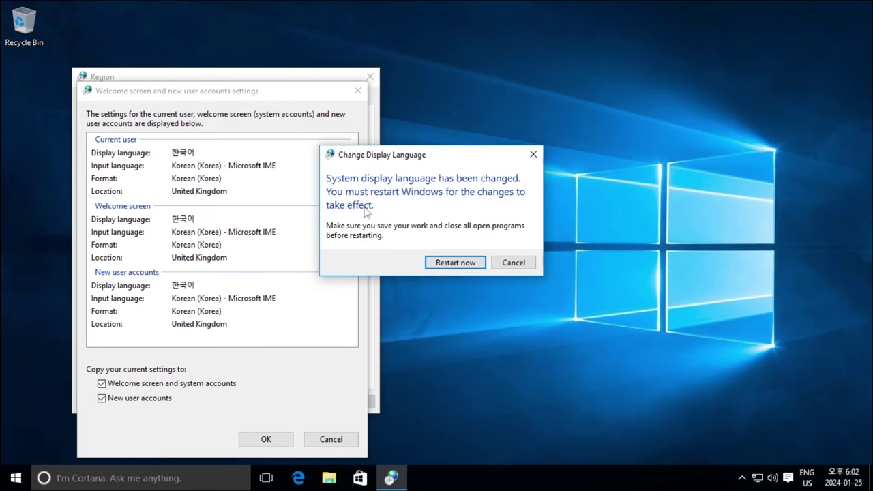
# - Restart Windows now to apply the Korean display language
pyautogui.click(473, 263)
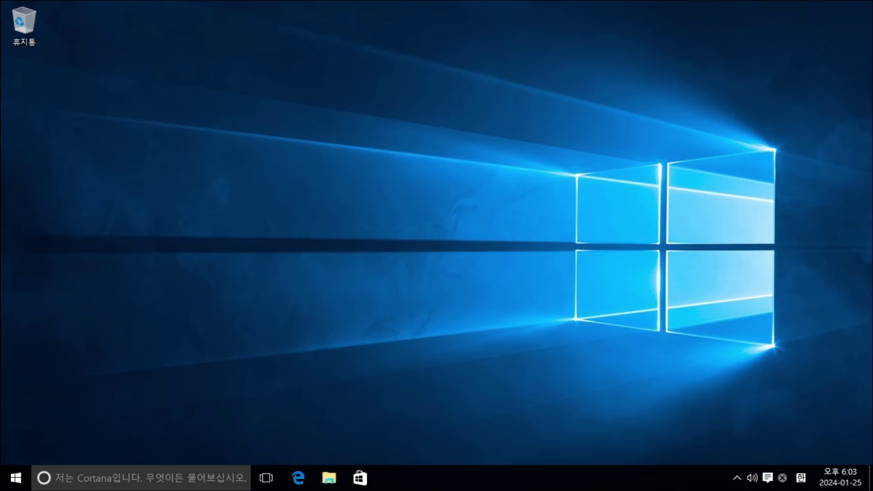
# - Show winver and the System page side by side, both reporting Windows 10 Pro KN
pyautogui.press('super+r')
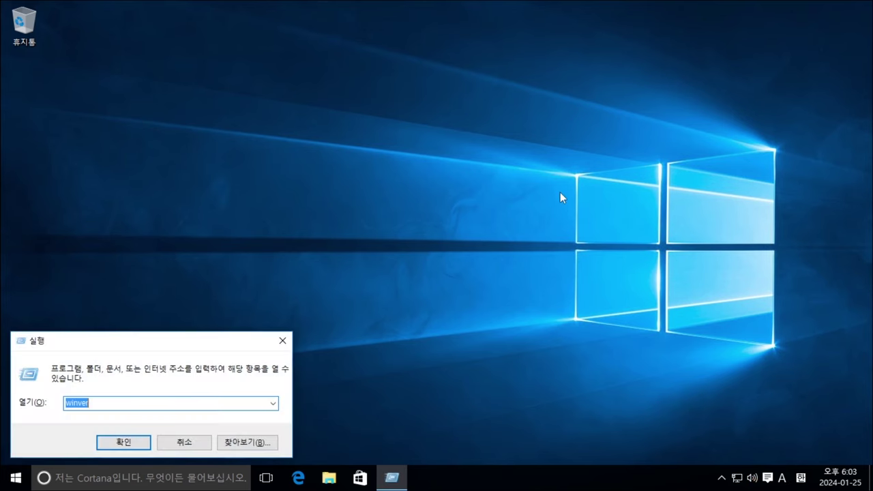
pyautogui.press('Return')
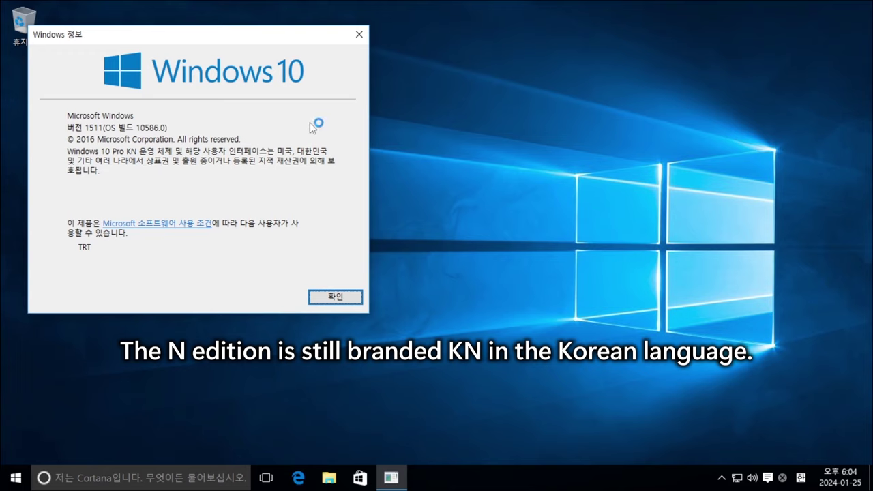
pyautogui.rightClick(16, 479)
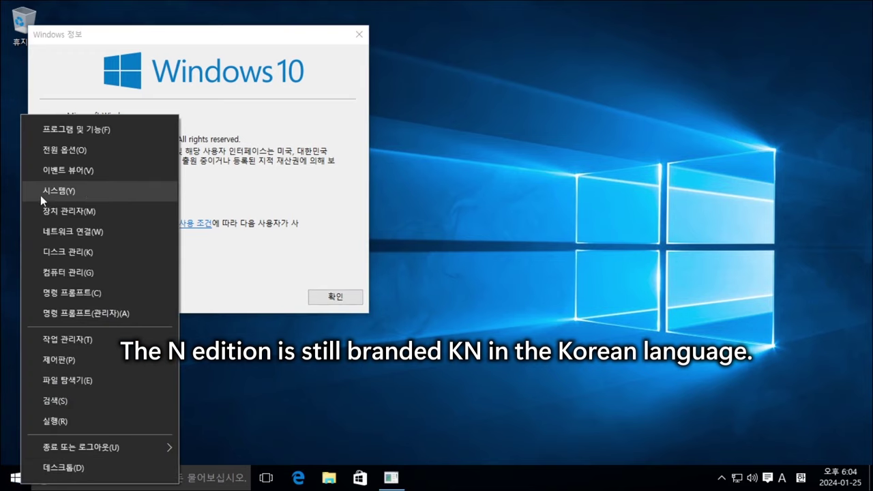
pyautogui.click(97, 189)
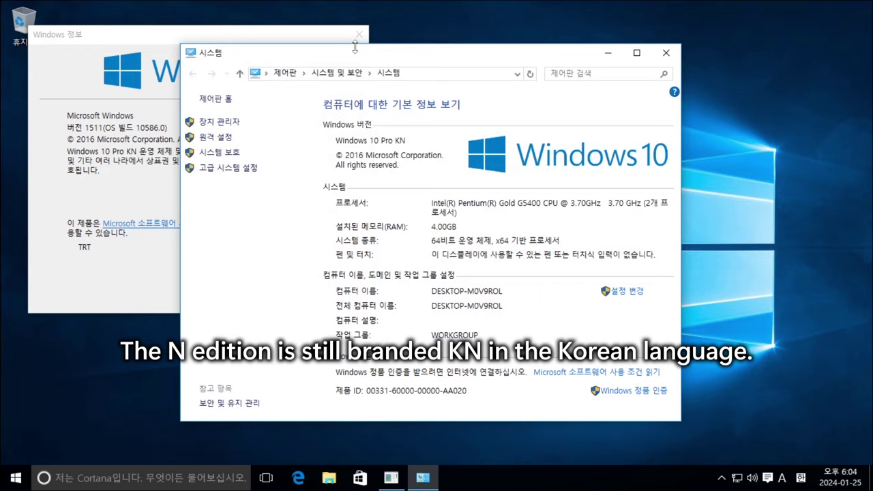
pyautogui.moveTo(366, 60); pyautogui.dragTo(544, 39)
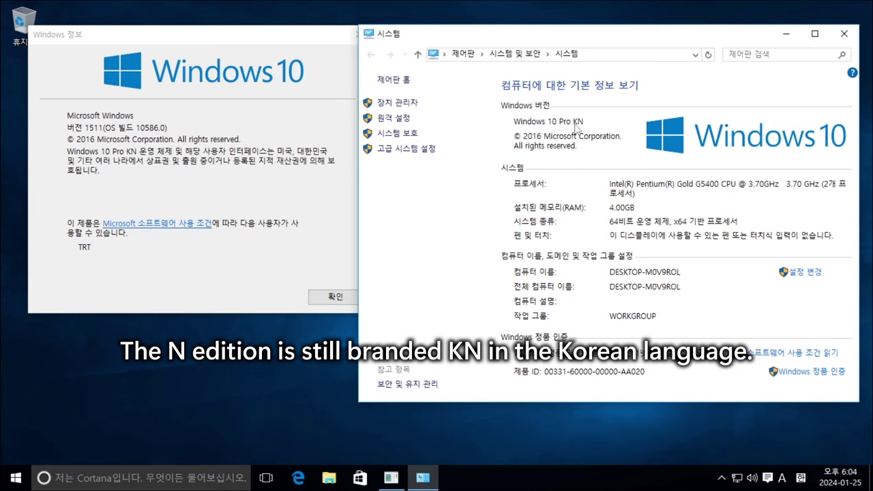
pyautogui.click(137, 158)
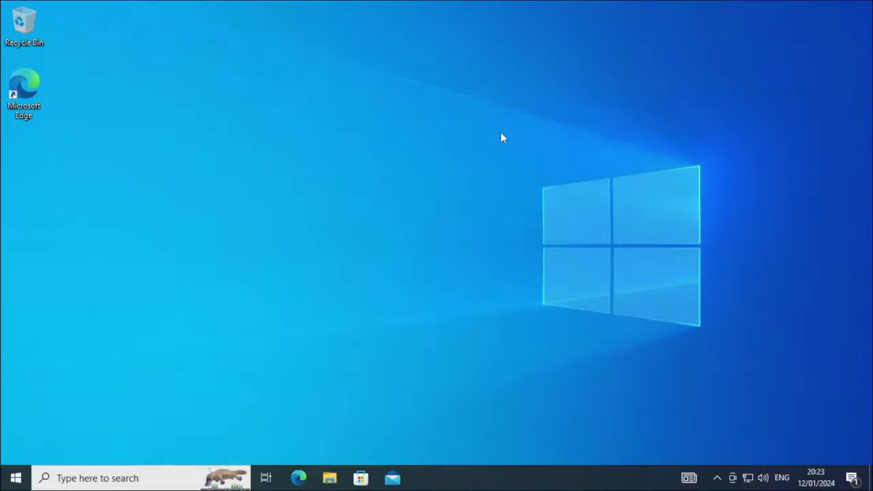
# - Bring up the Run box on the fresh English desktop, with winver entered
pyautogui.press('super+r')
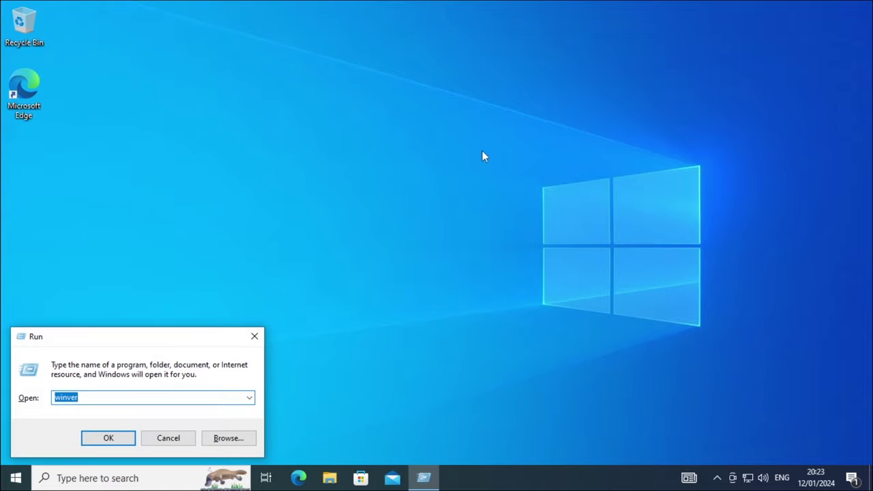
# - Show winver and the System About page, confirming Windows 10 Pro 22H2, build 19045.3803
pyautogui.press('Return')
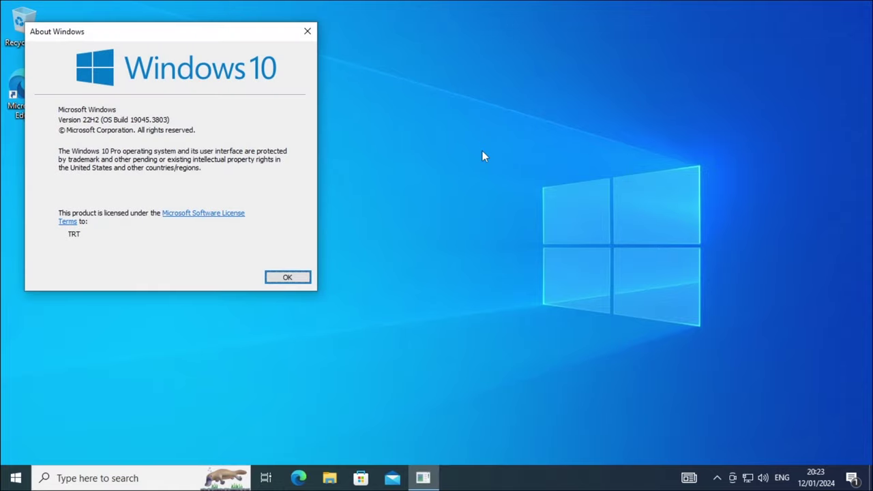
pyautogui.rightClick(18, 481)
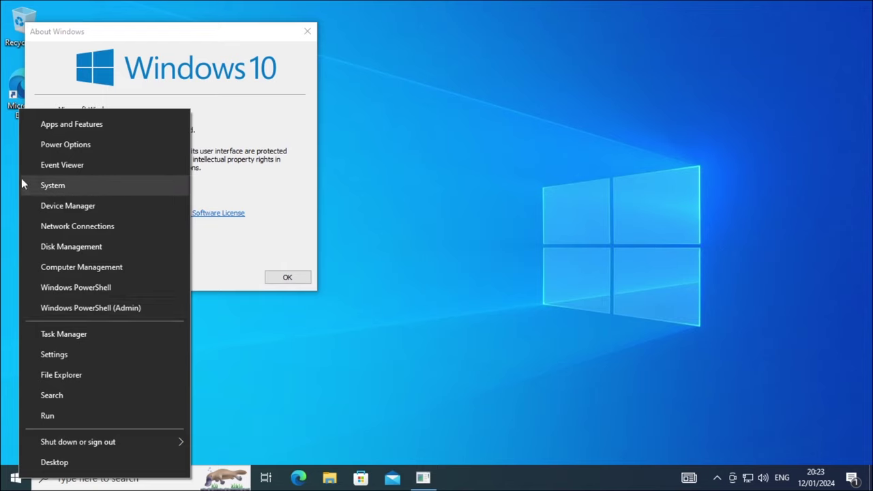
pyautogui.click(129, 184)
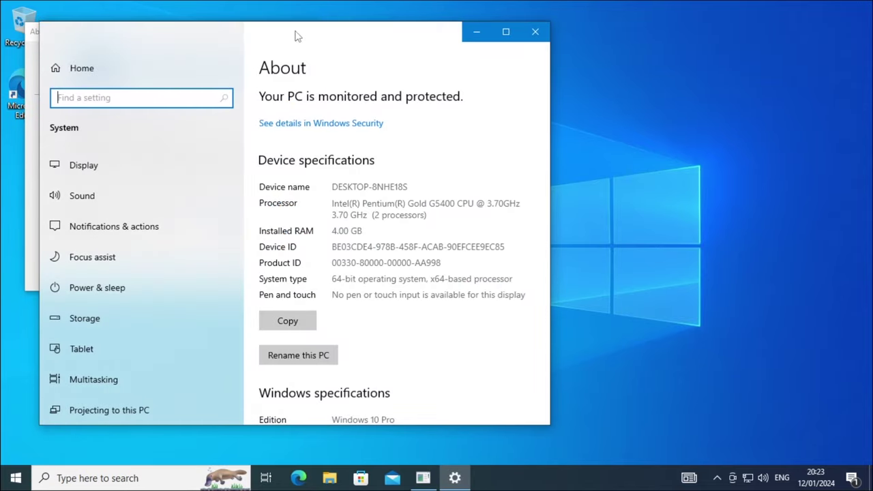
pyautogui.moveTo(294, 33); pyautogui.dragTo(584, 27)
pyautogui.scroll(-3, 659, 259)
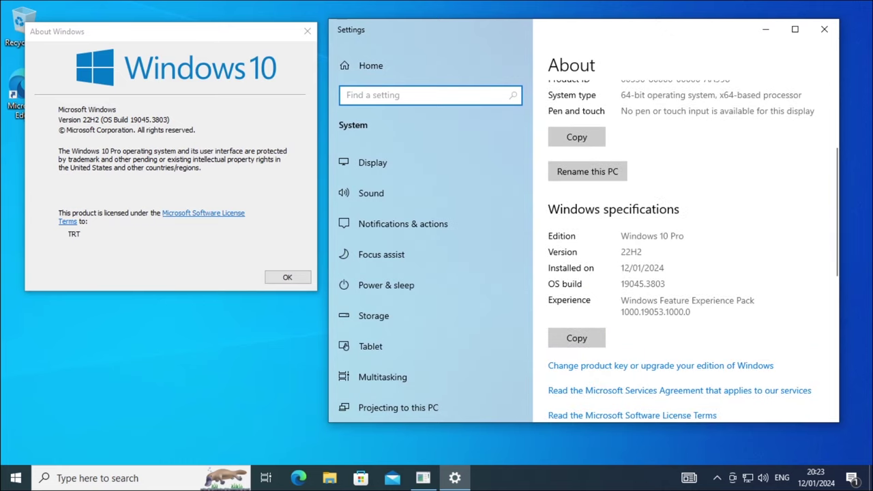
pyautogui.moveTo(619, 236)
pyautogui.mouseDown()
pyautogui.moveTo(684, 235)
pyautogui.moveTo(621, 236)
pyautogui.mouseUp()
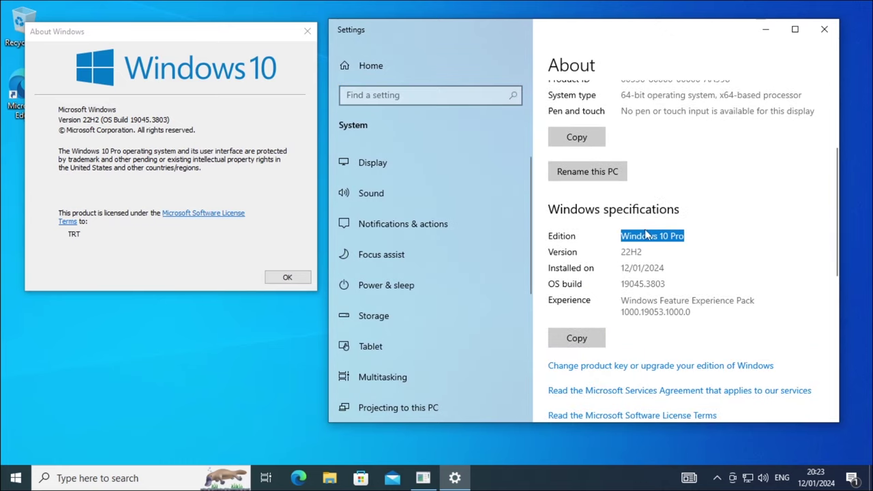
# - Close the About Windows dialog and the Settings window
pyautogui.click(53, 155)
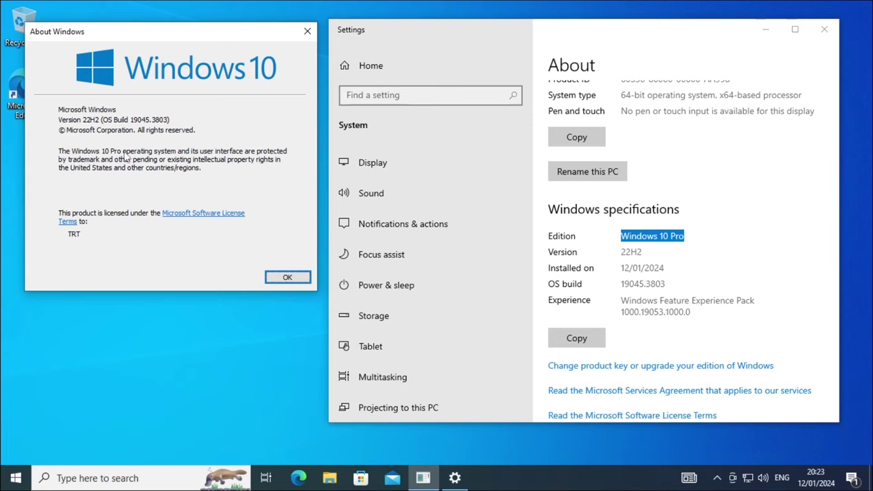
pyautogui.click(287, 277)
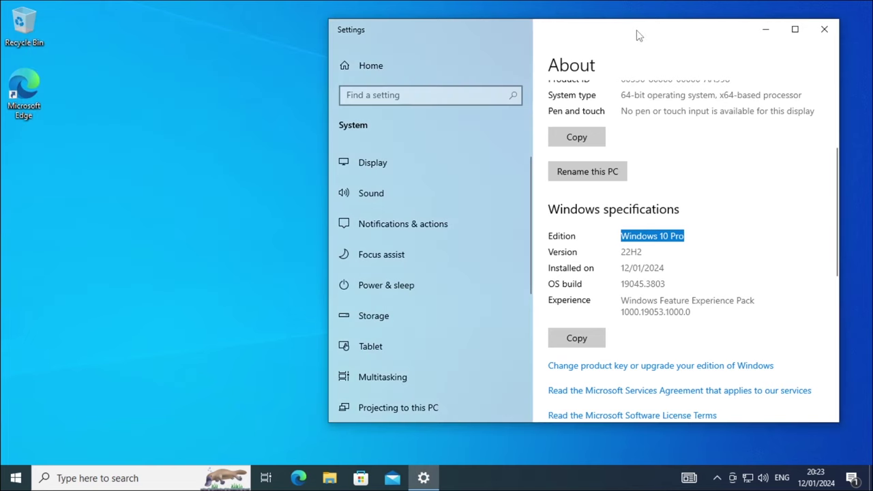
pyautogui.moveTo(637, 34); pyautogui.dragTo(470, 50)
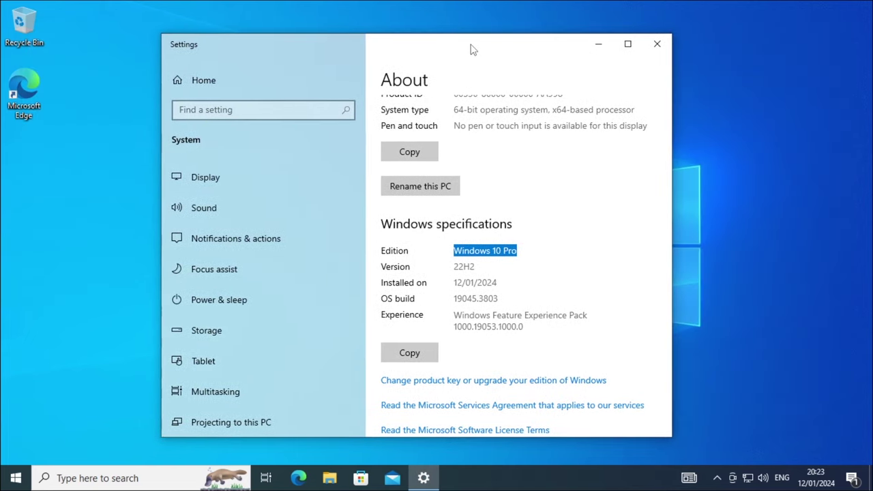
pyautogui.click(657, 45)
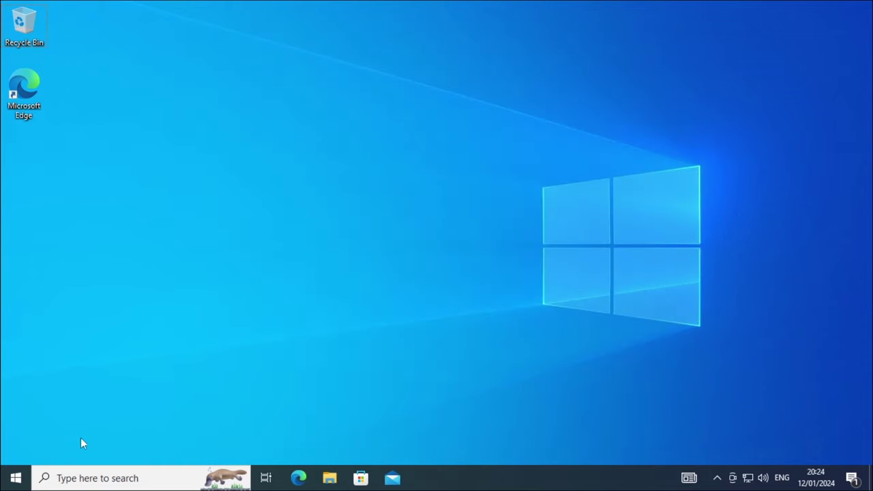
# - Launch Settings maximized and go to Time & Language > Language
pyautogui.click(15, 479)
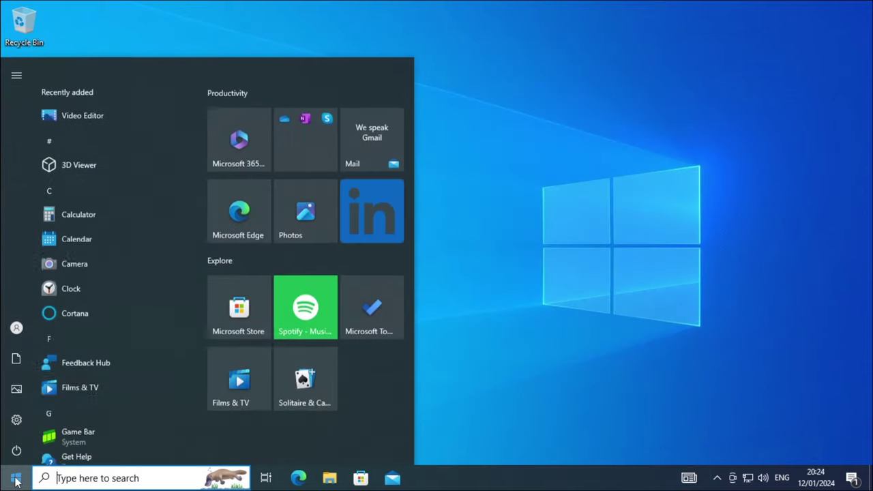
pyautogui.moveTo(15, 420)
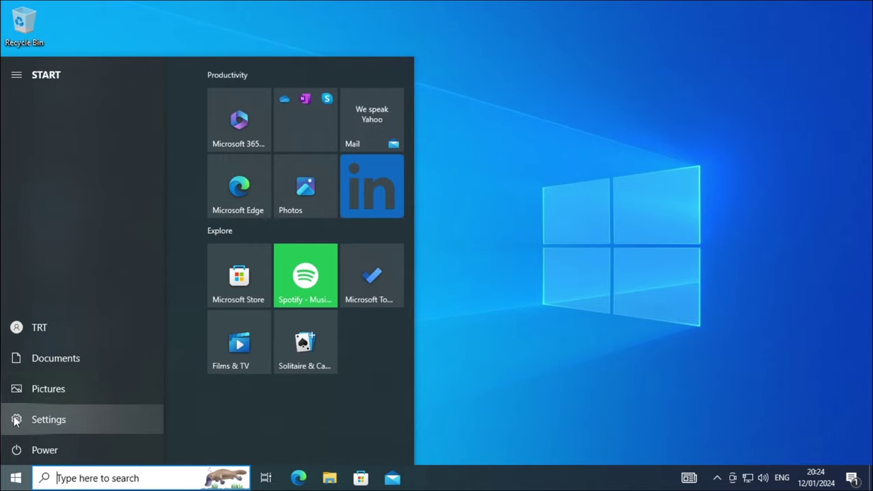
pyautogui.click(85, 422)
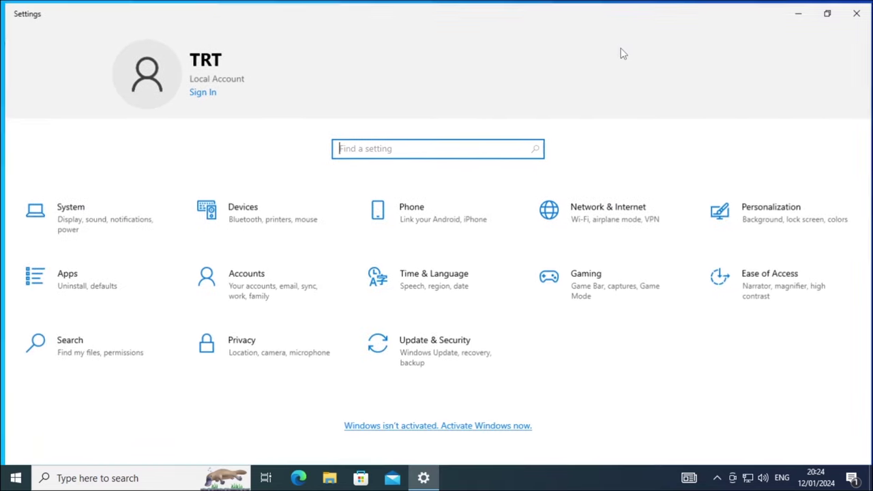
pyautogui.click(626, 45)
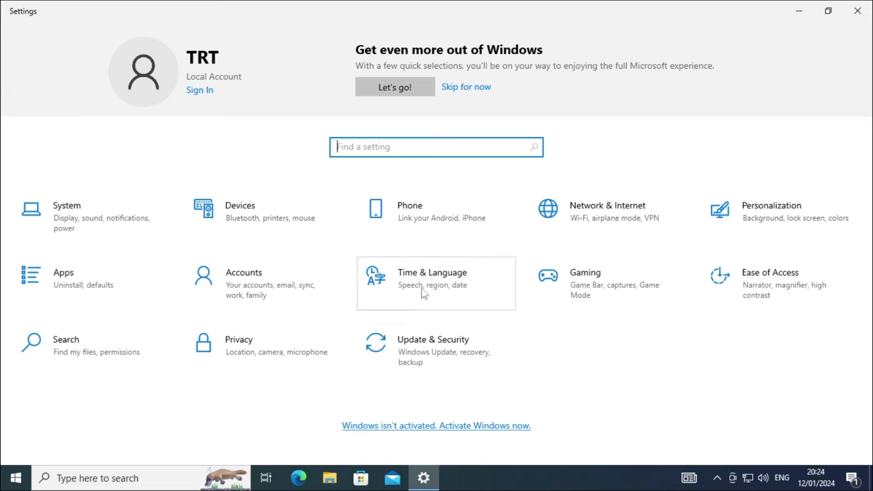
pyautogui.click(472, 295)
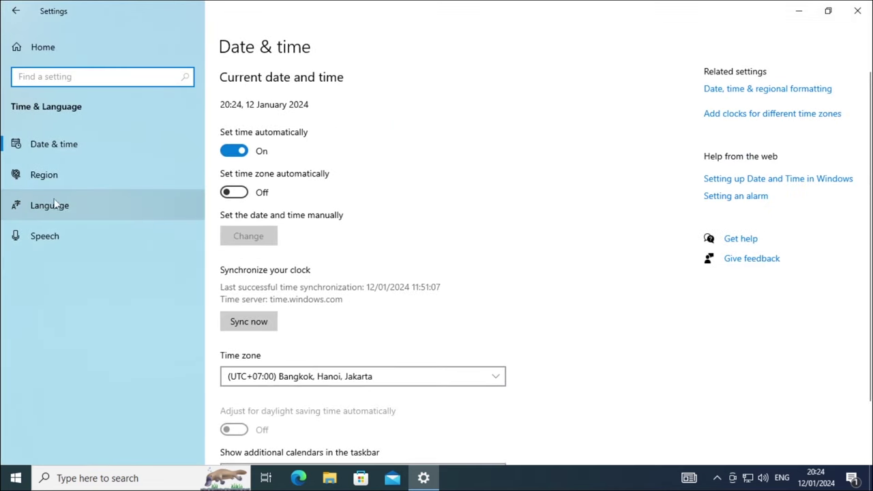
pyautogui.click(138, 200)
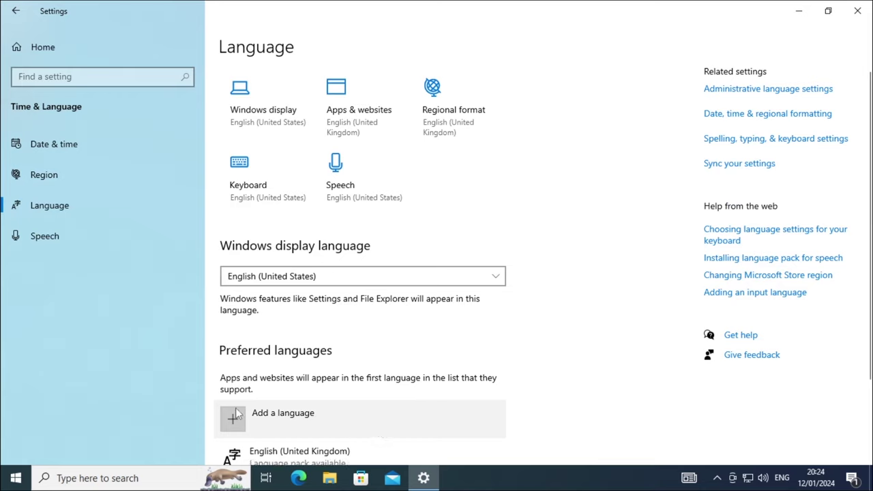
# - Add 한국어 Korean as a preferred language and install it with its language pack
pyautogui.click(329, 423)
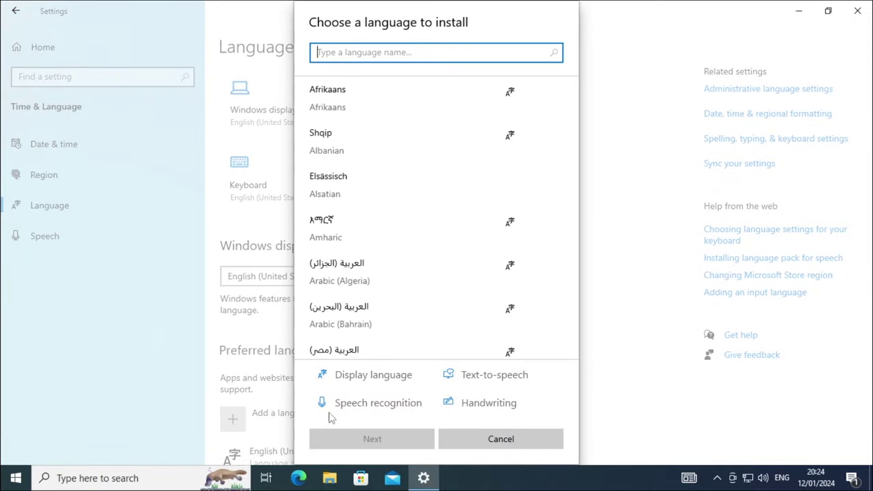
pyautogui.scroll(-10, 427, 197)
pyautogui.scroll(-15, 426, 198)
pyautogui.write('korean')
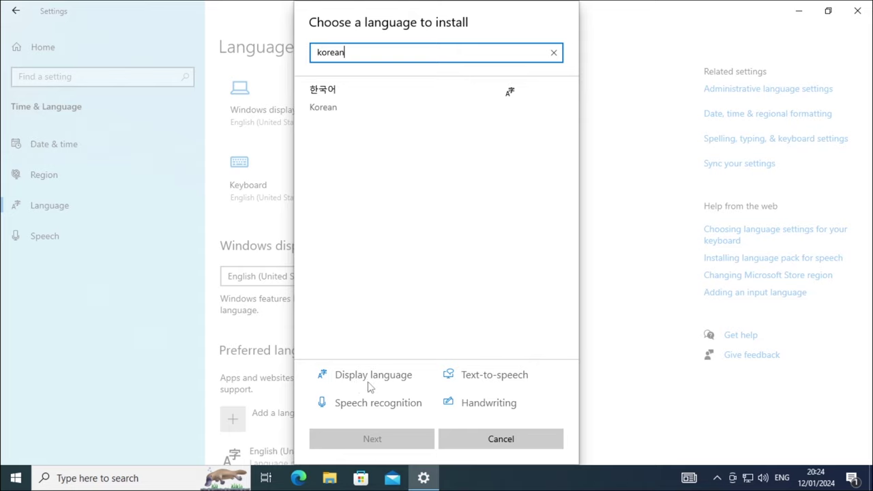
pyautogui.click(418, 90)
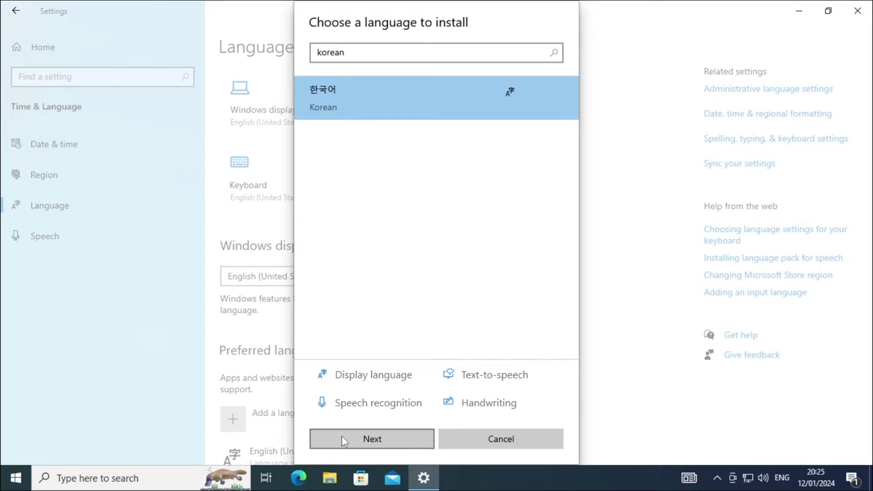
pyautogui.click(399, 440)
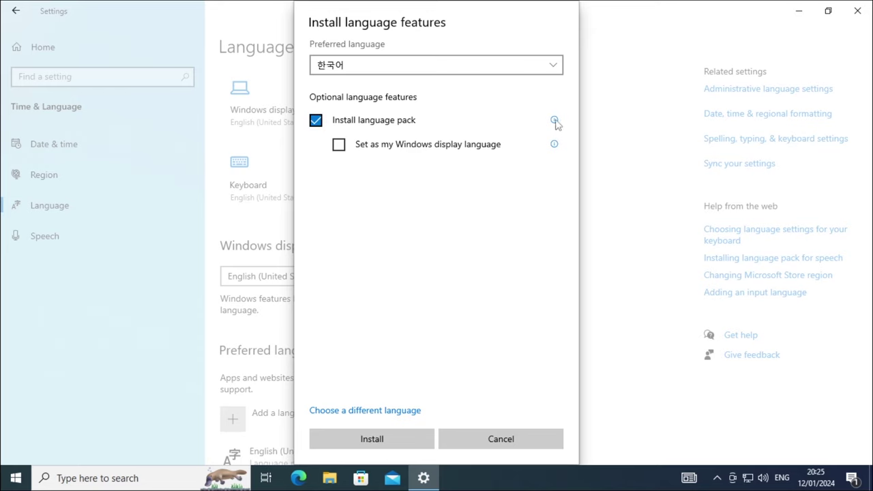
pyautogui.moveTo(556, 123)
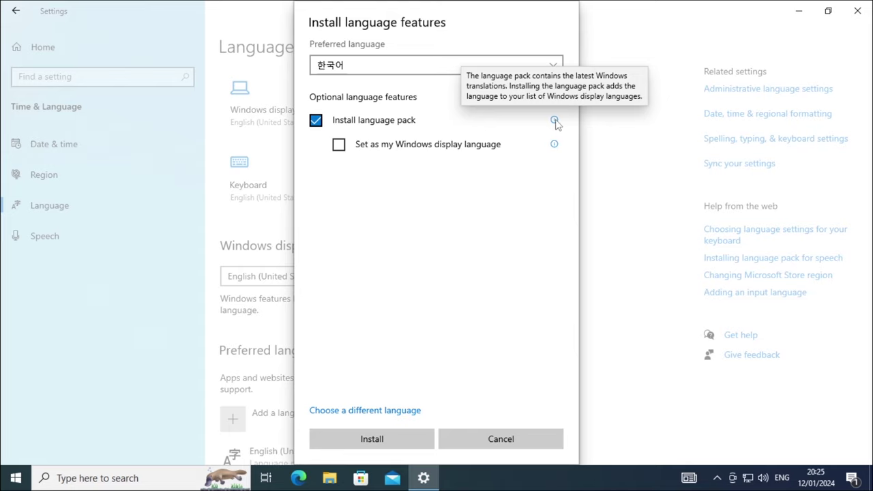
pyautogui.click(393, 440)
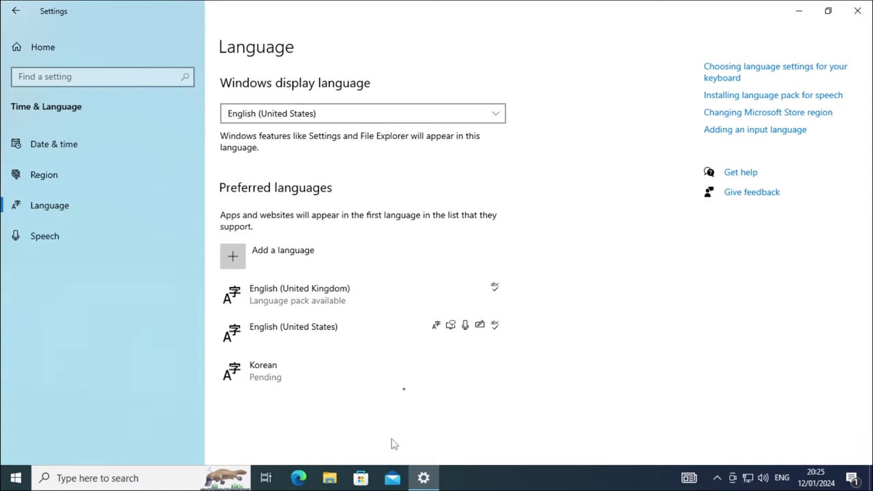
# - Set the Windows display language to 한국어 and postpone signing out until later
pyautogui.click(409, 387)
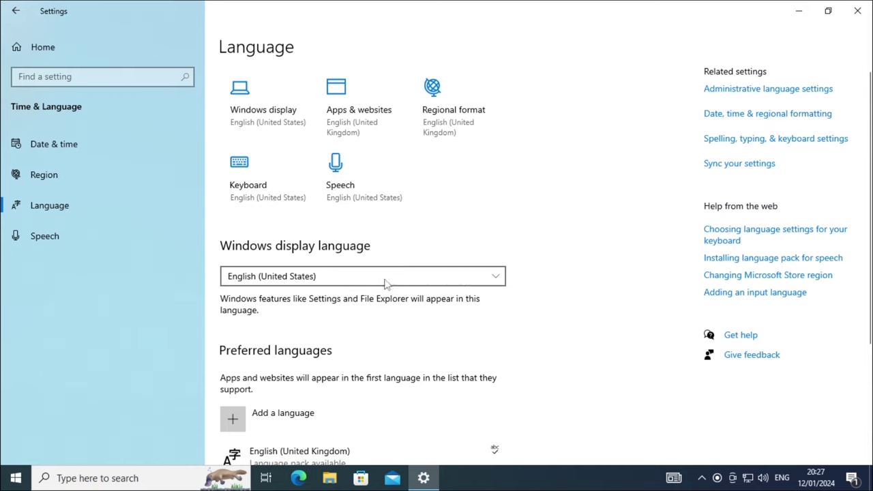
pyautogui.click(371, 280)
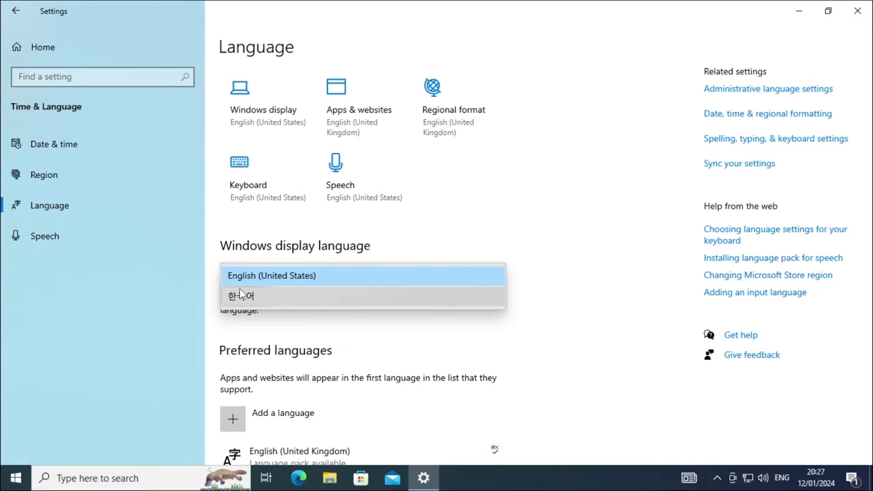
pyautogui.click(295, 301)
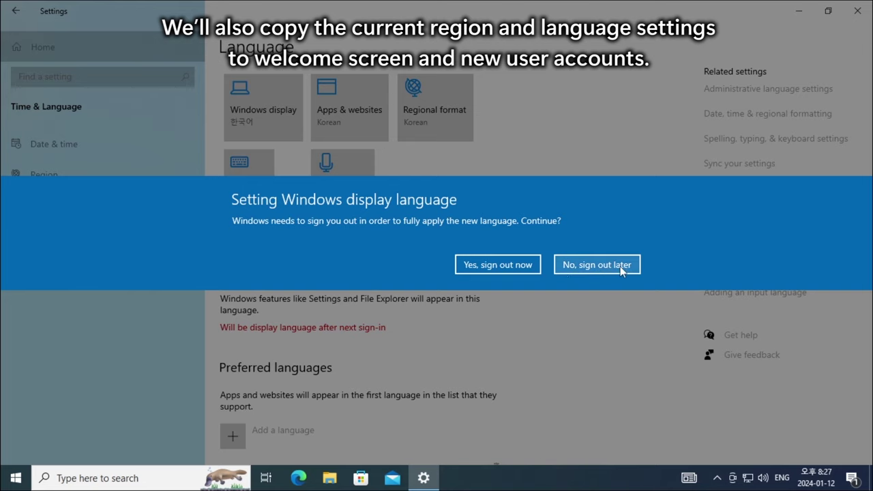
pyautogui.click(622, 267)
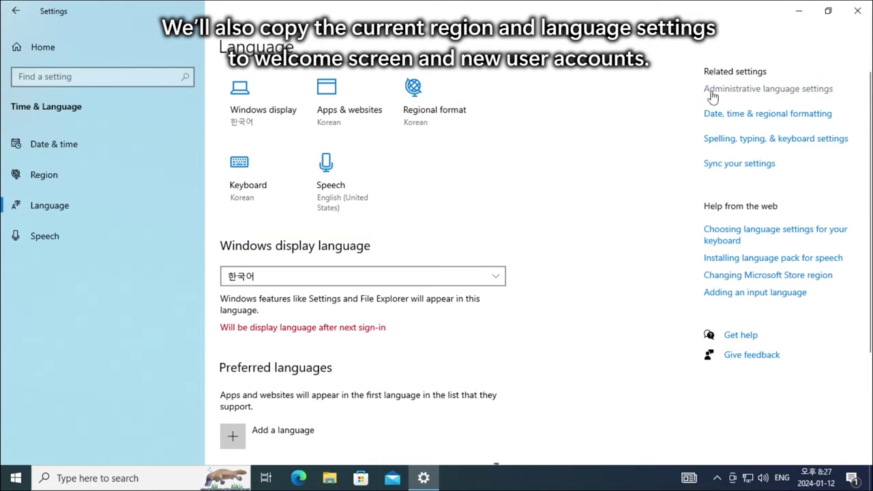
# - Copy the Korean settings to the welcome screen, system accounts and new user accounts
pyautogui.click(811, 99)
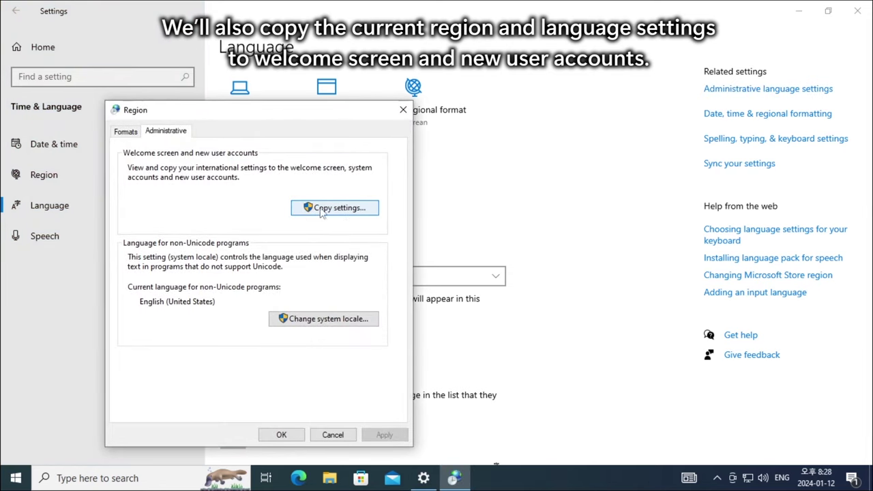
pyautogui.click(359, 210)
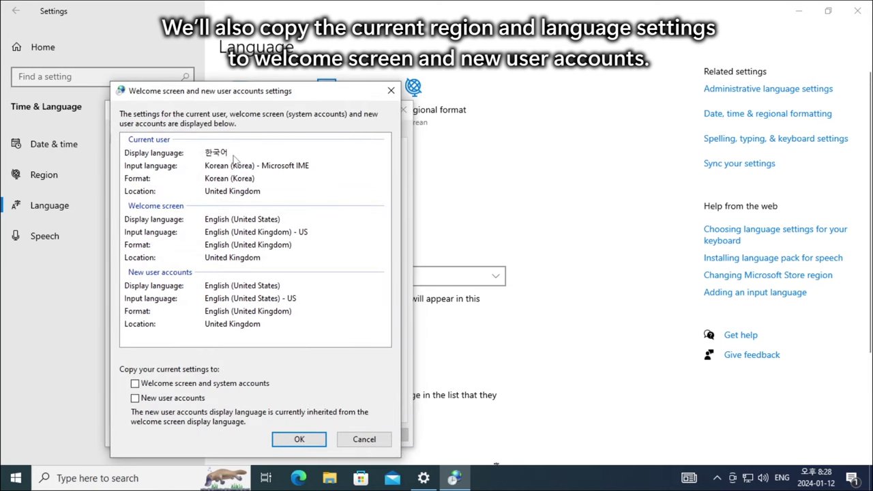
pyautogui.click(145, 154)
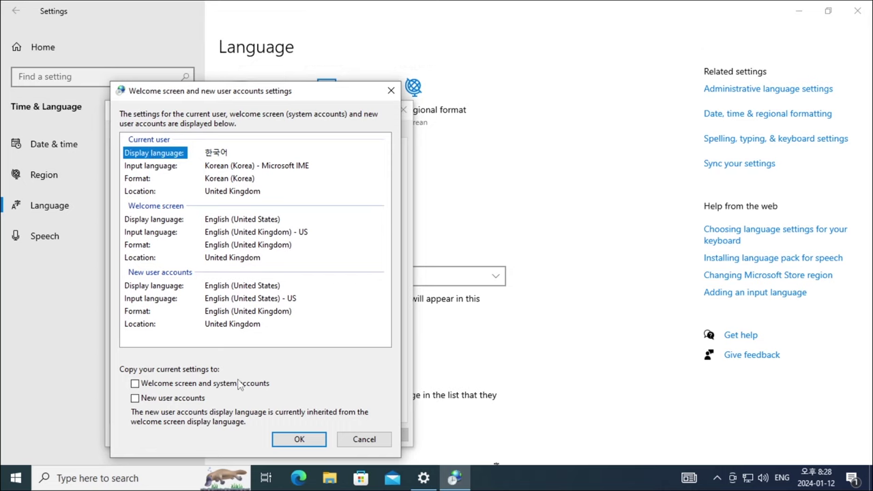
pyautogui.click(163, 385)
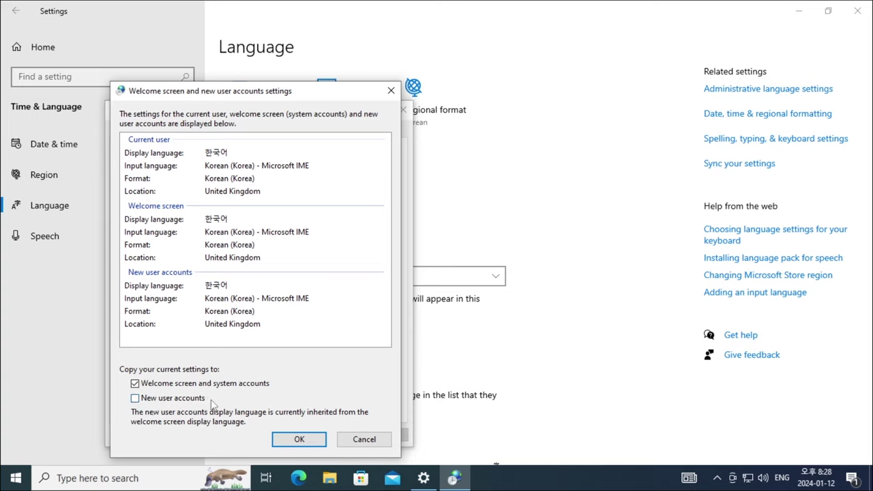
pyautogui.click(171, 398)
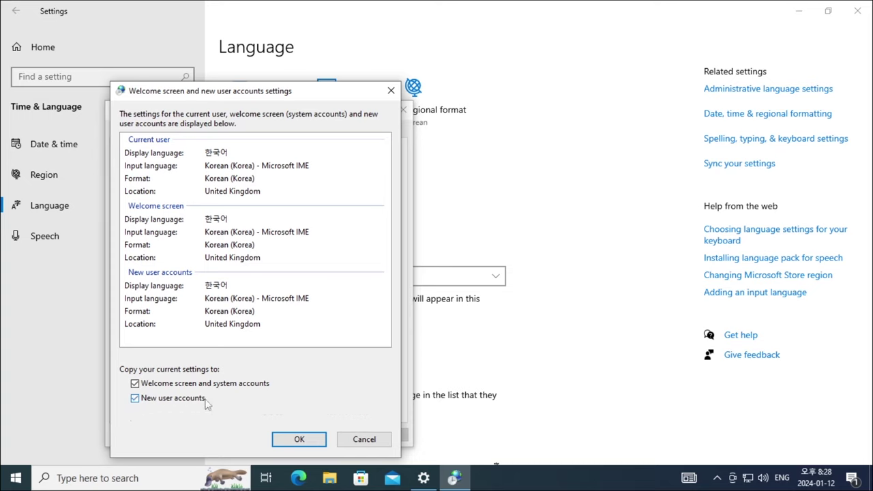
pyautogui.click(315, 440)
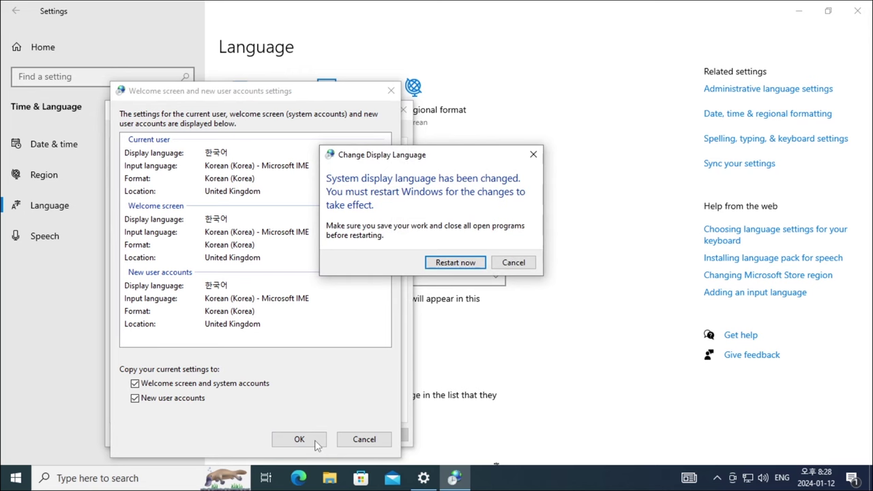
# - Close the Settings window
pyautogui.click(857, 11)
pyautogui.hotkey('alt', 'space')
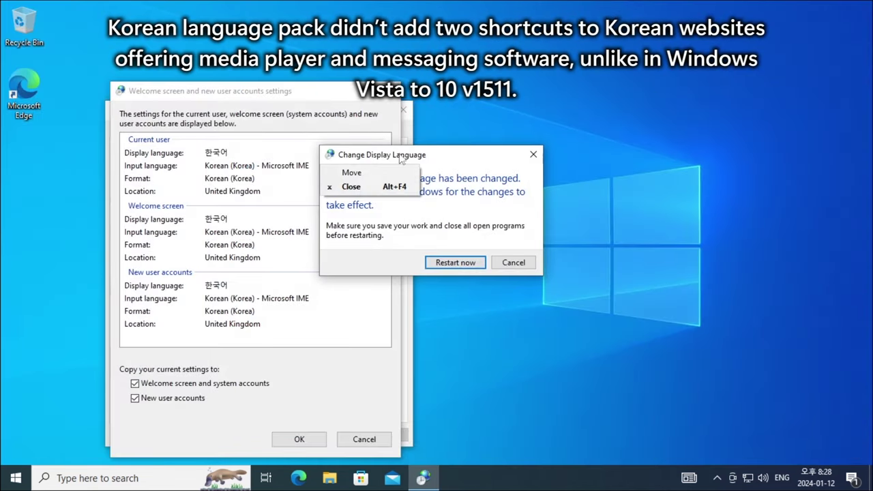
pyautogui.press('Escape')
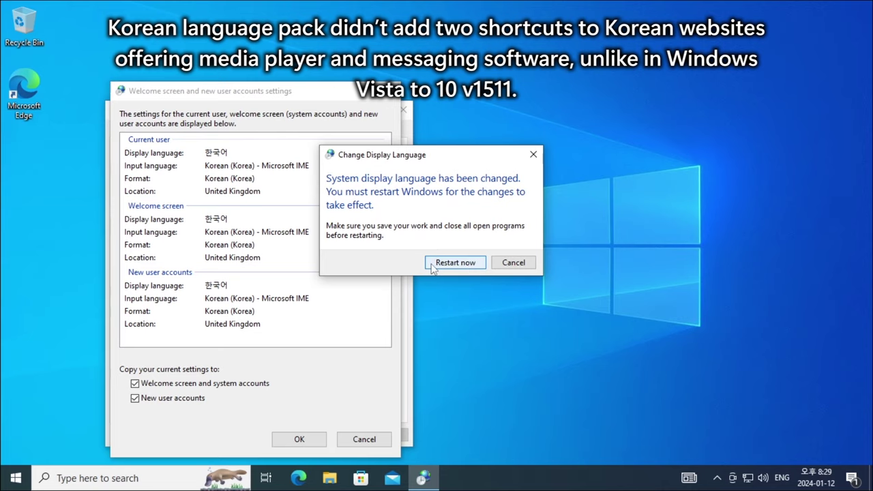
# - Restart Windows now so the Korean display language takes effect
pyautogui.click(470, 264)
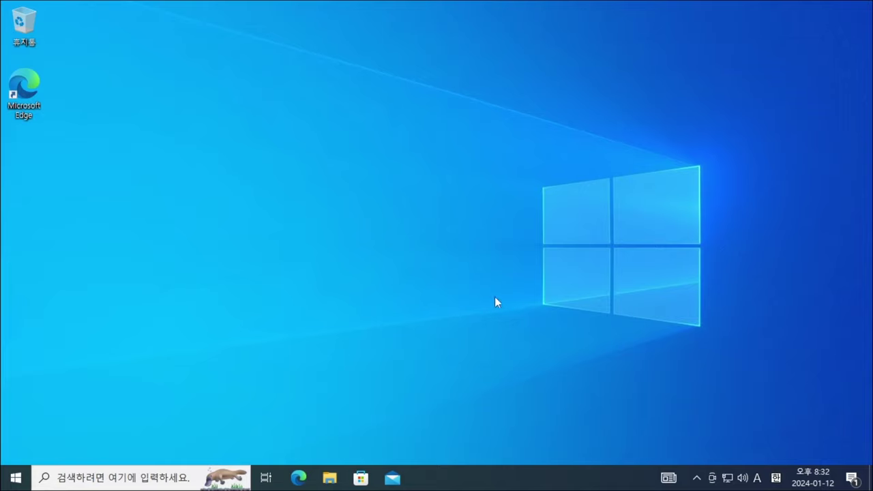
# - Run winver, then open the 시스템 About page and highlight the Windows 10 Pro edition
pyautogui.press('super+r')
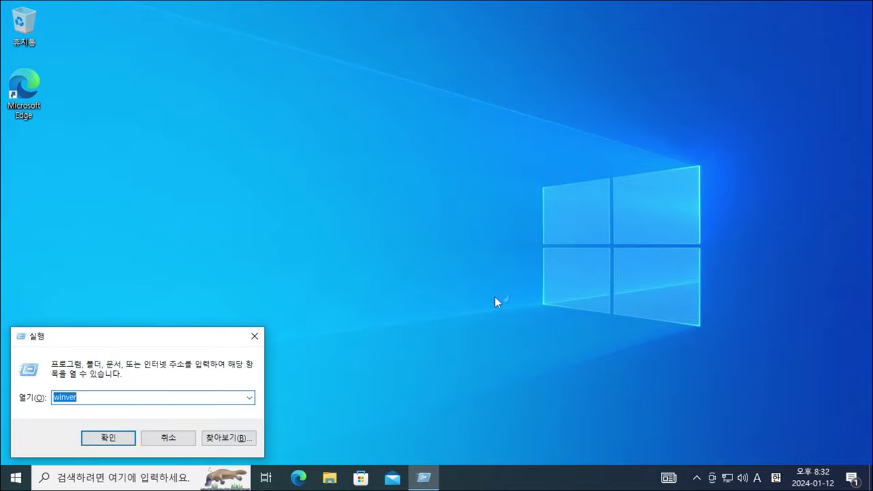
pyautogui.press('Return')
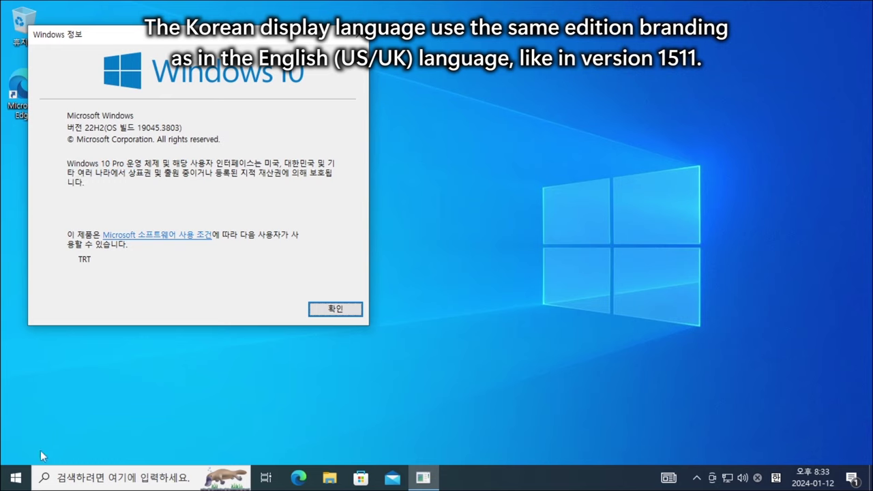
pyautogui.rightClick(17, 476)
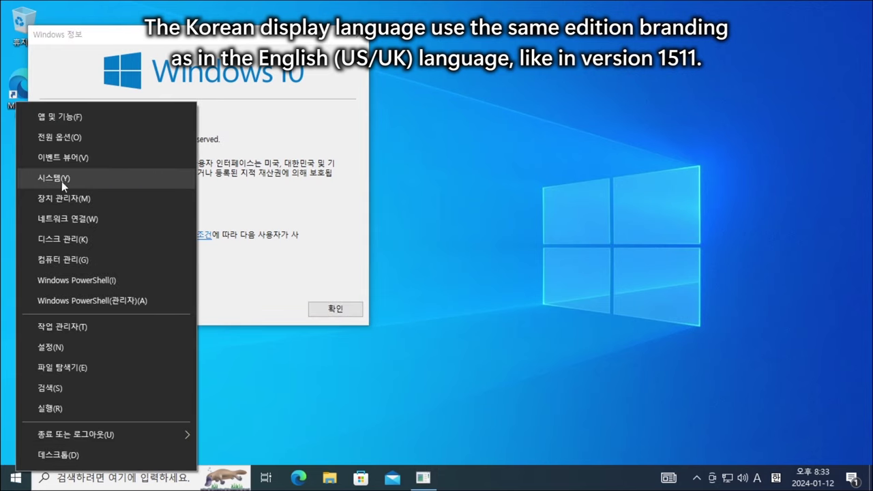
pyautogui.click(106, 178)
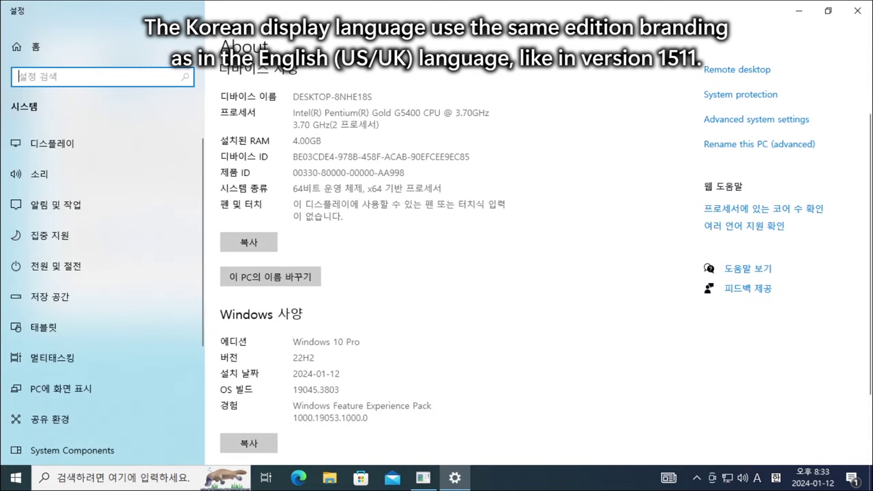
pyautogui.tripleClick(326, 342)
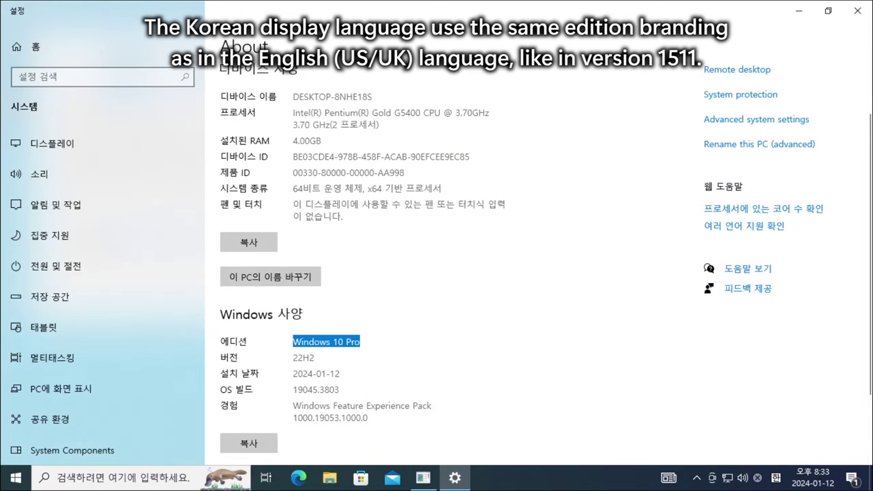
pyautogui.doubleClick(377, 12)
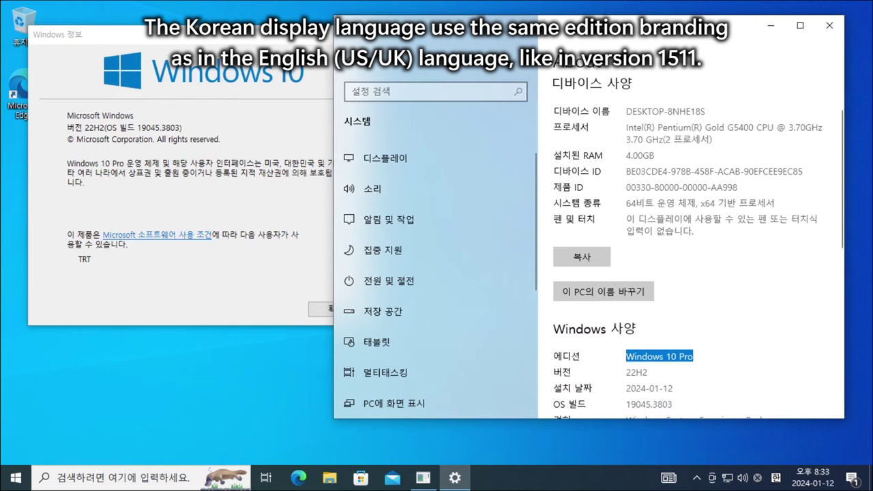
pyautogui.scroll(-1, 591, 38)
pyautogui.click(688, 295)
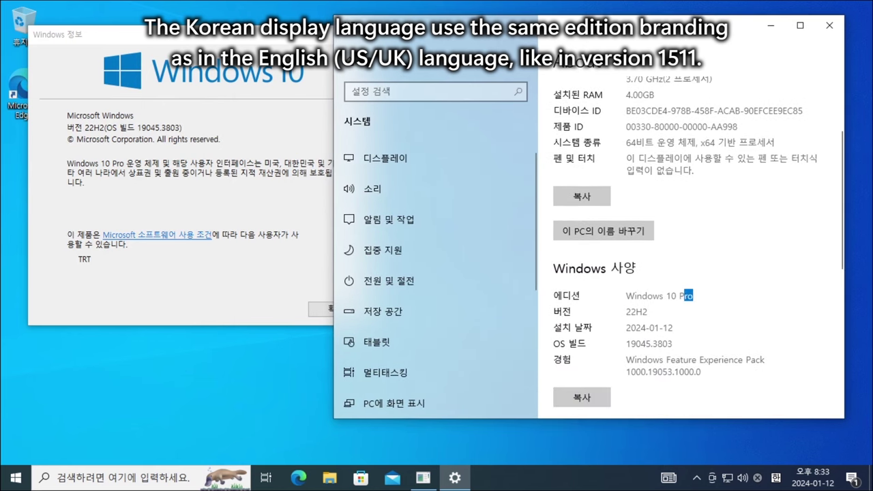
pyautogui.tripleClick(688, 295)
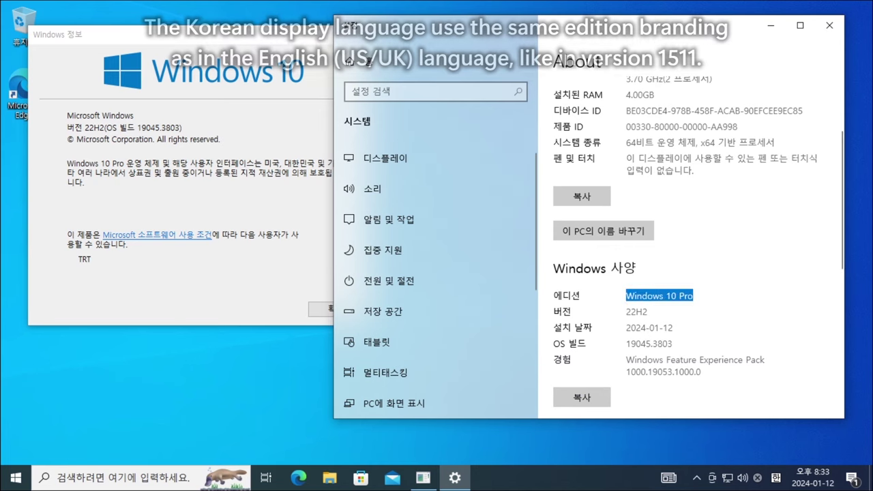
# - In the Start app list, expand the 접근성, 시스템, 보조프로그램, 관리 도구 and PowerShell folders
pyautogui.click(19, 481)
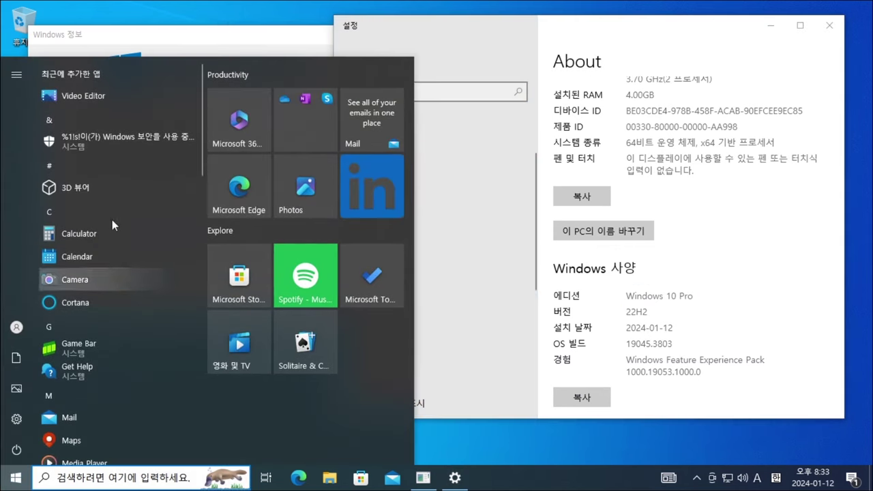
pyautogui.scroll(-10, 117, 196)
pyautogui.scroll(-10, 116, 202)
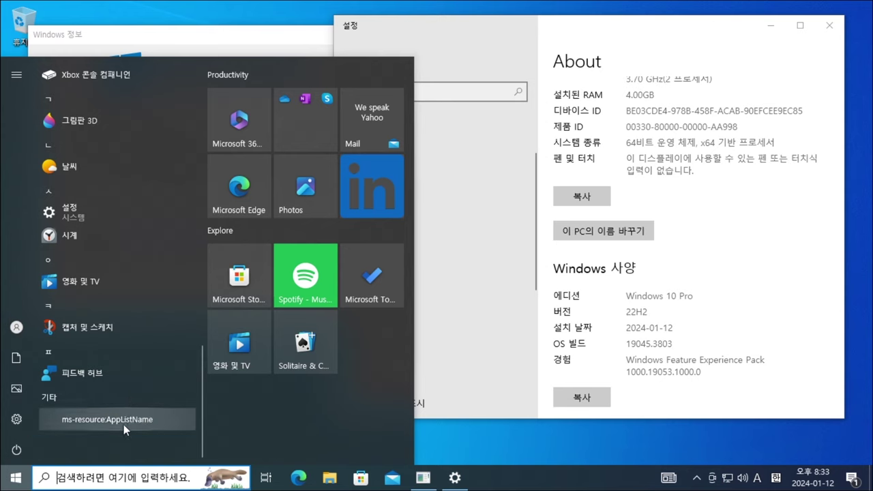
pyautogui.scroll(5, 122, 423)
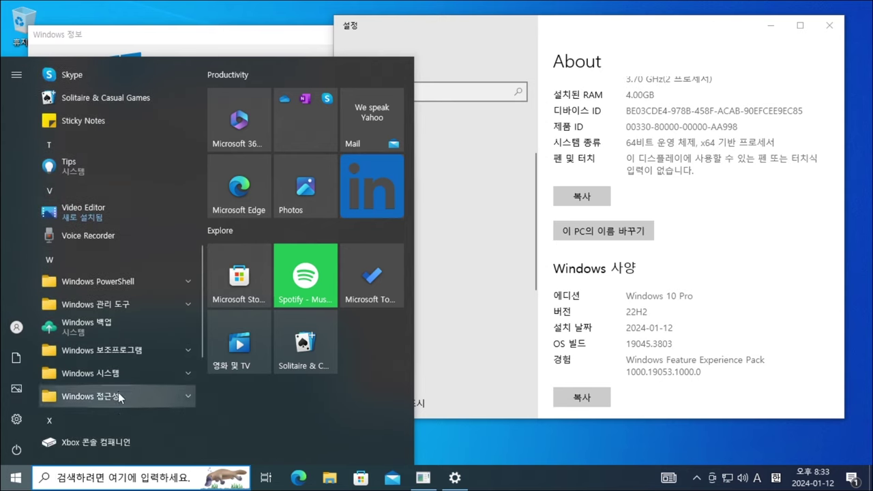
pyautogui.click(120, 395)
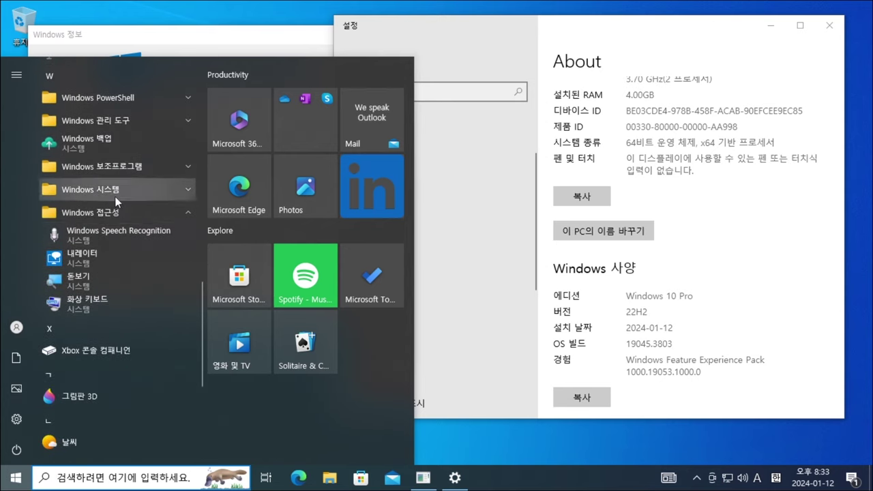
pyautogui.click(116, 194)
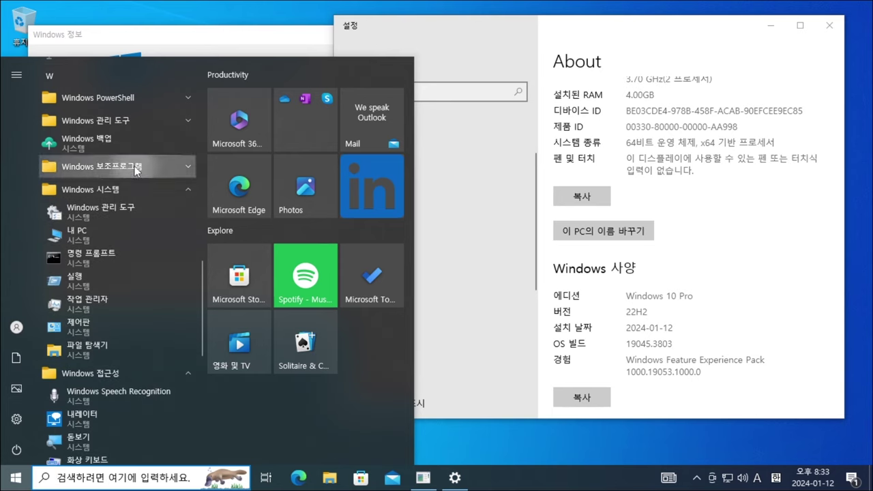
pyautogui.click(136, 170)
pyautogui.click(142, 122)
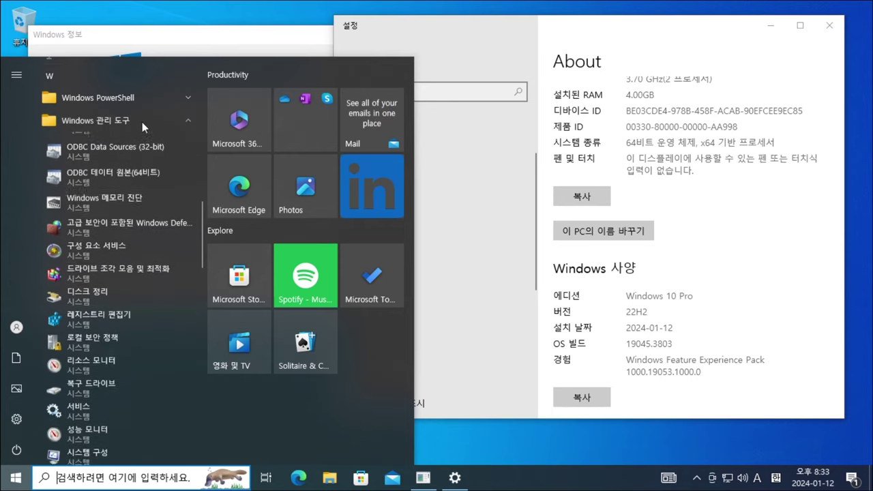
pyautogui.click(148, 98)
# - Scroll through the expanded folders to review their Korean-labelled apps
pyautogui.scroll(-6, 133, 273)
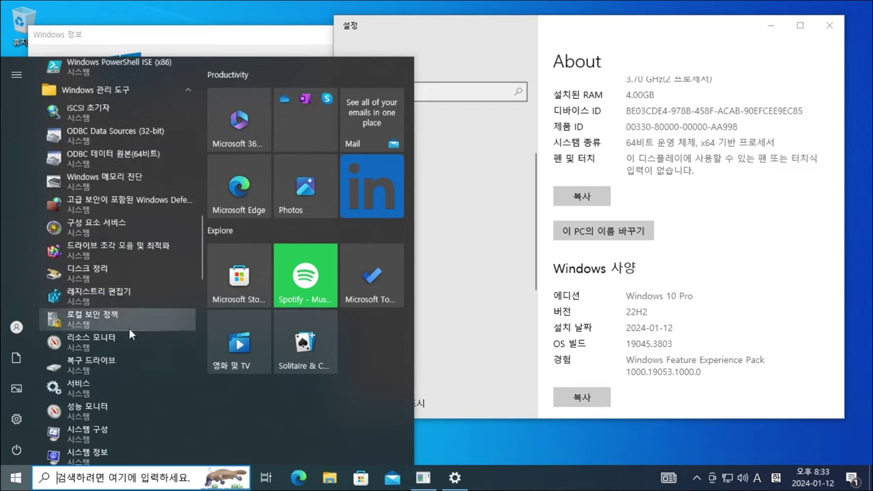
pyautogui.scroll(-8, 125, 297)
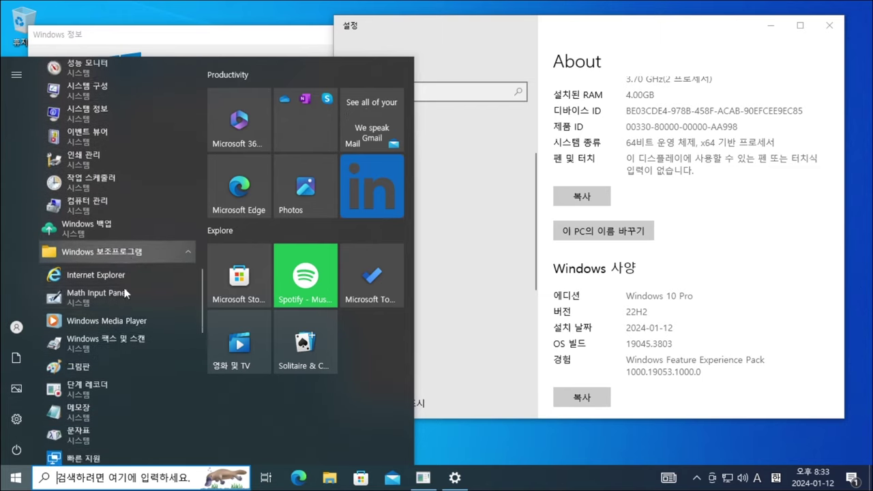
pyautogui.scroll(-10, 125, 287)
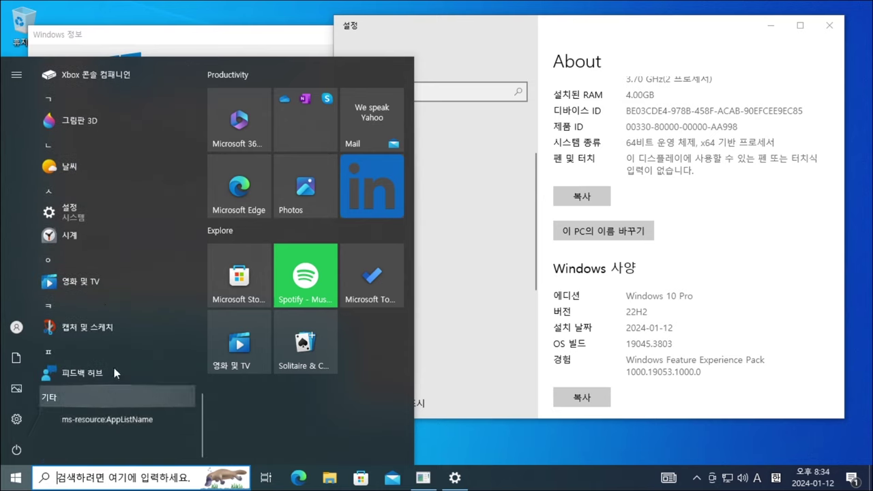
pyautogui.scroll(4, 114, 359)
pyautogui.scroll(10, 109, 300)
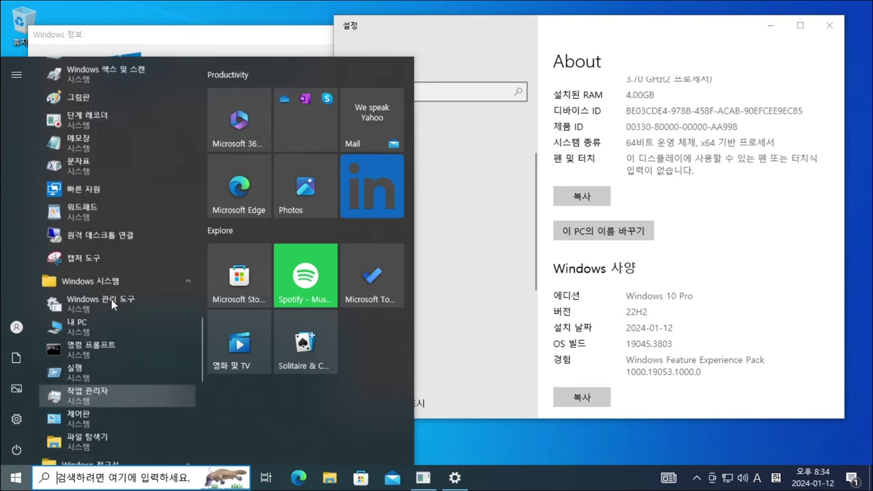
pyautogui.scroll(6, 114, 316)
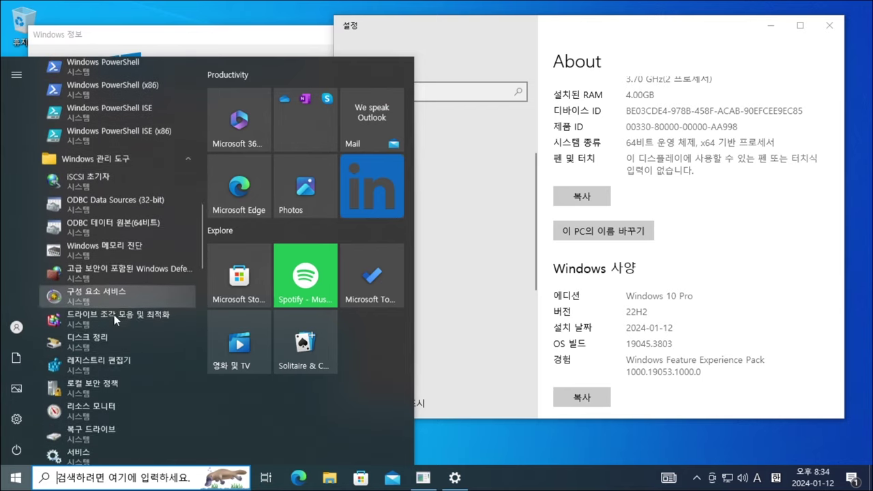
pyautogui.scroll(8, 108, 341)
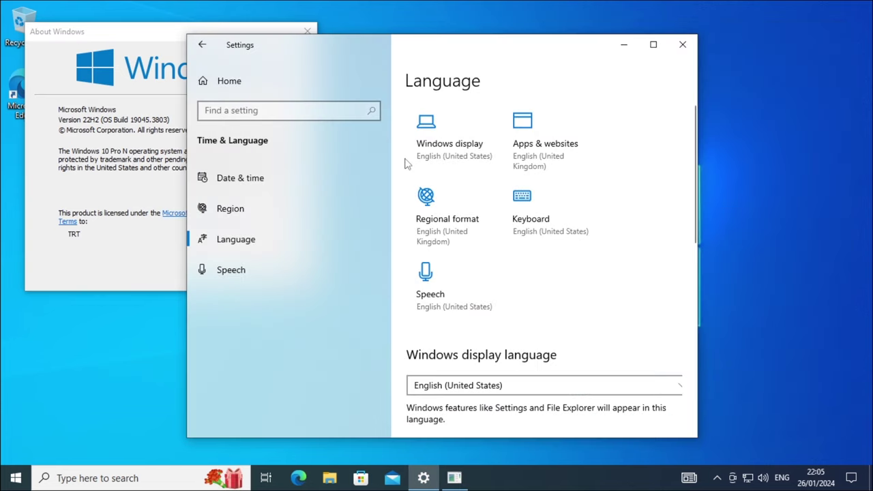
# - Add 한국어 as a preferred language, installing only the pack without handwriting or text-to-speech
pyautogui.scroll(-2, 405, 169)
pyautogui.scroll(-3, 405, 168)
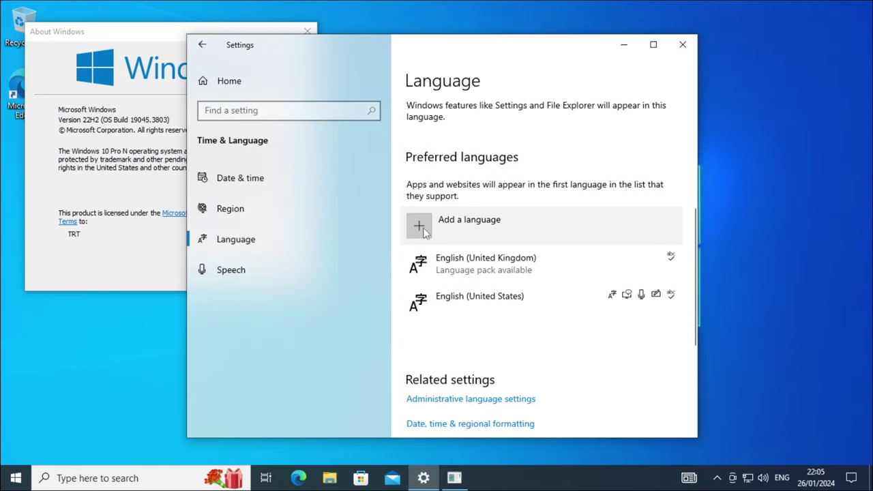
pyautogui.click(495, 237)
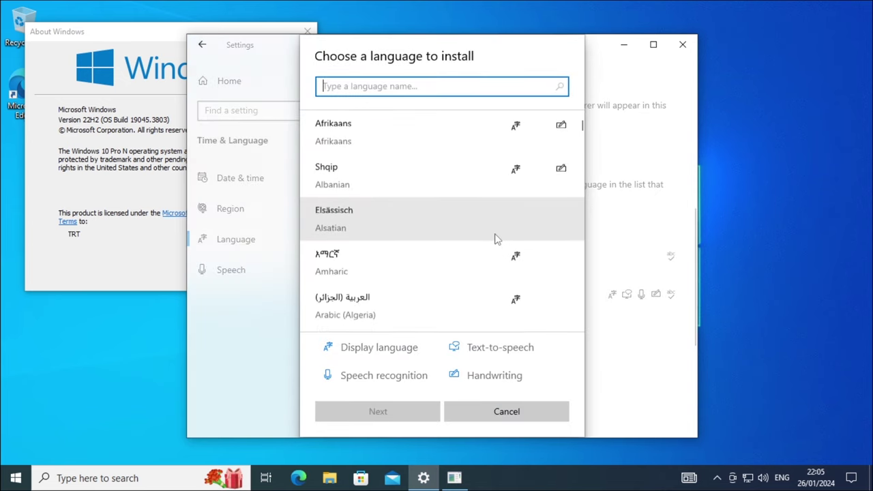
pyautogui.write('korean')
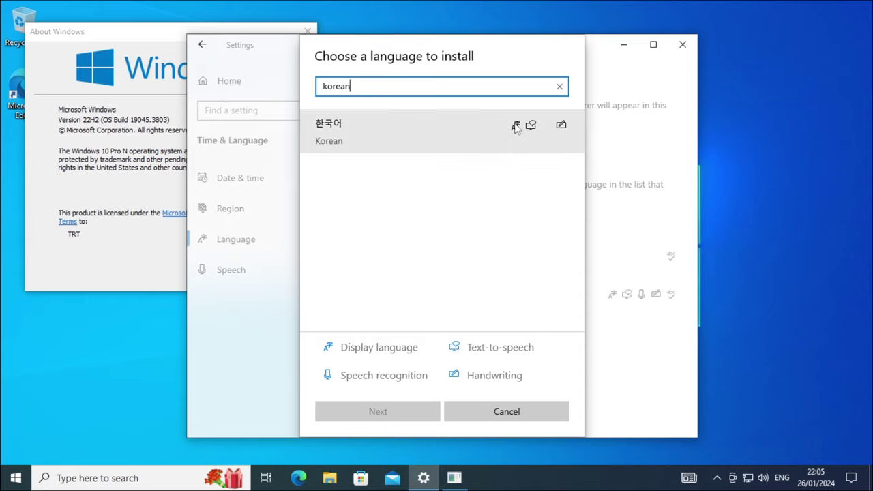
pyautogui.moveTo(516, 130)
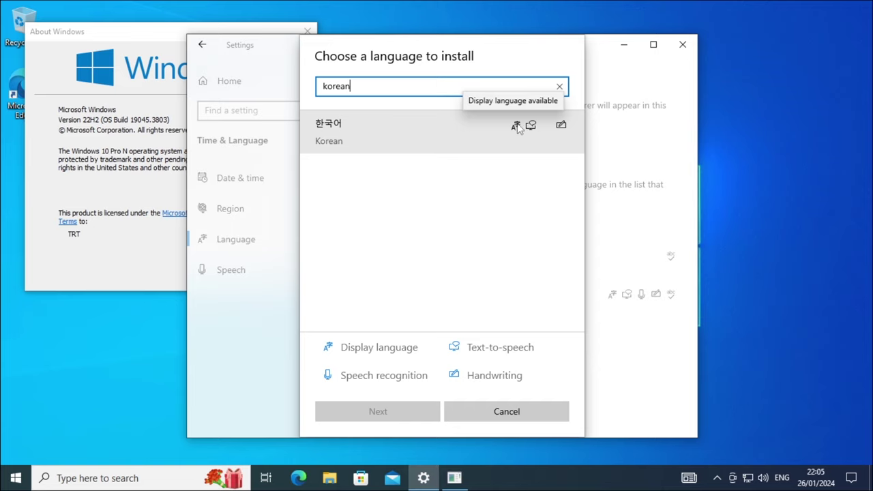
pyautogui.click(516, 129)
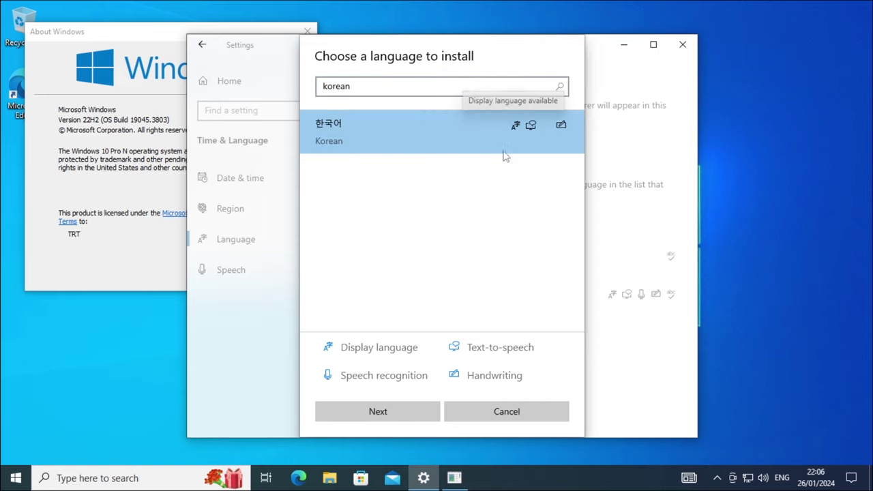
pyautogui.click(397, 416)
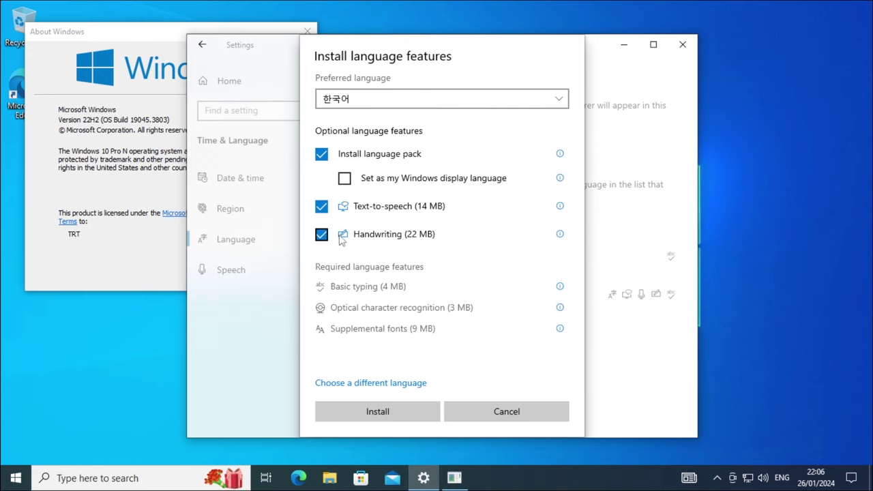
pyautogui.click(341, 237)
pyautogui.click(368, 208)
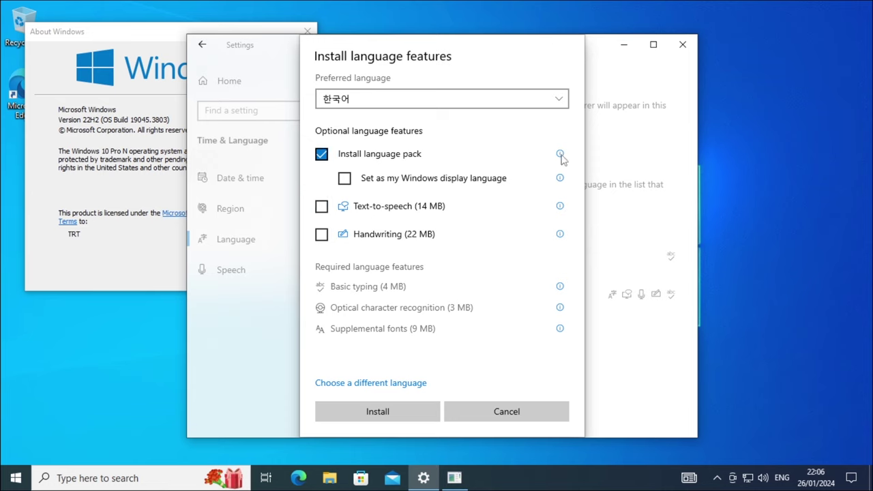
pyautogui.moveTo(561, 157)
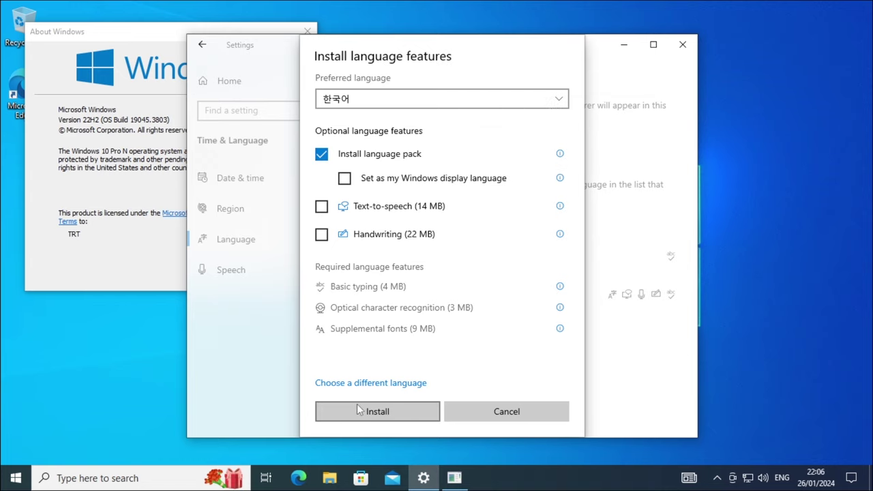
pyautogui.click(404, 420)
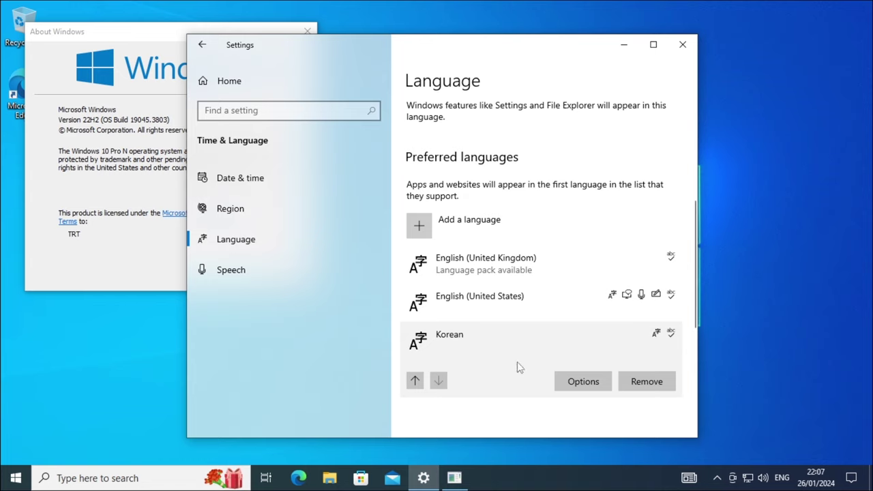
# - Set the Windows display language to 한국어 and postpone signing out until later
pyautogui.moveTo(655, 338)
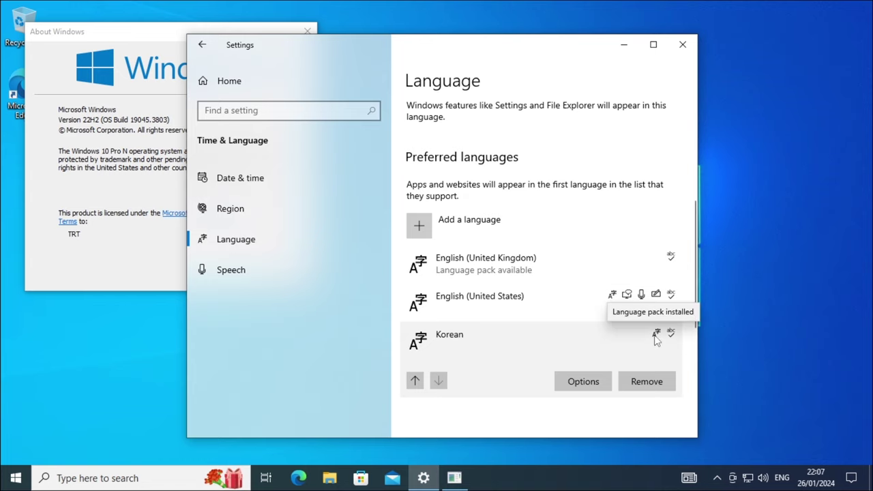
pyautogui.scroll(5, 655, 339)
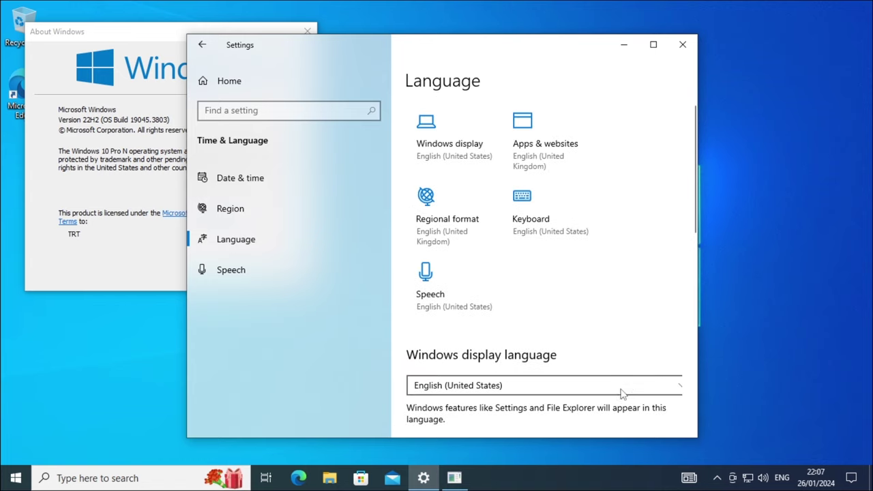
pyautogui.click(549, 386)
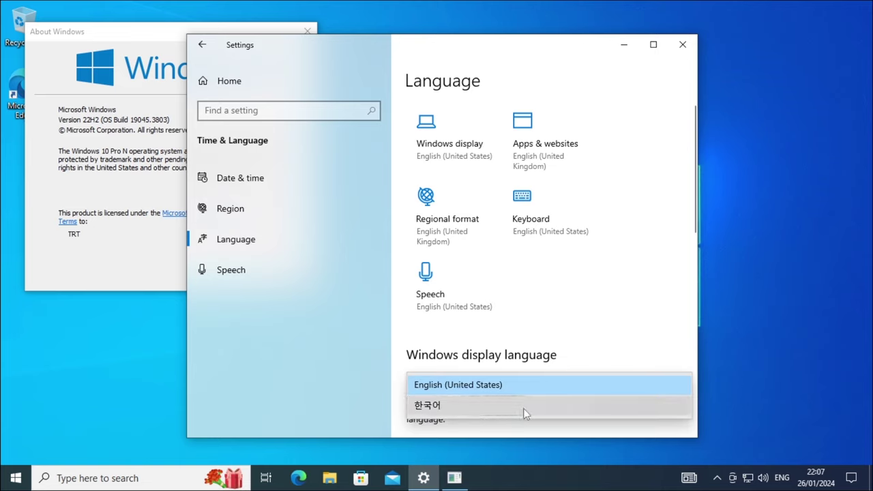
pyautogui.click(503, 407)
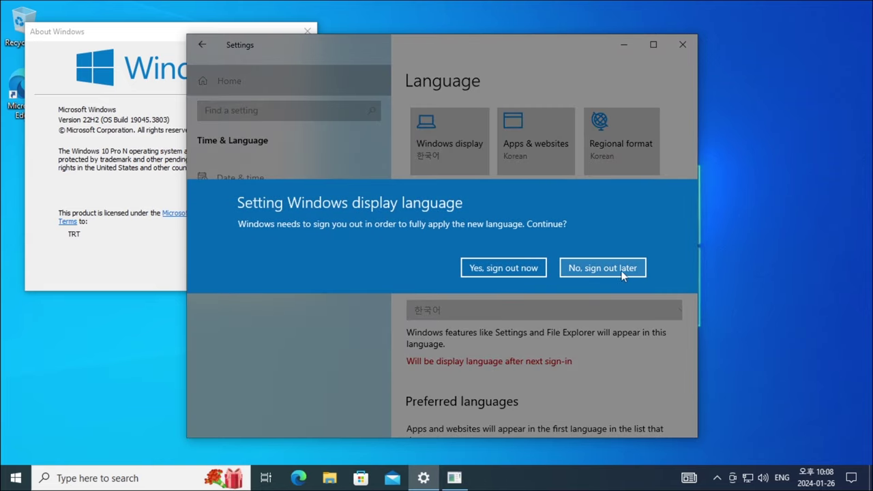
pyautogui.click(624, 269)
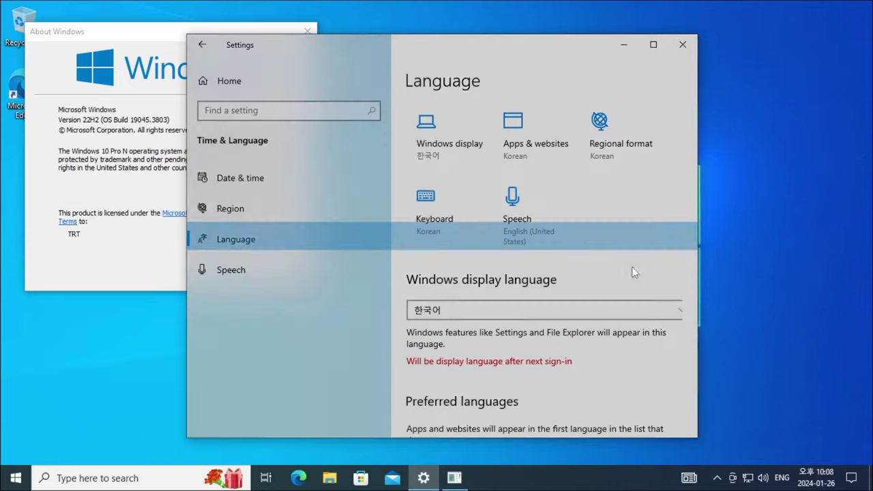
pyautogui.scroll(-10, 692, 229)
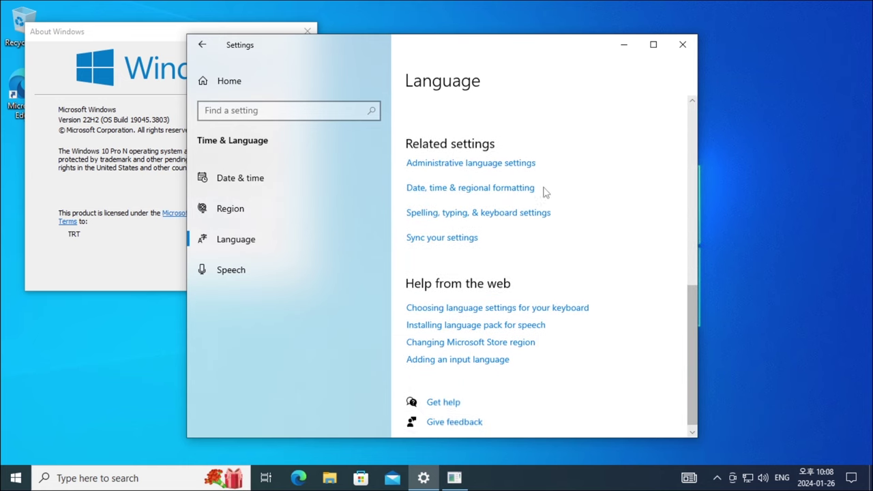
# - Copy the Korean language settings to the welcome screen and new user accounts
pyautogui.click(516, 165)
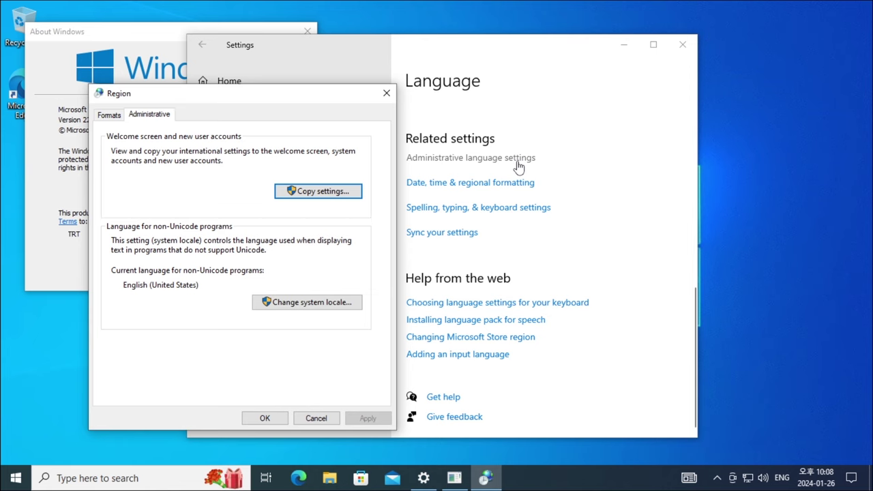
pyautogui.click(300, 193)
pyautogui.moveTo(150, 40); pyautogui.dragTo(687, 33)
pyautogui.click(158, 349)
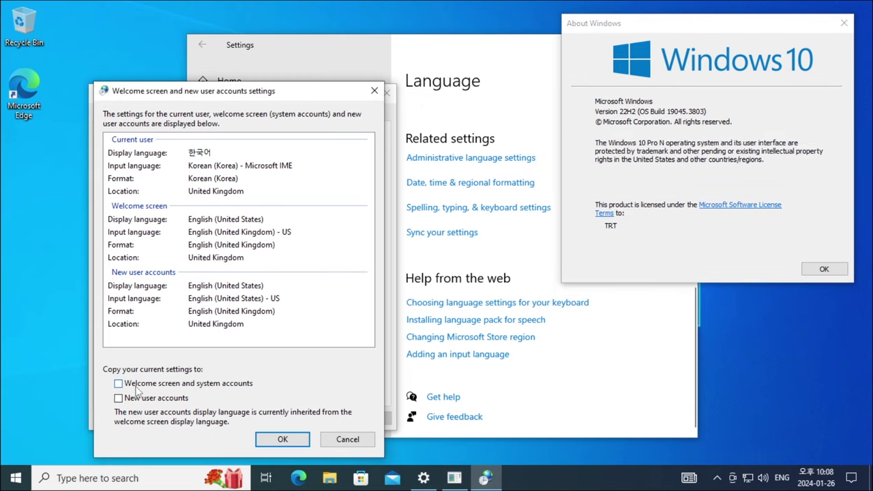
pyautogui.click(240, 388)
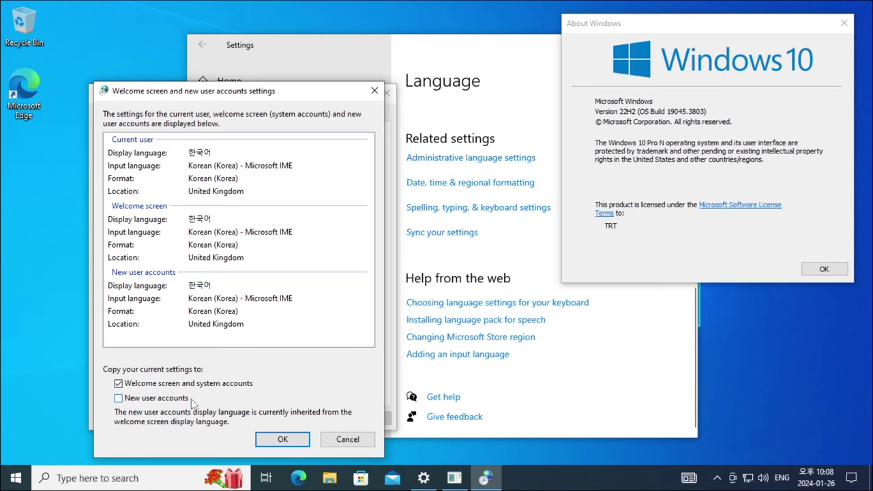
pyautogui.click(151, 402)
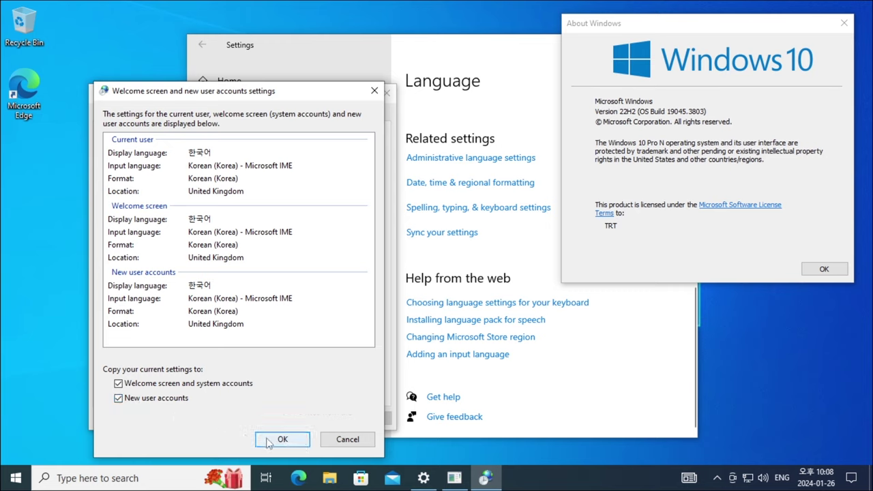
pyautogui.click(294, 441)
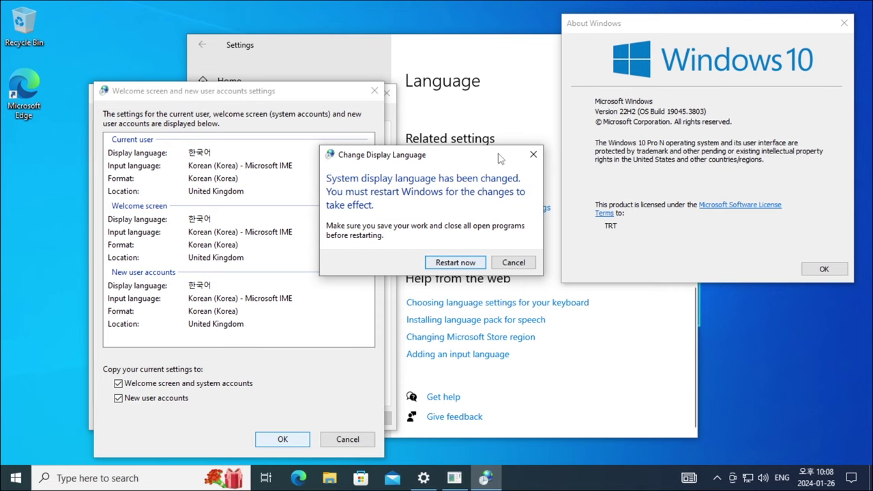
# - Close Settings and About Windows, then restart to apply the Korean display language
pyautogui.click(539, 129)
pyautogui.click(675, 46)
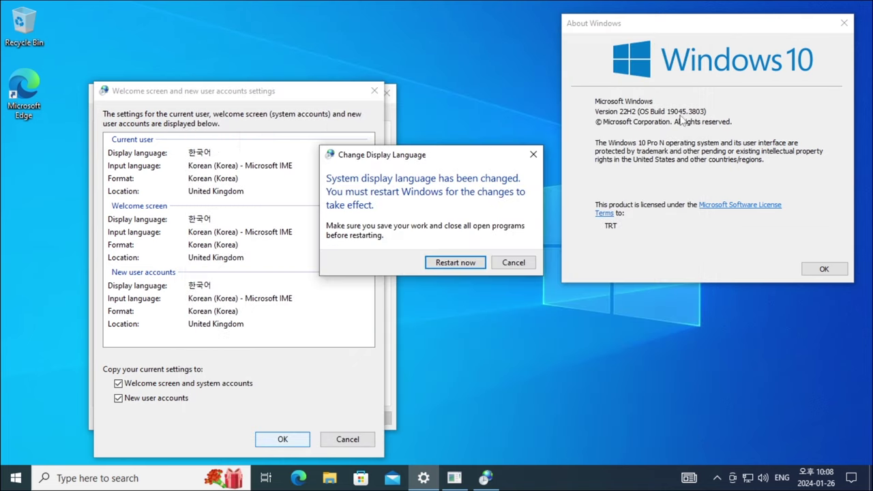
pyautogui.click(824, 269)
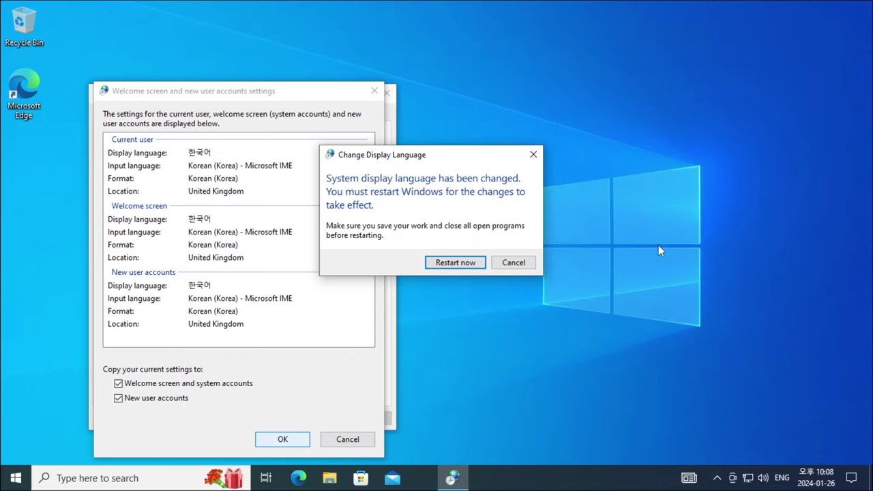
pyautogui.click(468, 265)
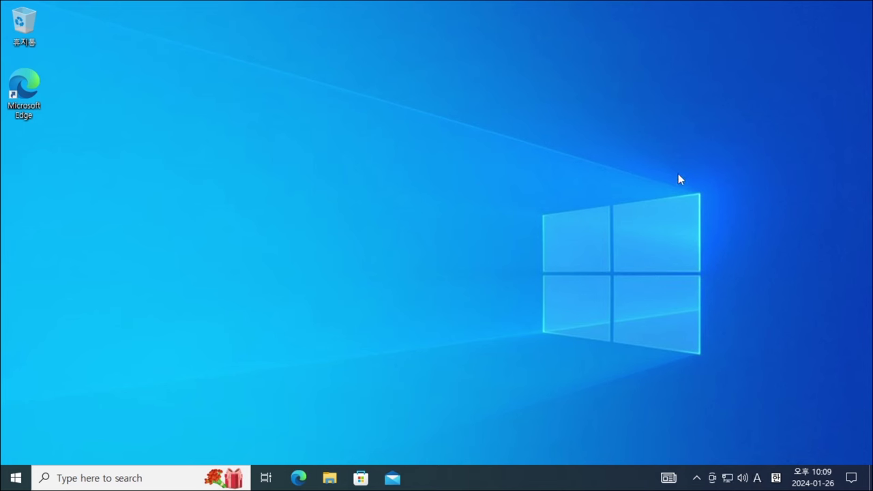
# - Run winver to show the Korean About Windows dialog: Windows 10 Pro N, 22H2, build 19045.3803
pyautogui.press('super+r')
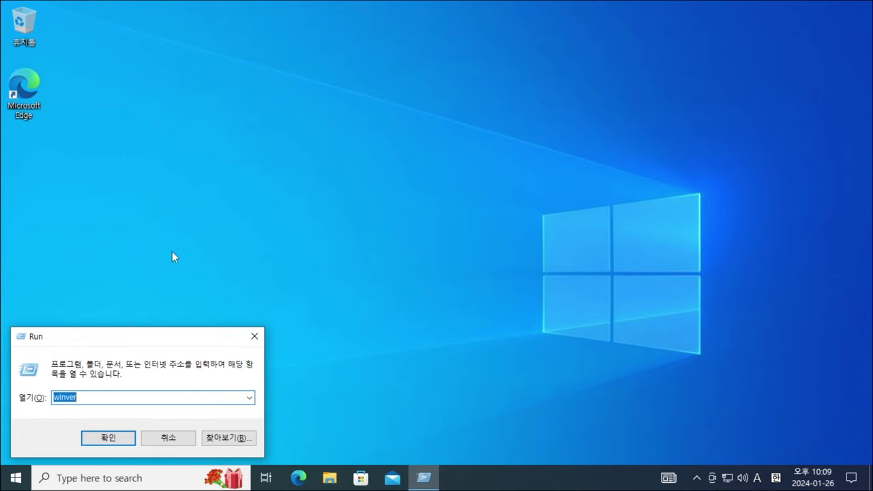
pyautogui.press('Return')
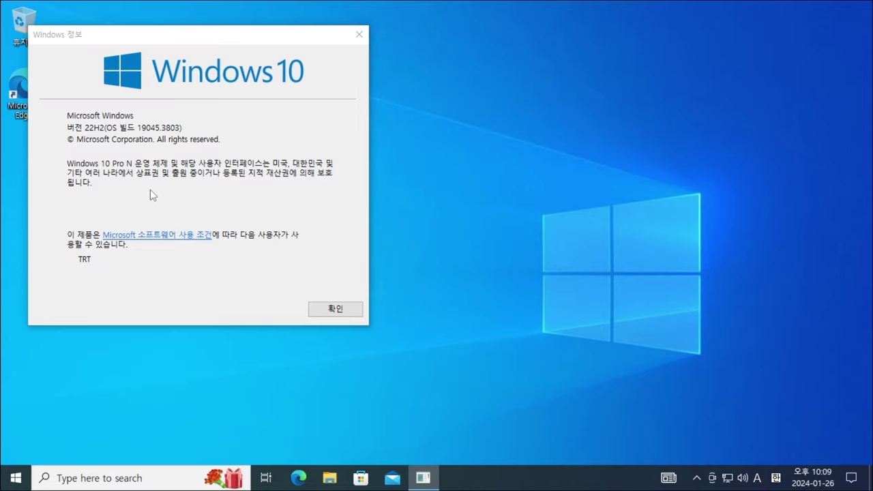
pyautogui.click(170, 190)
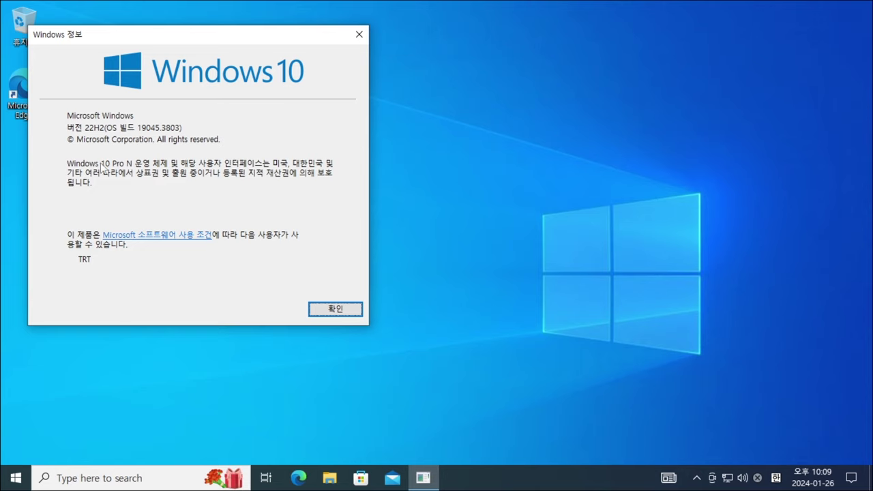
# - Open the 시스템 About page and highlight the Windows 10 Pro N edition under Windows specifications
pyautogui.rightClick(14, 481)
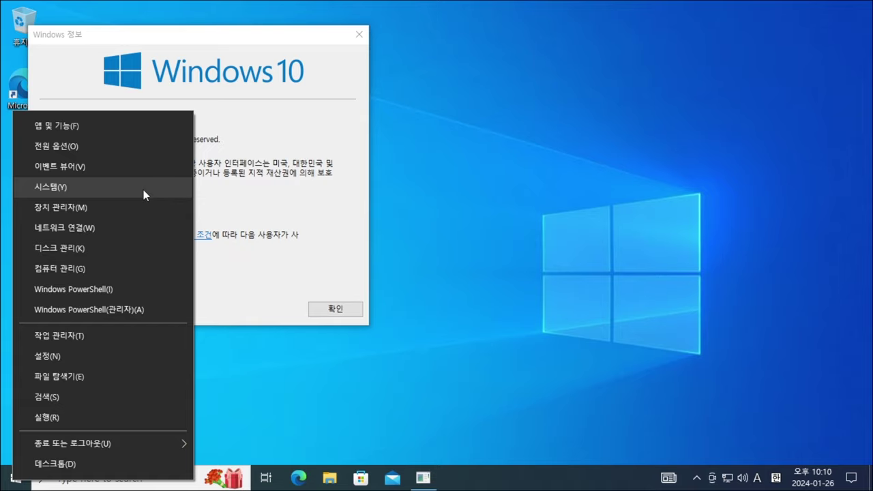
pyautogui.click(122, 188)
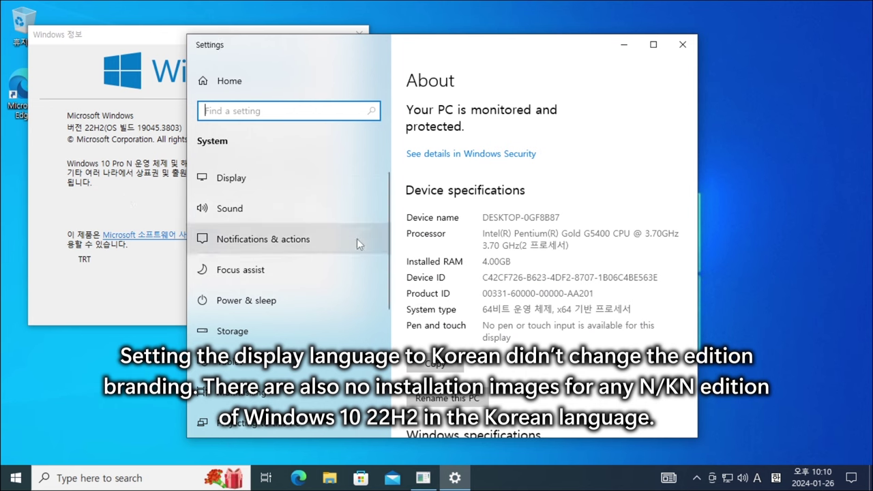
pyautogui.scroll(-1, 545, 258)
pyautogui.scroll(-2, 548, 259)
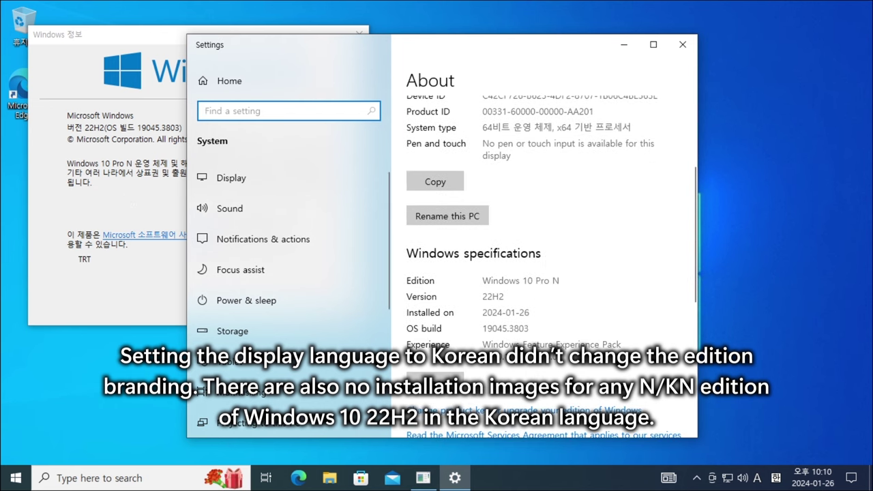
pyautogui.moveTo(561, 280); pyautogui.dragTo(480, 280)
pyautogui.click(480, 280)
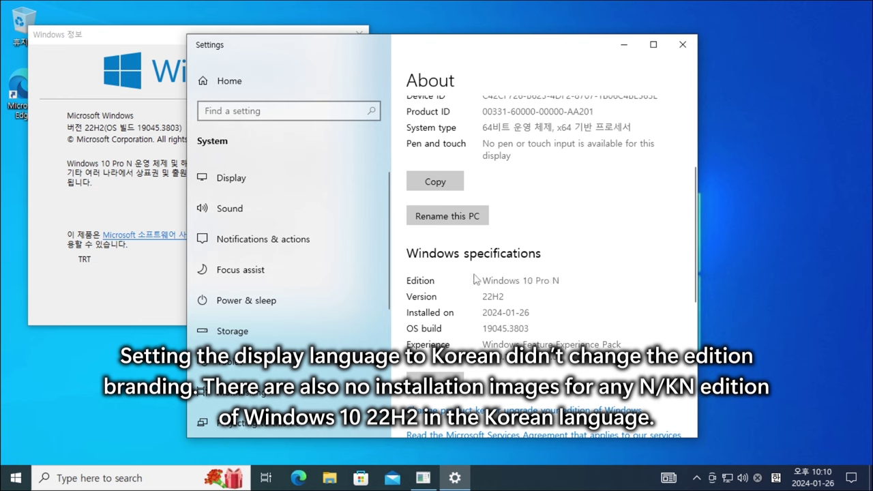
pyautogui.scroll(-2, 519, 273)
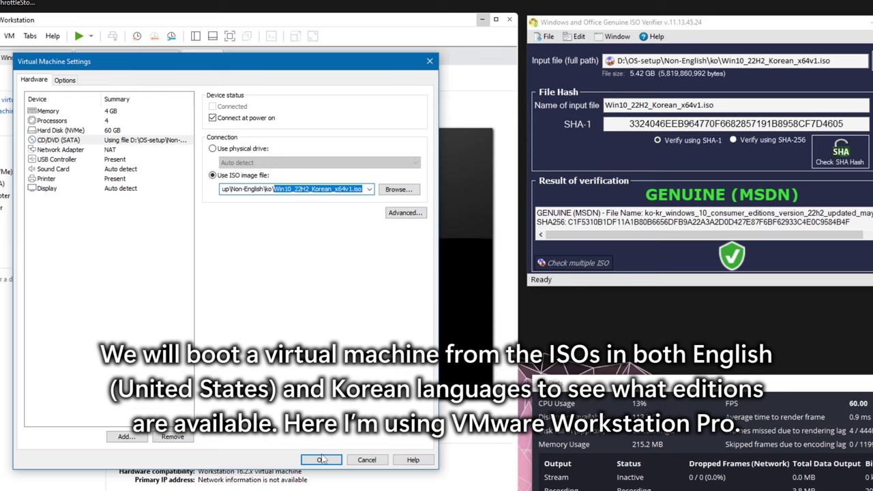
# - Boot the VM from the Korean ISO and start 한국어 setup without a product key
pyautogui.press('Return')
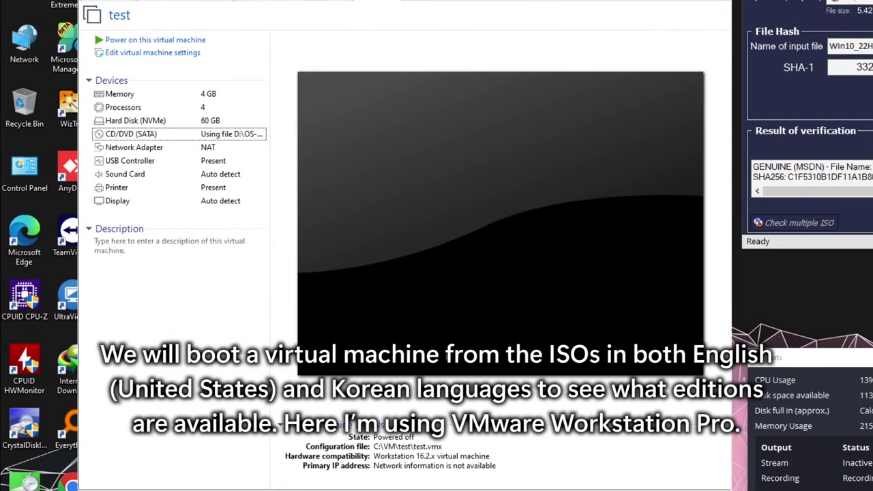
pyautogui.hotkey('ctrl', 'b')
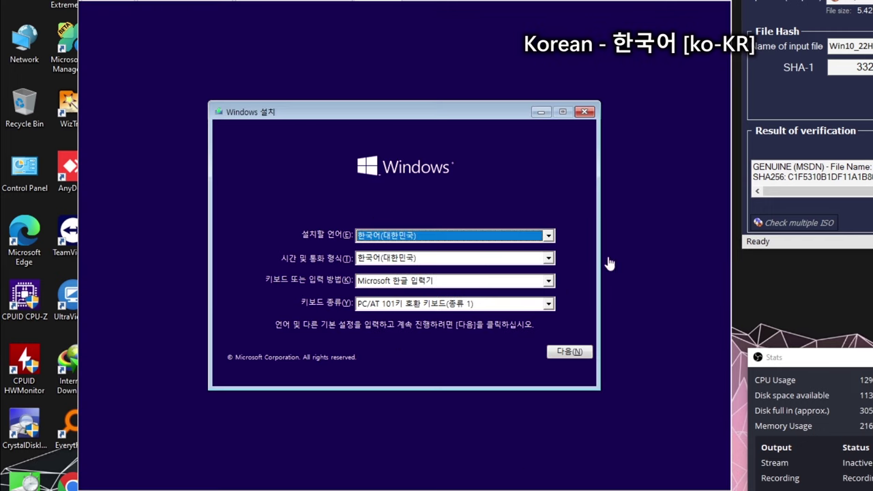
pyautogui.click(463, 238)
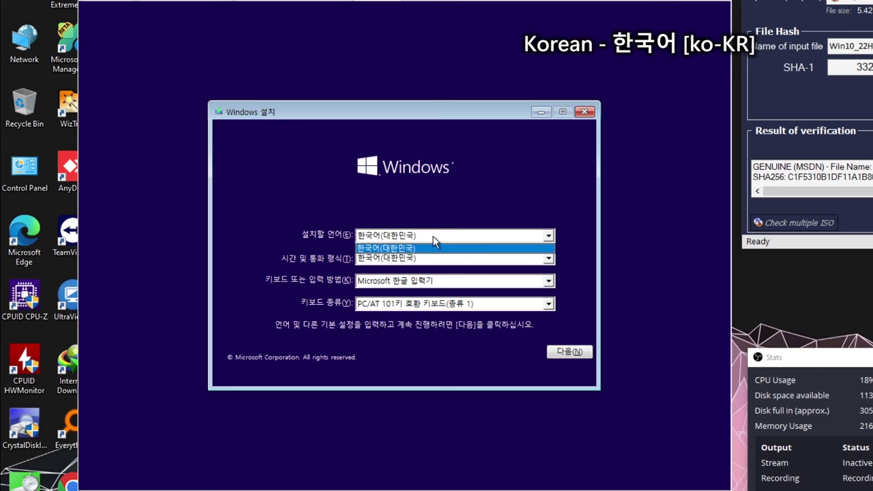
pyautogui.click(424, 251)
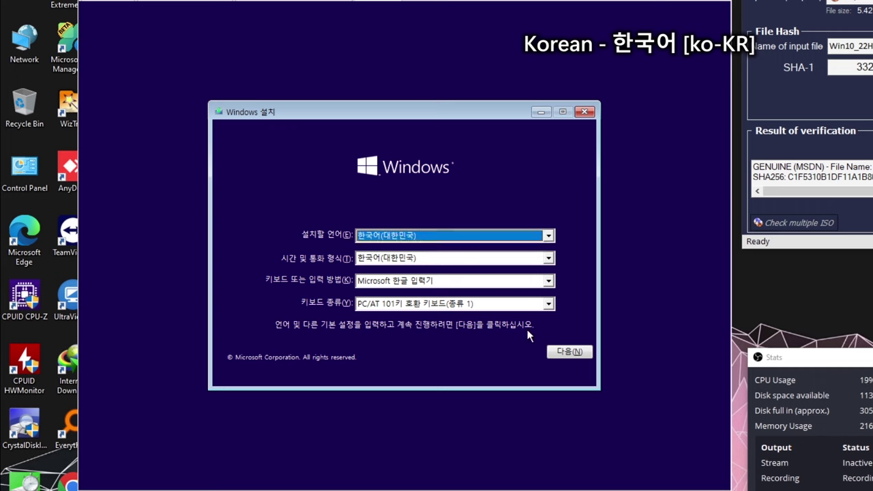
pyautogui.click(577, 355)
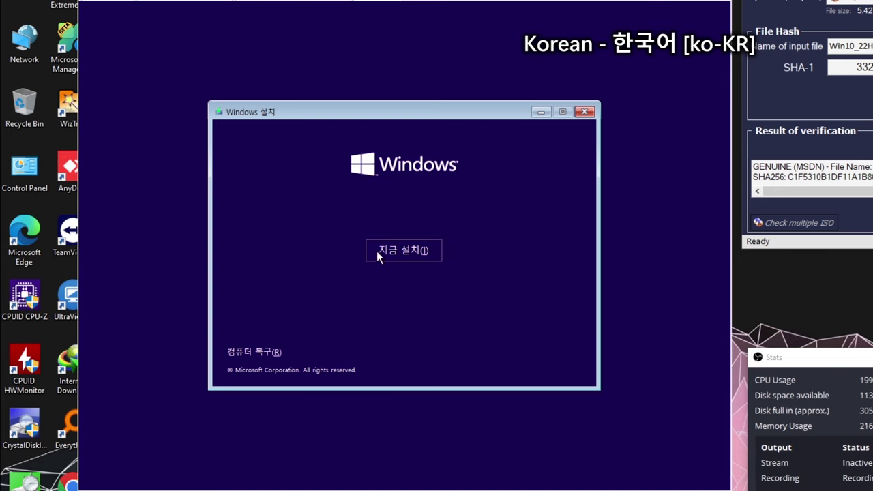
pyautogui.click(432, 253)
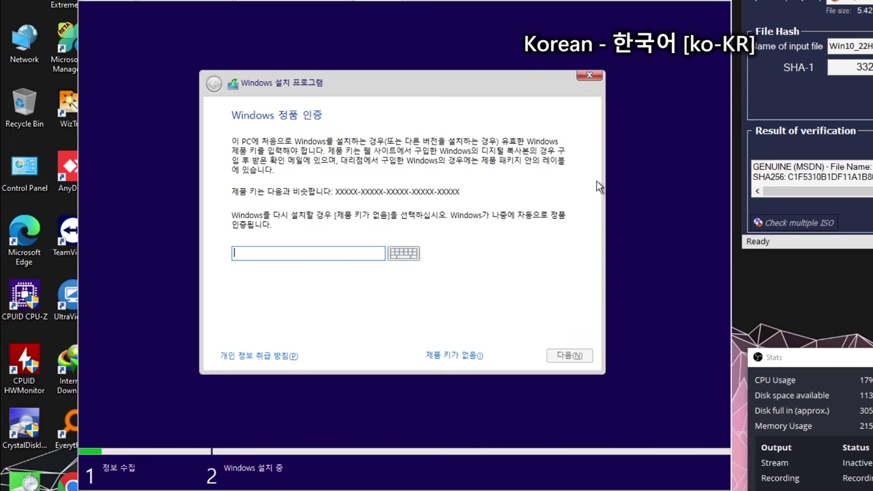
pyautogui.click(427, 356)
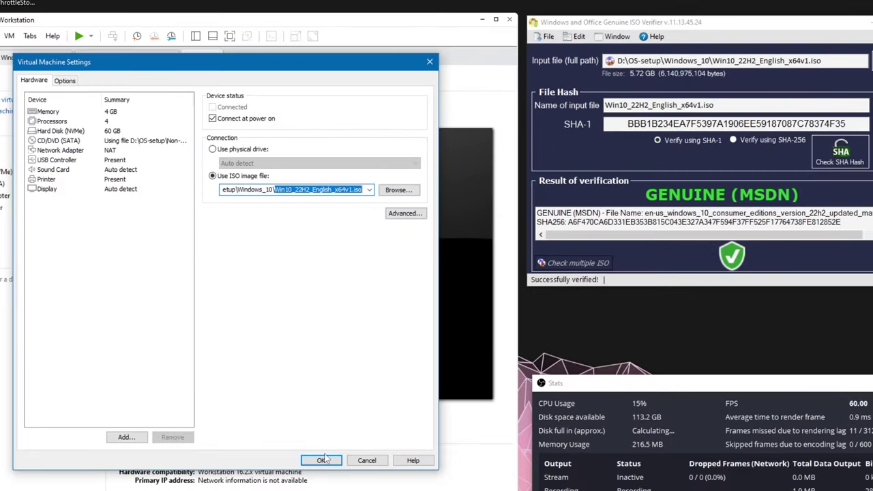
# - Boot from the English ISO with English (United Kingdom) format and US keyboard; start setup without a product key
pyautogui.click(172, 490)
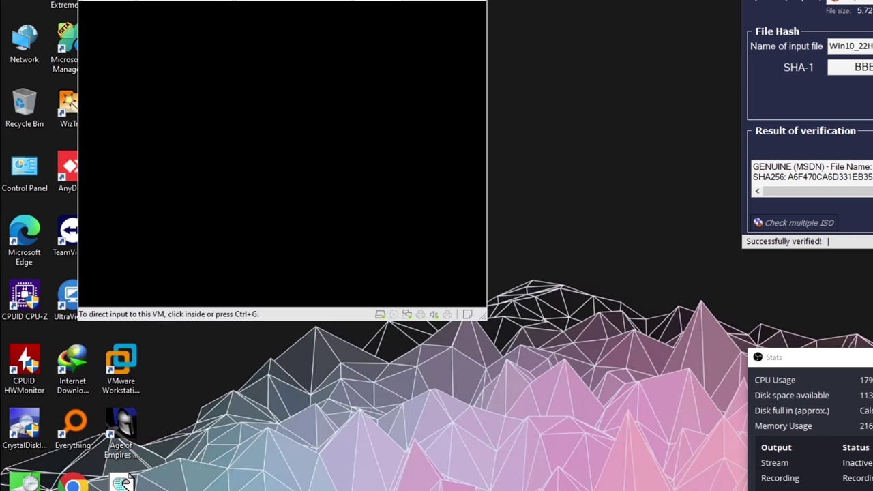
pyautogui.click(166, 80)
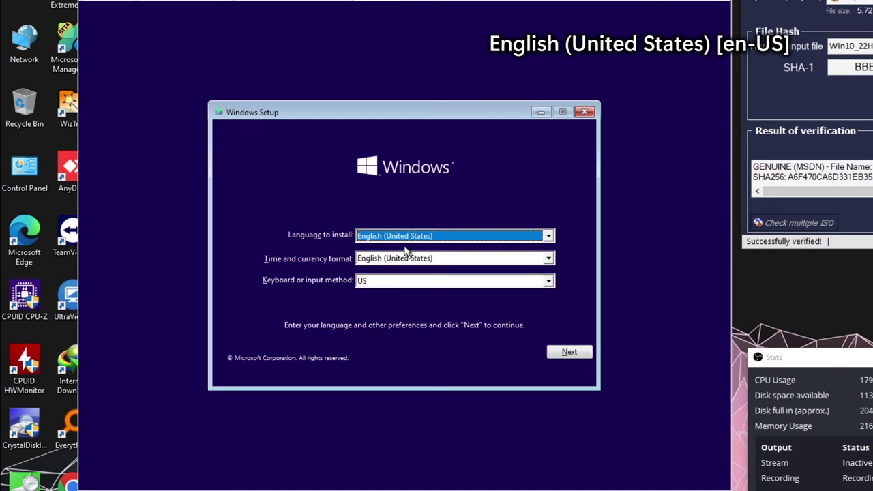
pyautogui.click(405, 236)
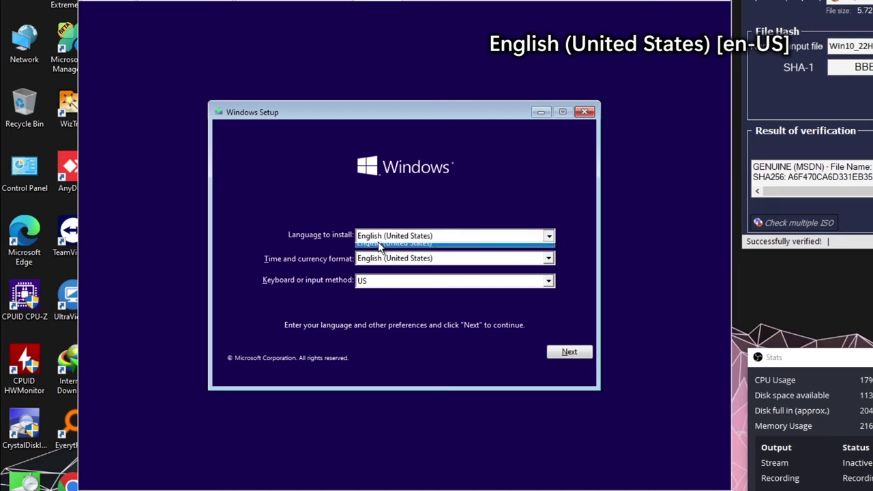
pyautogui.click(401, 247)
pyautogui.click(440, 258)
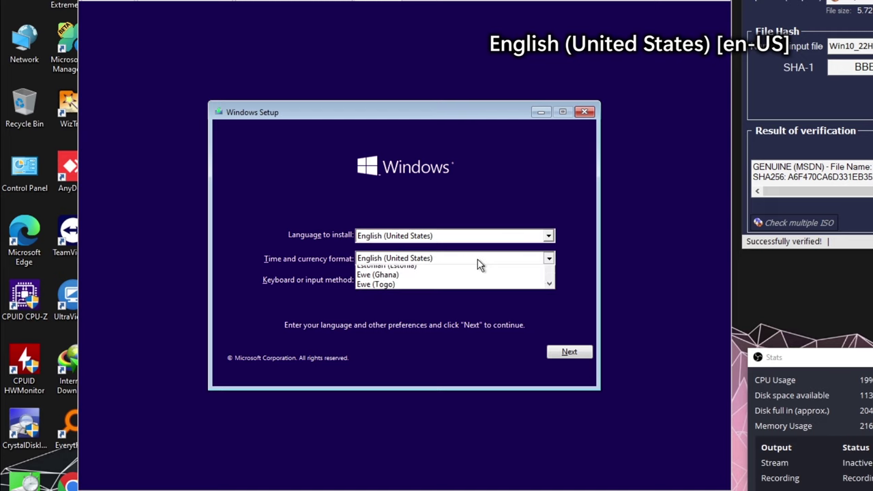
pyautogui.click(435, 292)
pyautogui.click(427, 285)
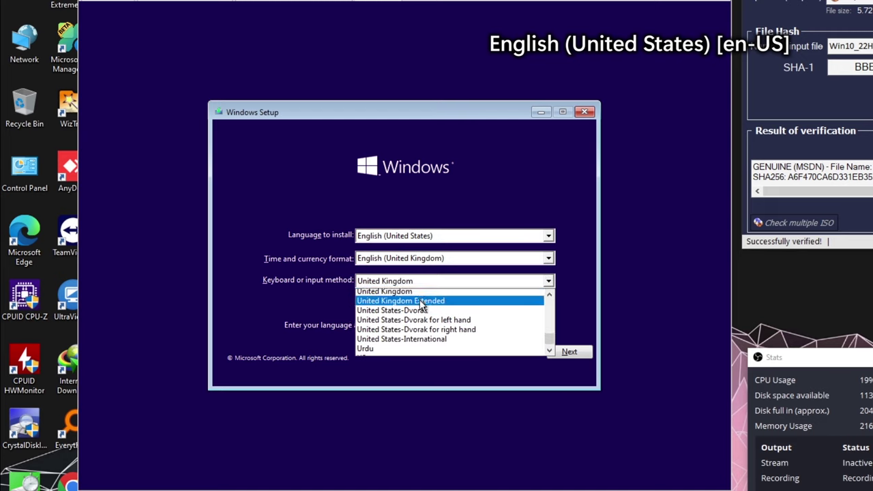
pyautogui.scroll(-1, 400, 321)
pyautogui.click(400, 332)
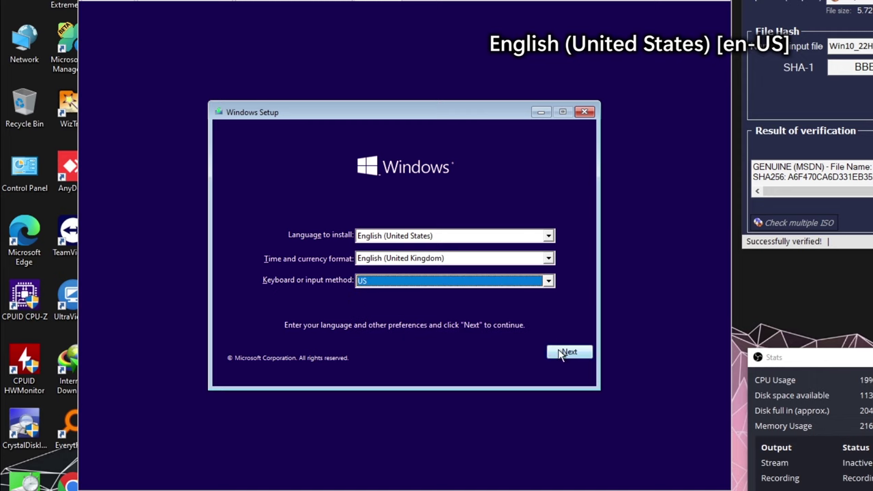
pyautogui.click(588, 355)
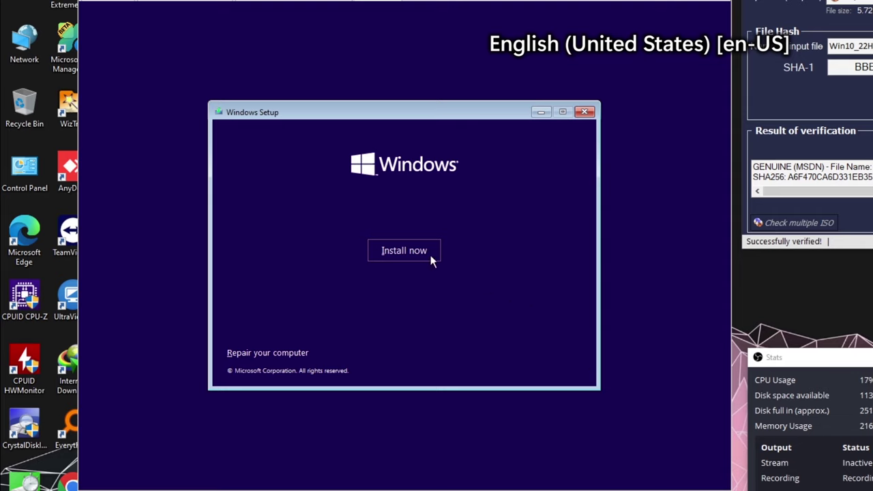
pyautogui.click(401, 252)
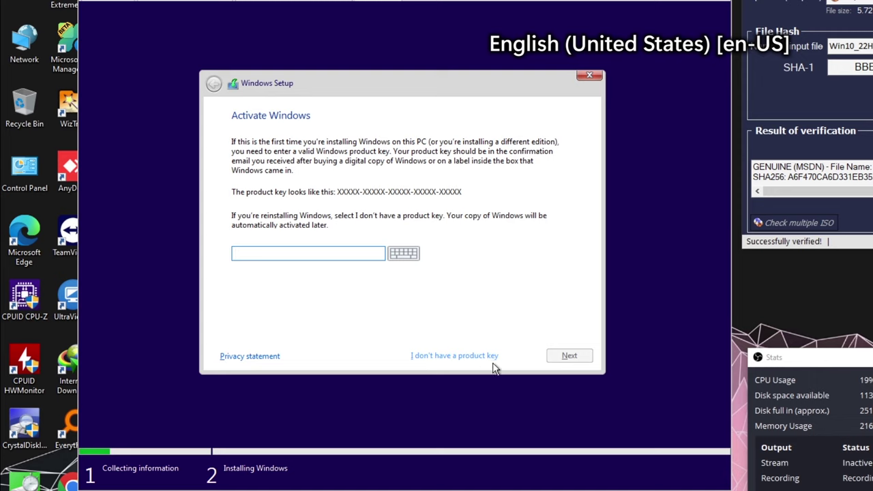
pyautogui.click(461, 355)
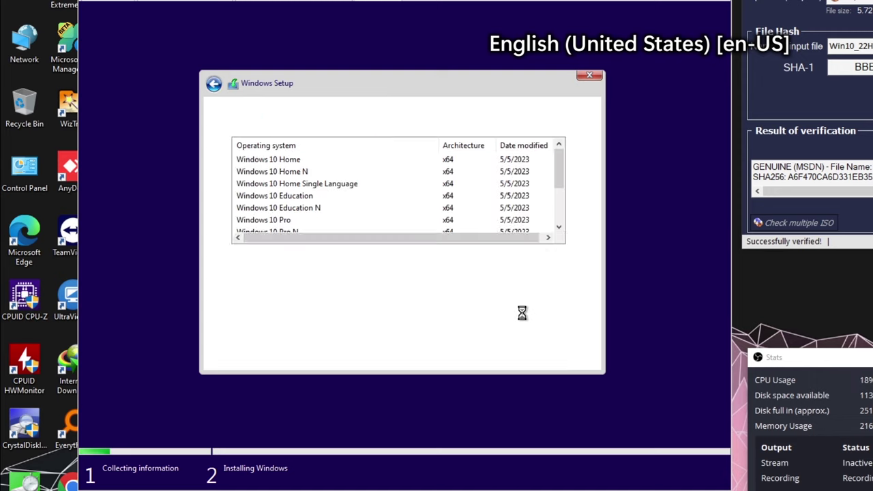
# - Select each N edition in turn: Home N, Education N, Pro N, Pro Education N, Pro N for Workstations
pyautogui.click(305, 172)
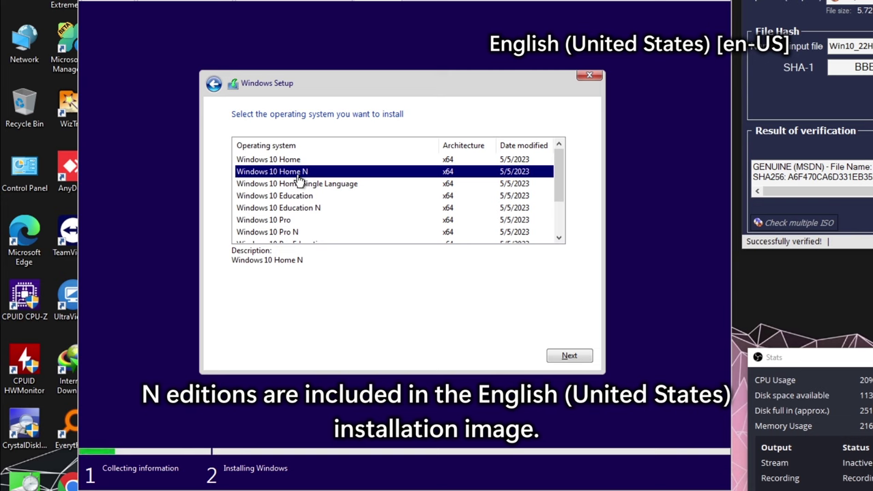
pyautogui.scroll(-1, 324, 183)
pyautogui.click(326, 175)
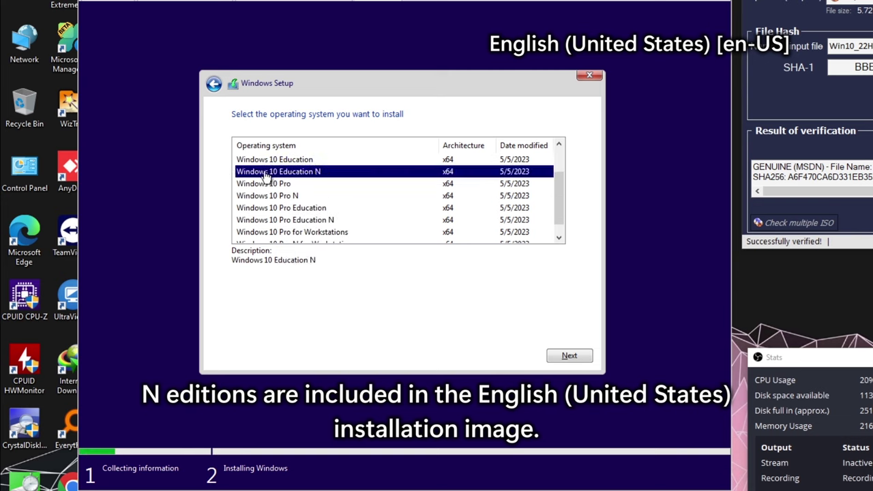
pyautogui.click(305, 198)
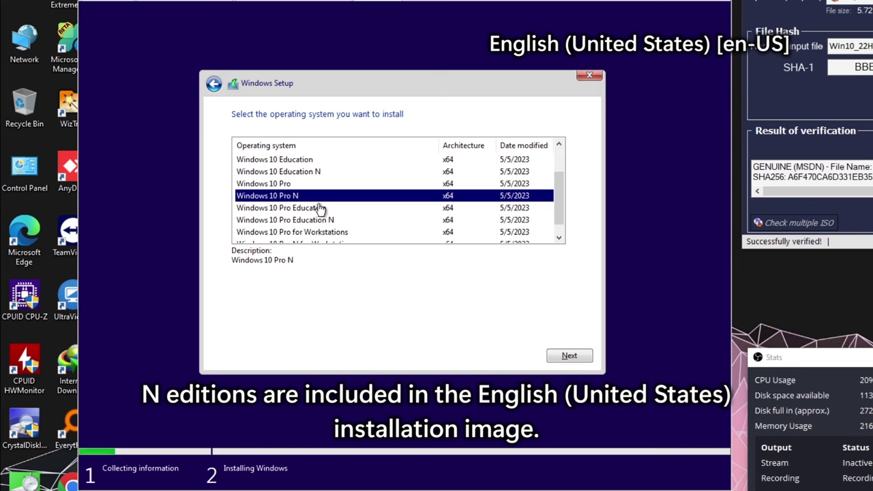
pyautogui.click(336, 221)
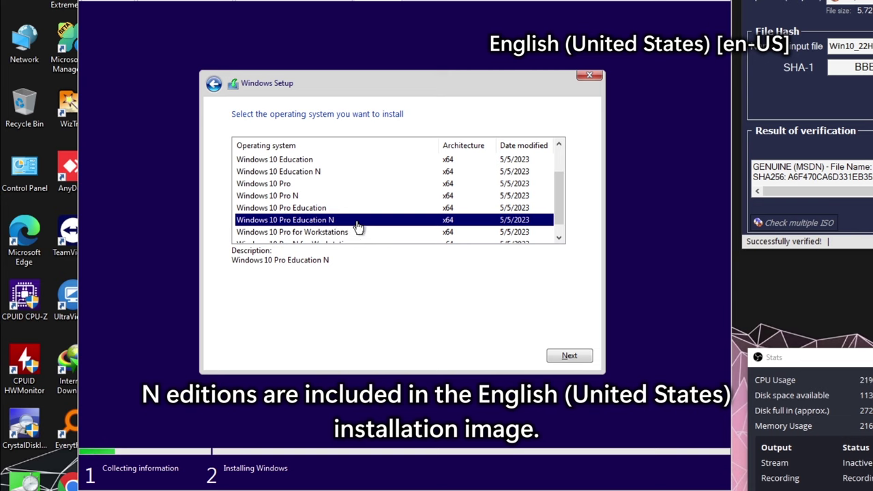
pyautogui.scroll(-1, 356, 227)
pyautogui.click(254, 233)
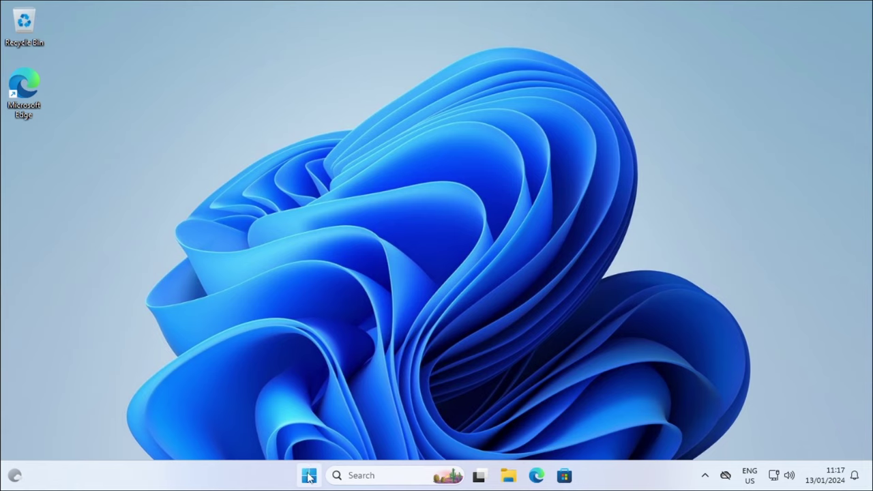
# - Open the System About page in Settings from the Start button's quick menu
pyautogui.rightClick(308, 476)
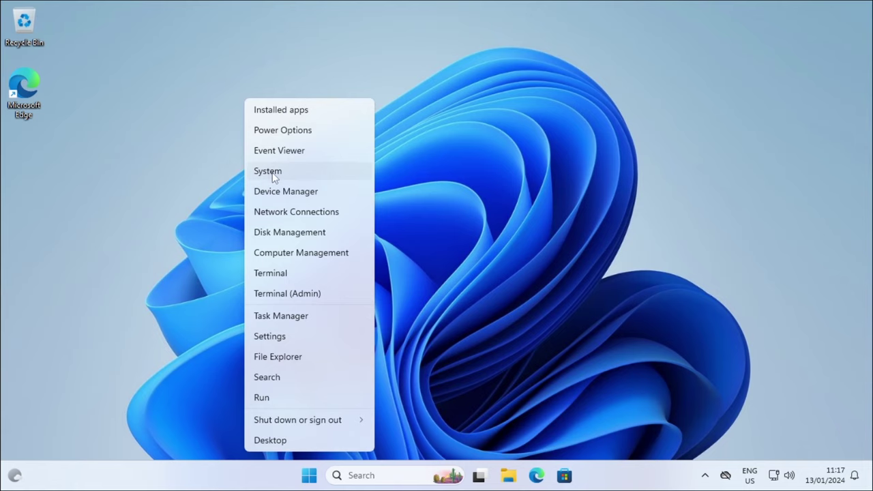
pyautogui.click(319, 169)
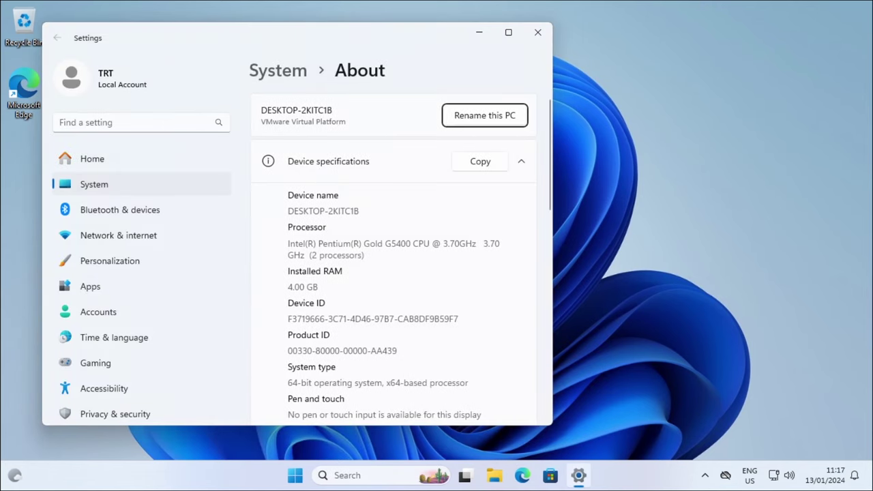
pyautogui.scroll(-5, 376, 249)
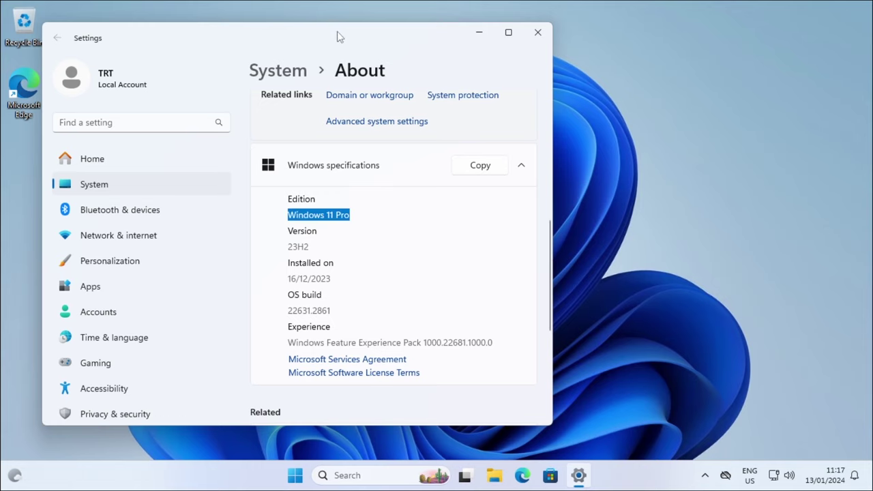
# - Run winver to confirm Windows 11 Pro 23H2, close it, and maximize Settings
pyautogui.moveTo(339, 36); pyautogui.dragTo(634, 29)
pyautogui.press('super+r')
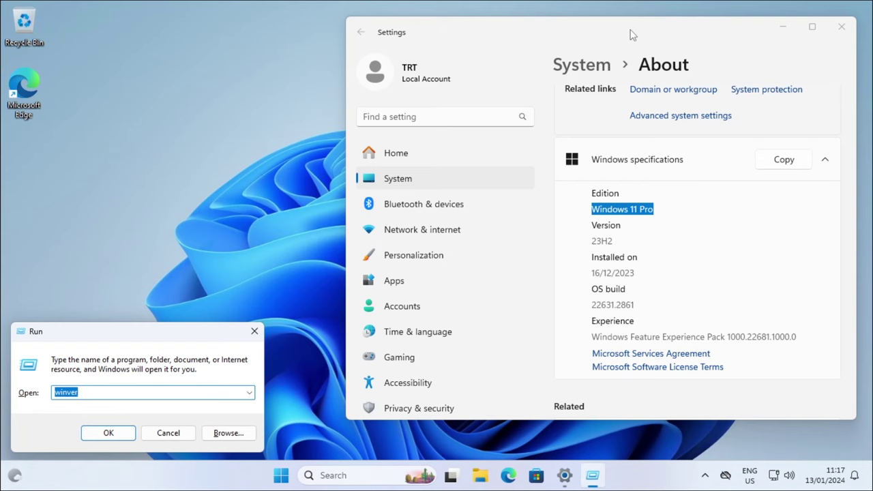
pyautogui.press('Return')
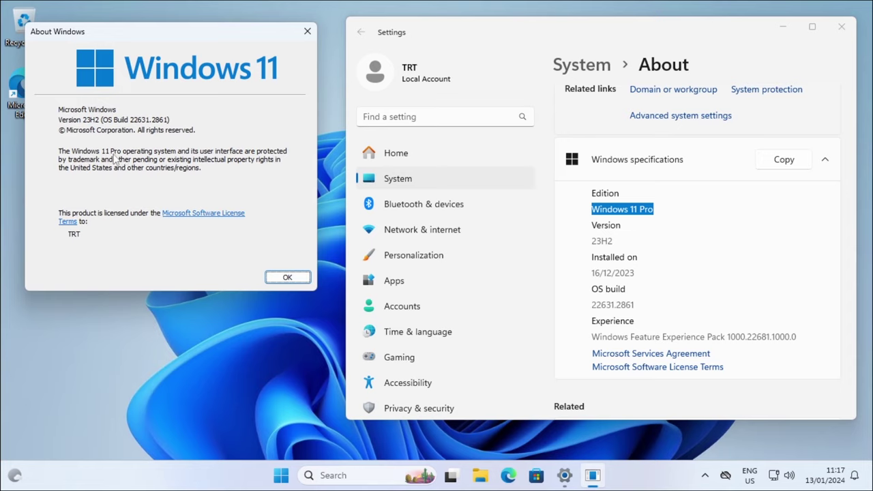
pyautogui.click(287, 277)
pyautogui.moveTo(604, 30); pyautogui.dragTo(450, 42)
pyautogui.click(657, 38)
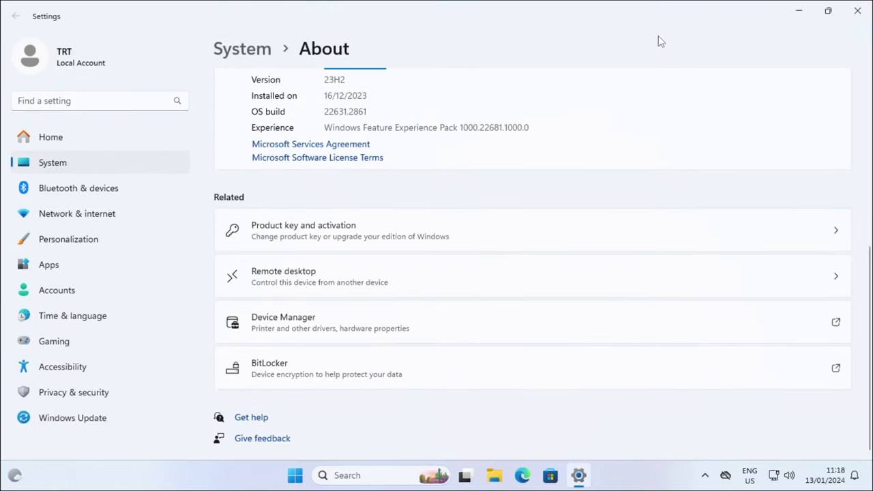
# - Change Country or region from United Kingdom to Korea under Time & language > Language & region
pyautogui.scroll(2, 653, 112)
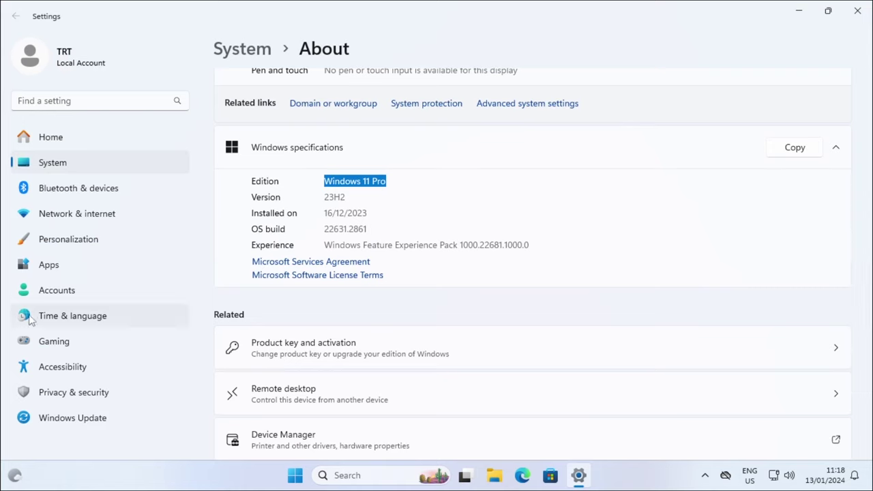
pyautogui.click(138, 317)
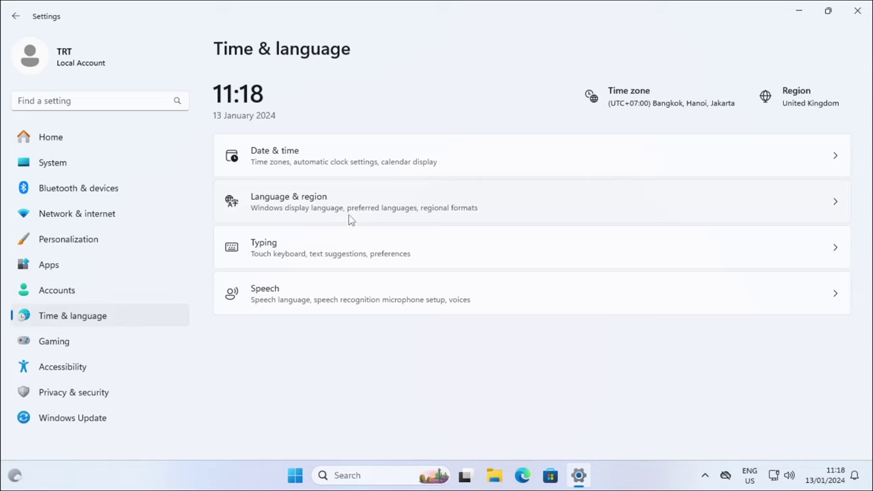
pyautogui.click(493, 215)
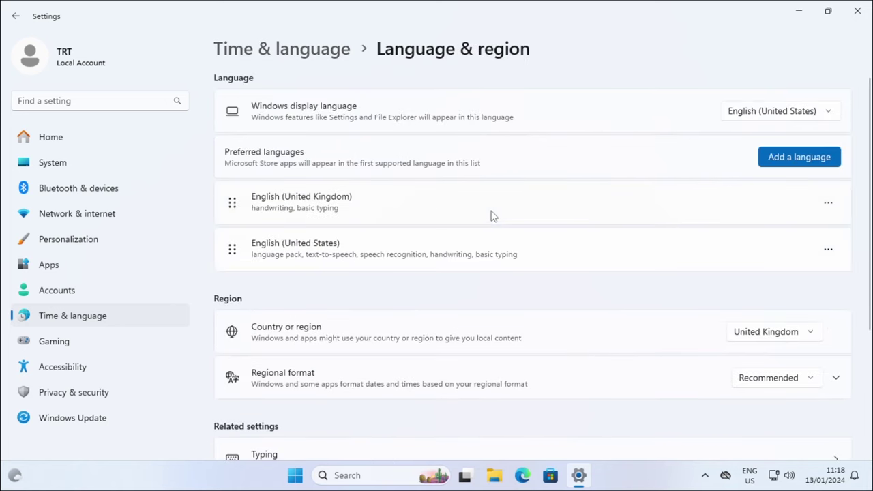
pyautogui.click(764, 333)
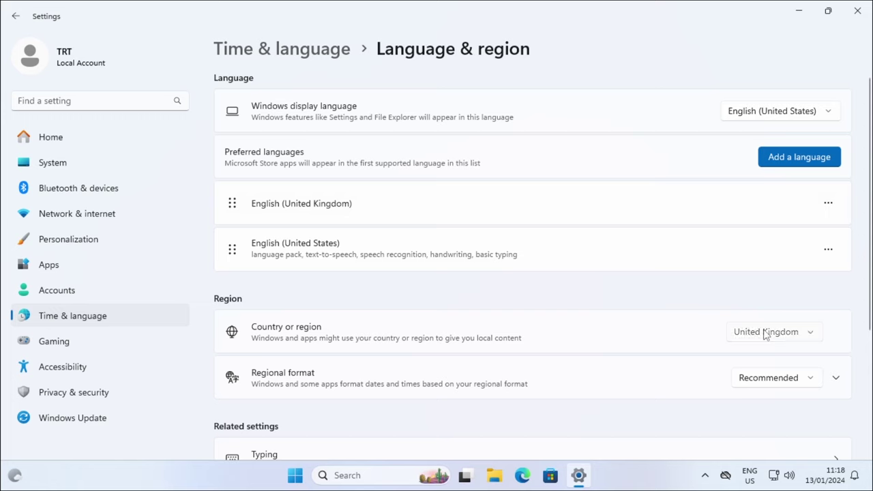
pyautogui.scroll(8, 764, 331)
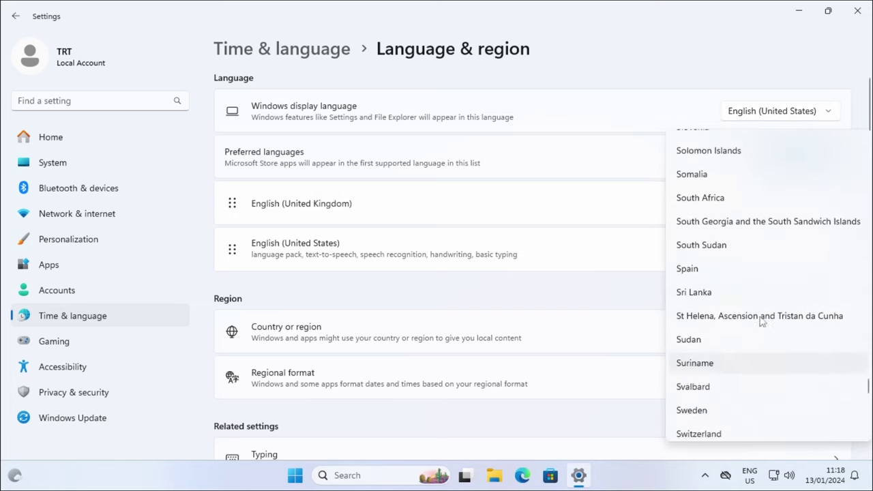
pyautogui.scroll(20, 762, 321)
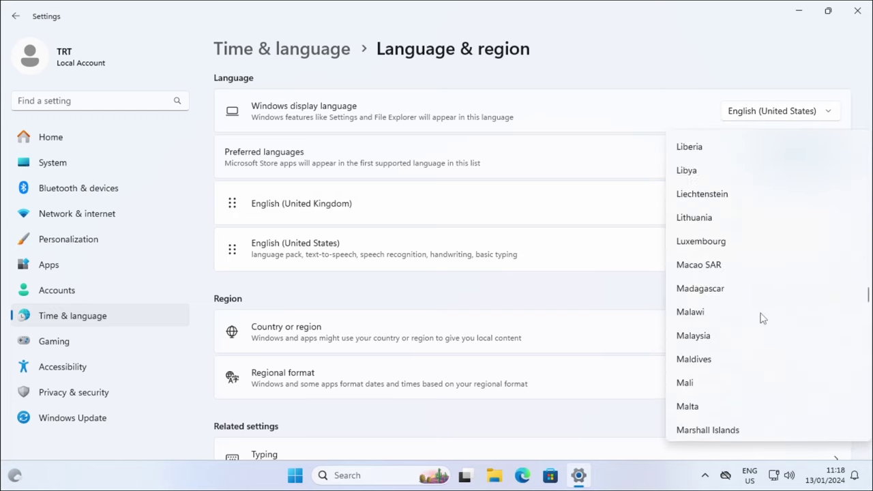
pyautogui.scroll(10, 762, 318)
pyautogui.scroll(-2, 761, 317)
pyautogui.scroll(1, 705, 369)
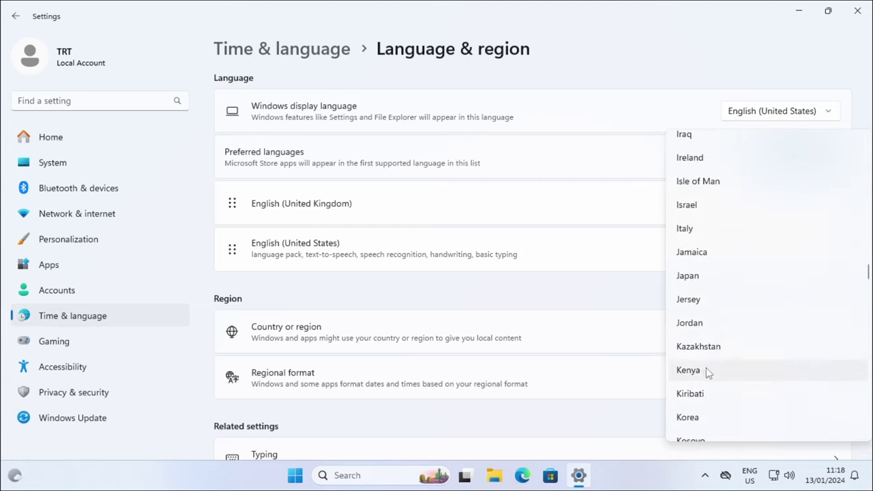
pyautogui.scroll(-2, 709, 368)
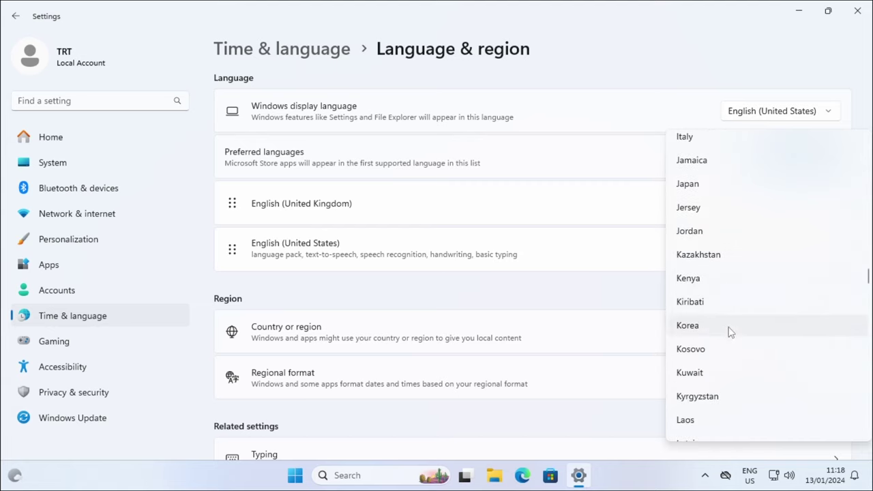
pyautogui.click(736, 334)
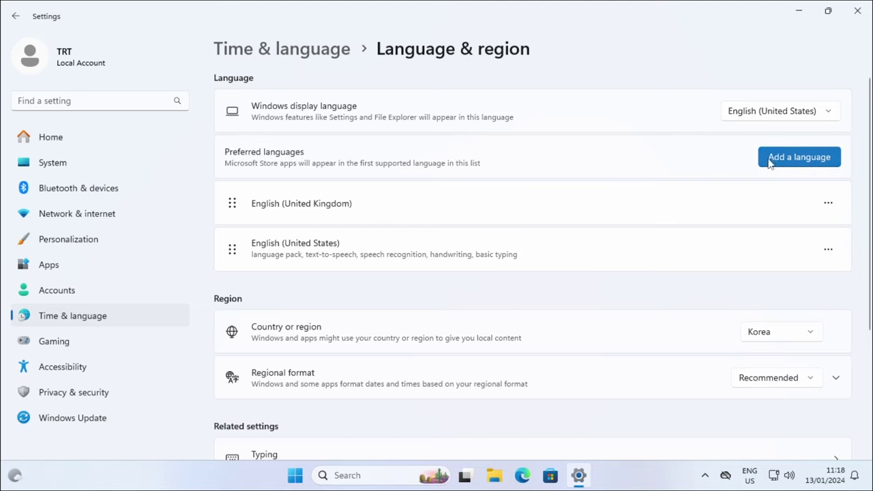
# - Add Korean (한국어) with only its language pack, skipping handwriting, speech recognition and text-to-speech
pyautogui.click(833, 158)
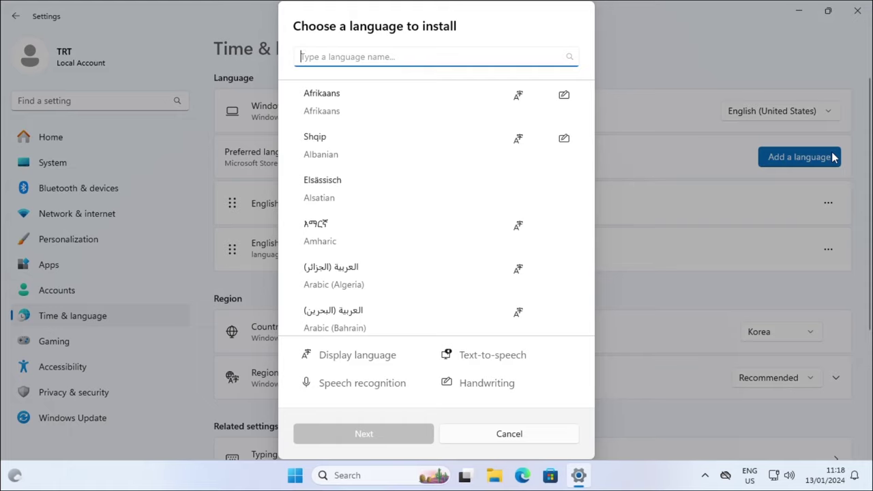
pyautogui.write('korean')
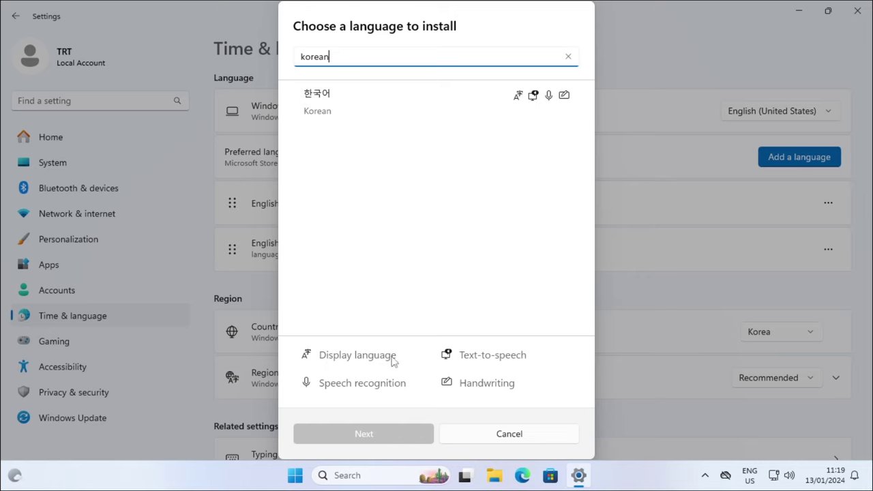
pyautogui.click(367, 97)
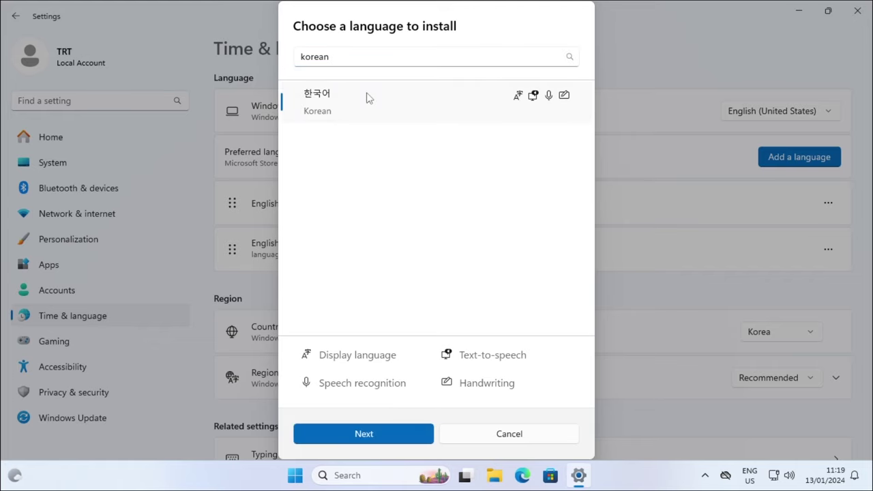
pyautogui.click(390, 431)
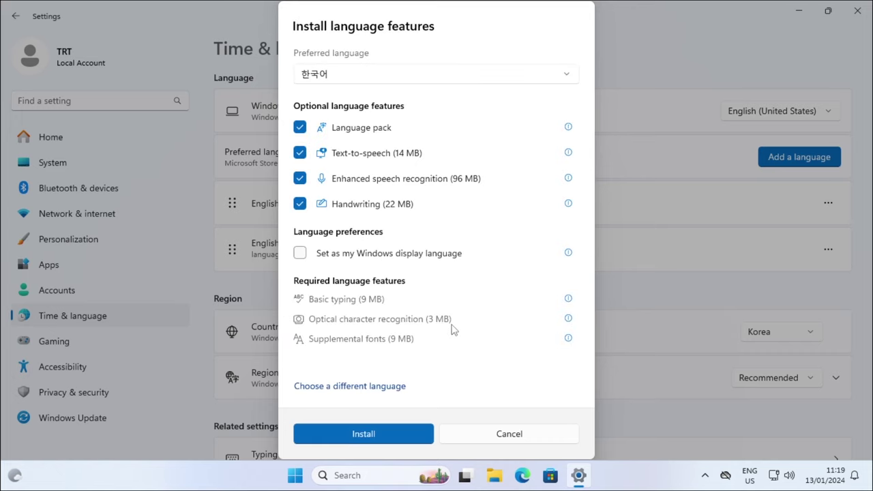
pyautogui.click(300, 204)
pyautogui.click(300, 178)
pyautogui.click(300, 153)
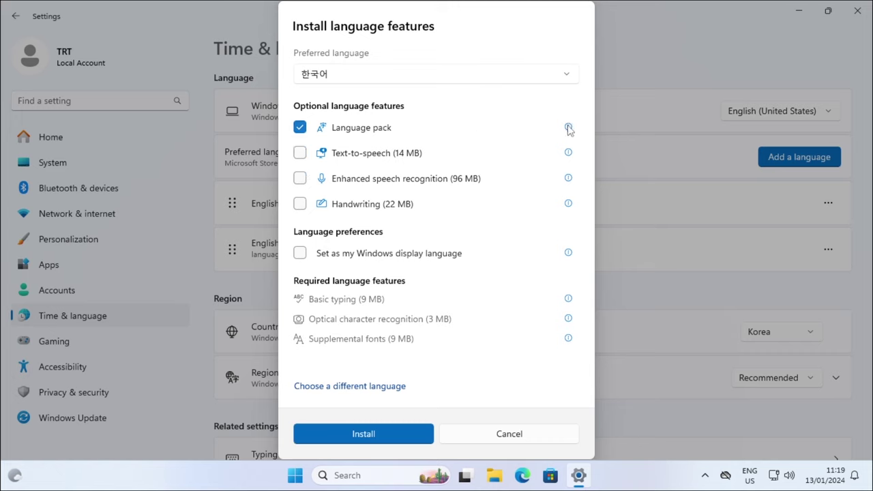
pyautogui.moveTo(569, 130)
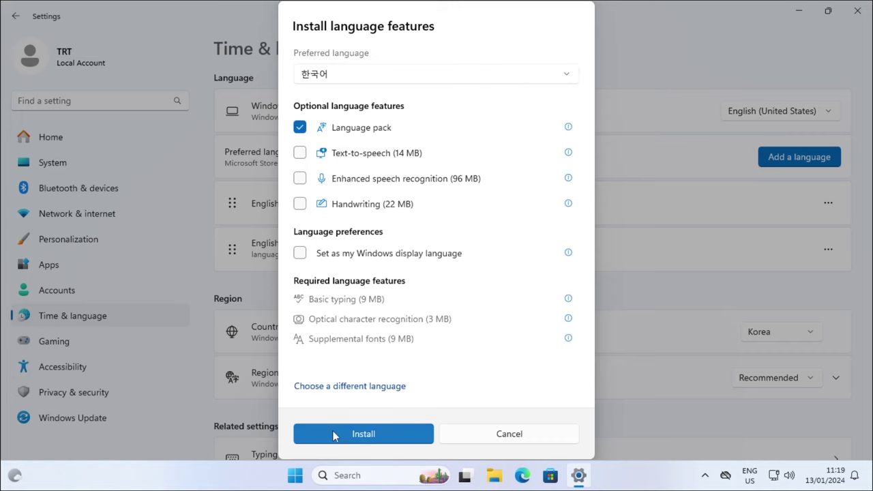
pyautogui.click(398, 434)
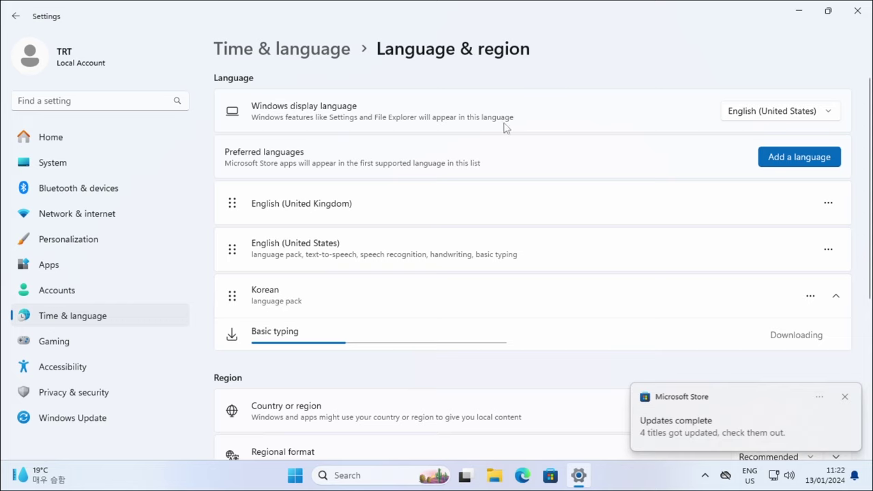
# - Set 한국어 as the Windows display language and scroll down to the administrative language settings
pyautogui.click(765, 109)
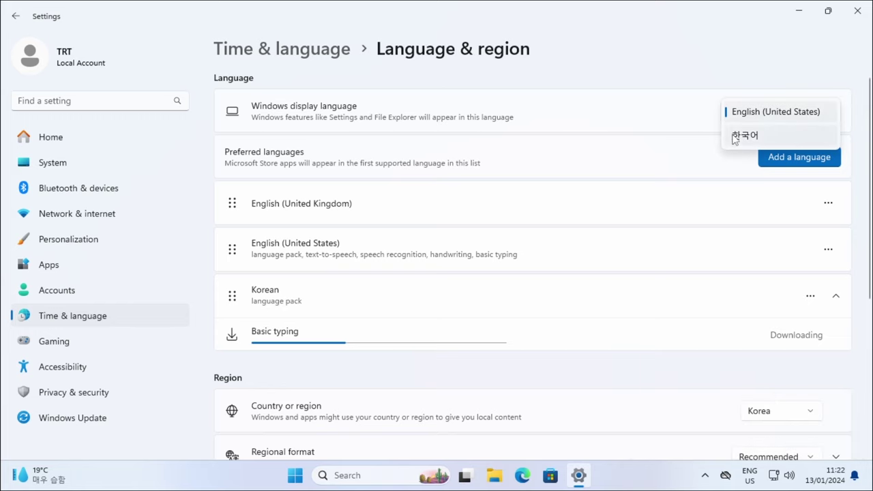
pyautogui.click(776, 136)
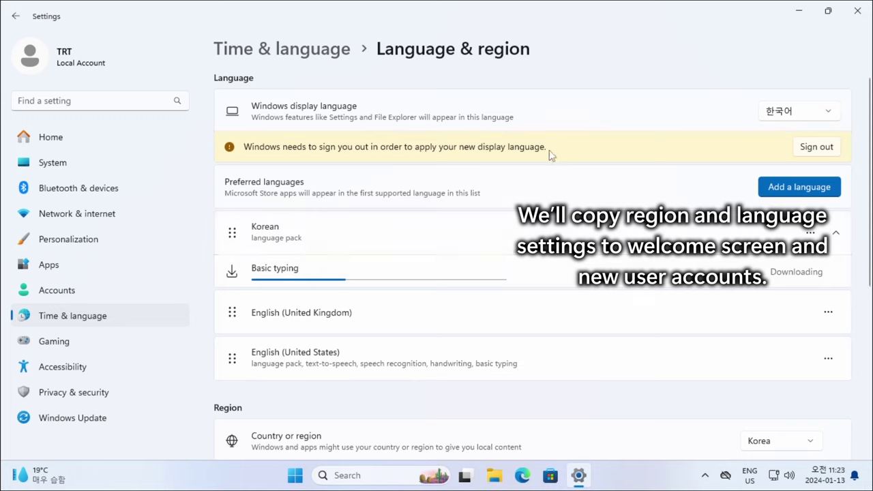
pyautogui.scroll(-5, 430, 212)
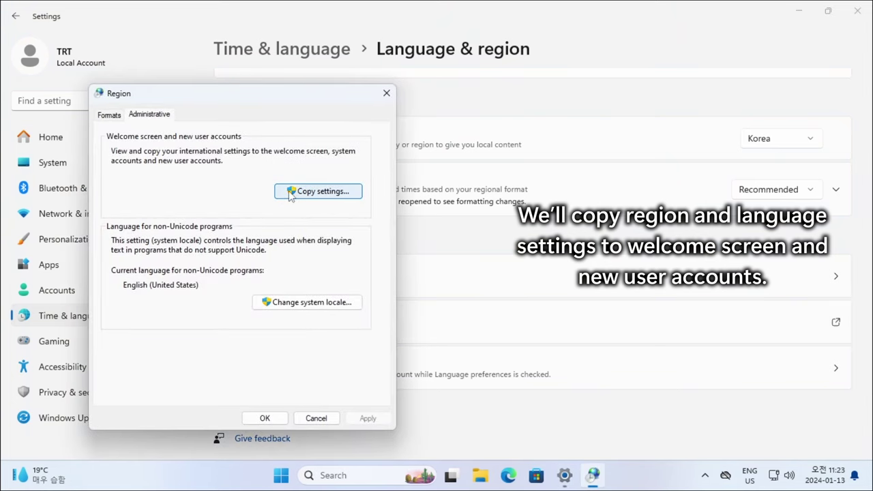
# - Copy the Korean settings to the welcome screen, system accounts and new user accounts
pyautogui.click(355, 194)
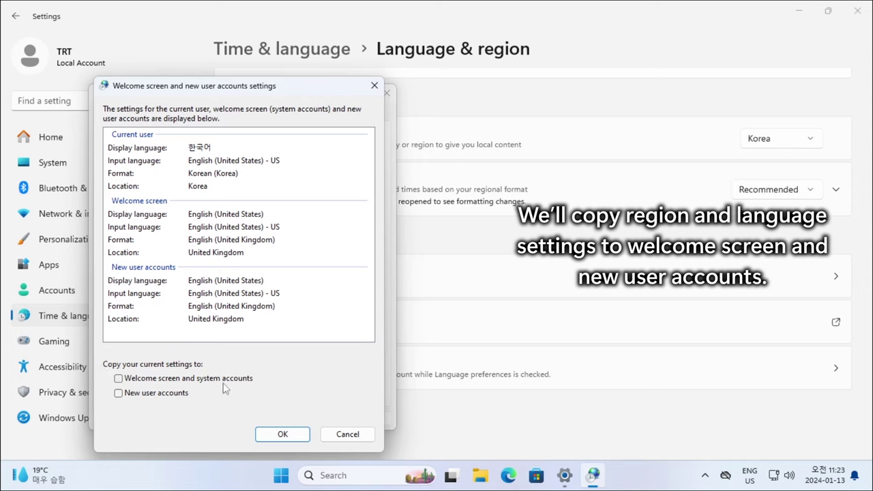
pyautogui.click(250, 380)
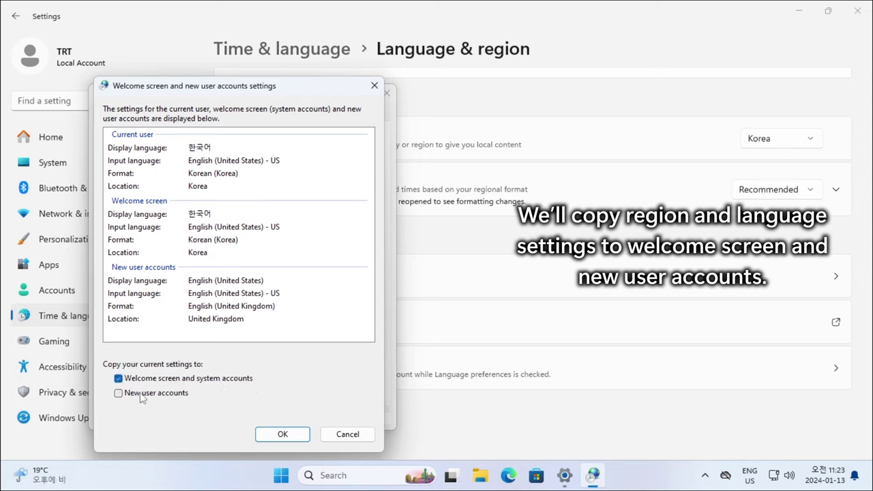
pyautogui.click(165, 394)
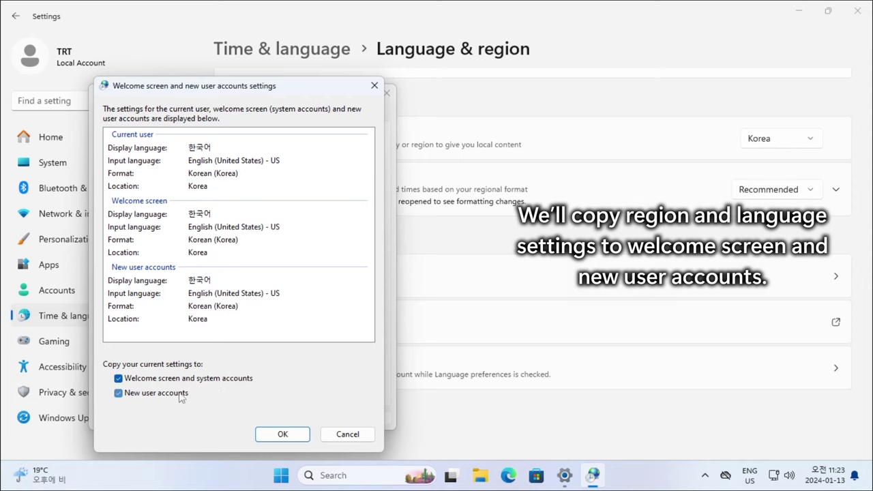
pyautogui.click(296, 434)
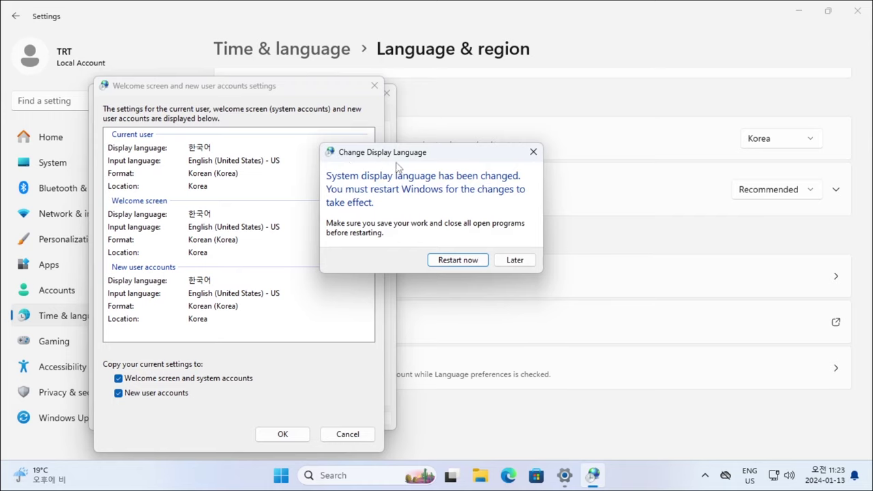
# - Restart Windows now to apply the Korean display language
pyautogui.click(467, 262)
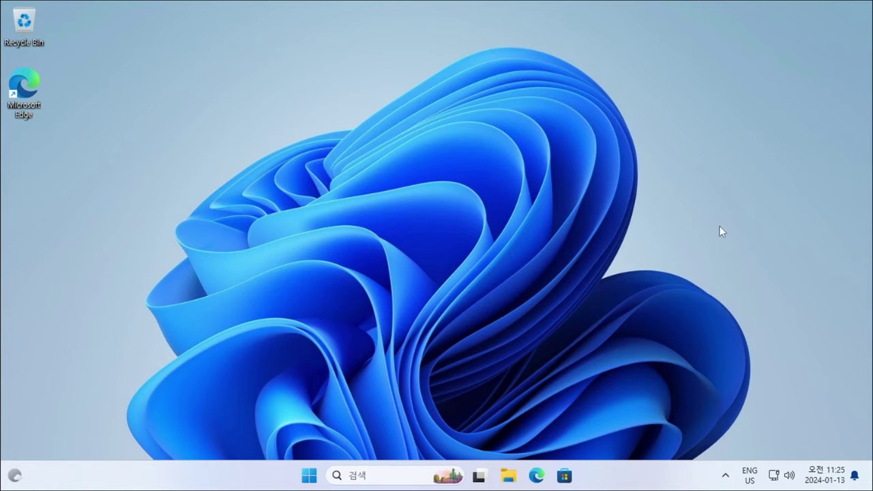
# - Open Settings About and highlight the Edition (Windows 11 Pro) and Version (23H2) values
pyautogui.click(308, 475)
pyautogui.rightClick(305, 482)
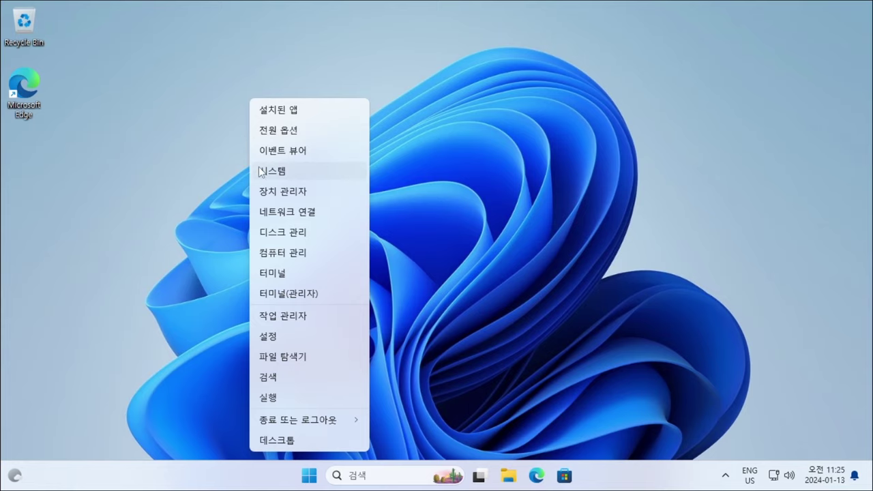
pyautogui.click(339, 174)
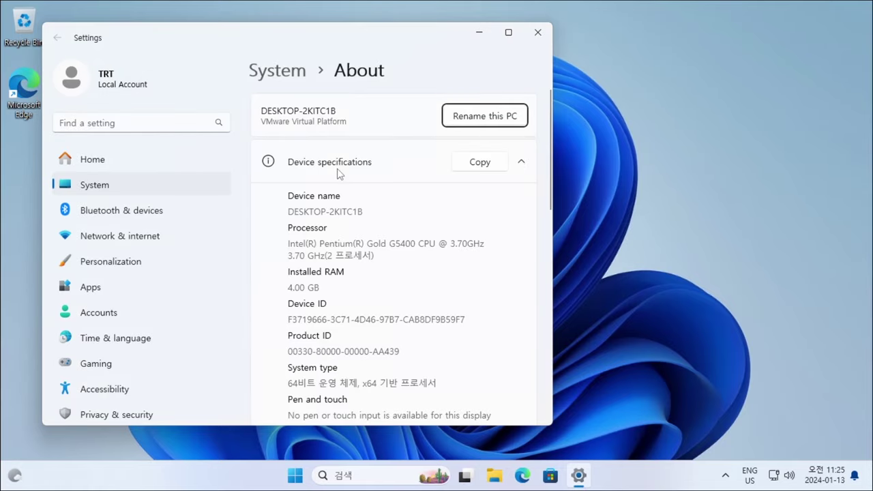
pyautogui.scroll(-5, 372, 269)
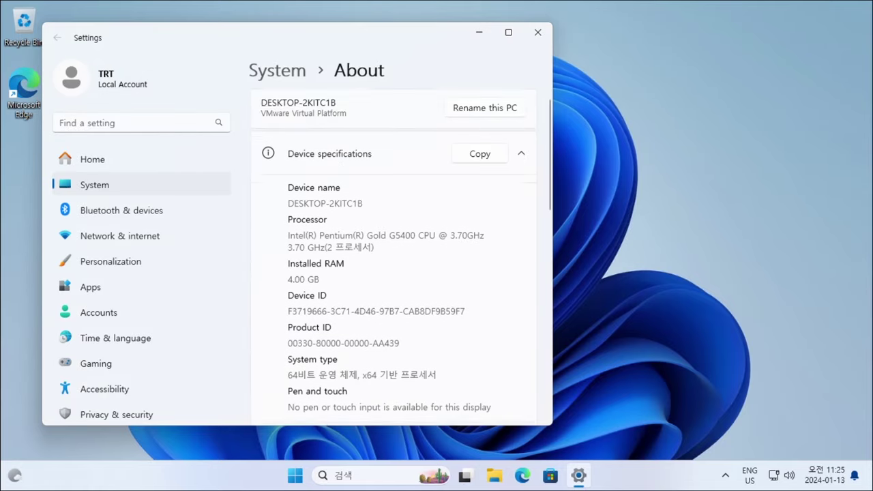
pyautogui.tripleClick(320, 215)
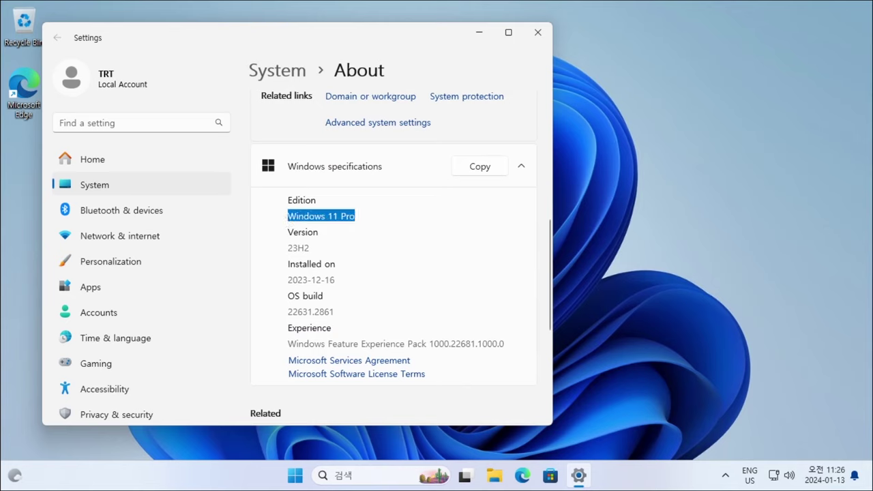
pyautogui.tripleClick(298, 247)
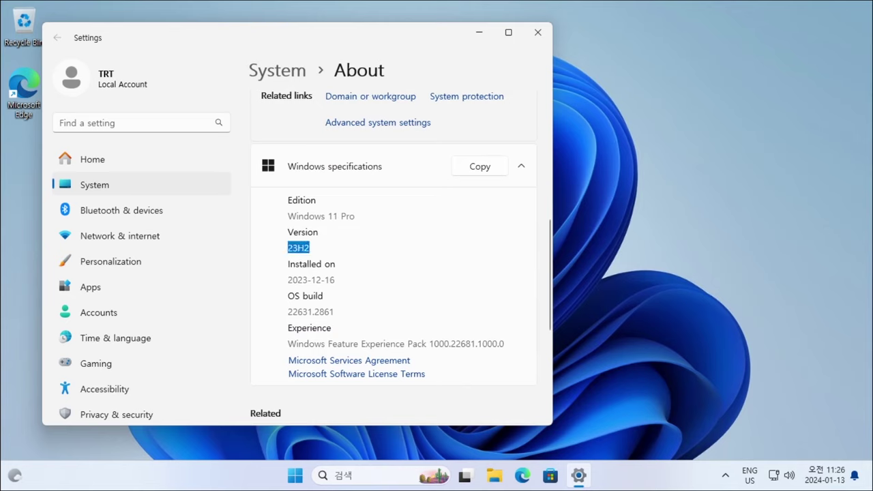
pyautogui.click(266, 253)
# - Run winver to cross-check build 22631.2861, then close the About Windows dialog
pyautogui.moveTo(298, 39); pyautogui.dragTo(605, 32)
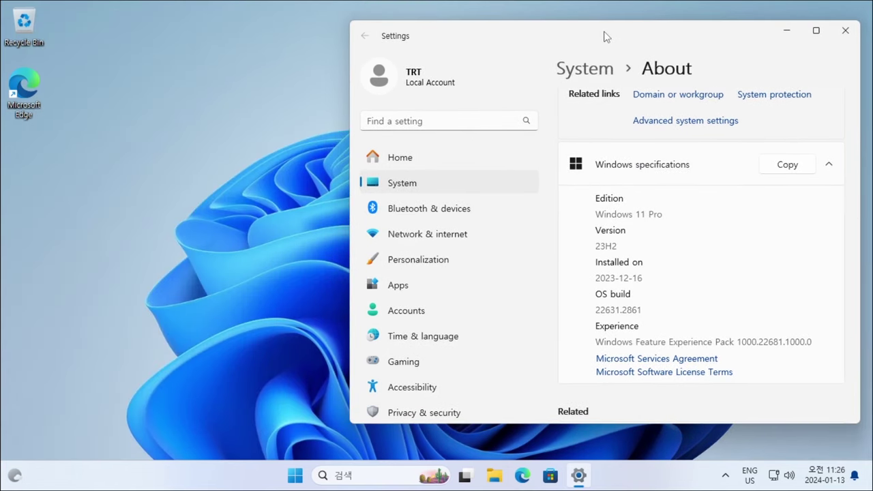
pyautogui.press('super+r')
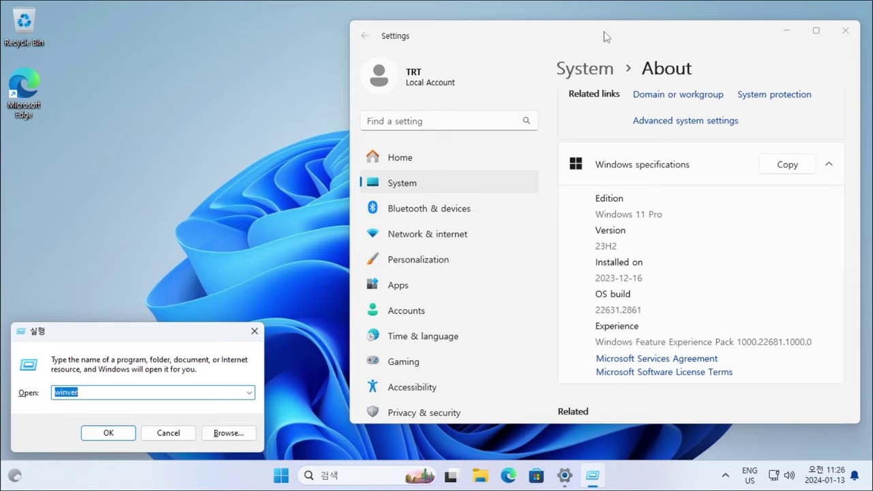
pyautogui.press('Return')
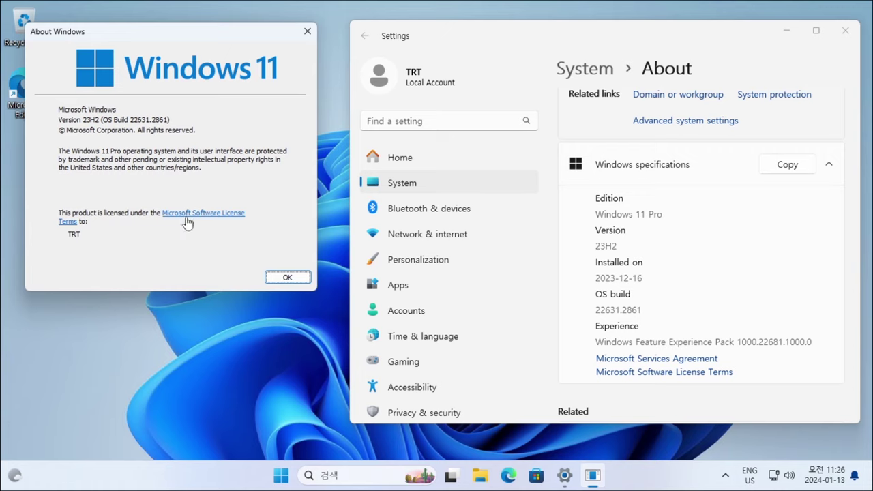
pyautogui.click(287, 279)
pyautogui.moveTo(665, 35); pyautogui.dragTo(485, 39)
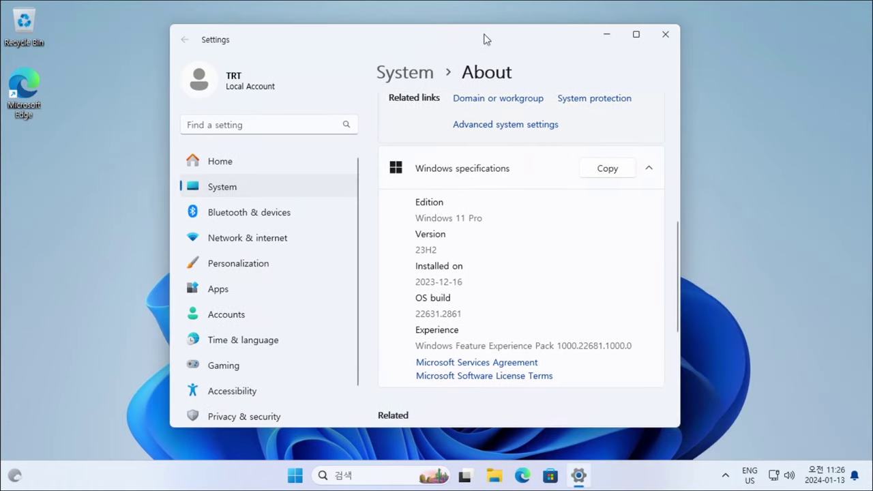
# - Close Settings and browse Start's All apps list, expanding the Accessibility group
pyautogui.click(656, 35)
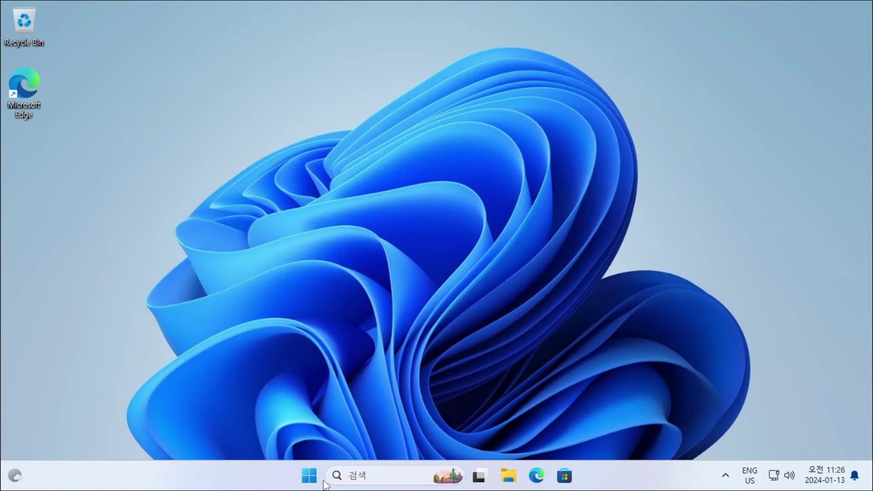
pyautogui.click(310, 478)
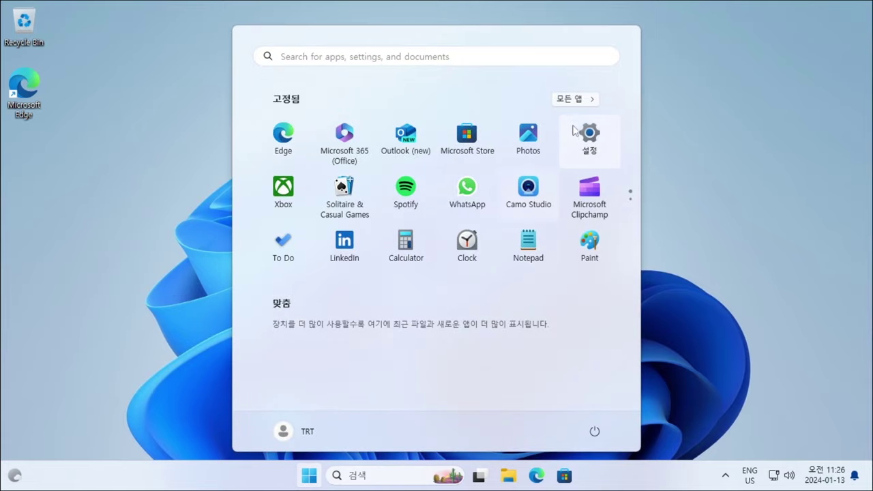
pyautogui.click(582, 100)
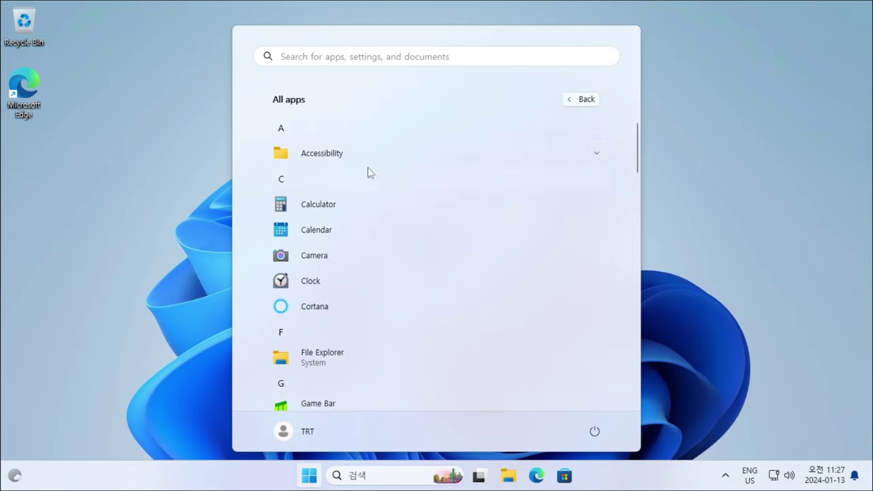
pyautogui.click(357, 159)
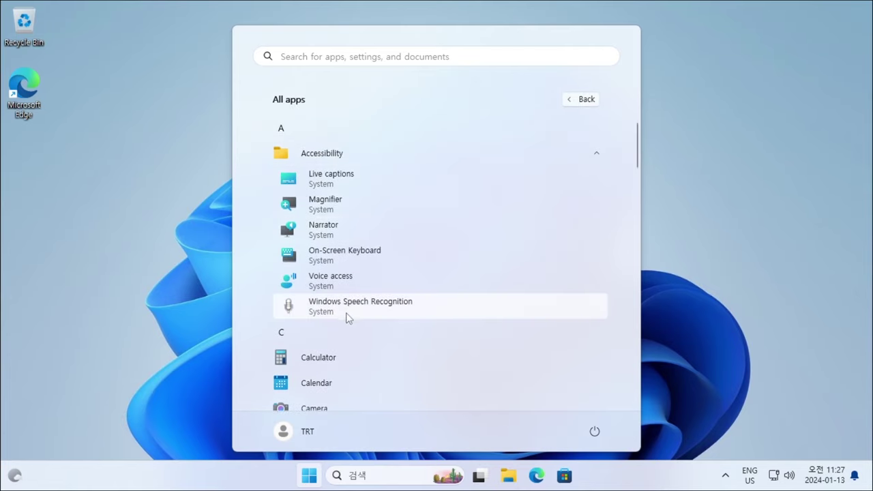
pyautogui.click(409, 309)
pyautogui.scroll(-5, 407, 317)
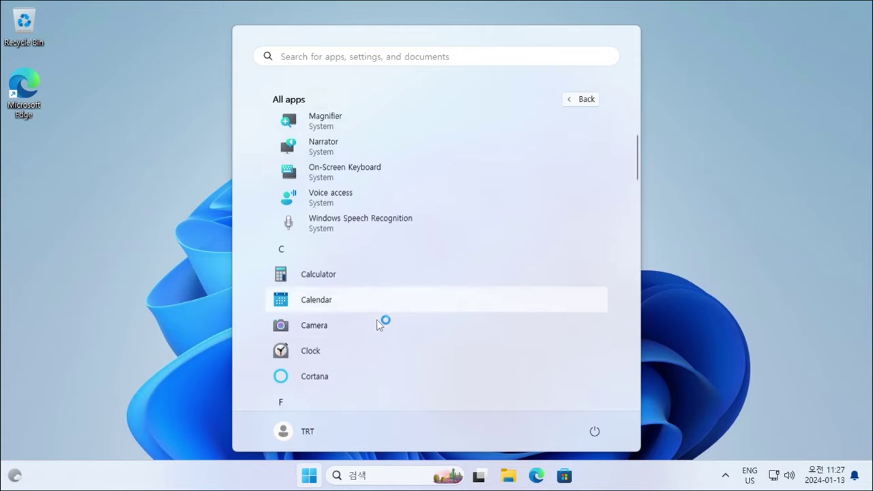
pyautogui.scroll(-7, 353, 277)
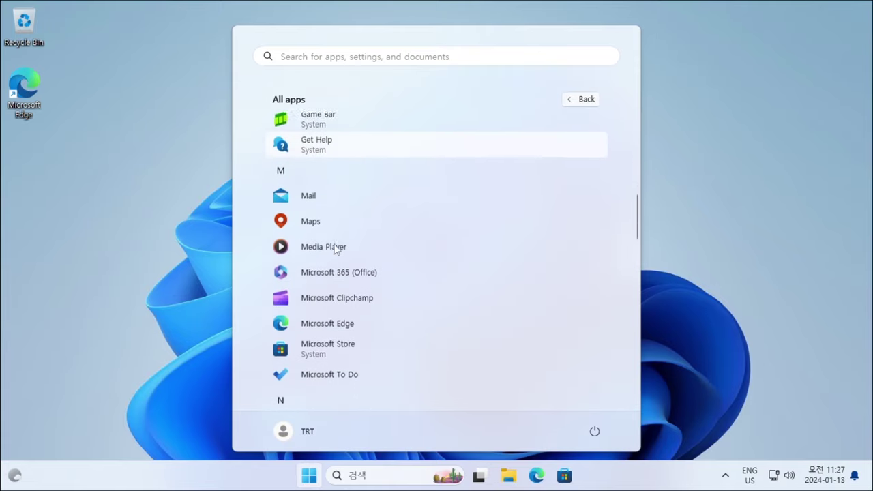
pyautogui.scroll(-8, 334, 244)
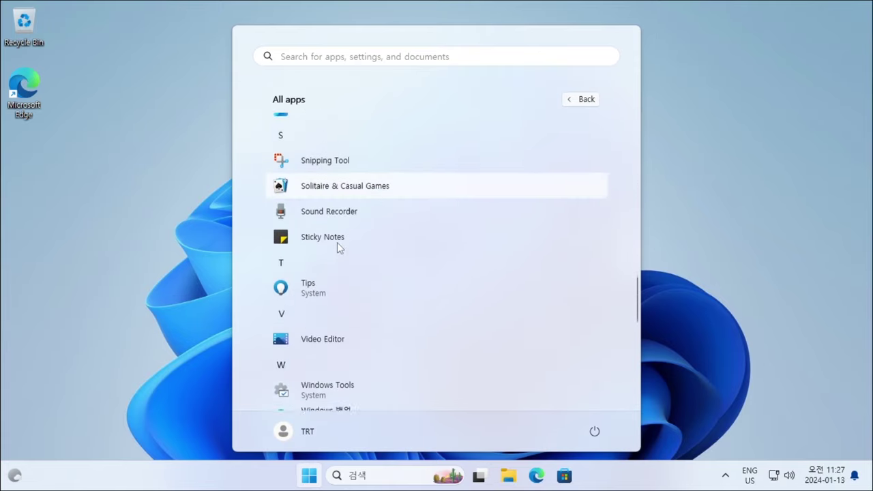
pyautogui.scroll(-1, 328, 328)
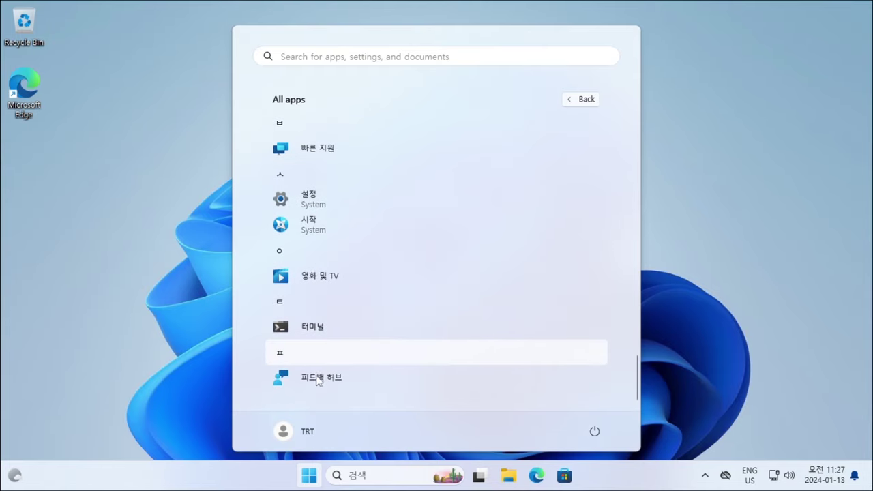
pyautogui.scroll(5, 341, 296)
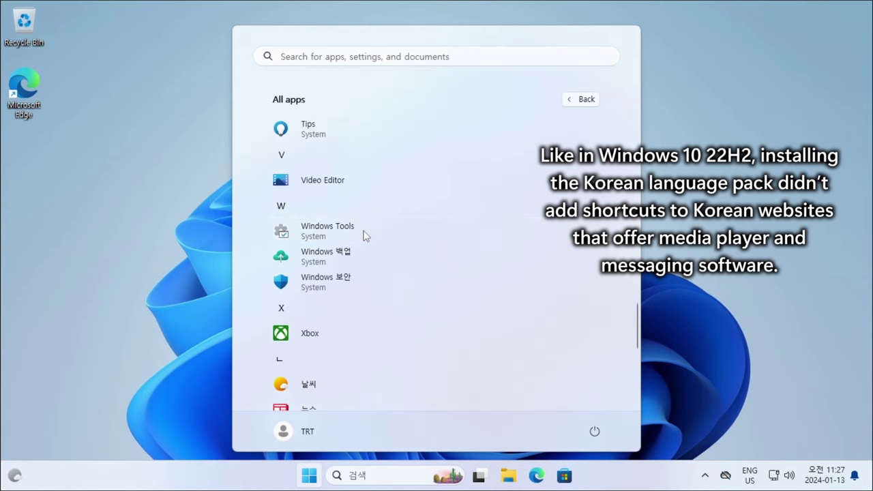
# - Open the Windows Tools folder and scroll through its 34 items
pyautogui.click(362, 234)
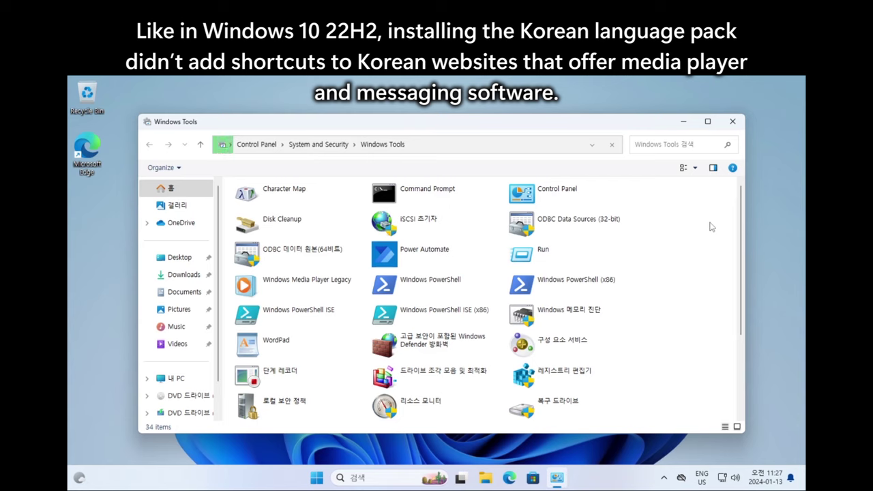
pyautogui.scroll(-3, 710, 226)
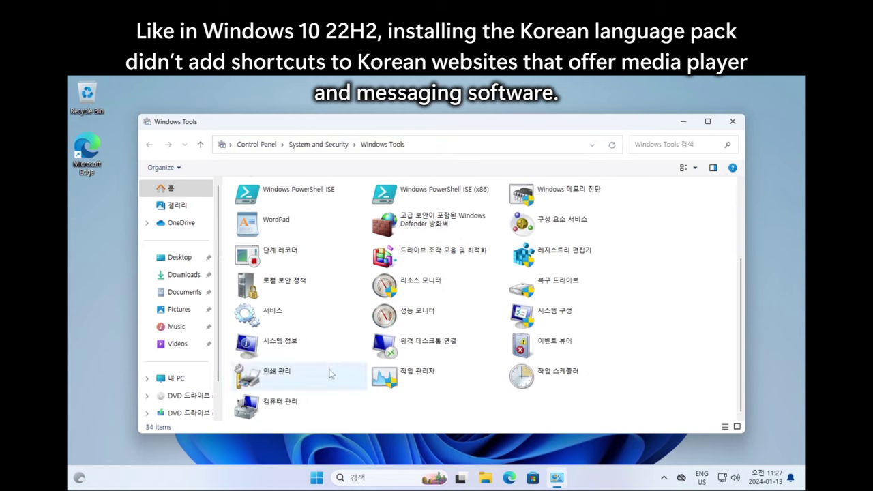
pyautogui.scroll(3, 439, 232)
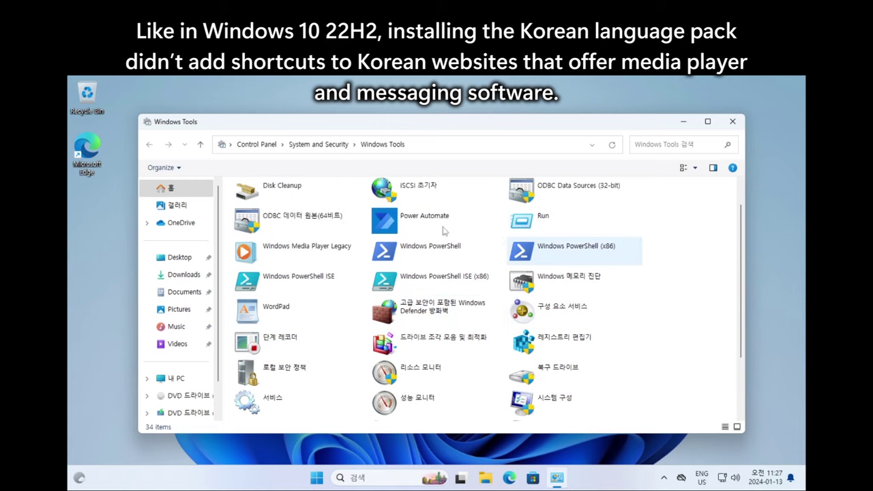
pyautogui.scroll(2, 566, 266)
pyautogui.scroll(-5, 680, 195)
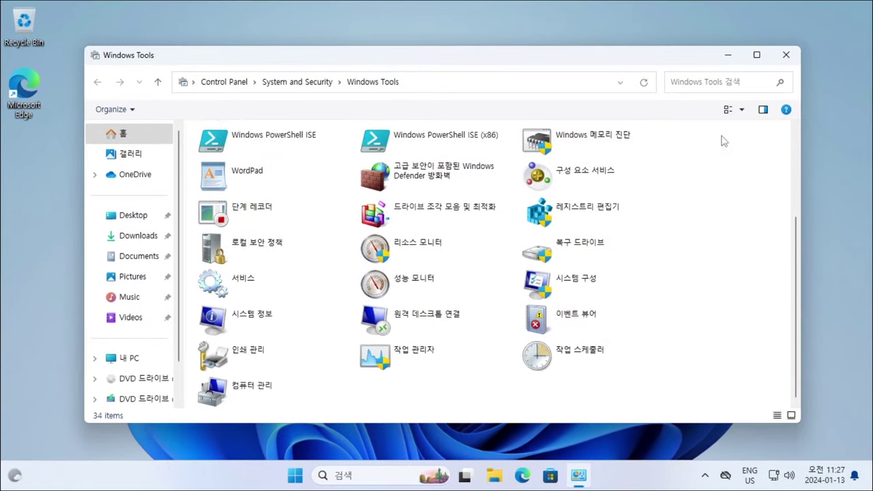
# - Close Windows Tools and open Terminal (Admin), accepting the UAC prompt
pyautogui.click(785, 55)
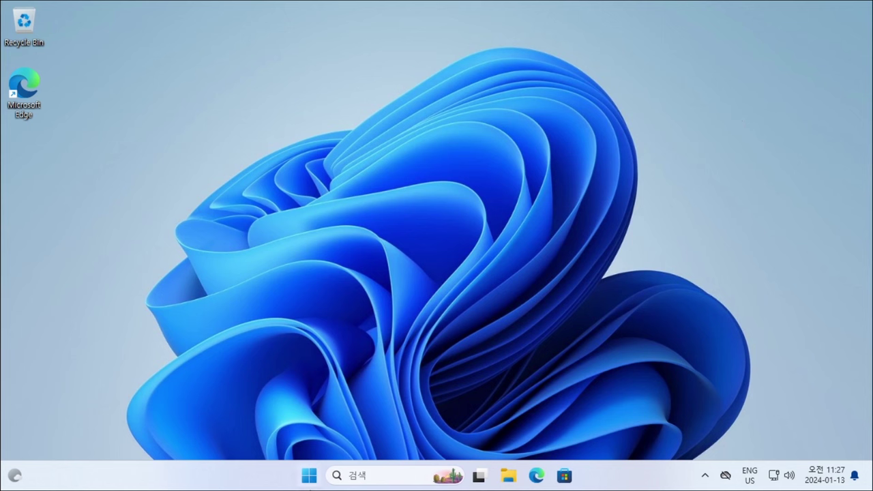
pyautogui.rightClick(308, 475)
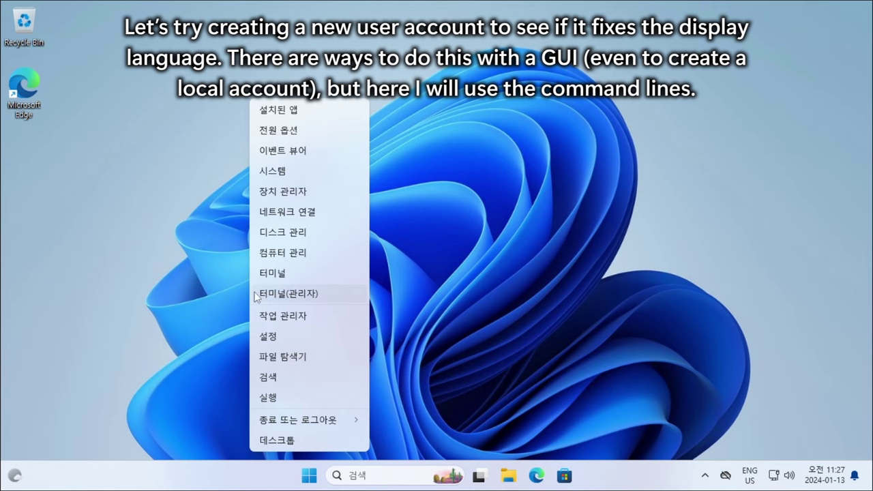
pyautogui.click(353, 290)
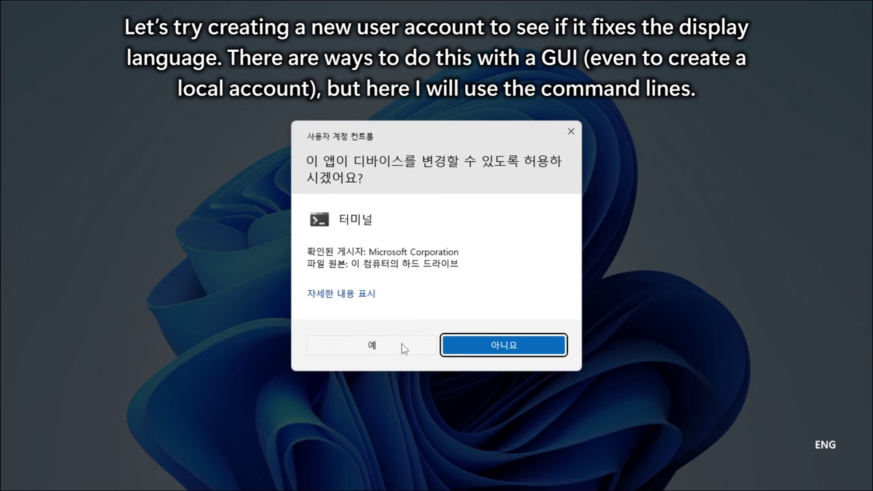
pyautogui.click(403, 349)
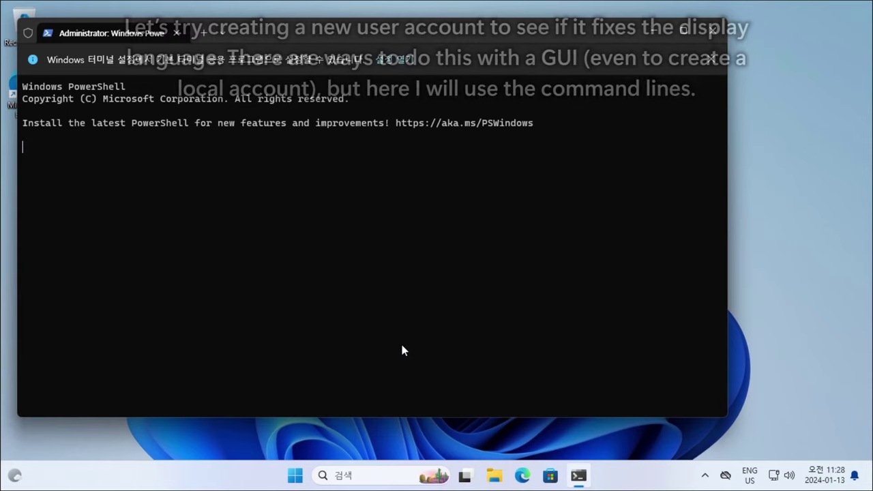
# - Create the local user Test with net user Test /add
pyautogui.write('net')
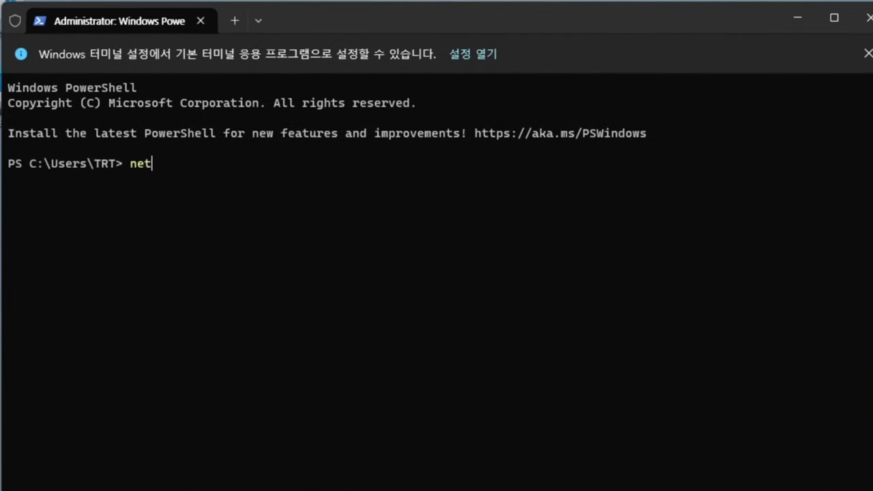
pyautogui.write(' user Test ')
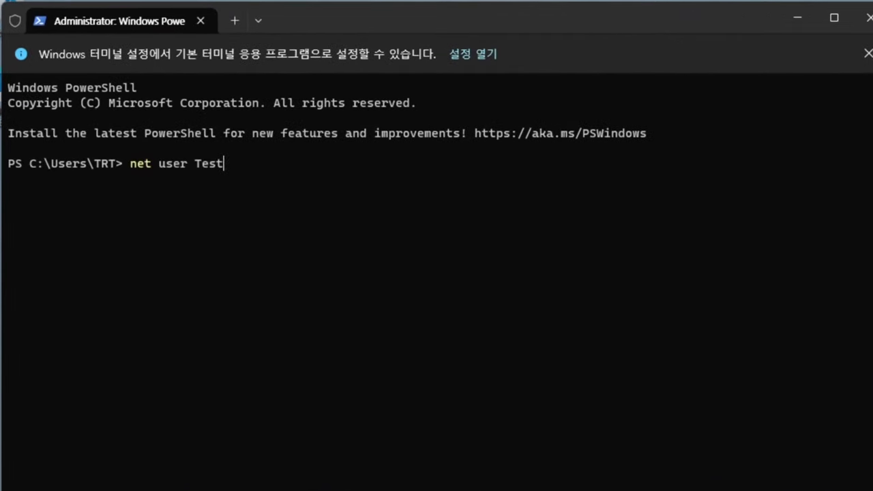
pyautogui.write('/add')
pyautogui.moveTo(260, 172); pyautogui.dragTo(132, 169)
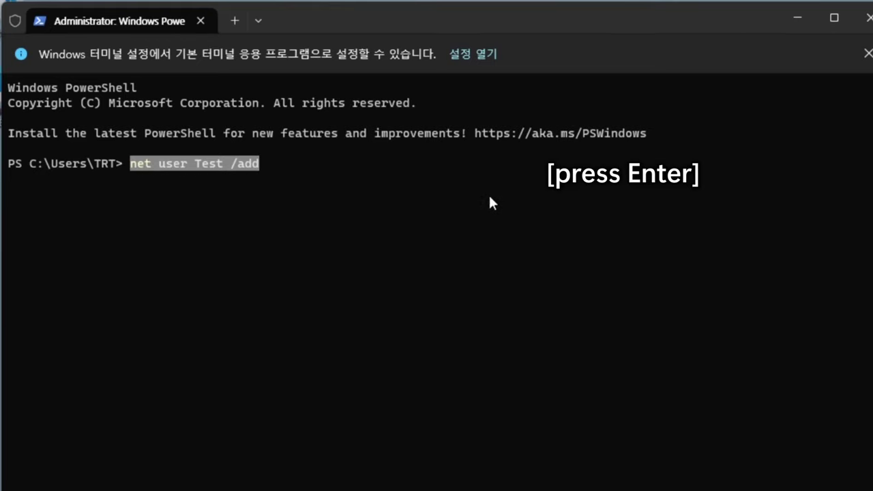
pyautogui.press('Return')
pyautogui.press('Return')
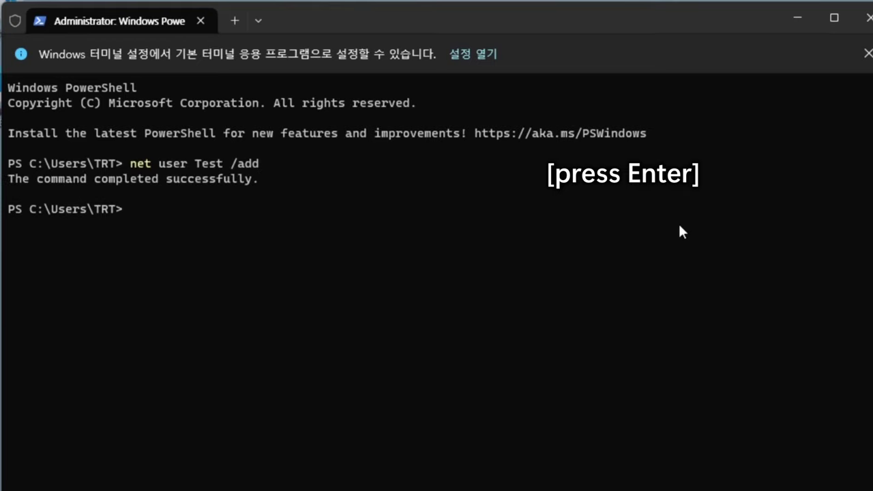
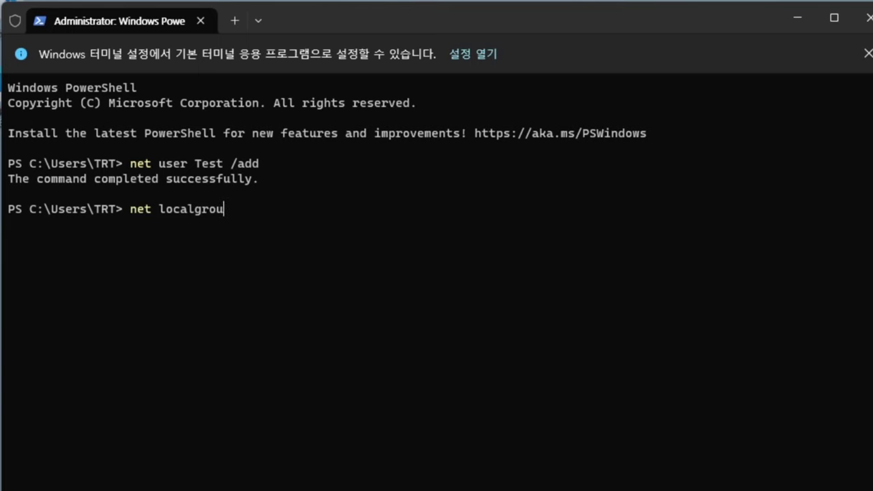
# - Run 'net localgroup administrators Test /add' to make the Test user a local administrator
pyautogui.write('net localgroup admini')
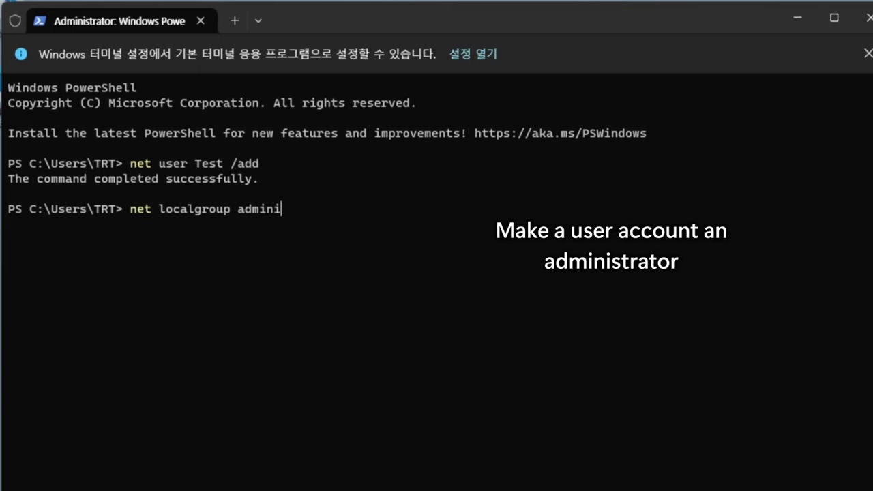
pyautogui.write('strators T')
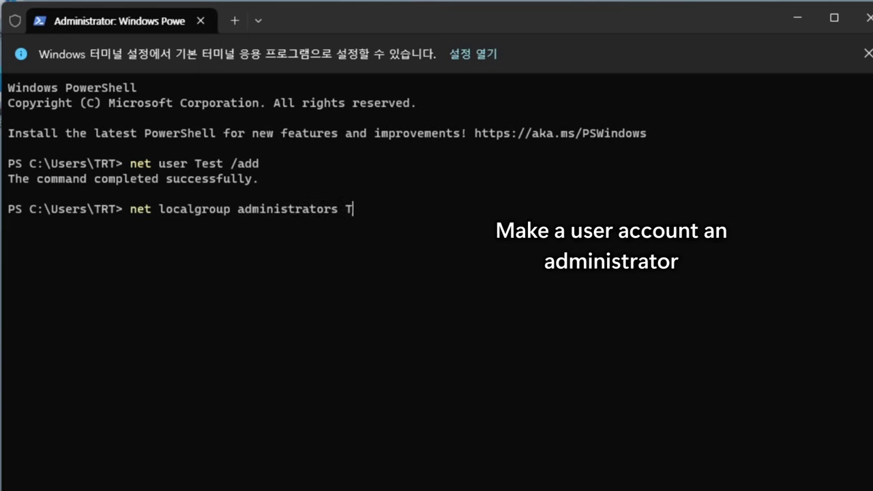
pyautogui.write('est /add')
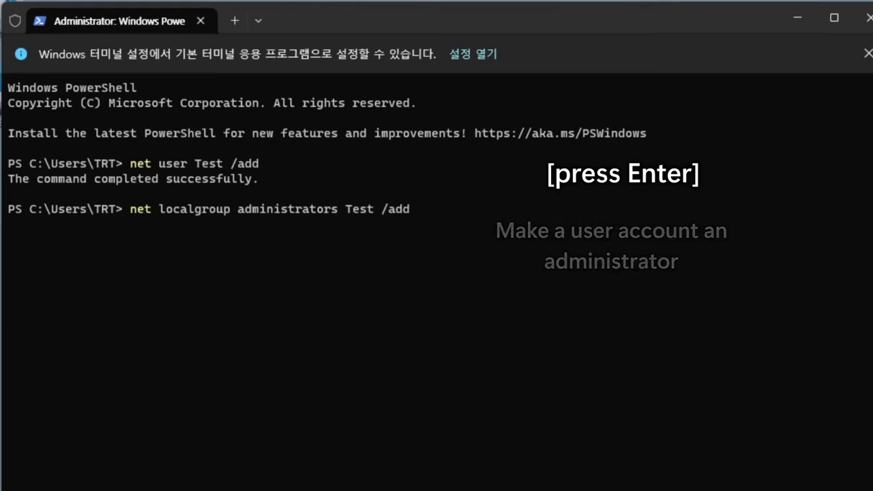
pyautogui.press('Return')
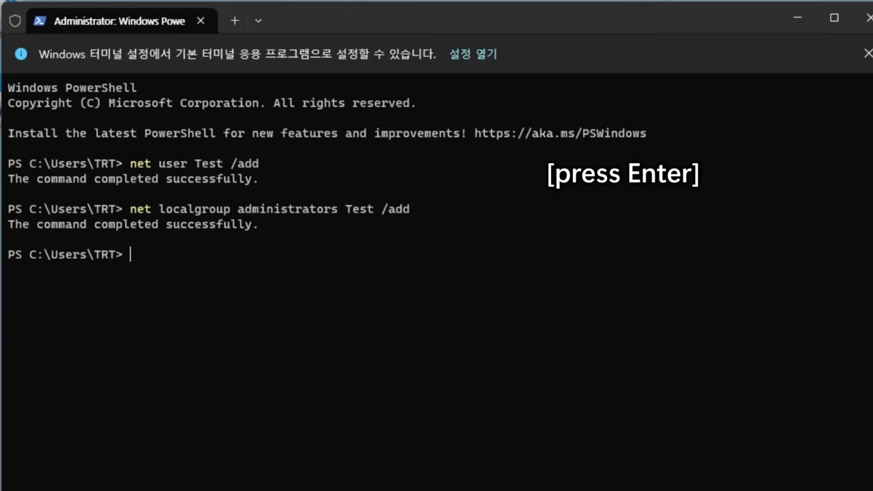
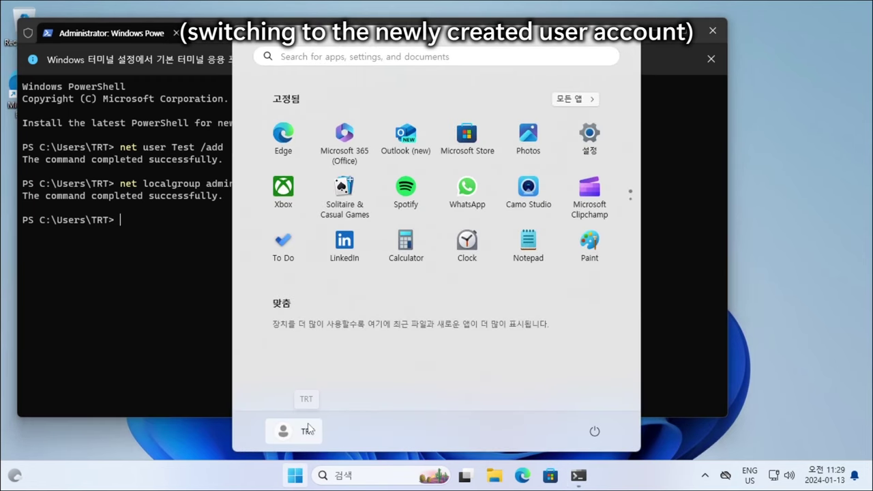
# - Switch to the local account Test from the Start menu's account flyout and sign in
pyautogui.click(301, 433)
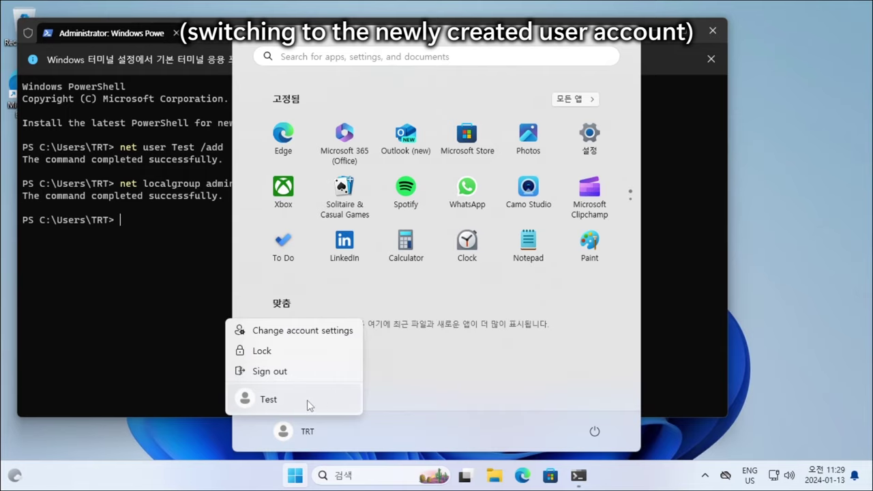
pyautogui.click(308, 405)
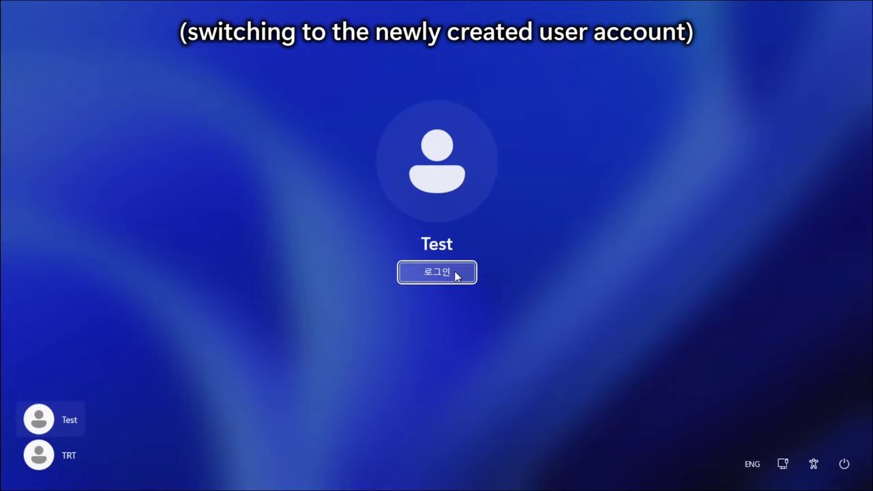
pyautogui.click(434, 277)
pyautogui.click(409, 272)
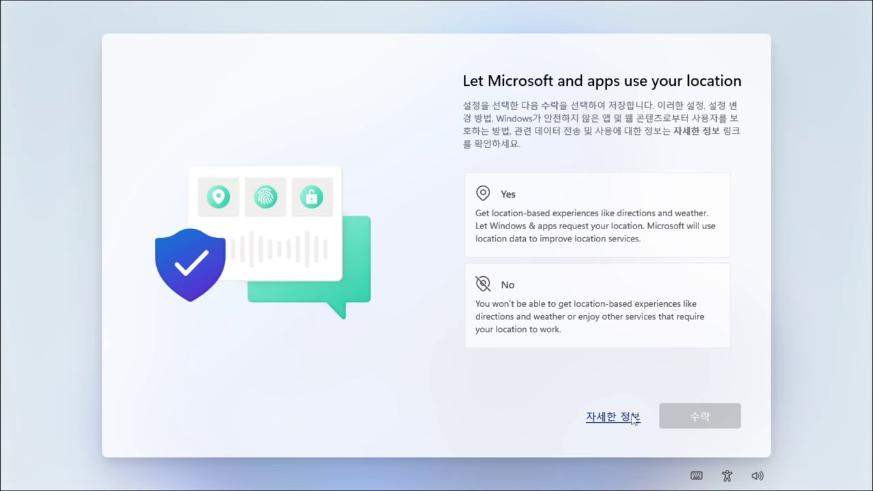
# - Check the location details, then decline location and turn off Find my device
pyautogui.click(615, 419)
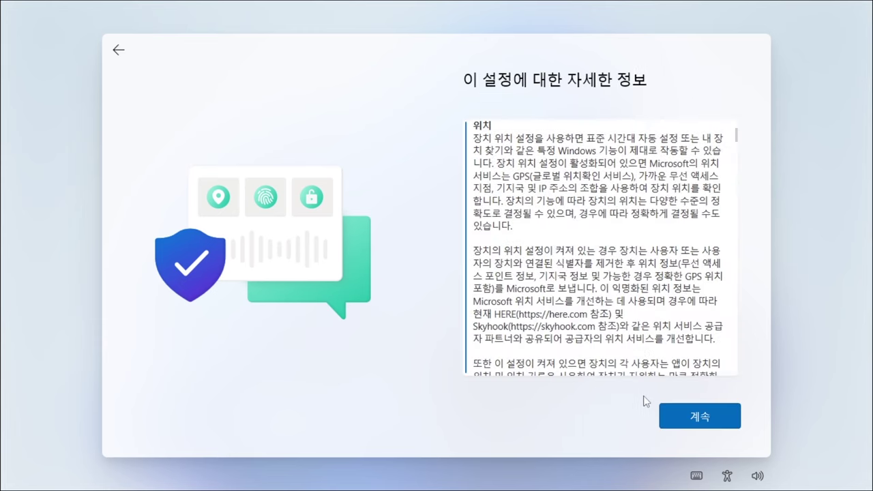
pyautogui.click(112, 50)
pyautogui.click(597, 310)
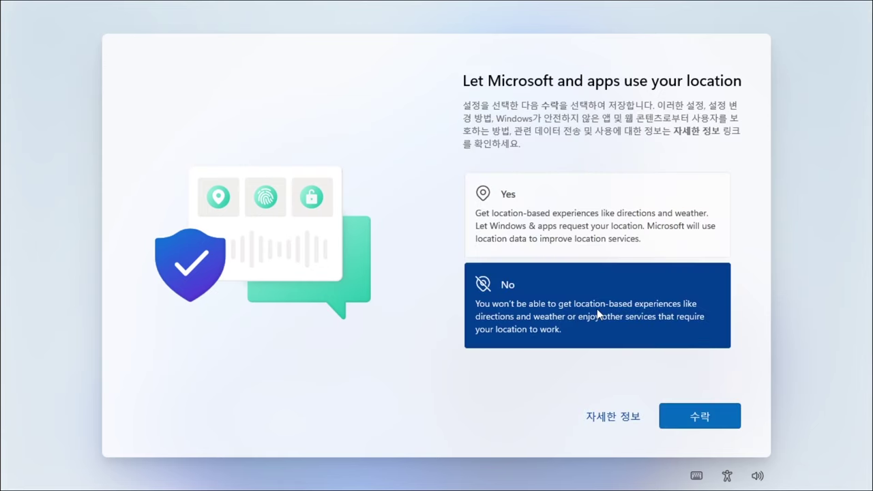
pyautogui.click(711, 423)
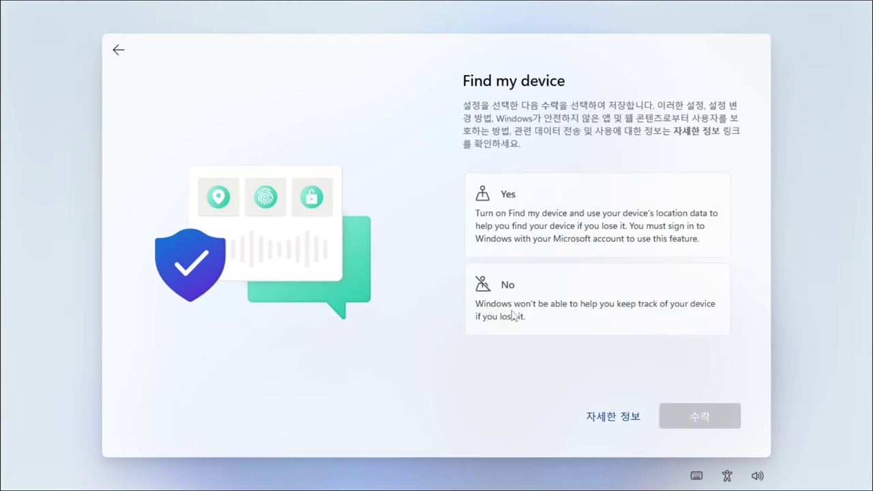
pyautogui.click(605, 326)
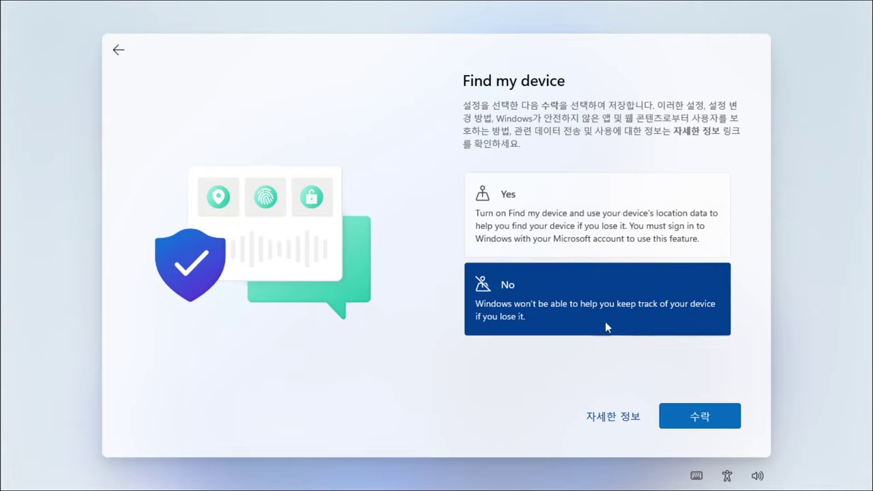
pyautogui.click(706, 420)
# - Send only required diagnostic data and decline sharing inking and typing data
pyautogui.scroll(-1, 502, 332)
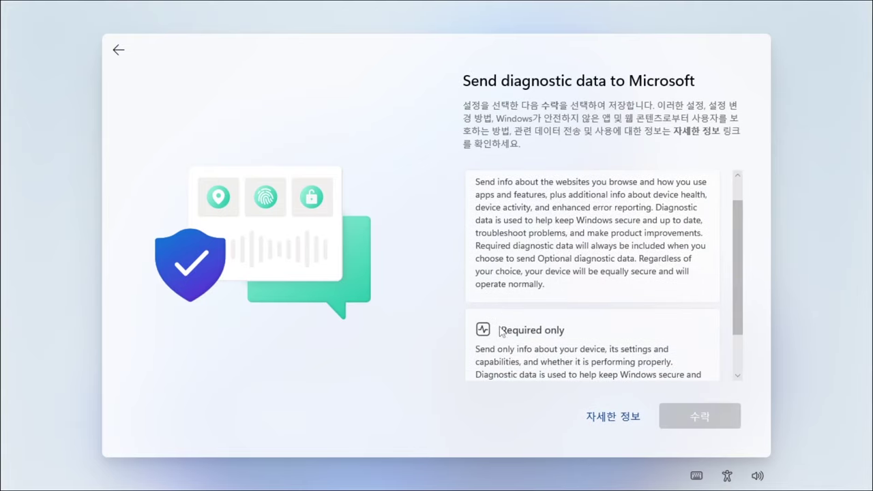
pyautogui.scroll(-2, 501, 332)
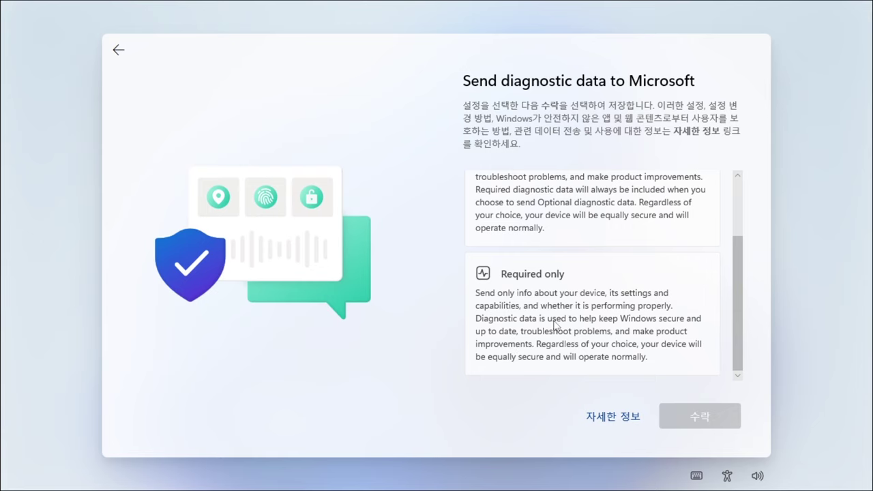
pyautogui.click(556, 325)
pyautogui.click(719, 423)
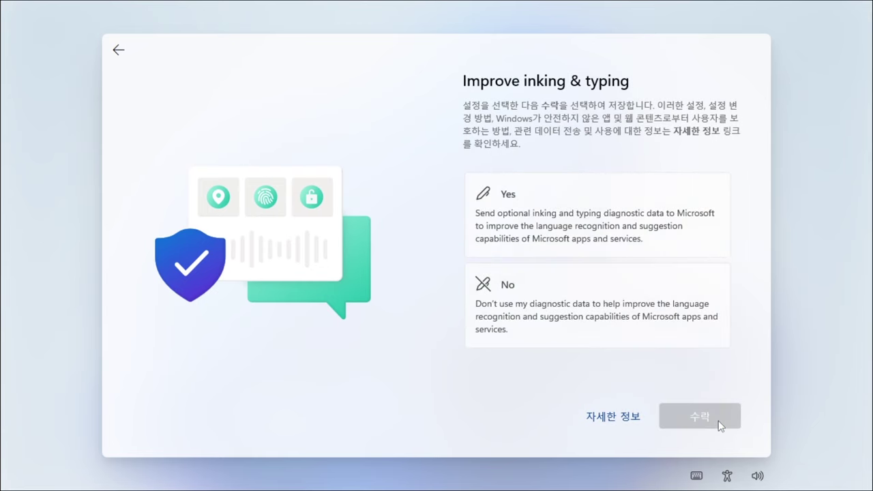
pyautogui.click(573, 310)
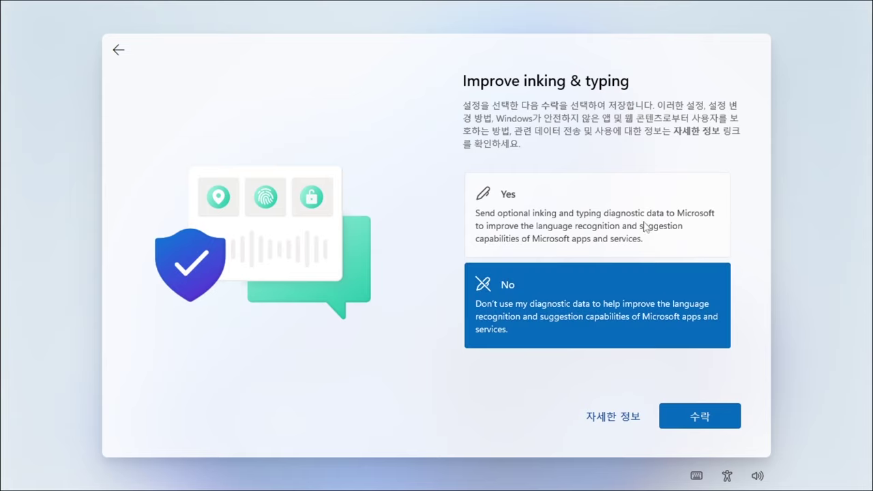
pyautogui.click(725, 426)
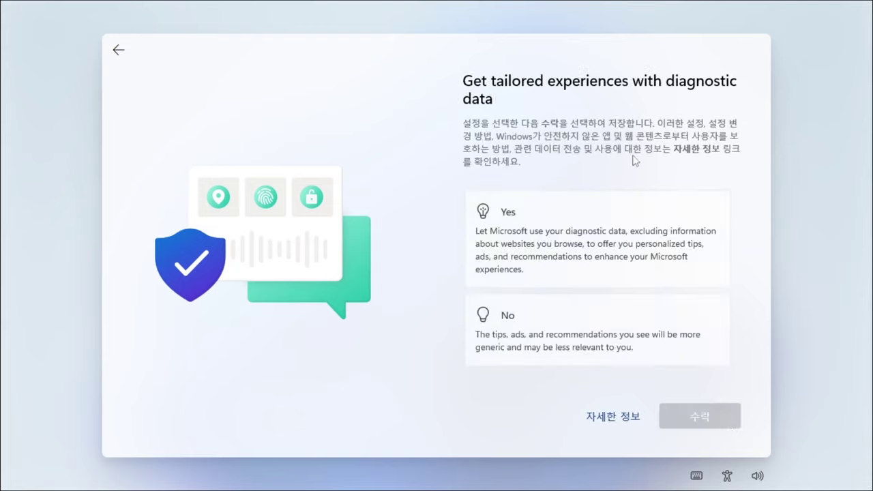
# - Decline tailored experiences and keep apps from using the advertising ID
pyautogui.click(597, 331)
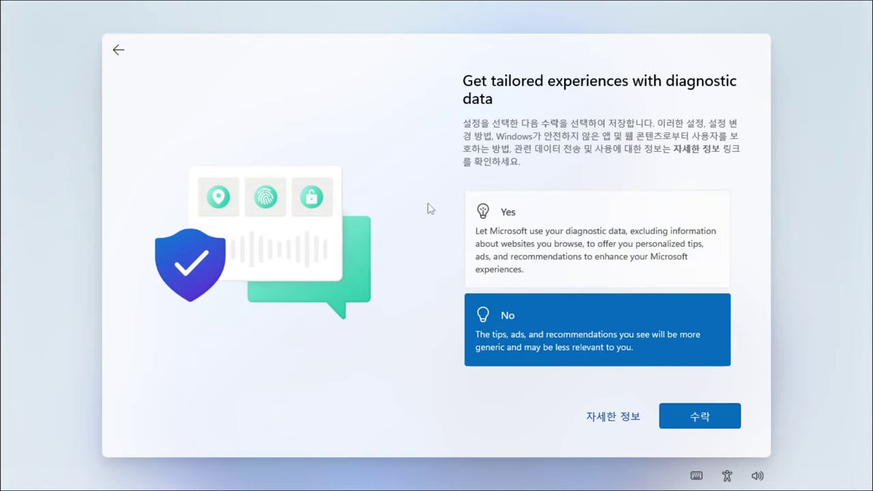
pyautogui.click(684, 415)
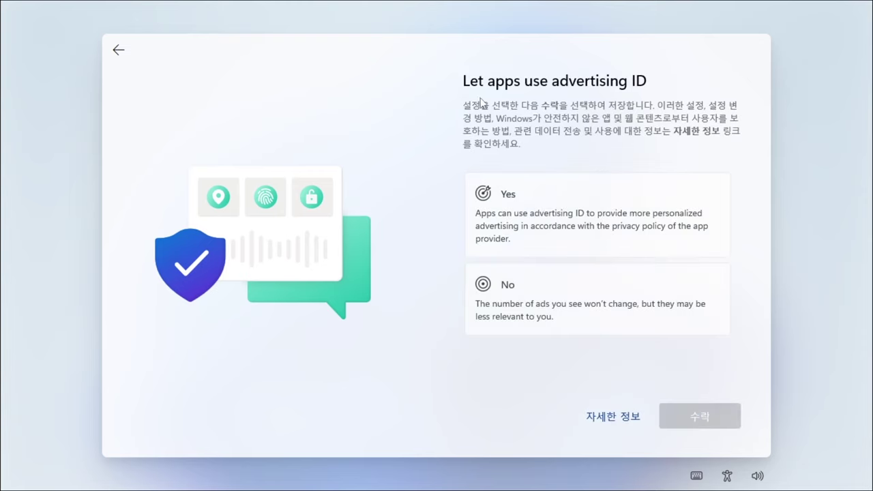
pyautogui.click(551, 285)
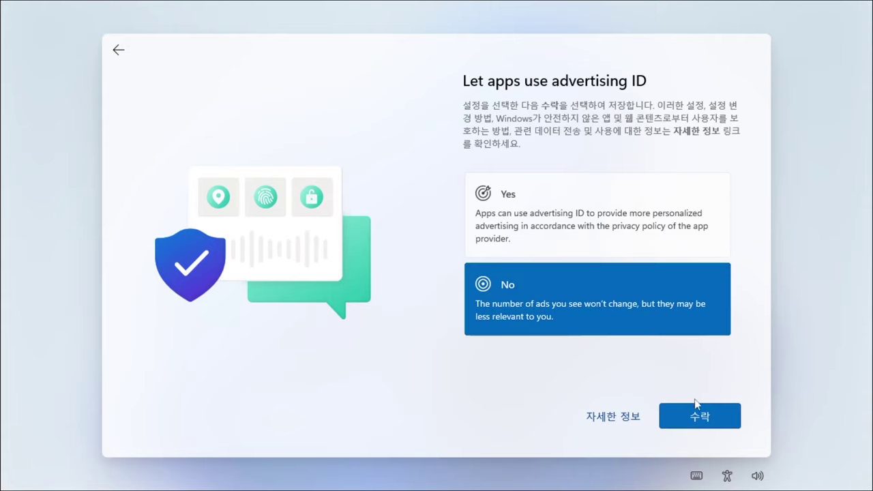
pyautogui.click(684, 420)
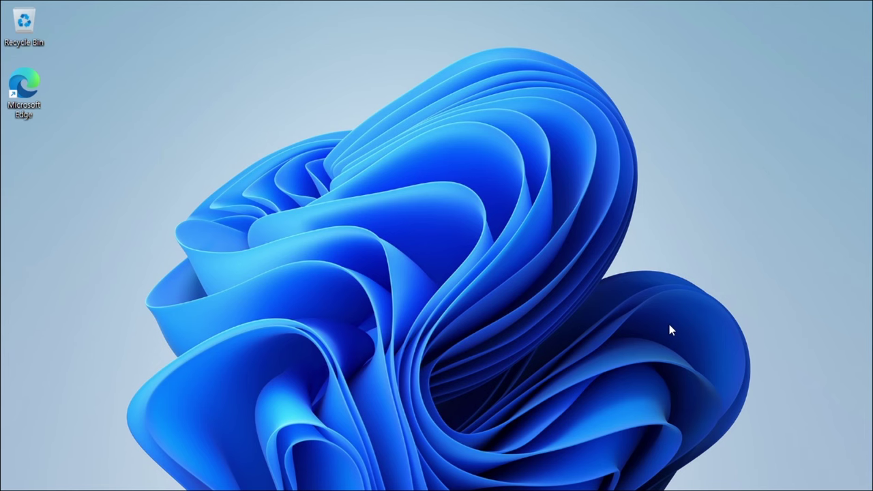
# - Open System (시스템) from the Start right-click menu and scroll through the About specifications
pyautogui.press('super')
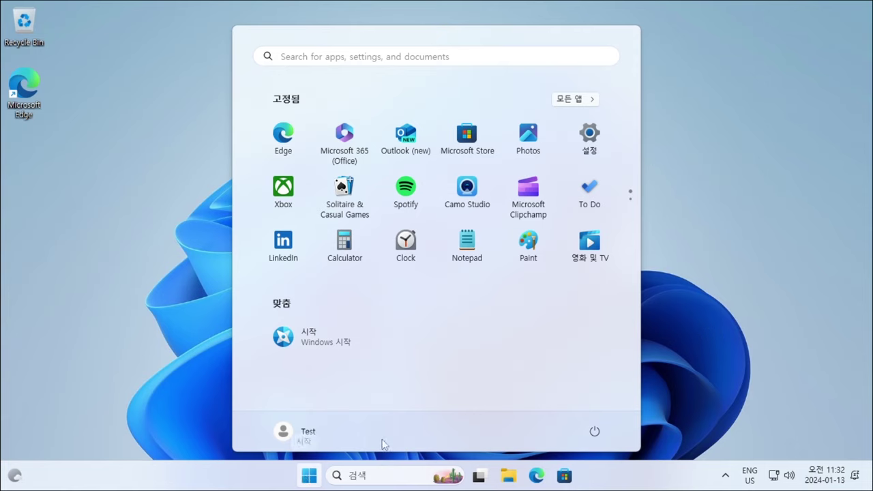
pyautogui.rightClick(315, 474)
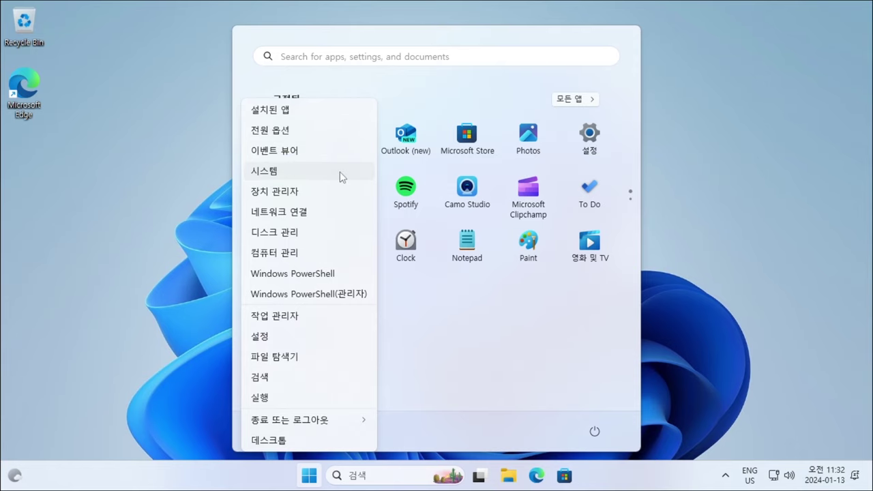
pyautogui.click(305, 176)
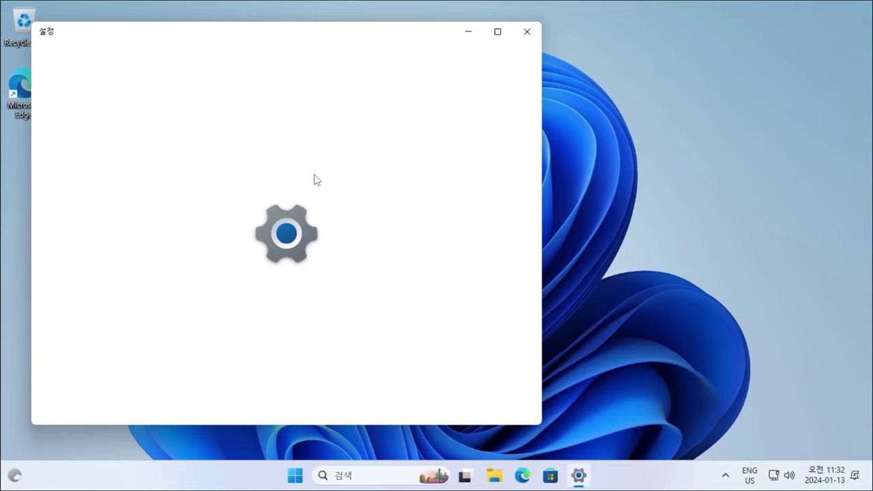
pyautogui.scroll(-3, 338, 231)
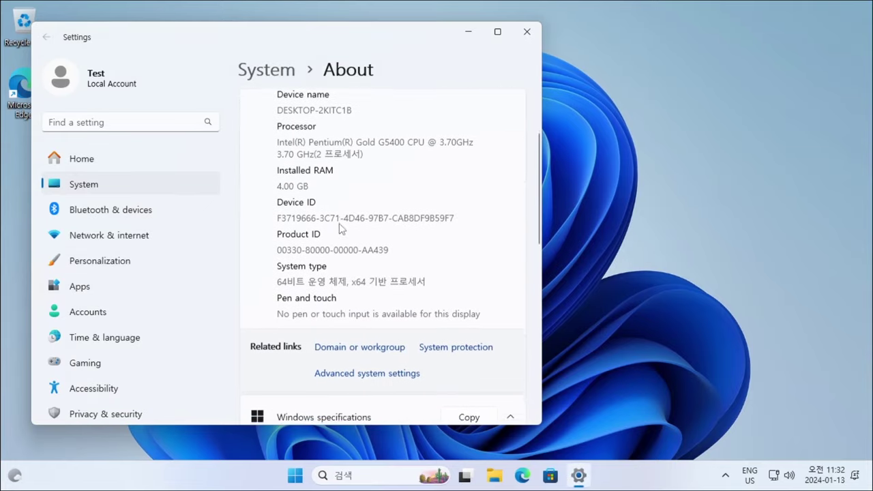
pyautogui.scroll(-6, 341, 214)
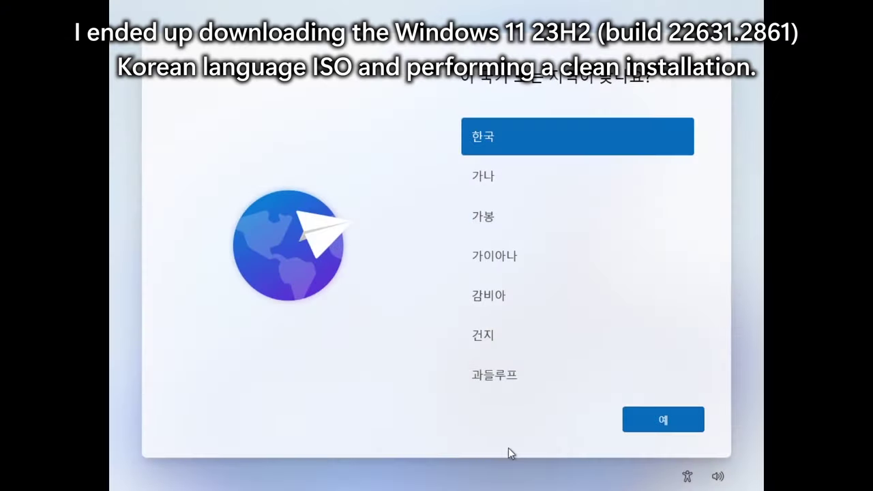
# - Accept Korea and Microsoft 입력기, skip the second layout and device name, choose personal use
pyautogui.click(637, 419)
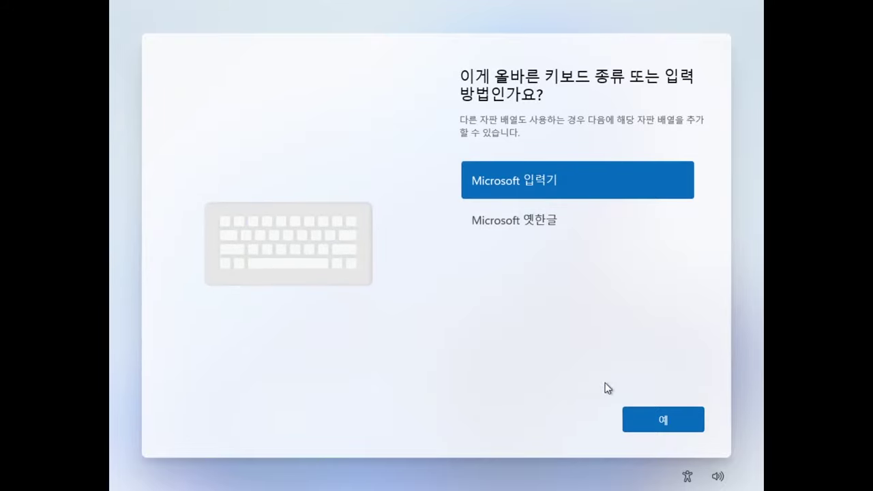
pyautogui.click(645, 418)
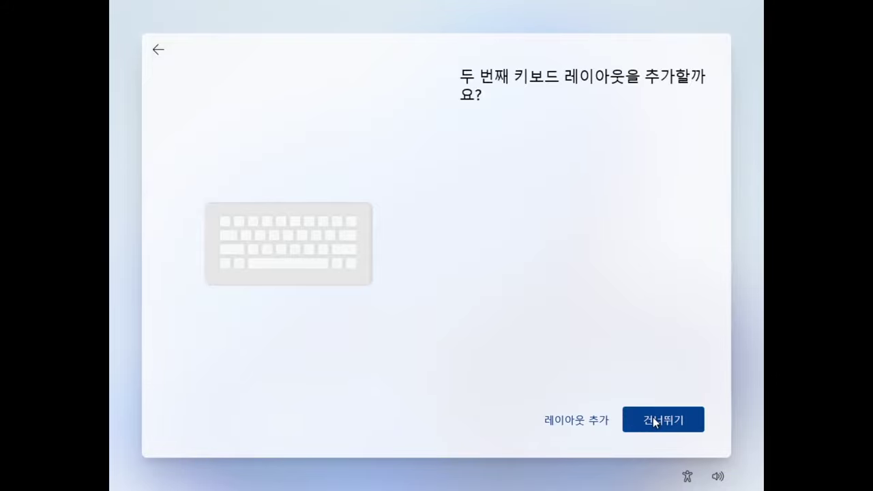
pyautogui.click(653, 421)
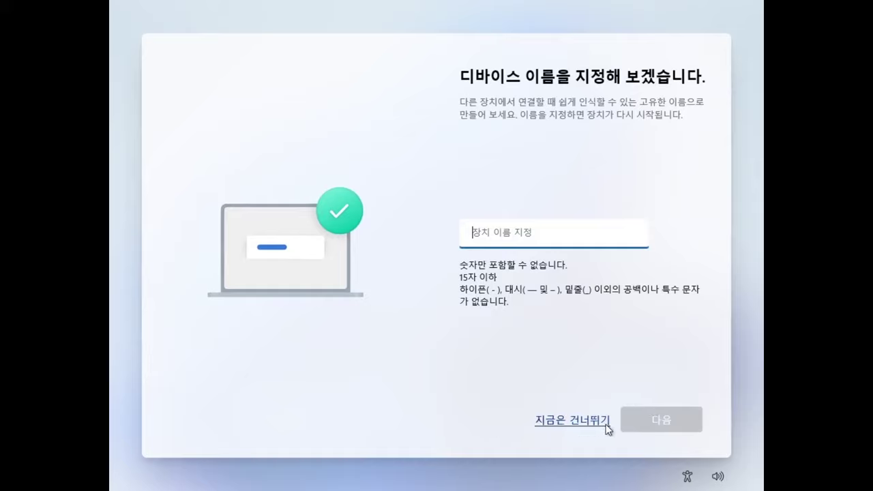
pyautogui.click(570, 427)
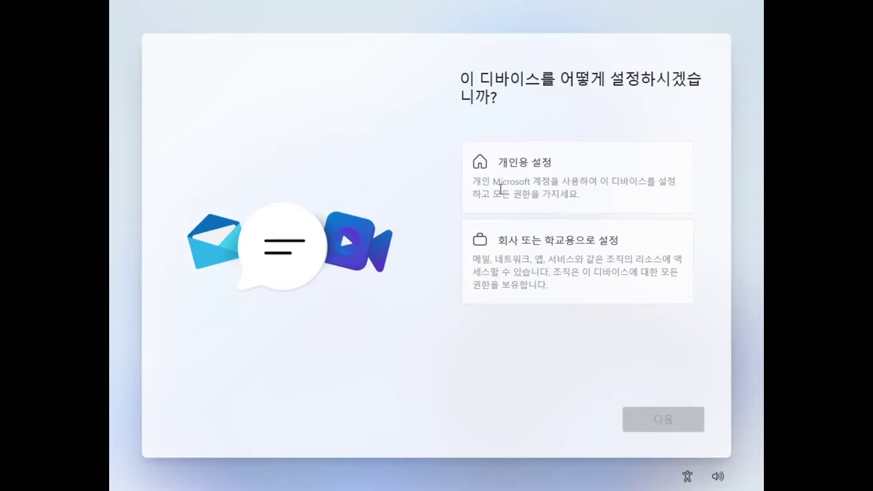
pyautogui.click(546, 184)
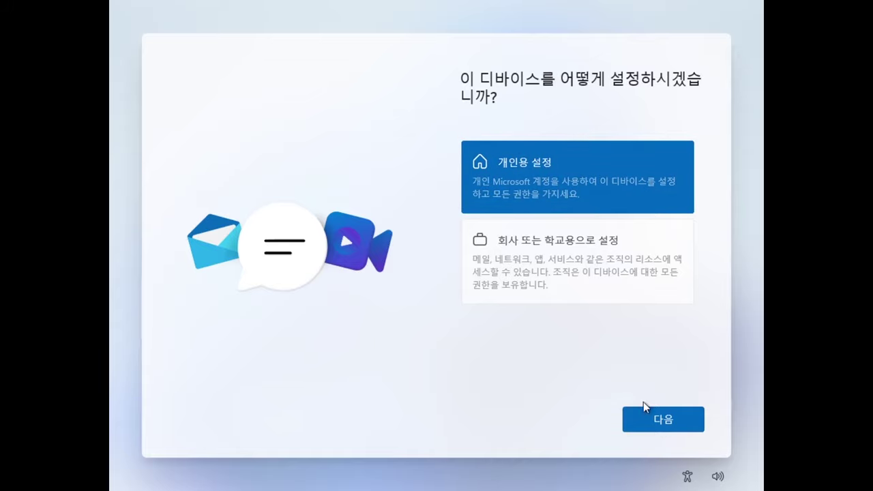
pyautogui.click(643, 429)
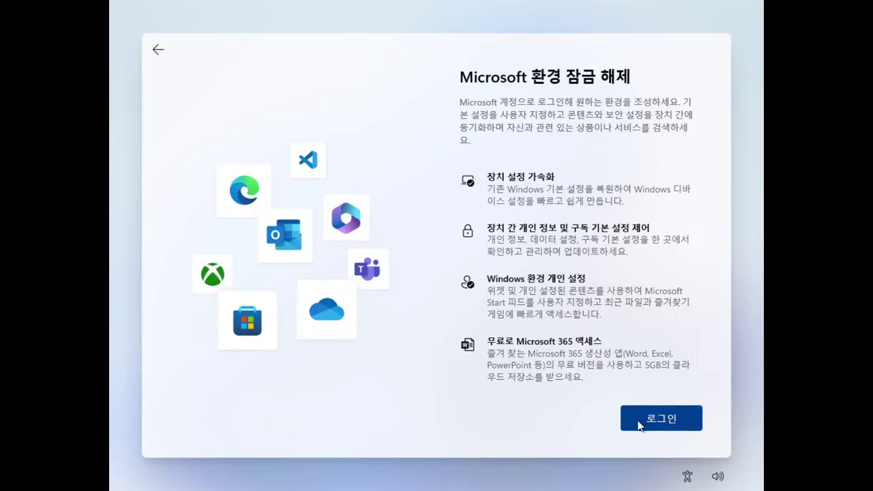
# - Start Microsoft sign-in with a placeholder locked account address and a one-character password
pyautogui.click(684, 417)
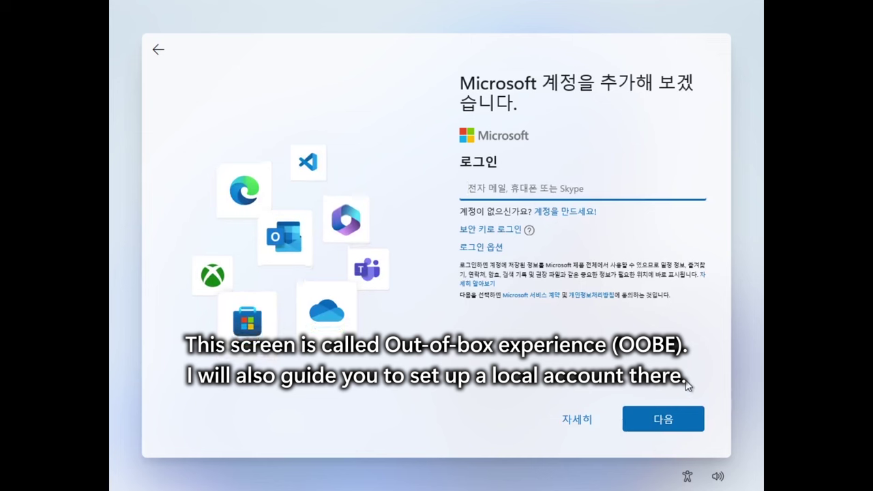
pyautogui.write('1@1.com')
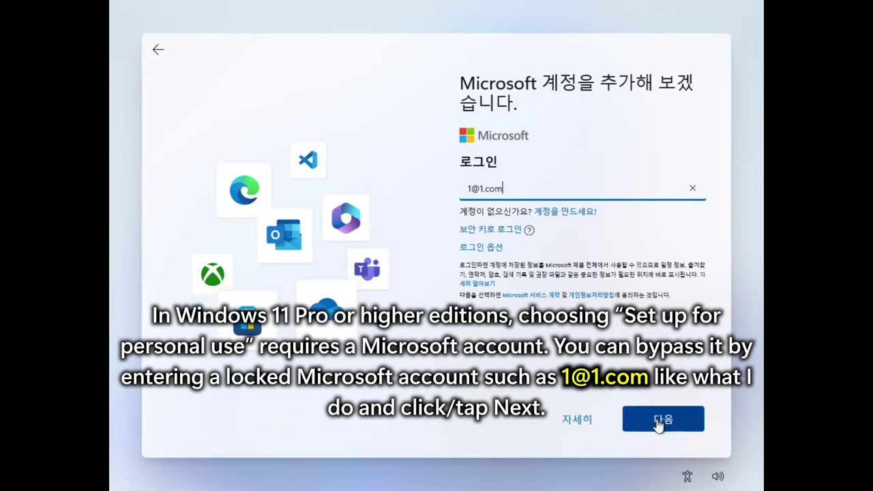
pyautogui.click(693, 431)
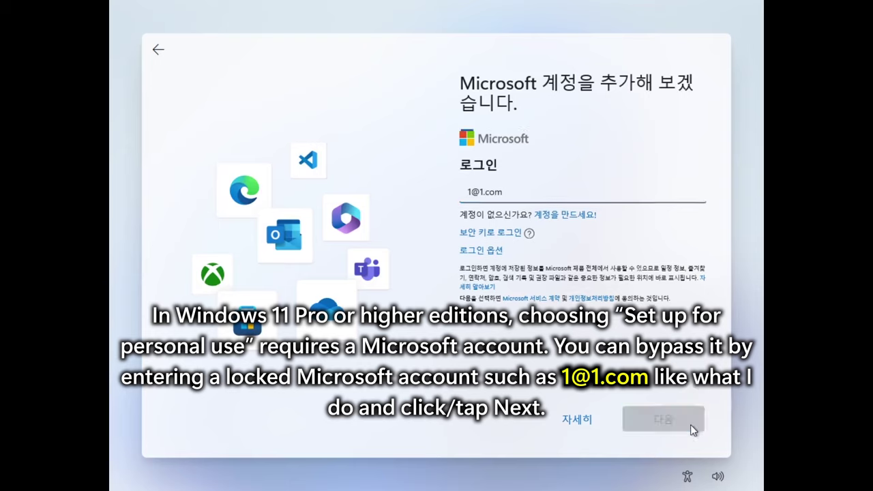
pyautogui.click(692, 431)
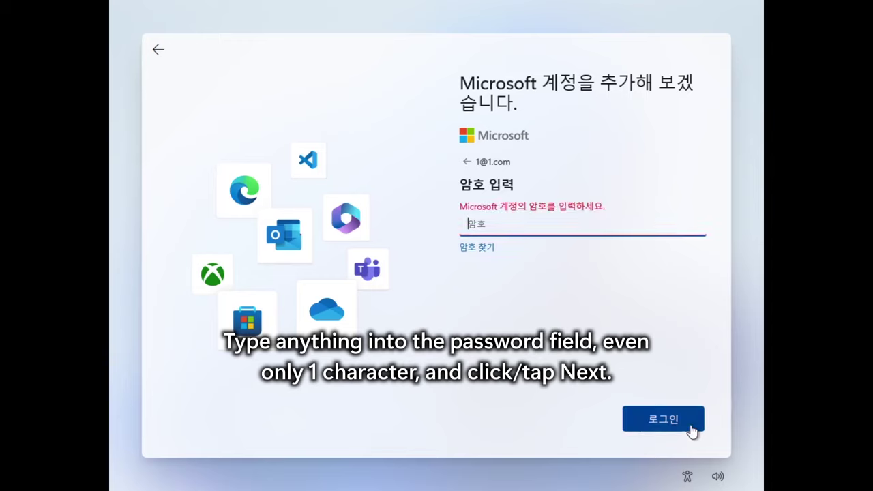
pyautogui.write('a')
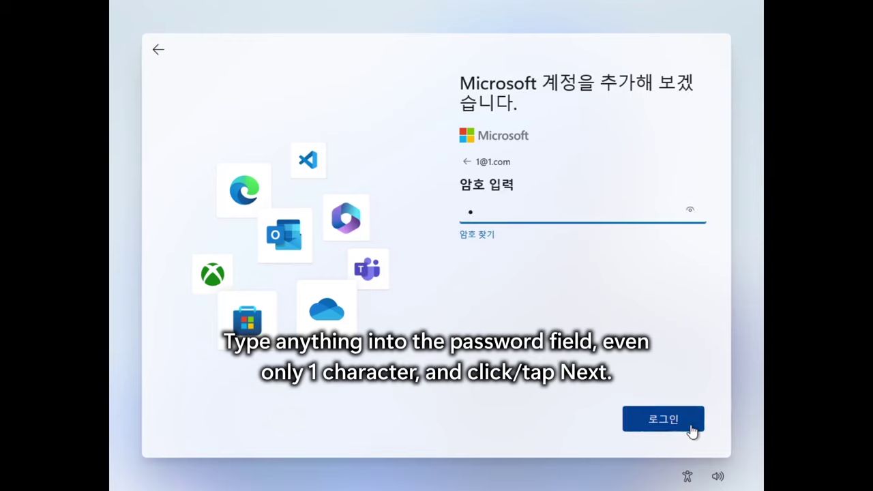
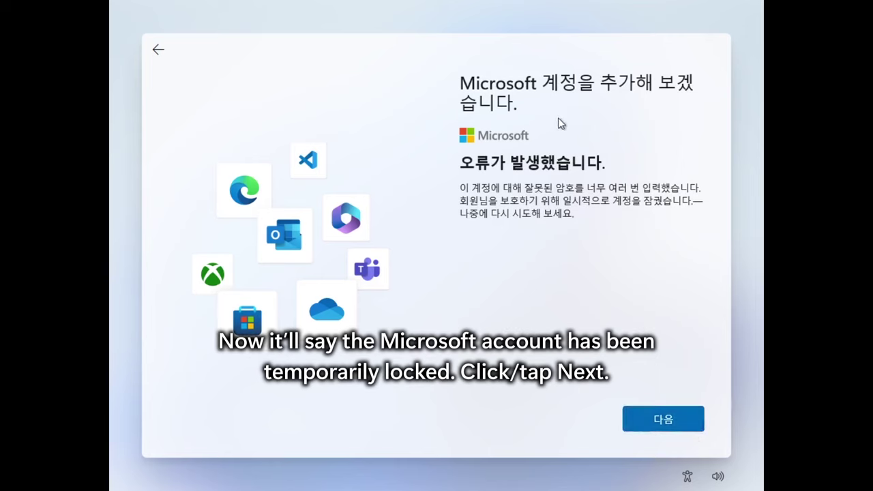
# - Get past the account-locked error and create a local account with a blank password
pyautogui.tripleClick(719, 156)
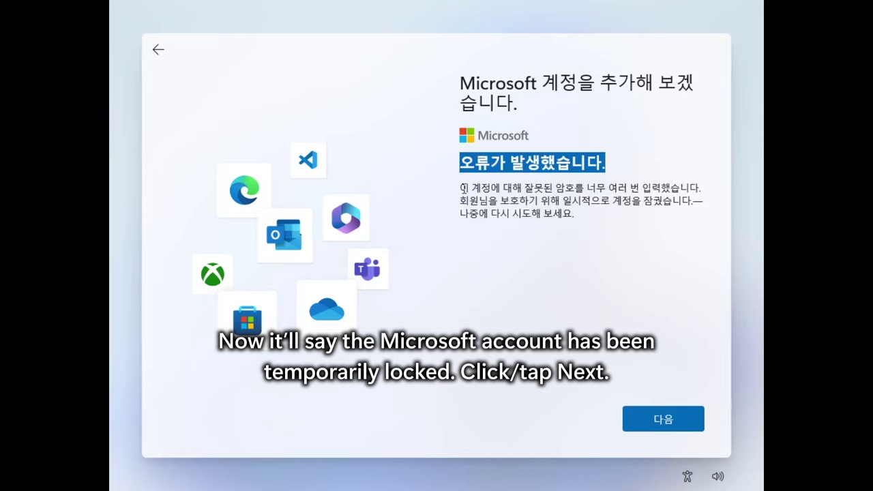
pyautogui.moveTo(463, 187); pyautogui.dragTo(672, 237)
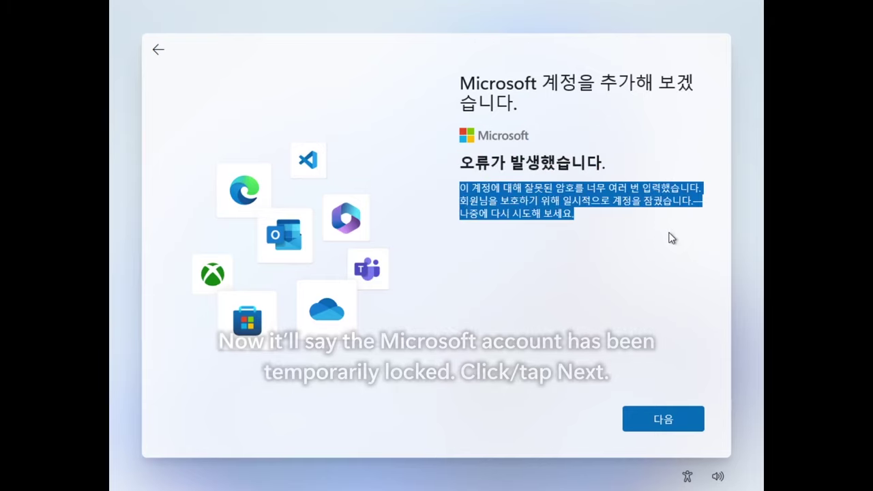
pyautogui.click(583, 221)
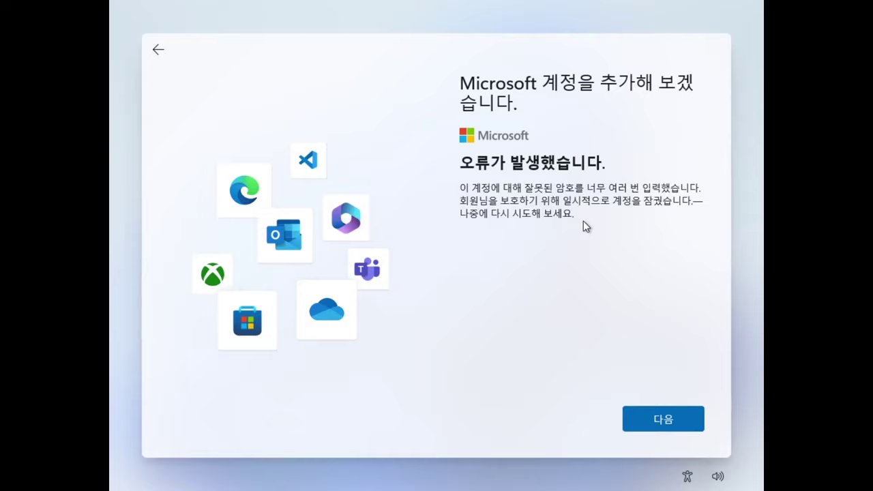
pyautogui.click(645, 421)
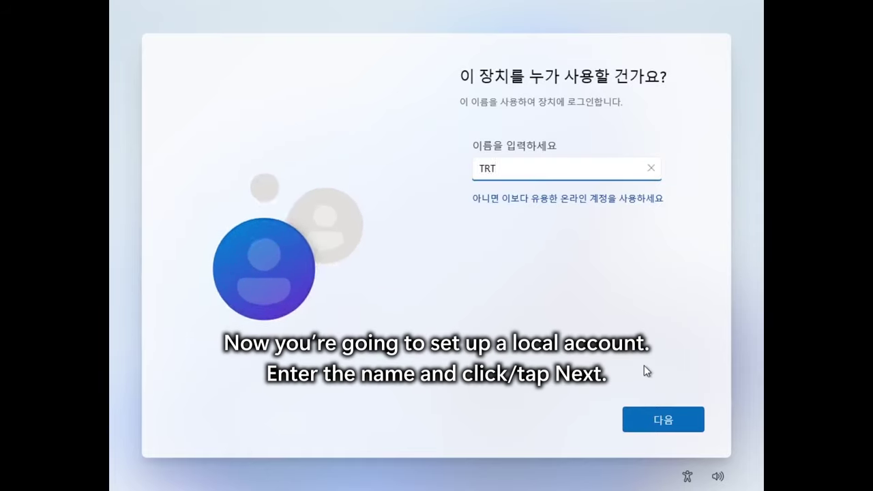
pyautogui.click(645, 420)
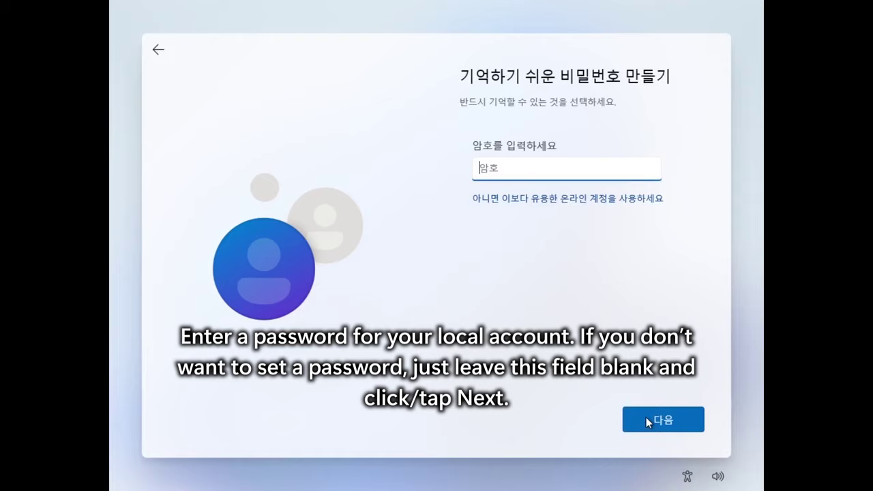
pyautogui.click(647, 419)
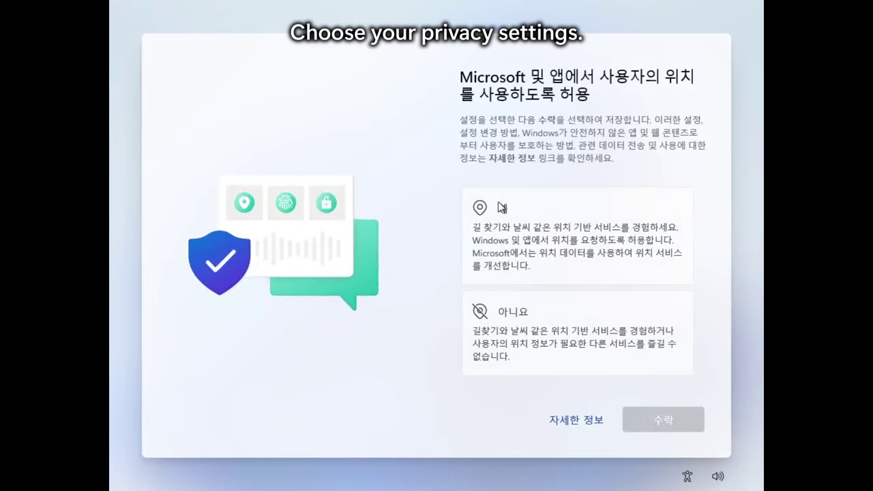
# - Allow location, decline Find my device, and send only required diagnostic data
pyautogui.click(522, 230)
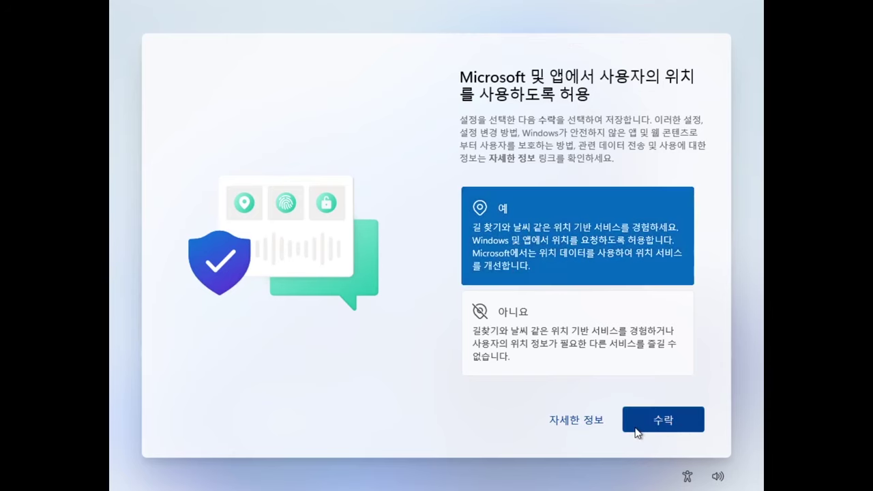
pyautogui.click(682, 426)
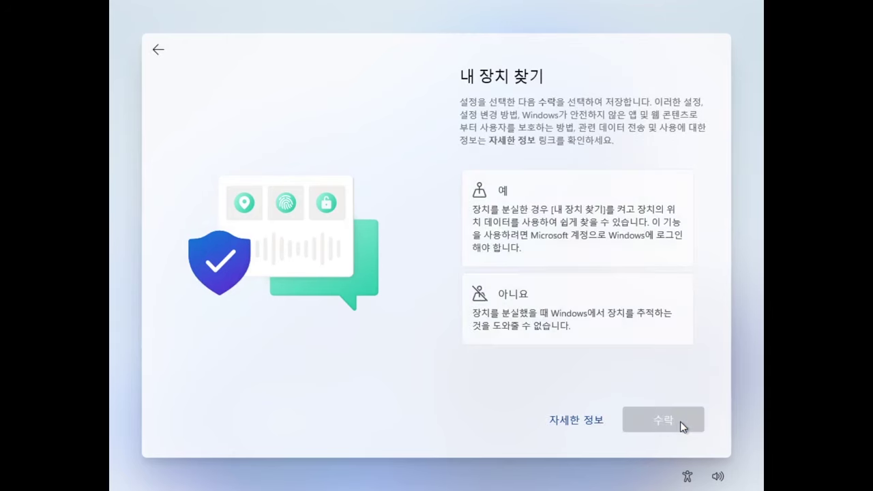
pyautogui.click(573, 310)
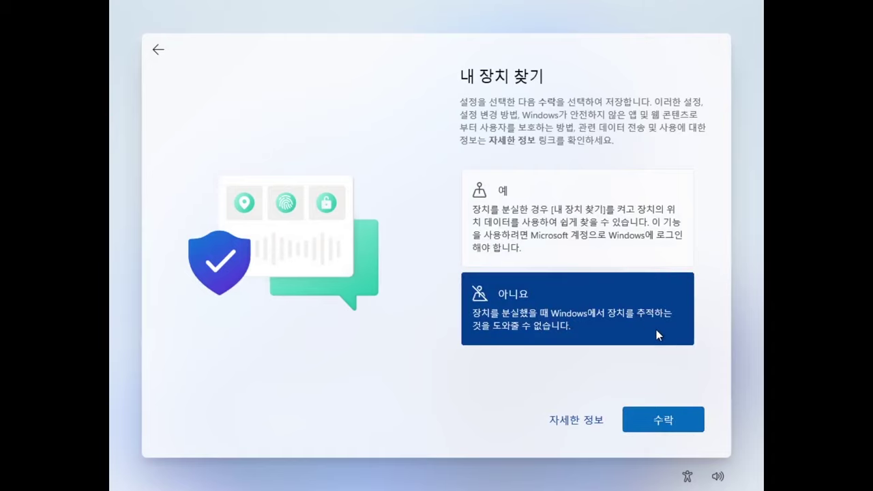
pyautogui.click(683, 419)
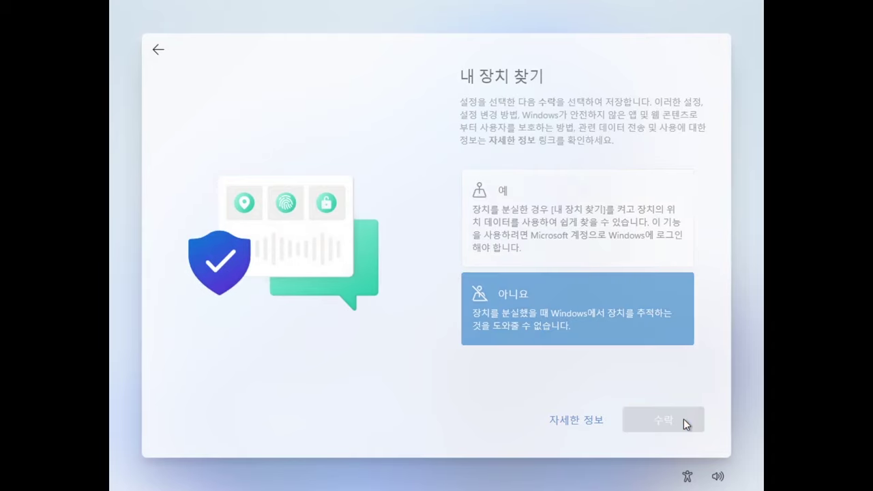
pyautogui.click(537, 353)
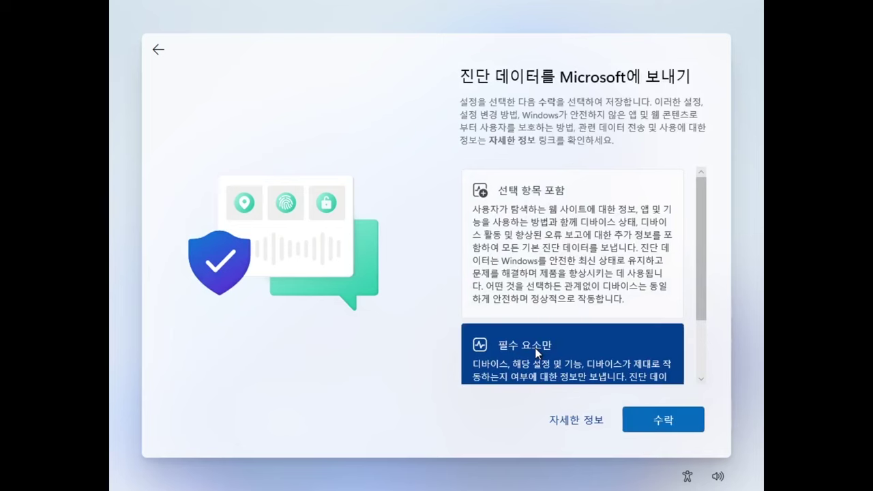
pyautogui.scroll(-3, 653, 342)
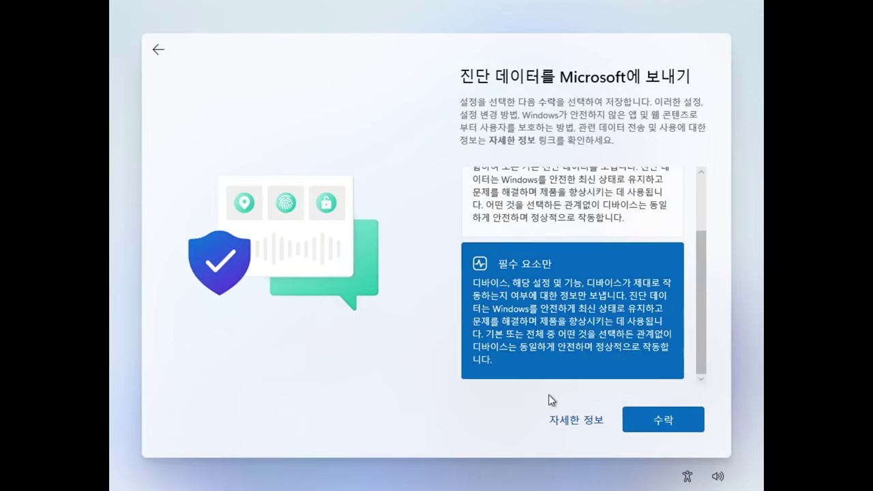
pyautogui.click(659, 423)
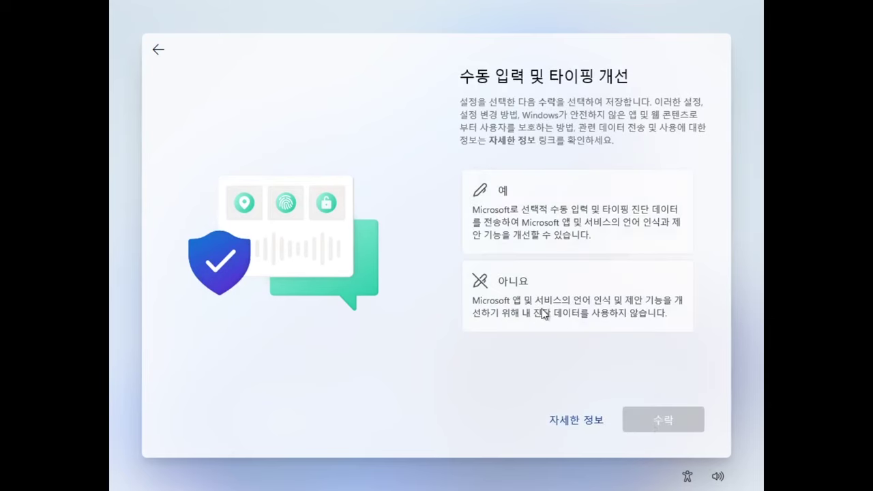
# - Decline inking and typing data, tailored experiences and the advertising ID to finish setup
pyautogui.click(580, 293)
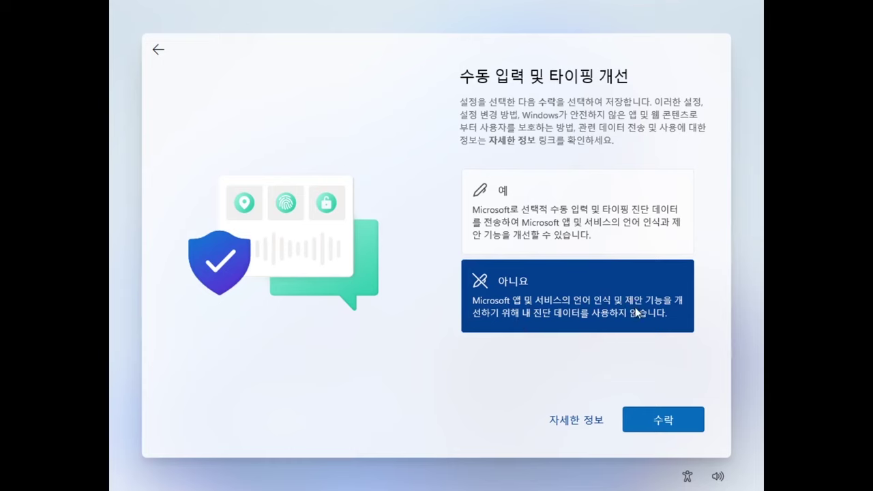
pyautogui.click(665, 423)
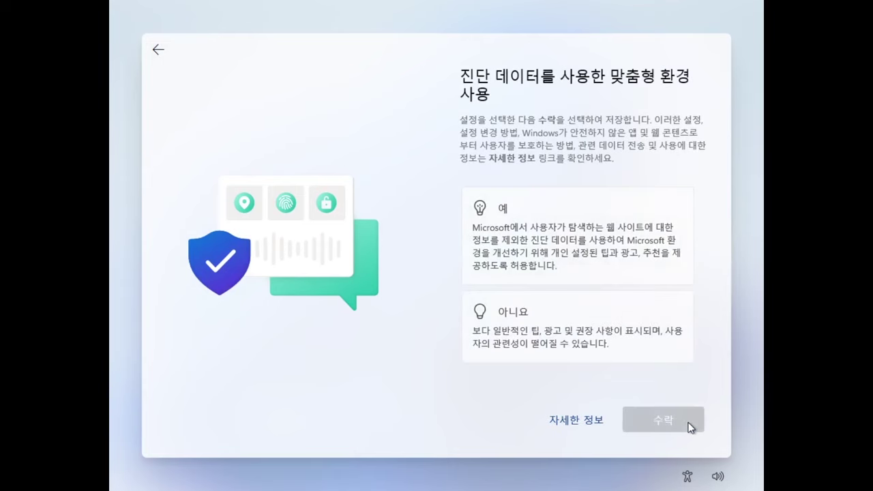
pyautogui.click(617, 328)
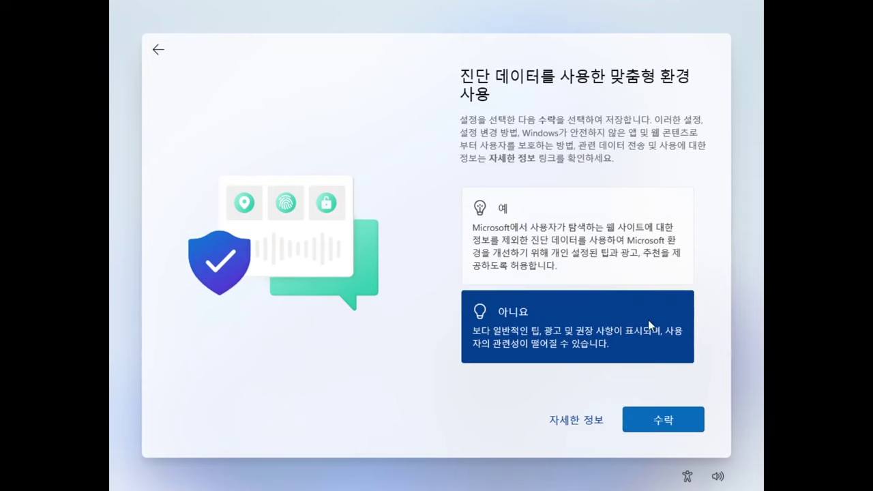
pyautogui.click(695, 423)
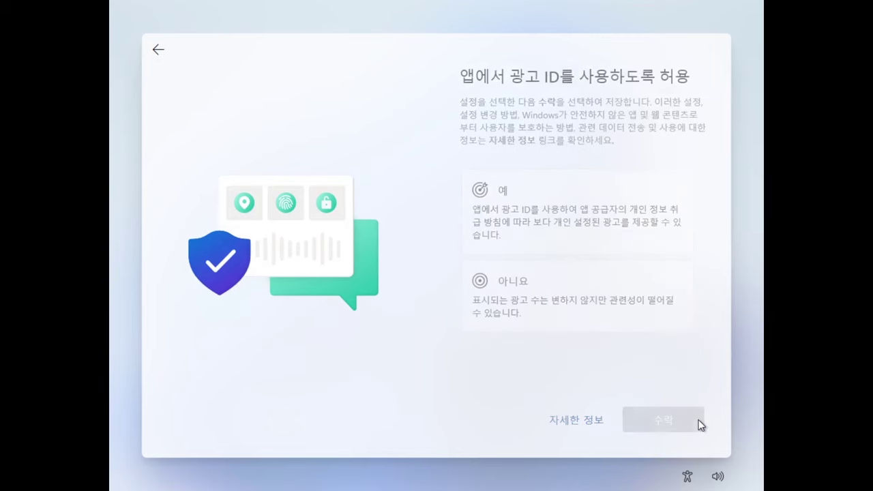
pyautogui.click(574, 306)
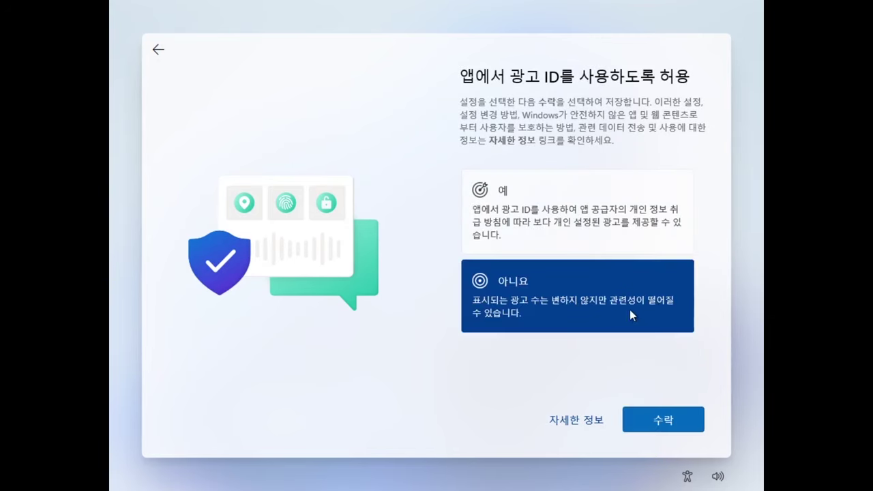
pyautogui.click(686, 424)
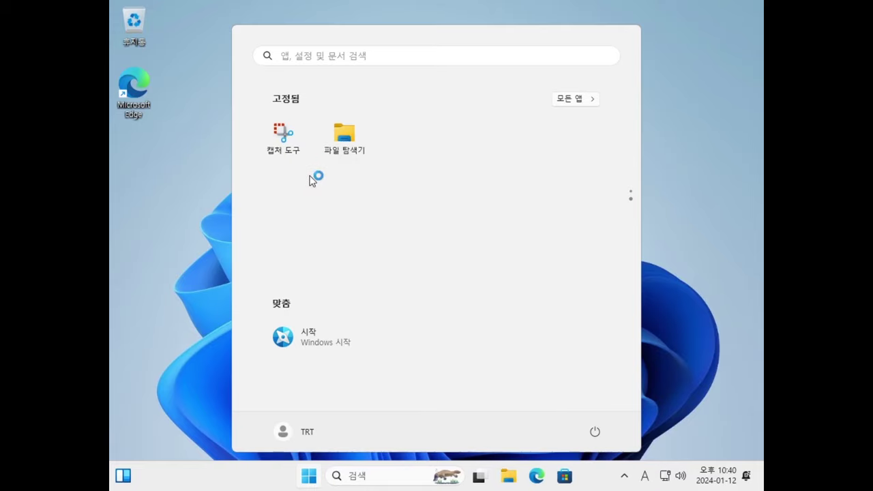
# - In All apps, scroll past the 접근성 folder to the W entries and launch Windows Tools
pyautogui.click(588, 103)
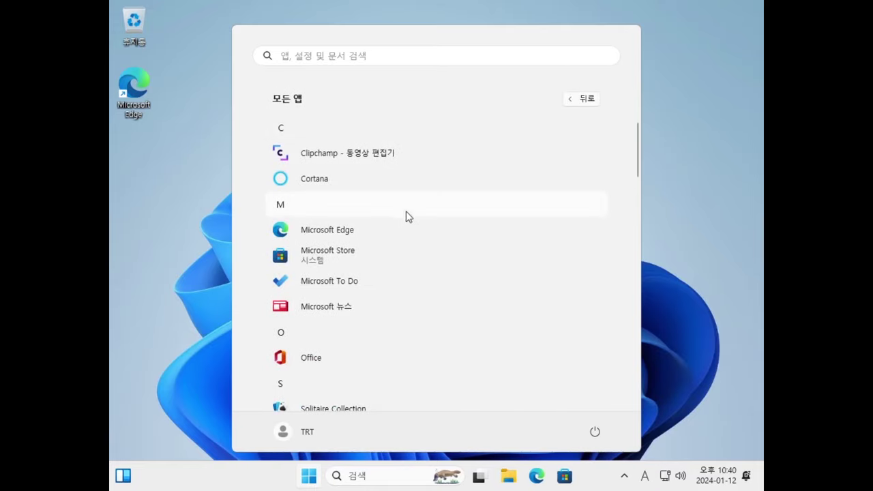
pyautogui.scroll(-5, 400, 249)
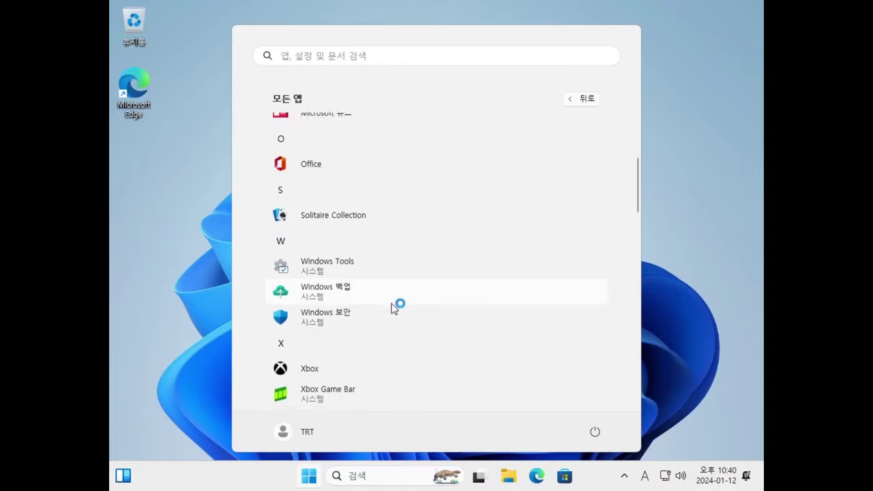
pyautogui.scroll(-10, 393, 309)
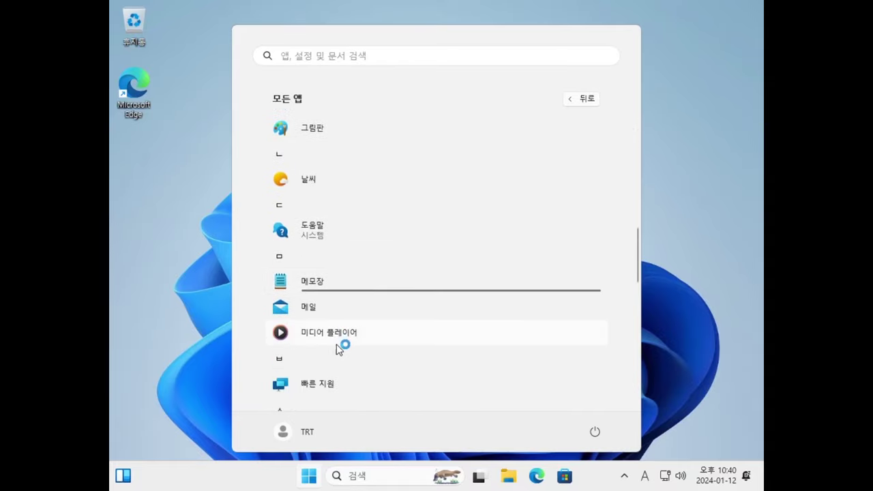
pyautogui.scroll(-8, 341, 346)
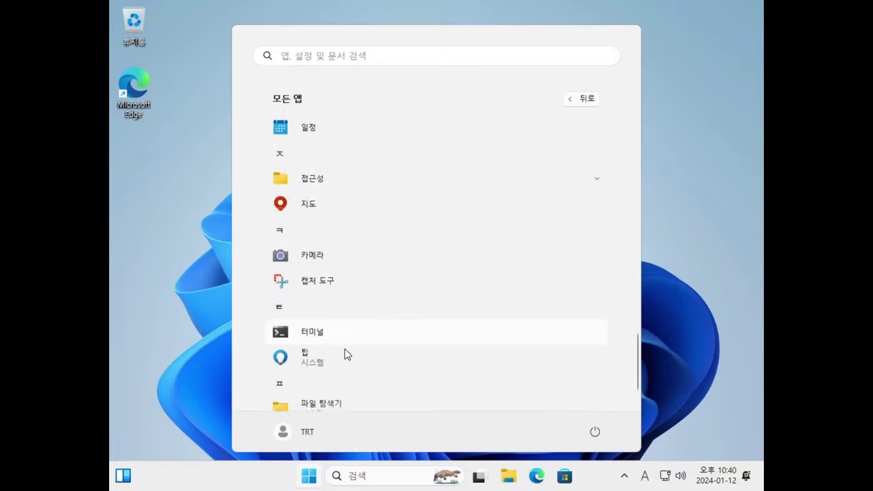
pyautogui.click(344, 349)
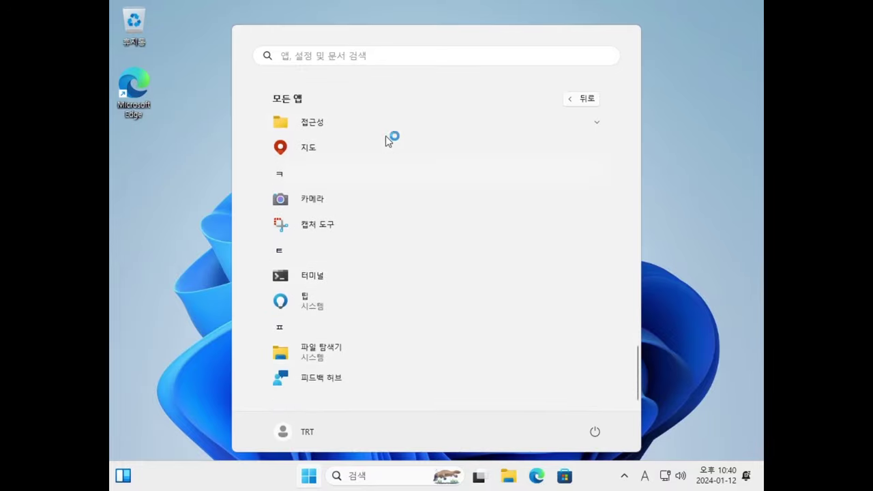
pyautogui.click(326, 125)
pyautogui.scroll(-1, 402, 300)
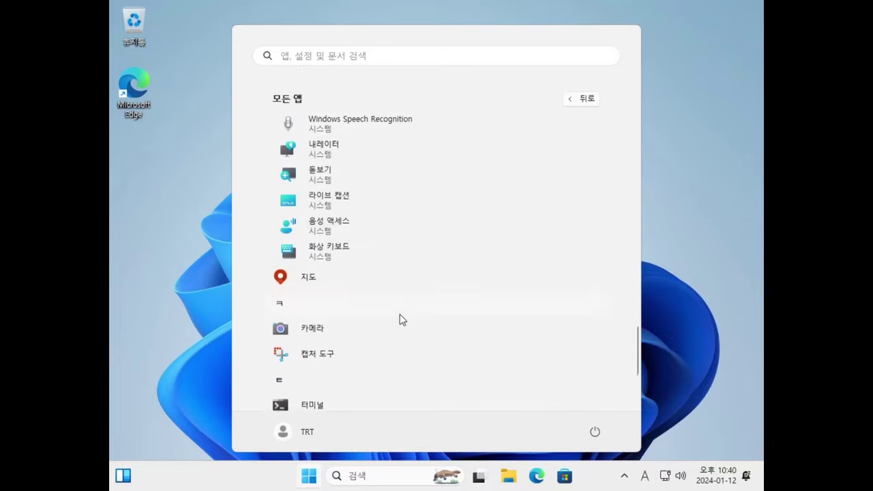
pyautogui.scroll(-5, 403, 320)
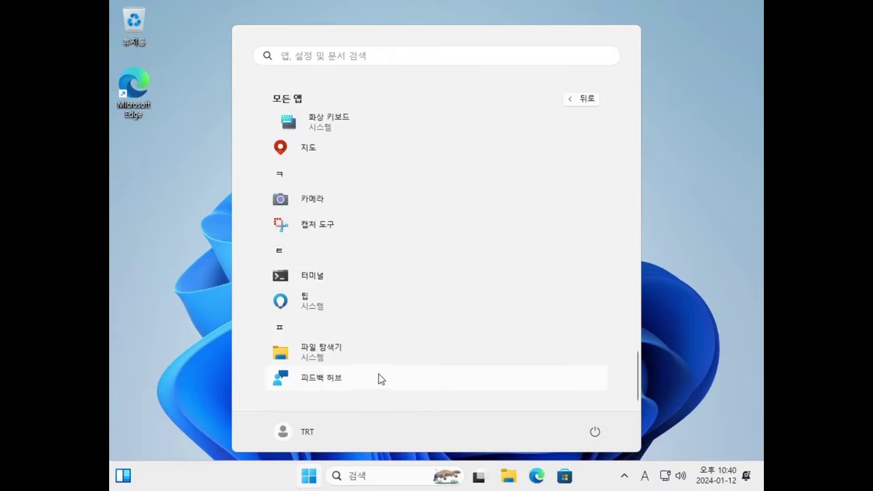
pyautogui.scroll(5, 386, 375)
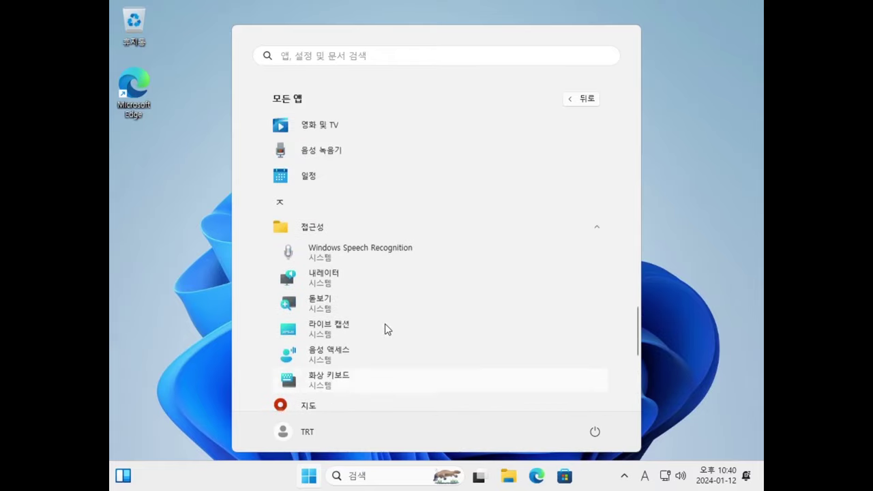
pyautogui.scroll(8, 381, 239)
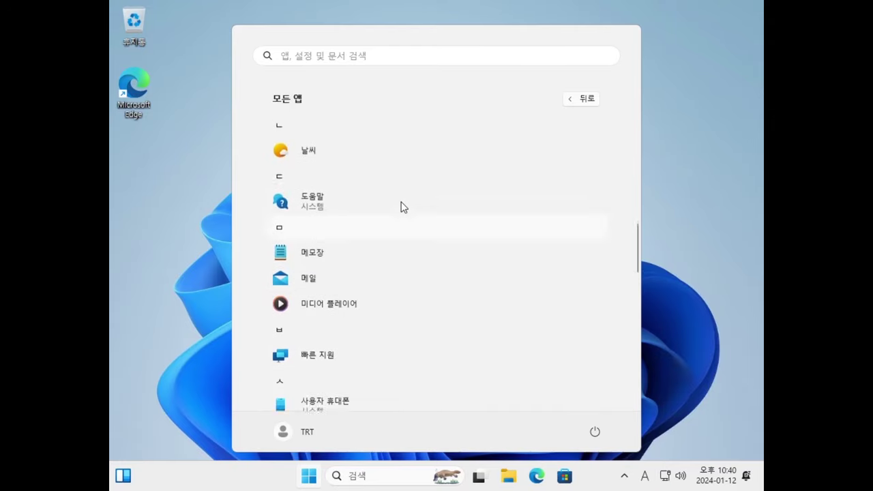
pyautogui.scroll(4, 385, 252)
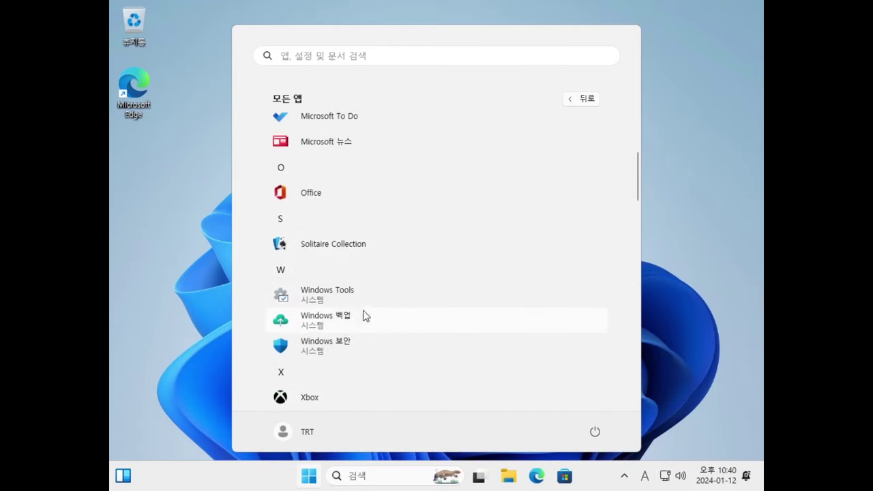
pyautogui.click(291, 300)
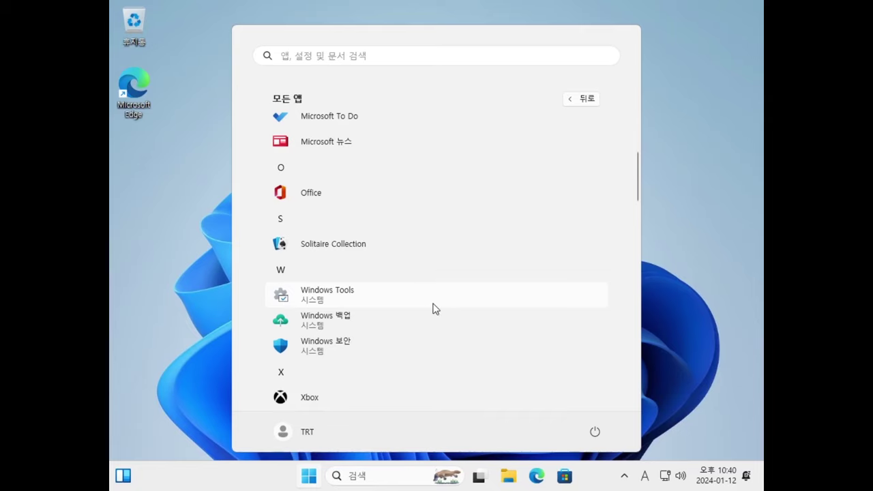
# - Browse the maximized Windows Tools items, close the window, and open the Win+X quick-link menu
pyautogui.click(386, 318)
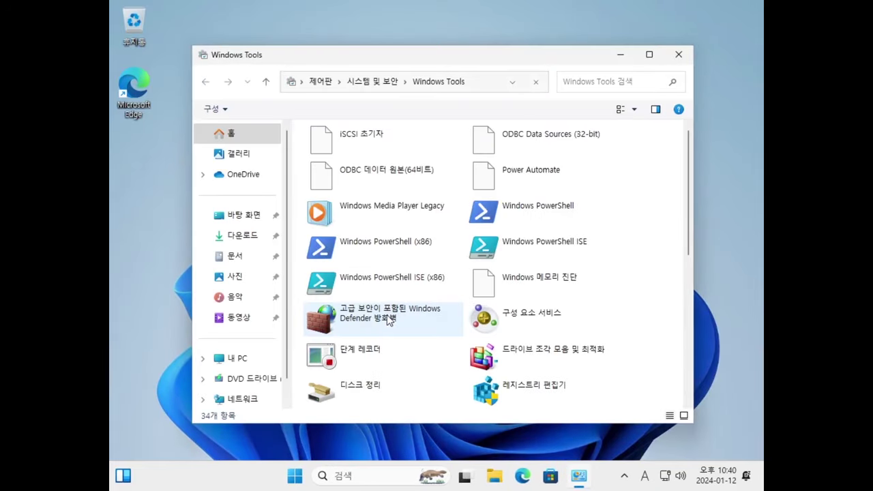
pyautogui.scroll(-5, 654, 182)
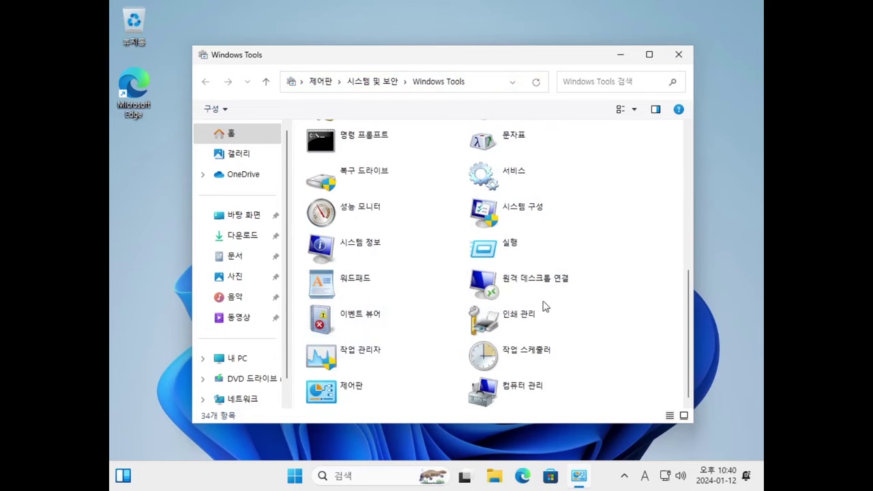
pyautogui.scroll(5, 625, 225)
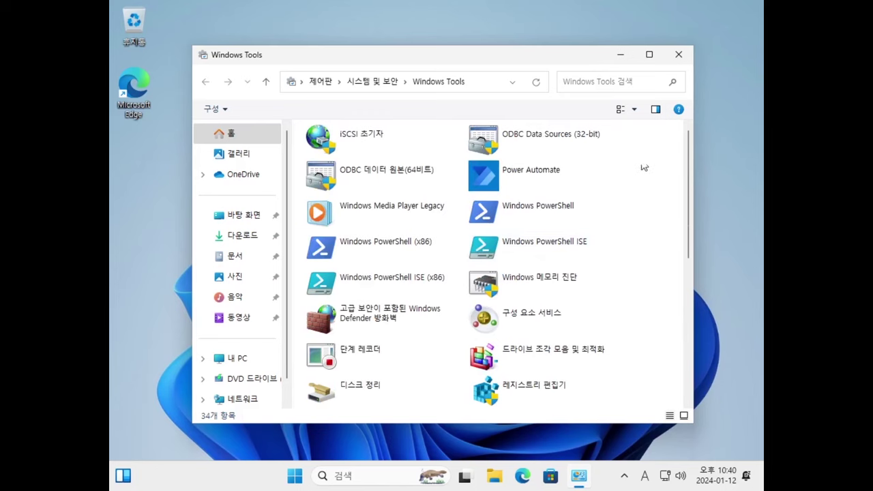
pyautogui.click(648, 59)
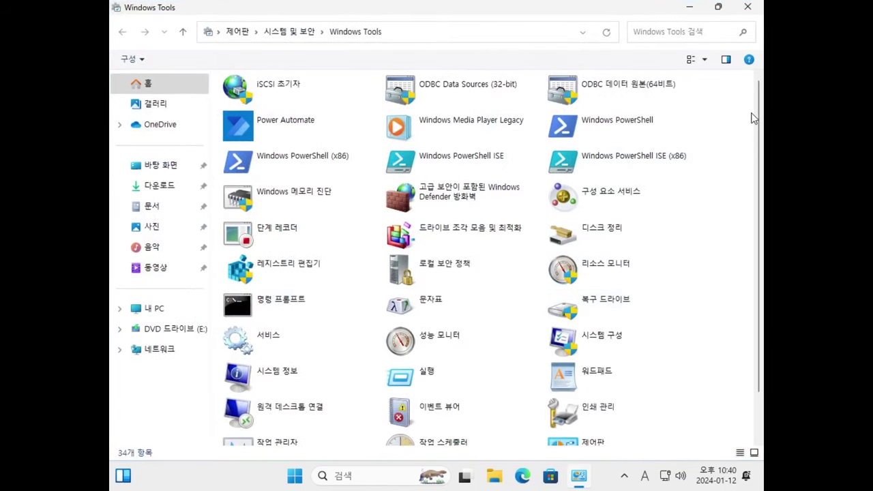
pyautogui.scroll(-2, 730, 179)
pyautogui.scroll(2, 648, 295)
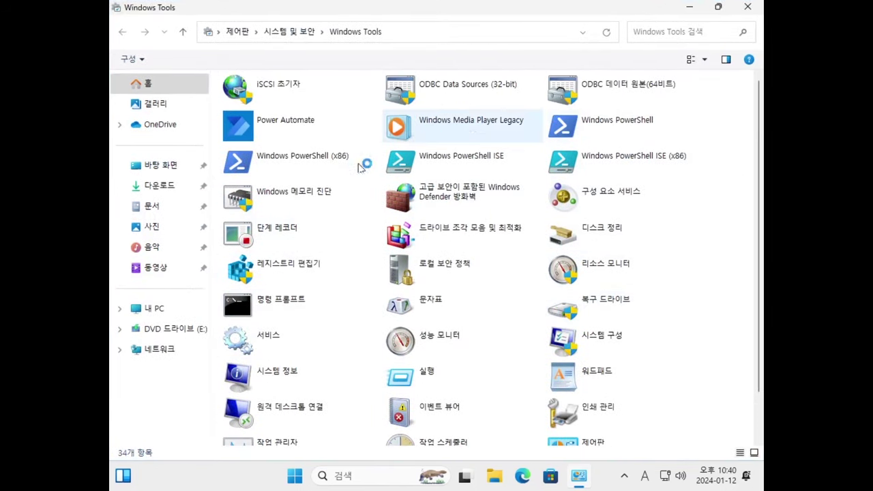
pyautogui.scroll(-2, 590, 247)
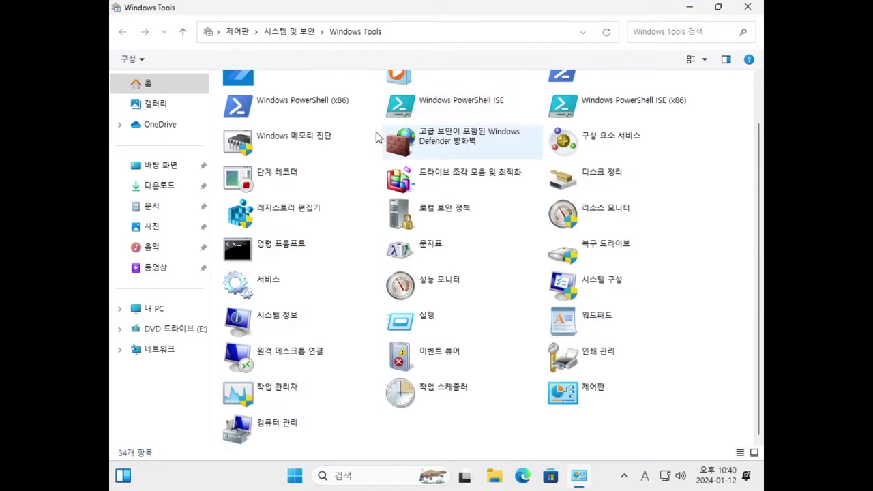
pyautogui.scroll(2, 659, 206)
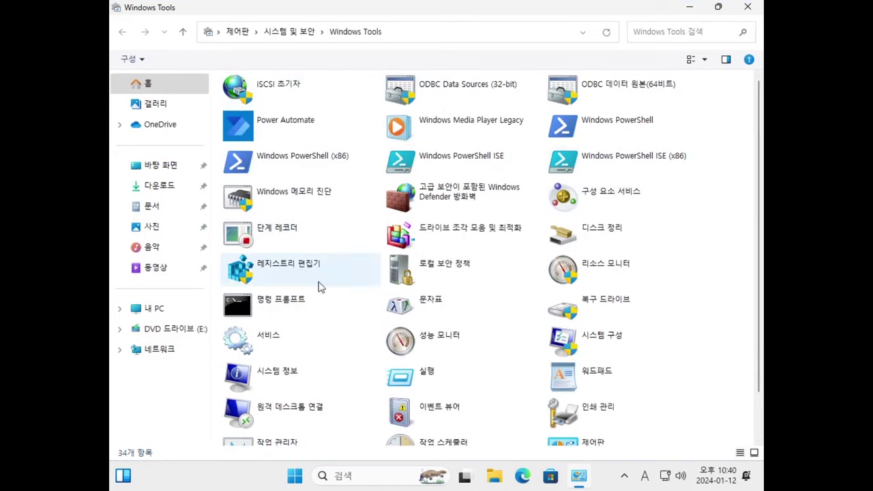
pyautogui.click(756, 9)
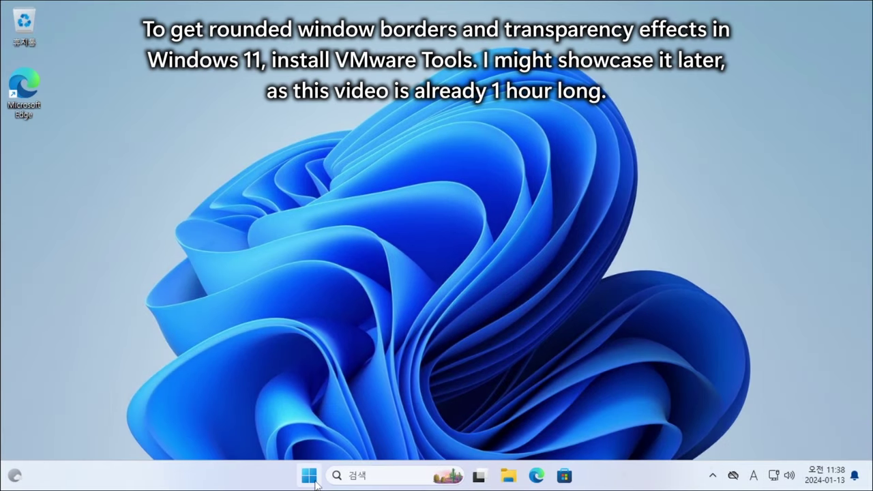
pyautogui.rightClick(310, 477)
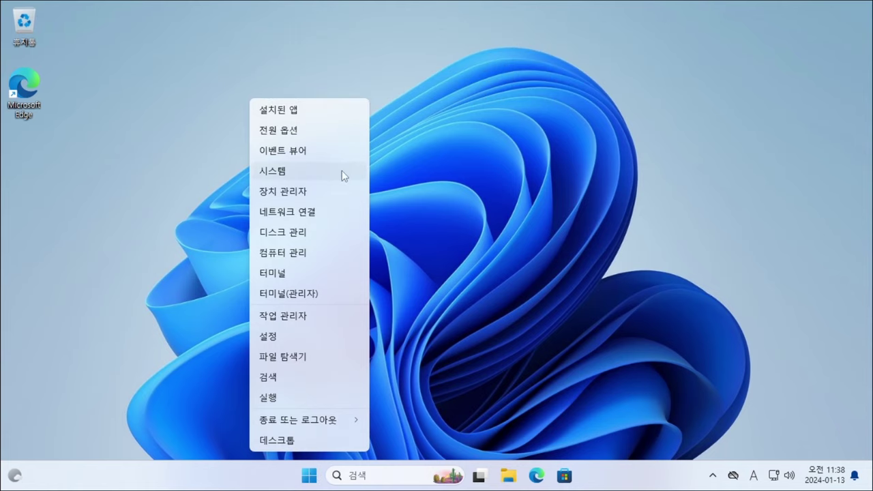
# - Open System About and select the Windows 11 Pro edition under Windows specifications
pyautogui.click(302, 172)
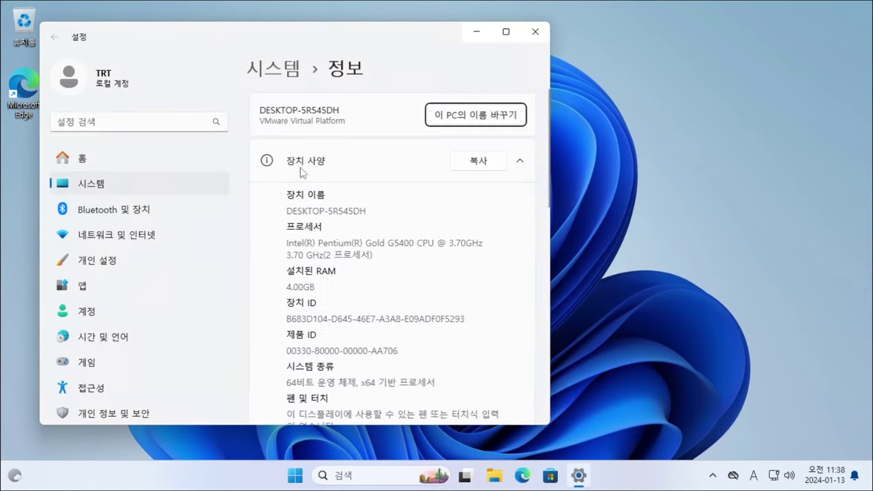
pyautogui.scroll(-5, 366, 225)
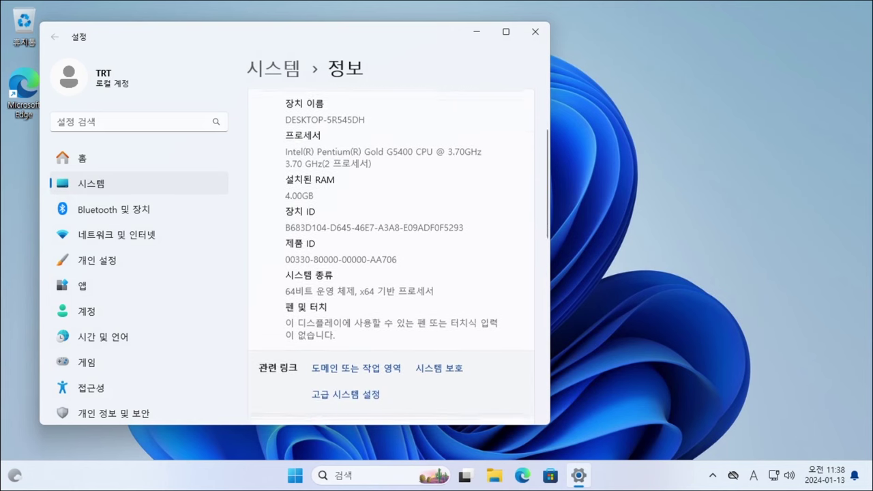
pyautogui.moveTo(352, 226); pyautogui.dragTo(285, 227)
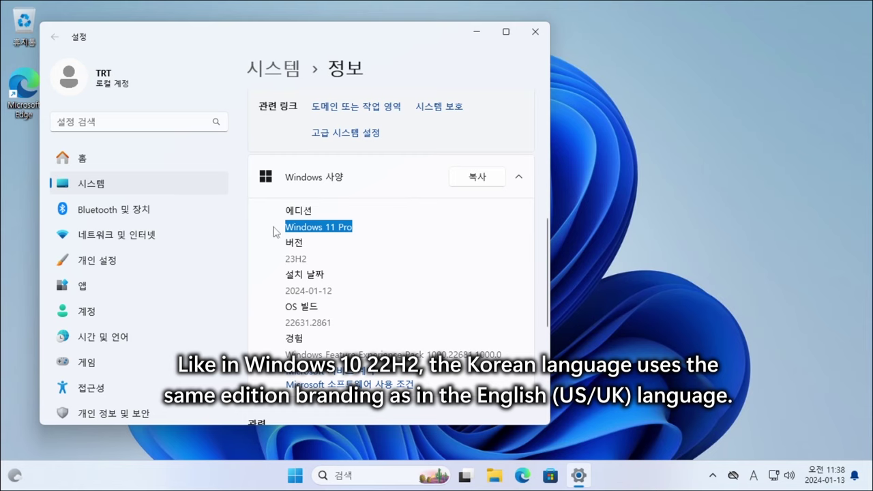
# - Move Settings aside and run winver to show the About Windows dialog
pyautogui.moveTo(246, 37); pyautogui.dragTo(558, 31)
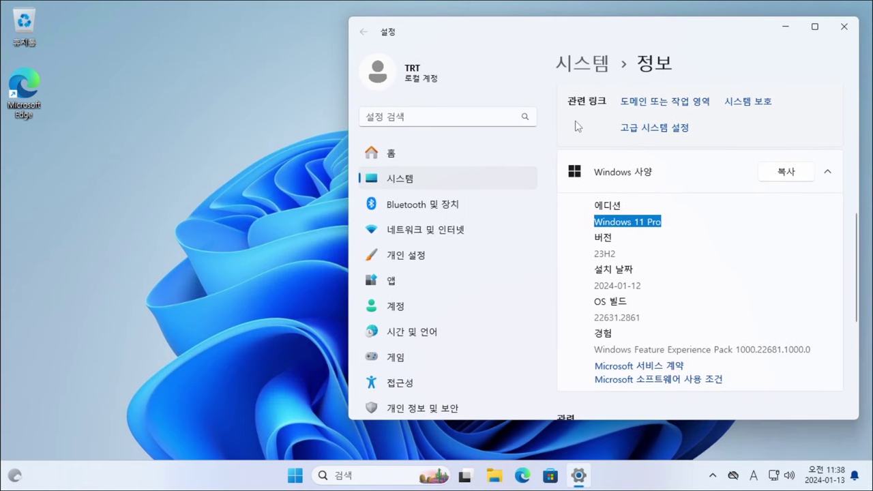
pyautogui.press('super+r')
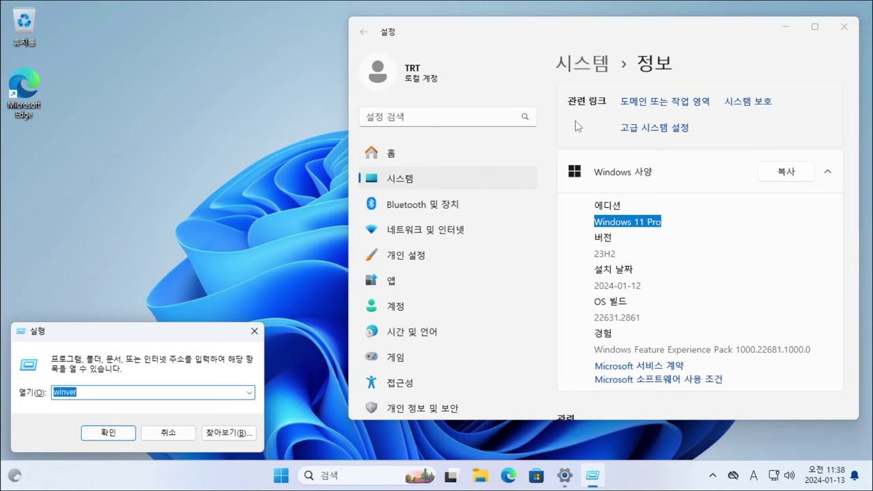
pyautogui.press('Return')
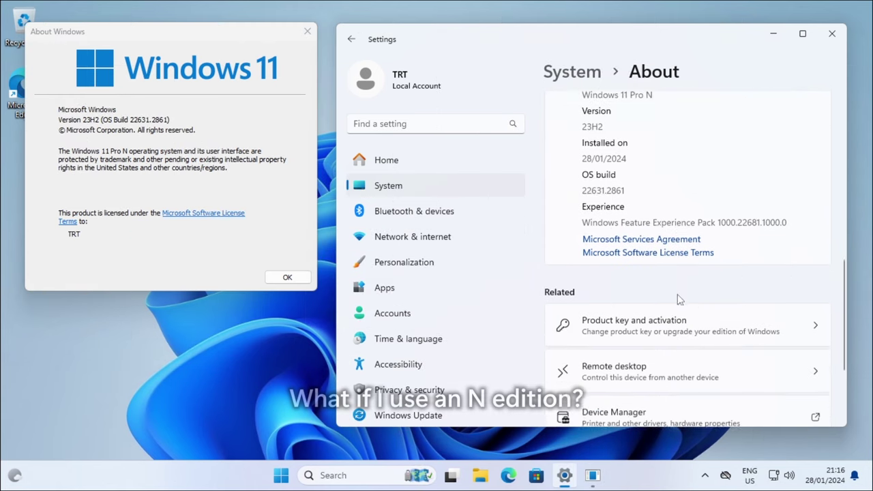
# - Select the Windows 11 Pro N edition text, then close About Windows
pyautogui.scroll(-3, 684, 360)
pyautogui.scroll(3, 675, 306)
pyautogui.moveTo(653, 219); pyautogui.dragTo(581, 218)
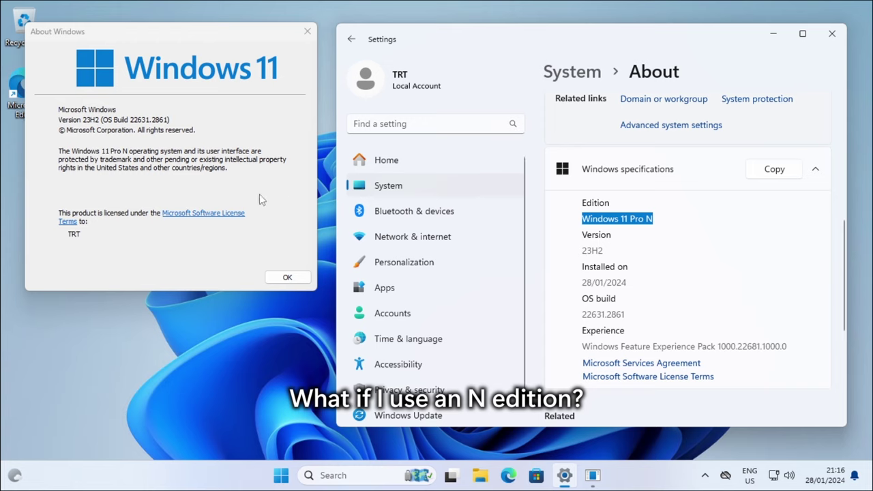
pyautogui.click(73, 161)
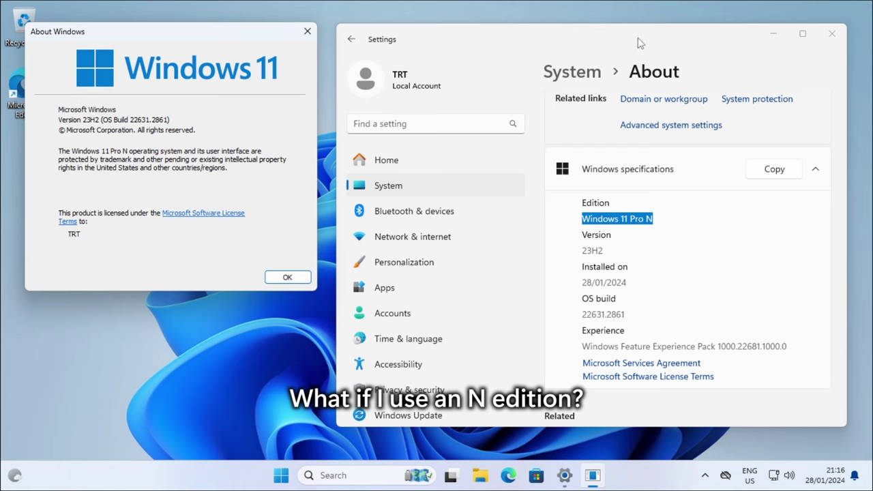
pyautogui.click(306, 32)
# - Go to Time & language > Language & region in Settings
pyautogui.moveTo(422, 40); pyautogui.dragTo(290, 46)
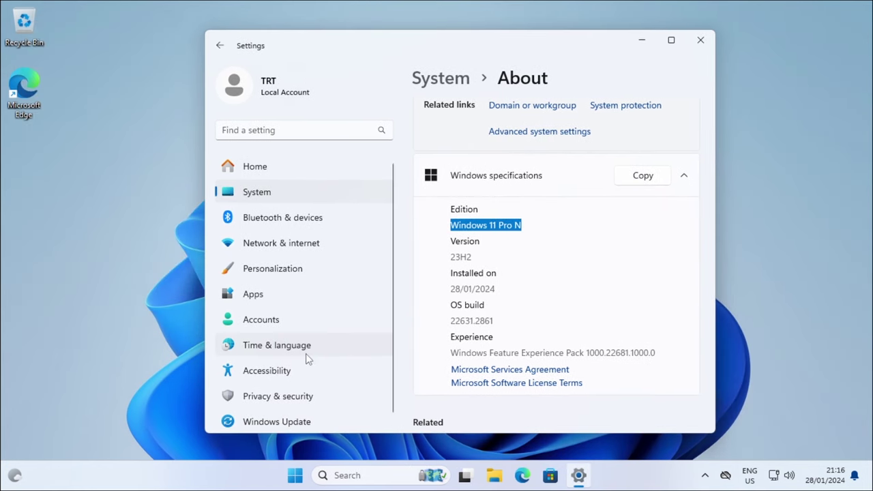
pyautogui.click(328, 345)
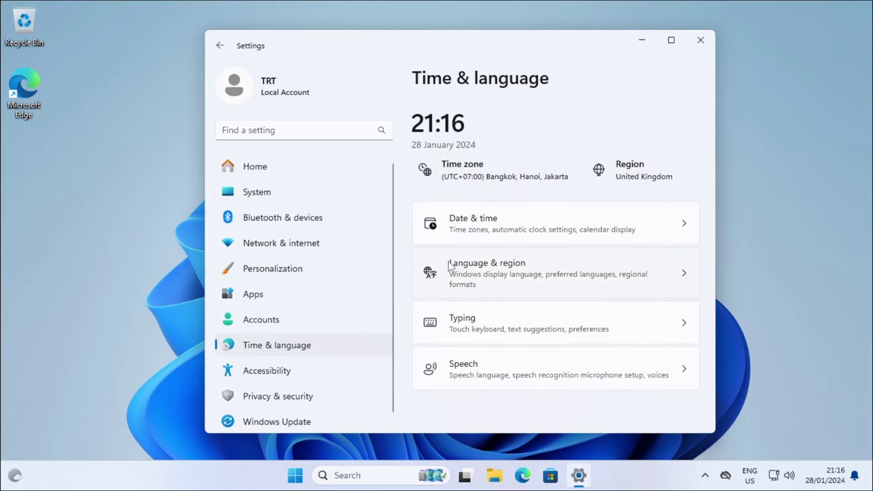
pyautogui.click(597, 278)
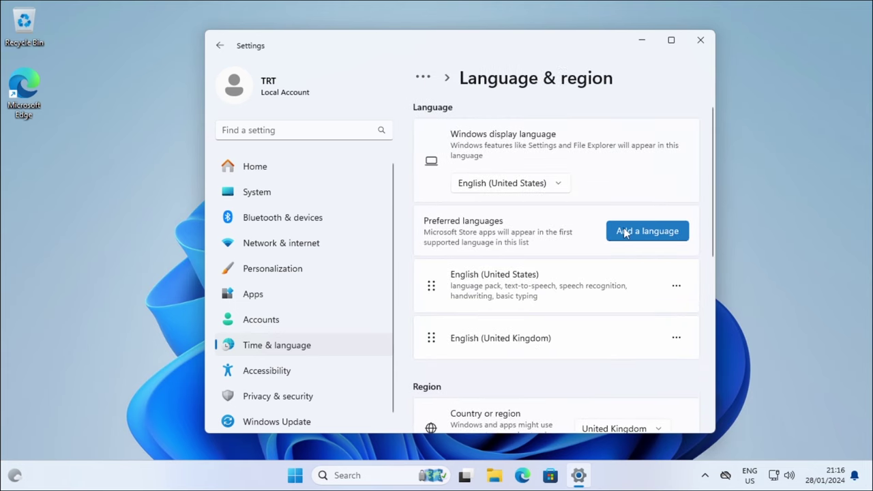
# - Search for 'korean' and pick 한국어 as the language to add
pyautogui.click(648, 231)
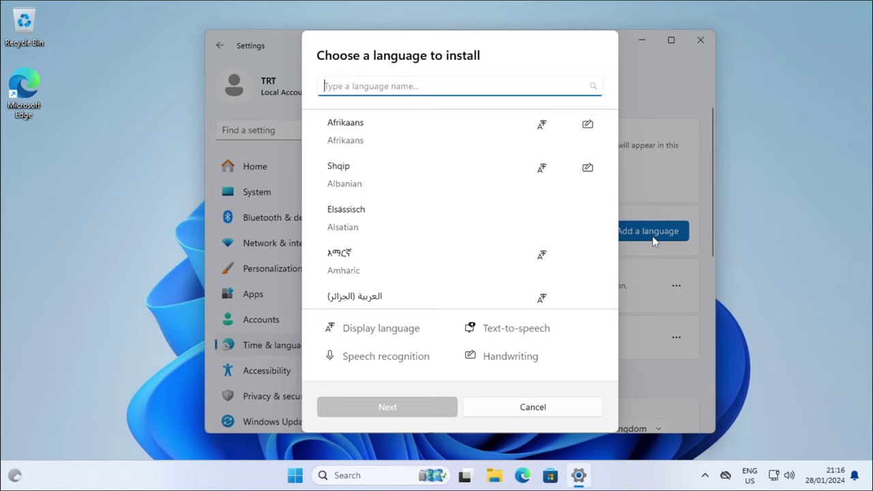
pyautogui.write('korean')
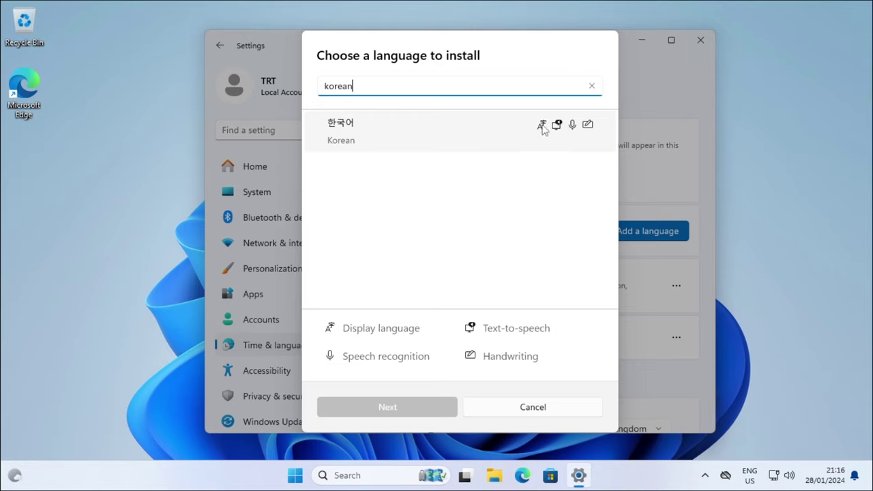
pyautogui.click(538, 136)
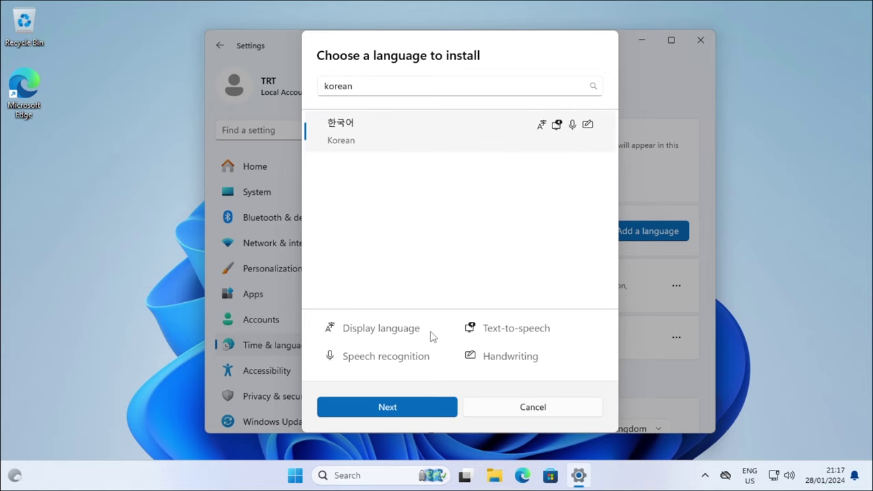
pyautogui.click(388, 412)
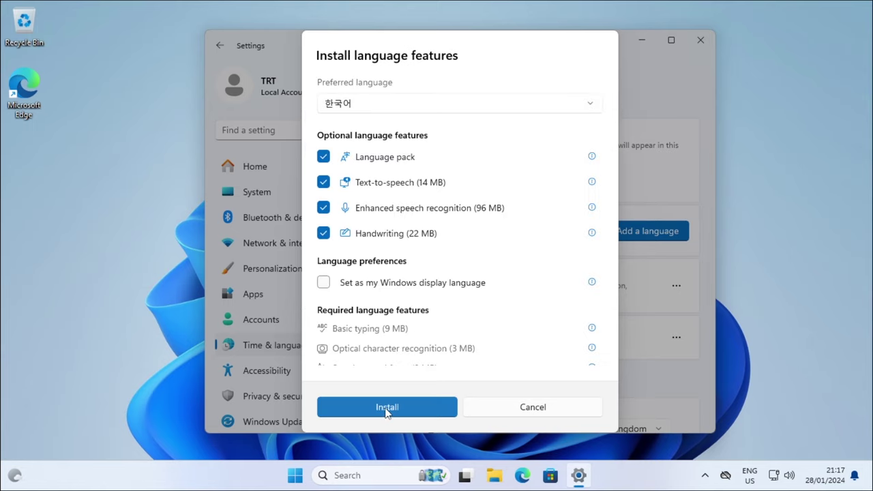
# - Uncheck Handwriting, Enhanced speech recognition and Text-to-speech, then install the language pack
pyautogui.click(323, 234)
pyautogui.click(323, 208)
pyautogui.click(323, 182)
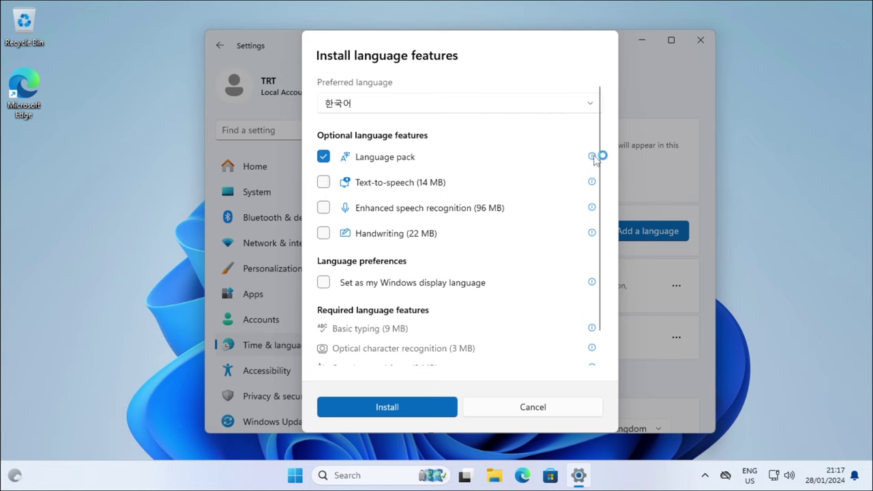
pyautogui.moveTo(594, 158)
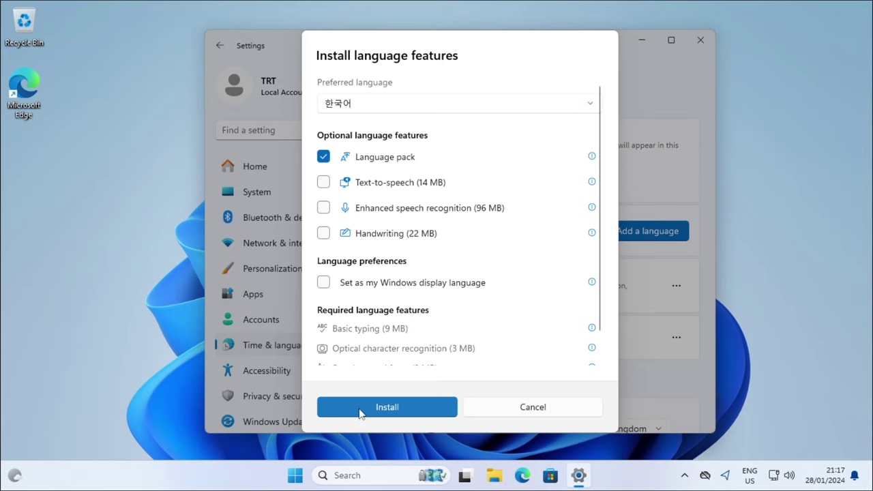
pyautogui.click(380, 407)
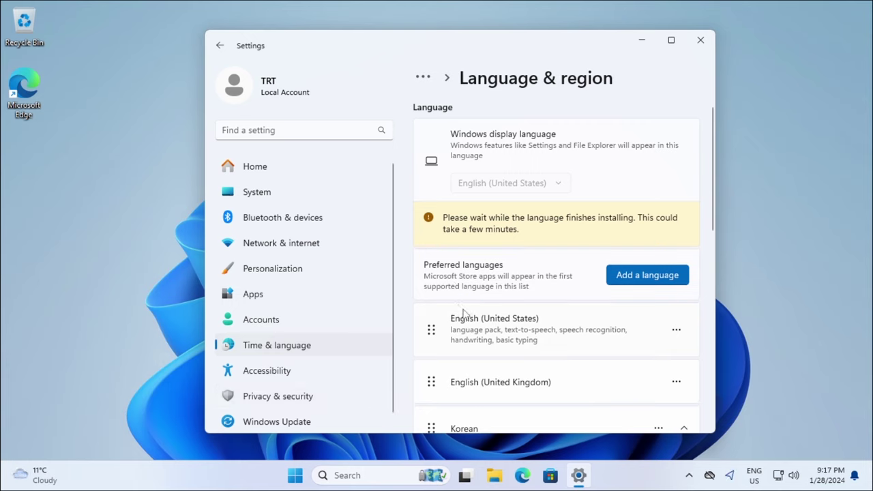
# - Run winver to show the version info, then return to the Language & region page
pyautogui.press('super+r')
pyautogui.press('Return')
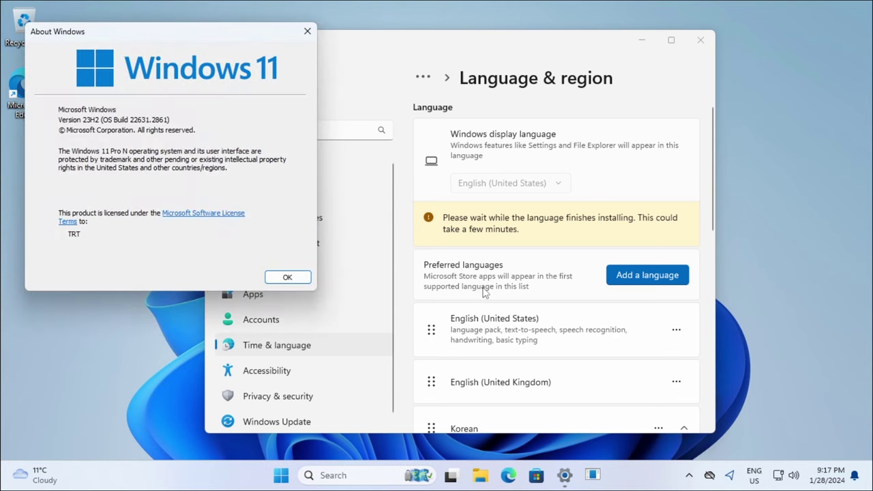
pyautogui.click(483, 291)
pyautogui.scroll(-2, 470, 295)
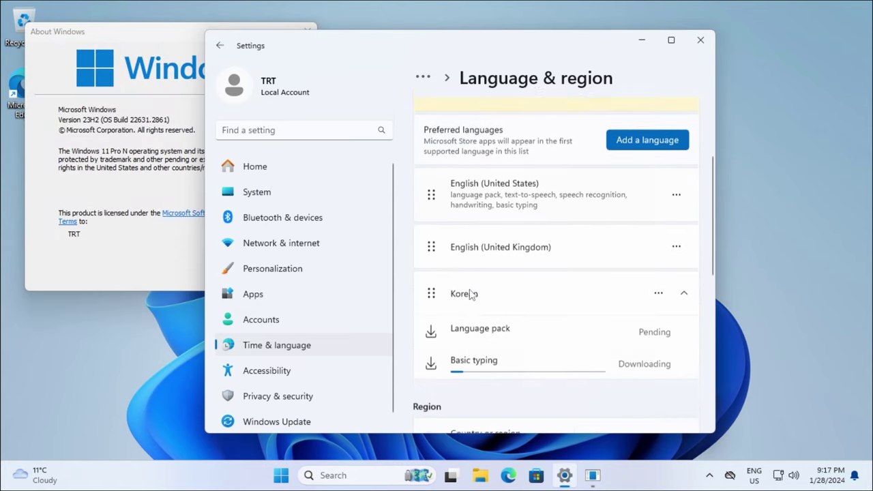
pyautogui.scroll(-2, 508, 333)
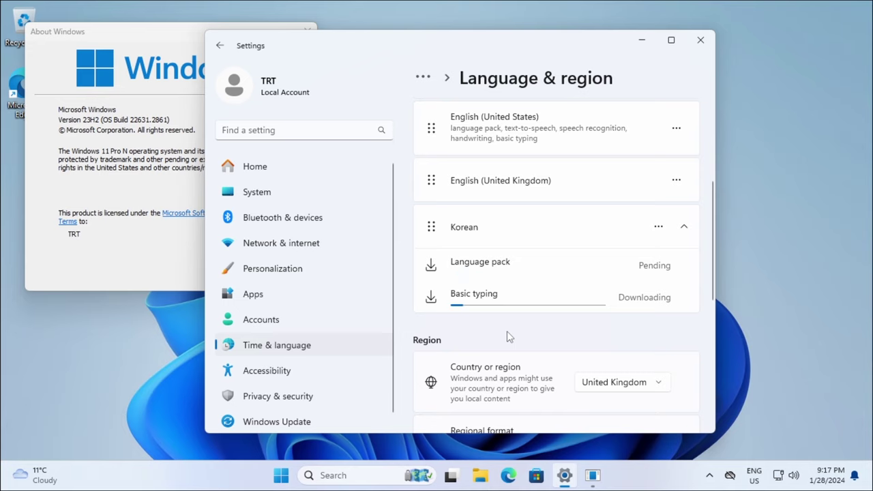
# - Set Country or region to Korea
pyautogui.click(608, 393)
pyautogui.scroll(15, 628, 293)
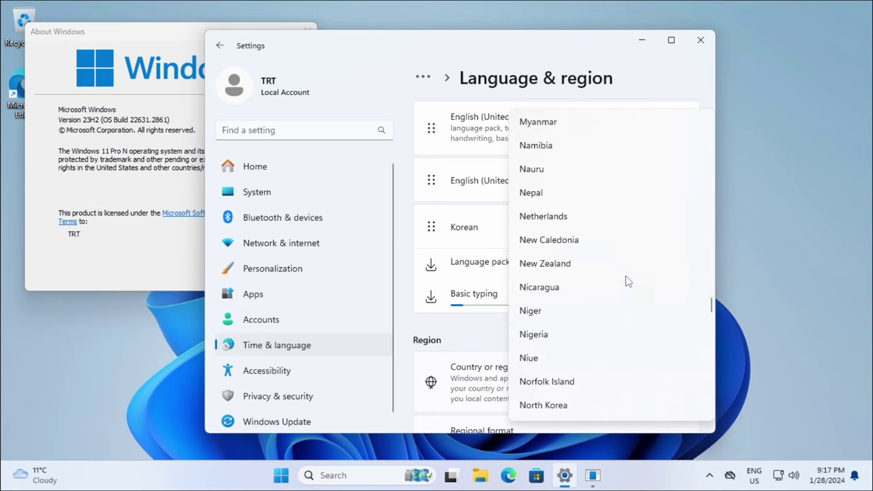
pyautogui.scroll(20, 617, 276)
pyautogui.scroll(-2, 604, 269)
pyautogui.scroll(3, 581, 306)
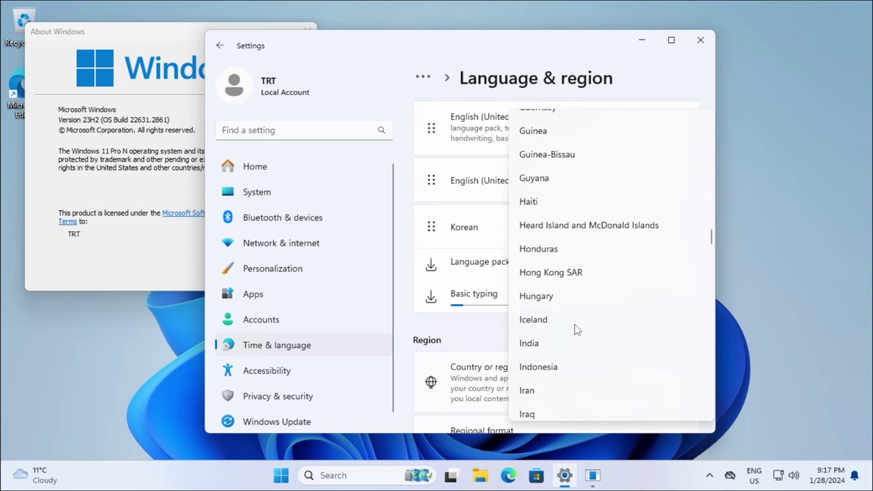
pyautogui.scroll(1, 576, 329)
pyautogui.scroll(-6, 573, 308)
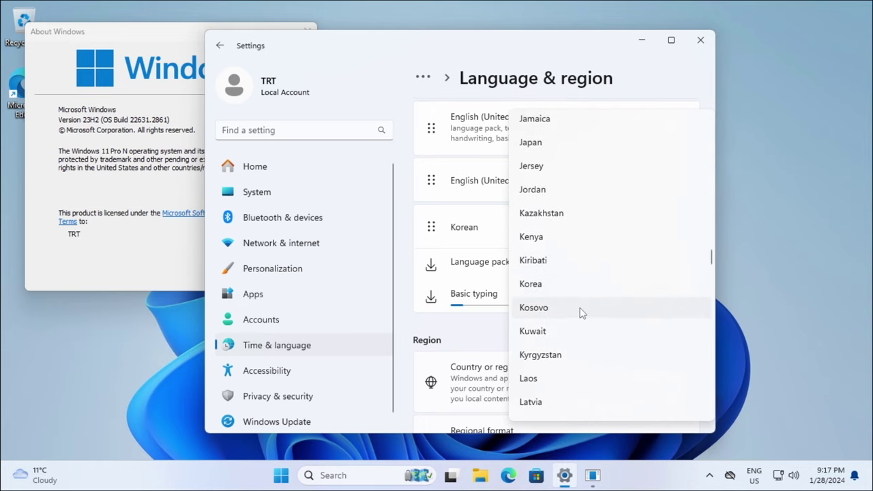
pyautogui.click(511, 332)
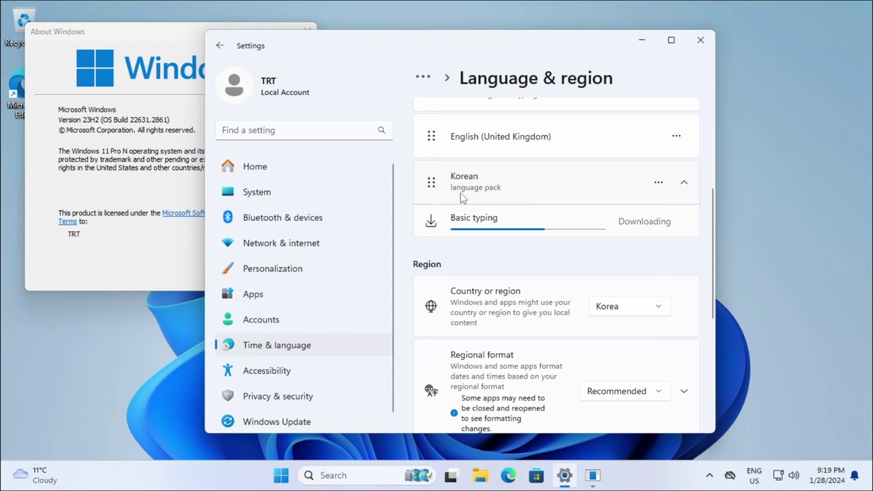
pyautogui.scroll(-3, 483, 216)
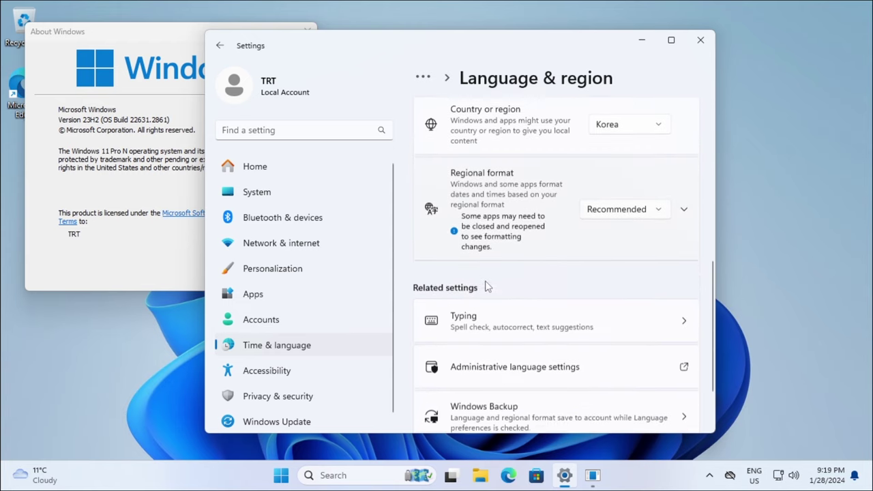
pyautogui.scroll(5, 524, 308)
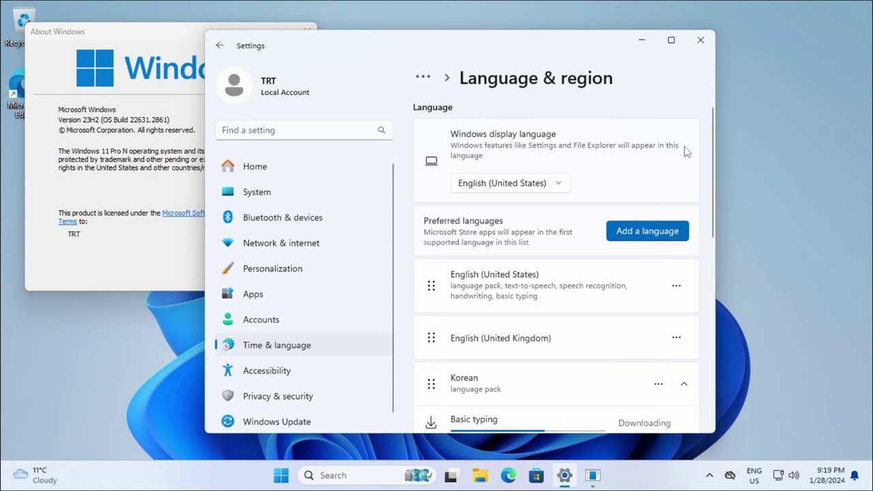
# - Choose 한국어 as the Windows display language, then open Administrative language settings
pyautogui.click(491, 186)
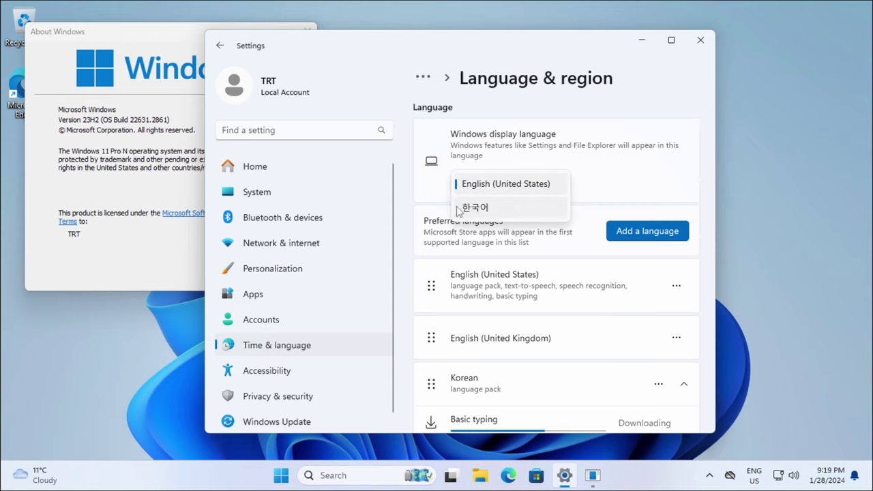
pyautogui.click(496, 208)
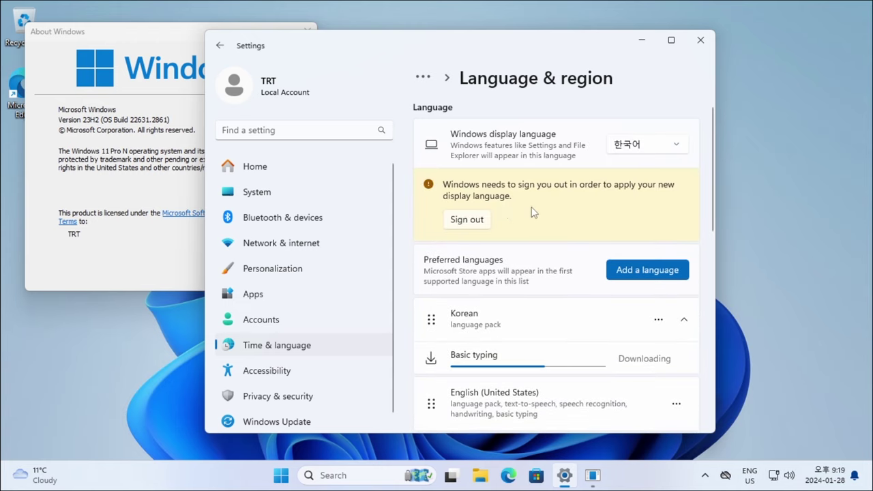
pyautogui.scroll(-5, 523, 238)
pyautogui.scroll(-2, 523, 256)
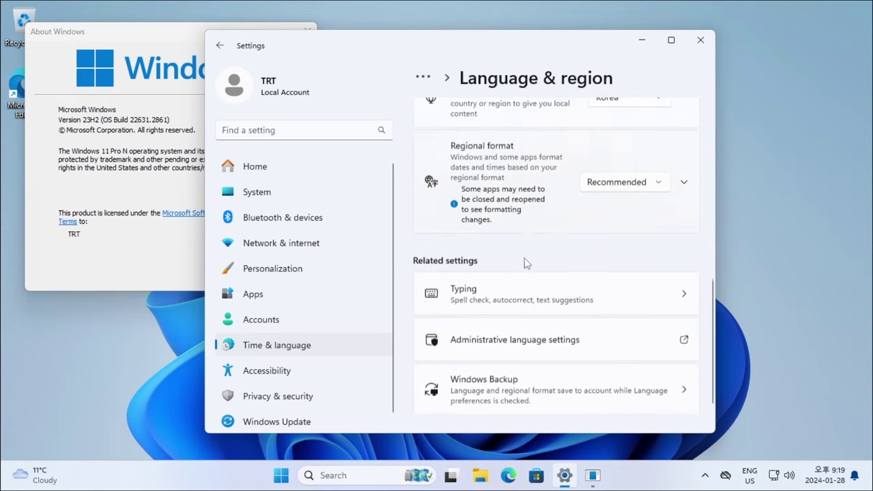
pyautogui.click(608, 341)
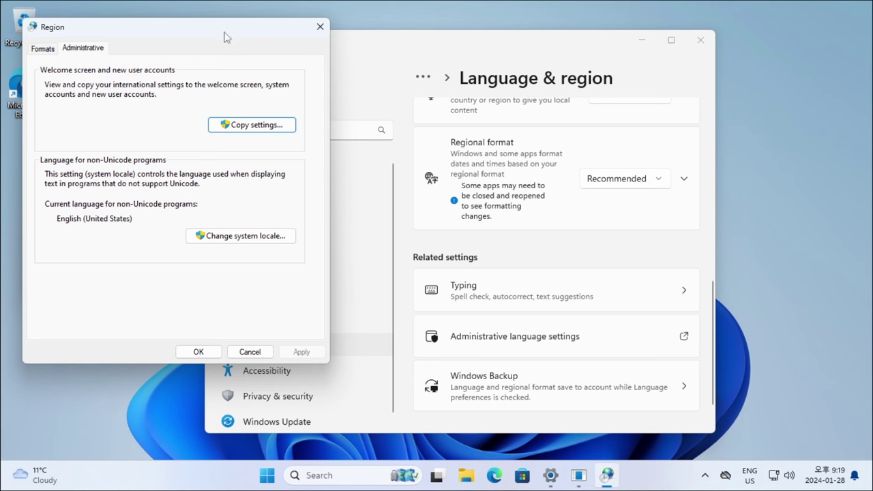
# - Copy Korean settings to welcome screen, system and new user accounts, then close About Windows and Settings
pyautogui.moveTo(227, 37); pyautogui.dragTo(370, 73)
pyautogui.click(418, 161)
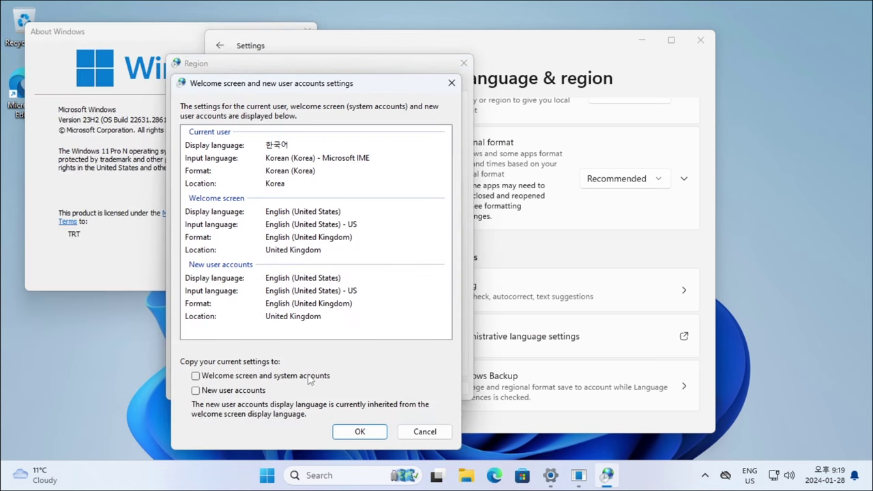
pyautogui.click(278, 379)
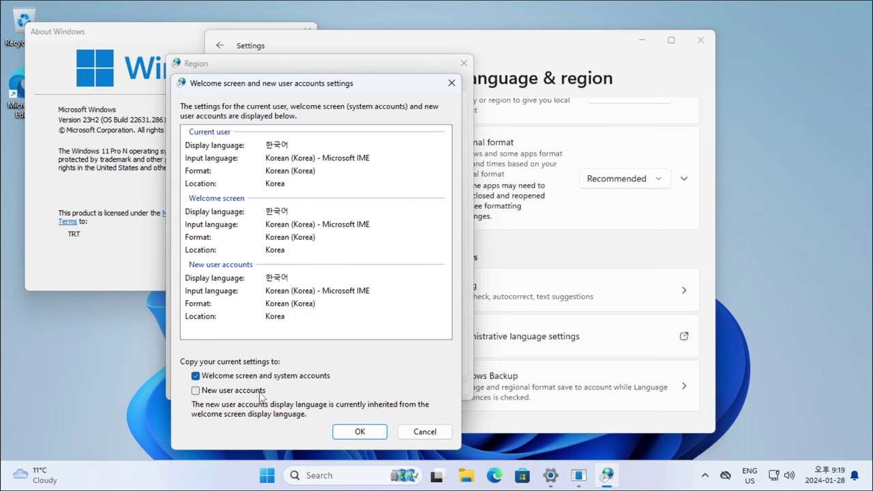
pyautogui.click(209, 393)
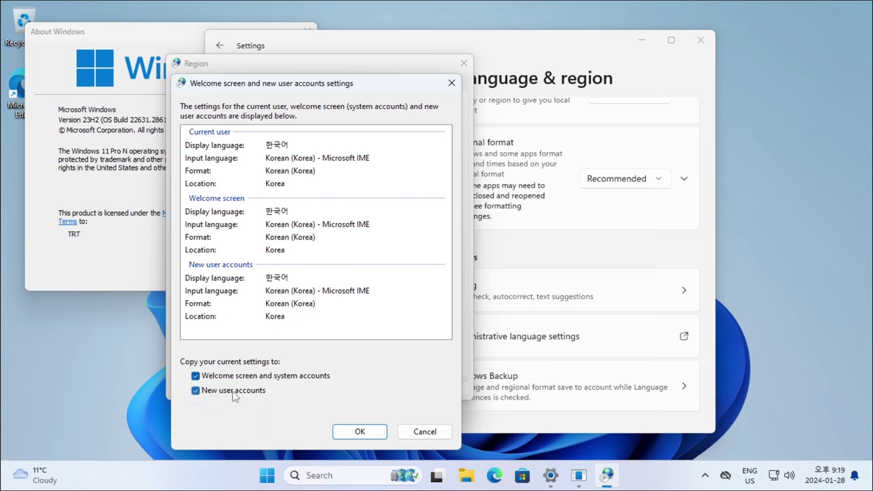
pyautogui.click(360, 432)
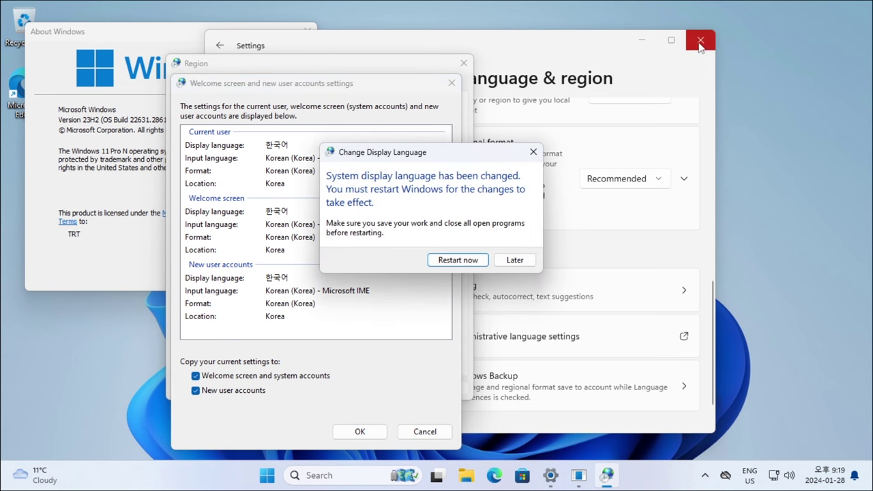
pyautogui.click(305, 31)
pyautogui.click(700, 39)
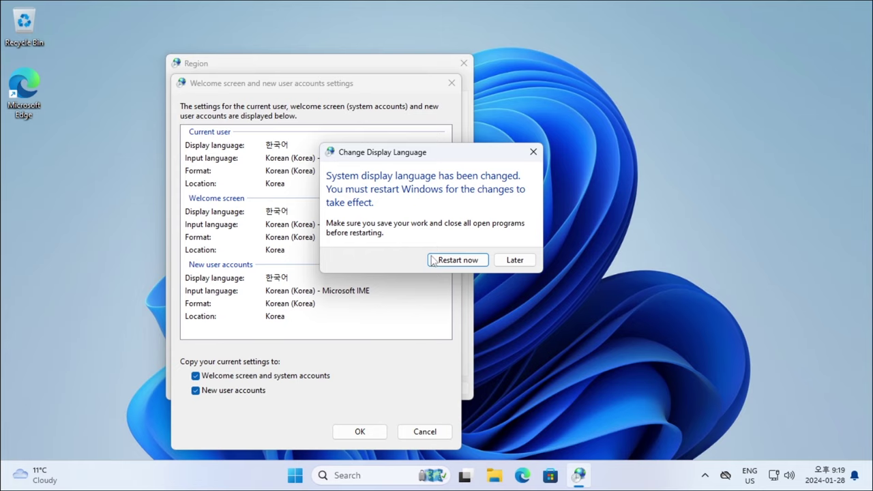
# - Restart Windows, sign back in to the Korean desktop, and bring up the Win+X quick-link menu
pyautogui.click(471, 265)
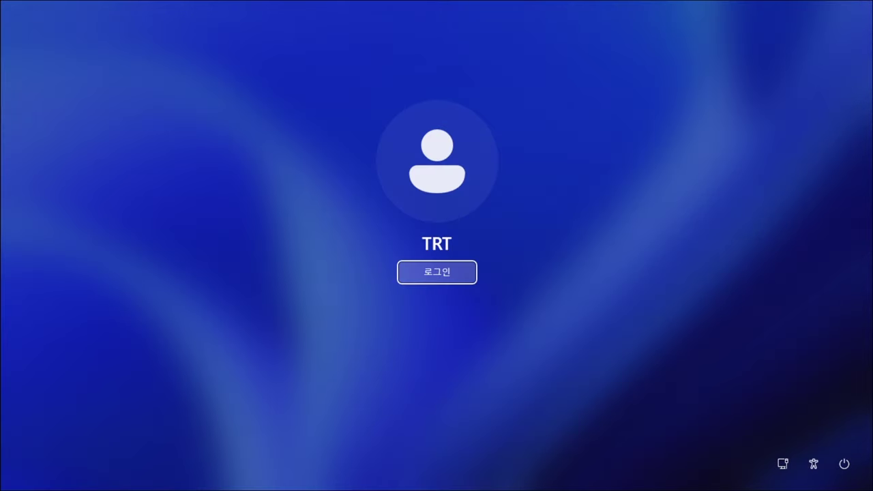
pyautogui.press('Return')
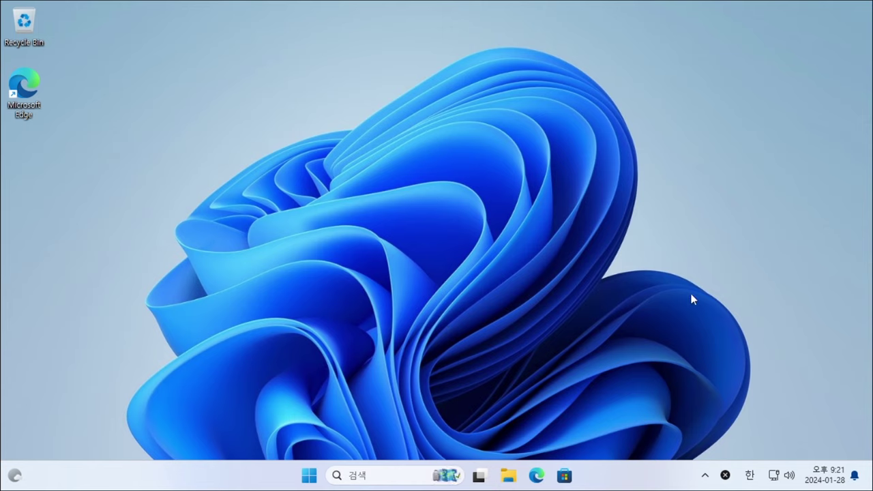
pyautogui.rightClick(308, 477)
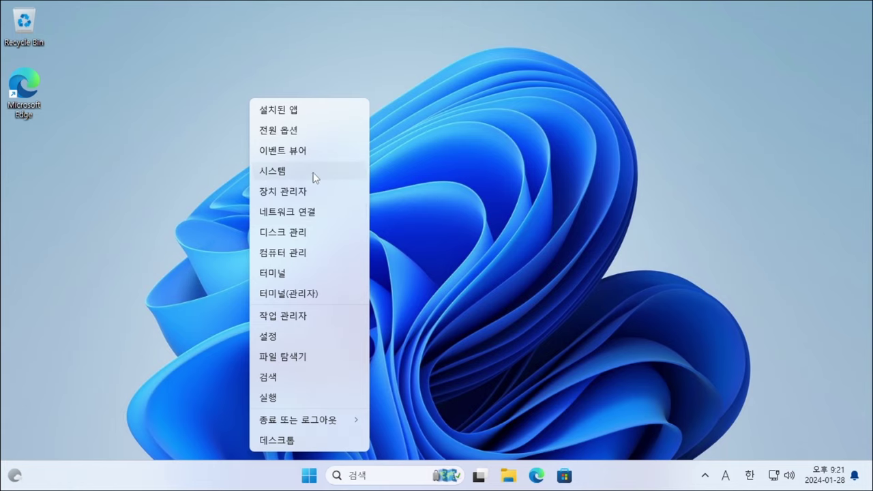
# - Open the System About page and scroll to the Windows specifications
pyautogui.click(325, 174)
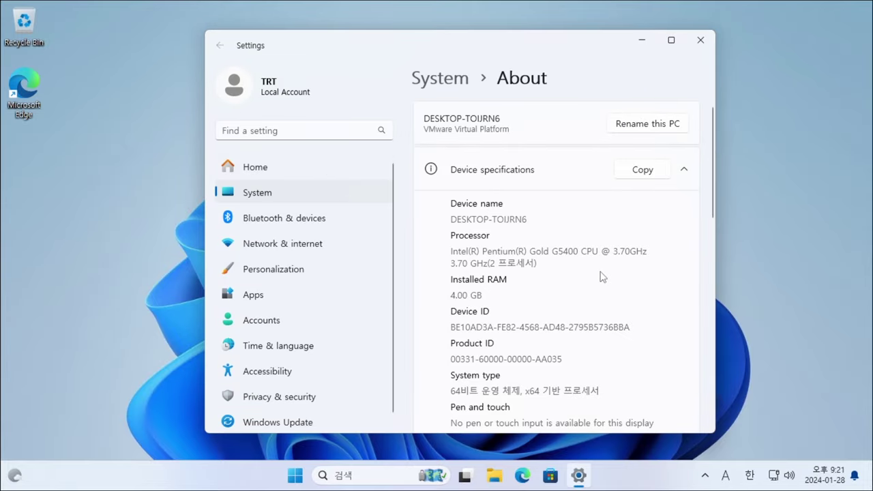
pyautogui.scroll(-5, 600, 265)
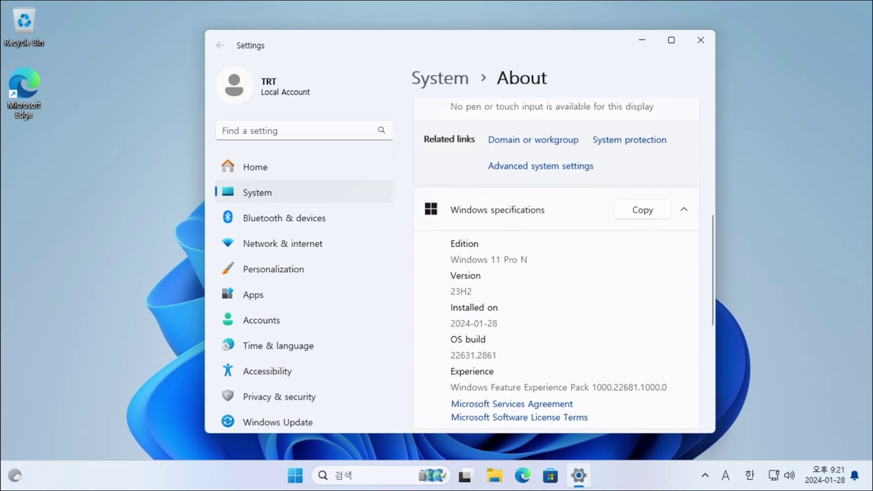
pyautogui.scroll(-3, 563, 289)
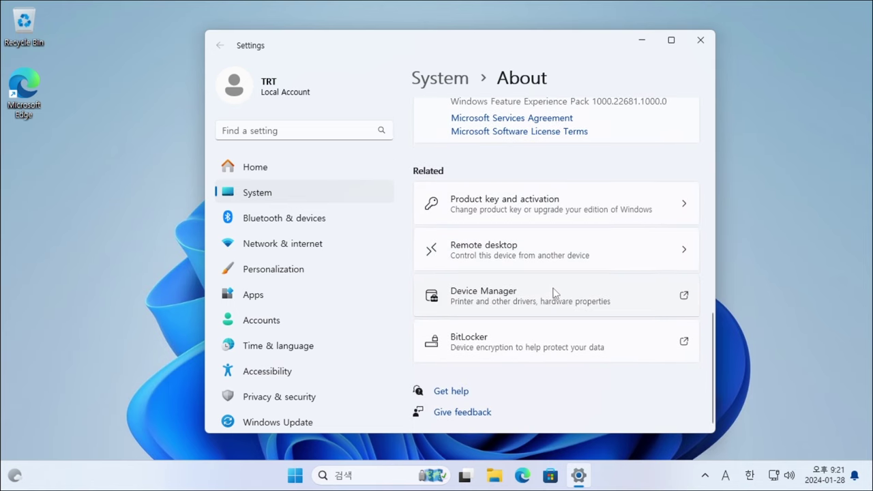
pyautogui.scroll(3, 556, 294)
# - Run winver and arrange it beside Settings, highlighting the Windows 11 Pro N edition
pyautogui.press('super+r')
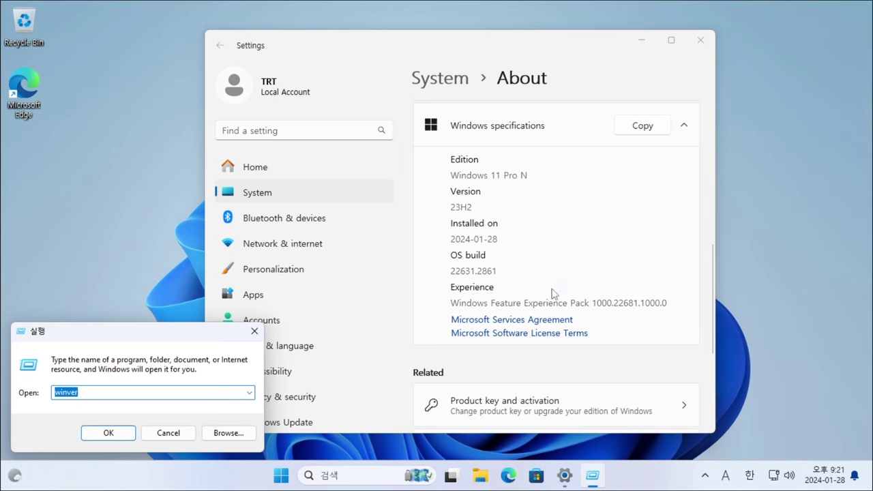
pyautogui.press('Return')
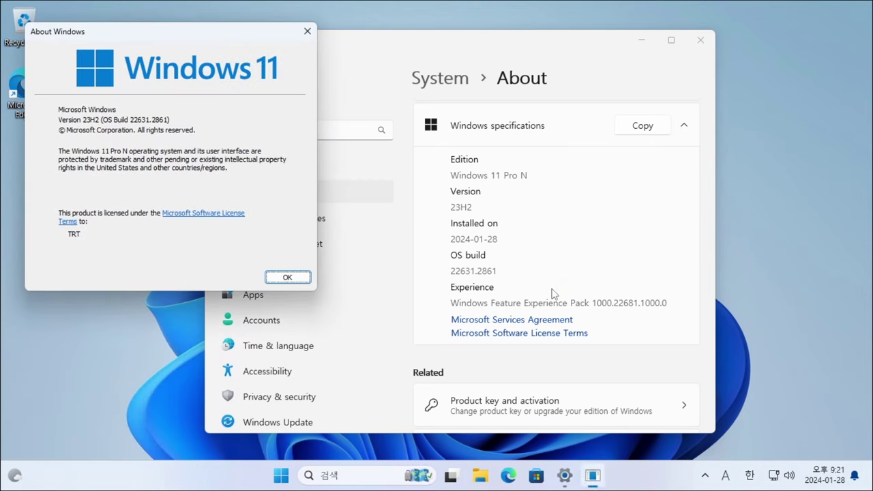
pyautogui.moveTo(517, 45); pyautogui.dragTo(638, 38)
pyautogui.moveTo(548, 168); pyautogui.dragTo(651, 168)
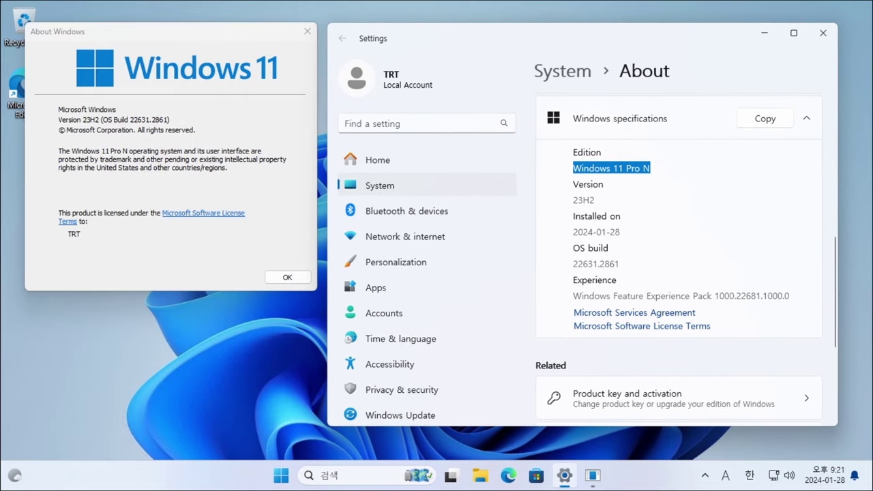
pyautogui.scroll(1, 678, 255)
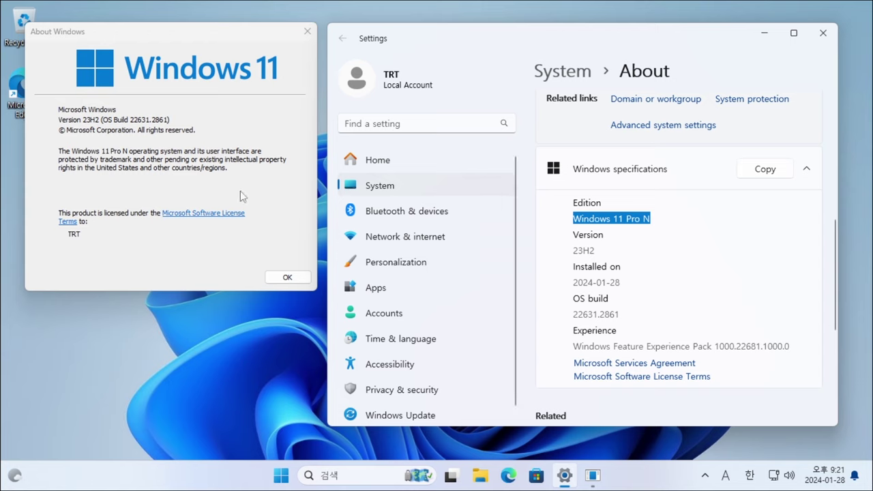
pyautogui.click(70, 158)
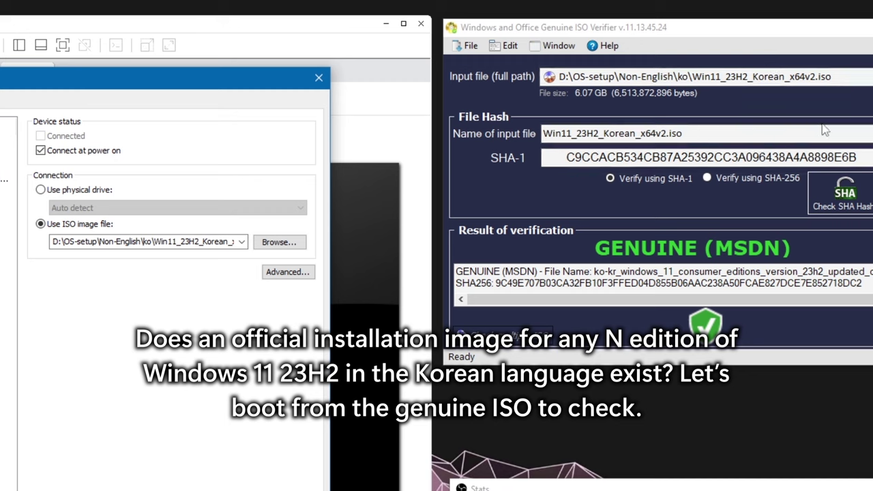
# - Verify the VM disc uses Win11_23H2_Korean_x64v2.iso, confirm the settings, and power on the VM
pyautogui.click(135, 242)
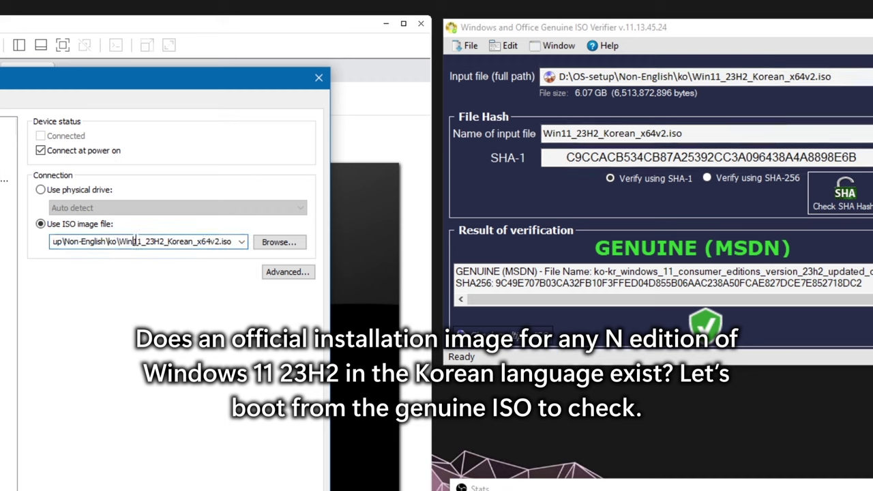
pyautogui.moveTo(120, 243); pyautogui.dragTo(321, 253)
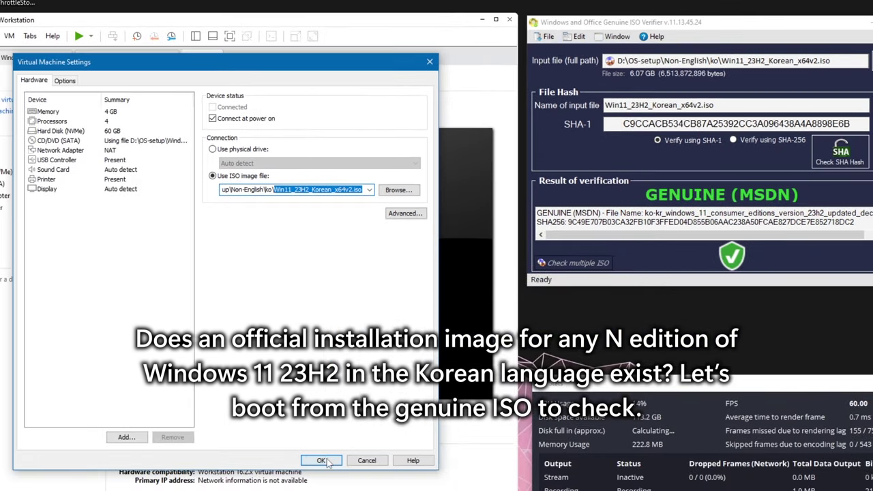
pyautogui.click(192, 490)
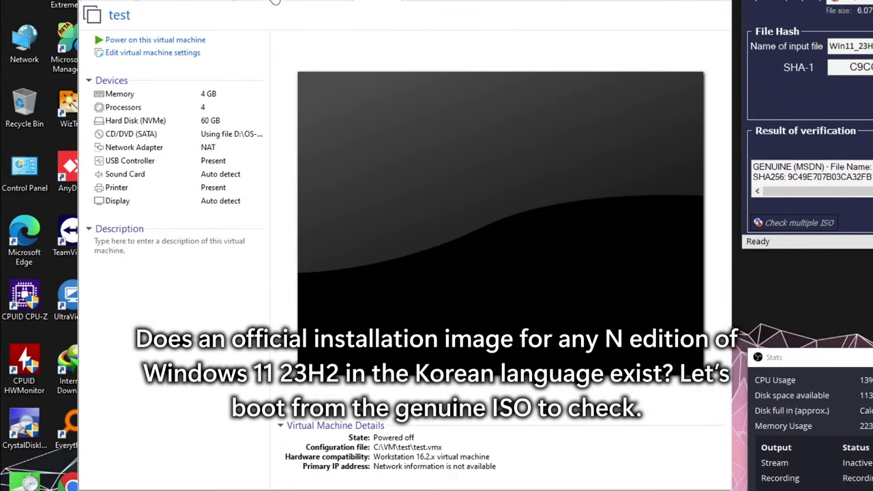
pyautogui.click(155, 40)
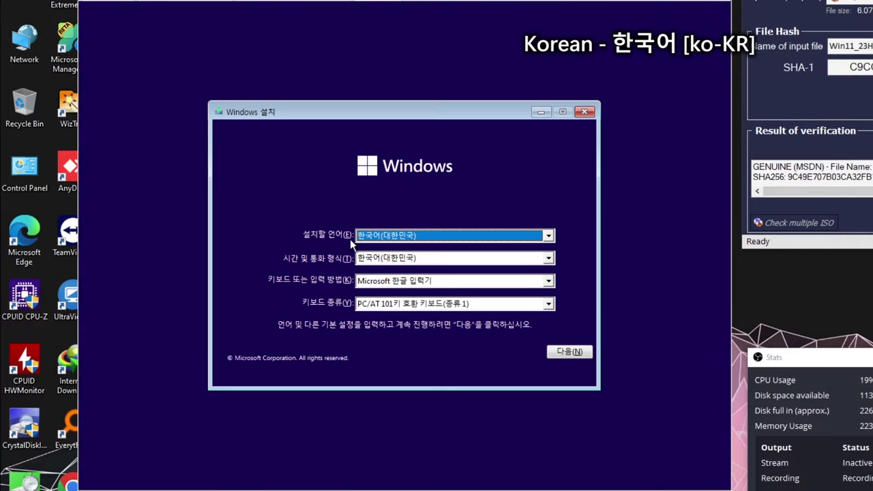
# - Keep 한국어(대한민국) as the setup language, start installing, and skip the product key (제품 키가 없음)
pyautogui.click(414, 238)
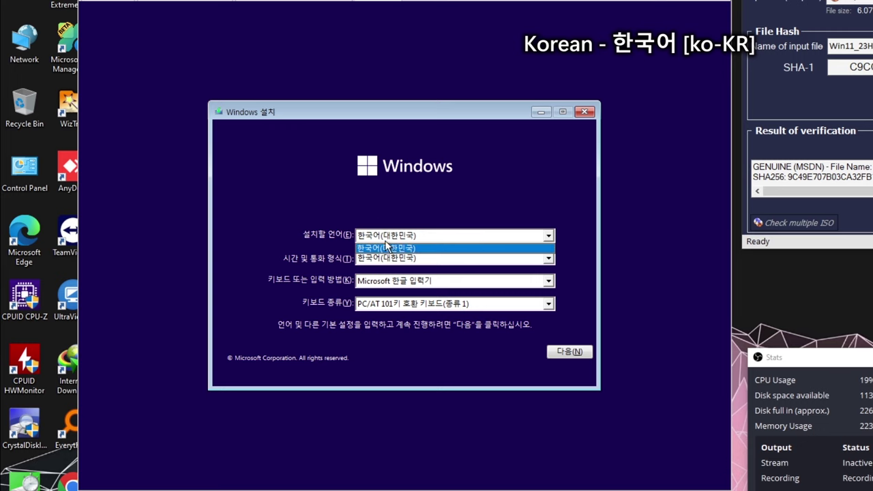
pyautogui.click(367, 249)
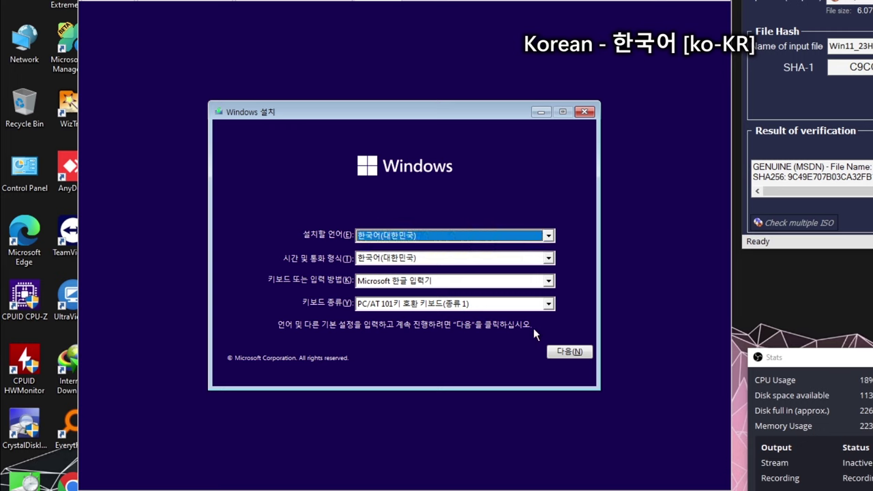
pyautogui.click(579, 353)
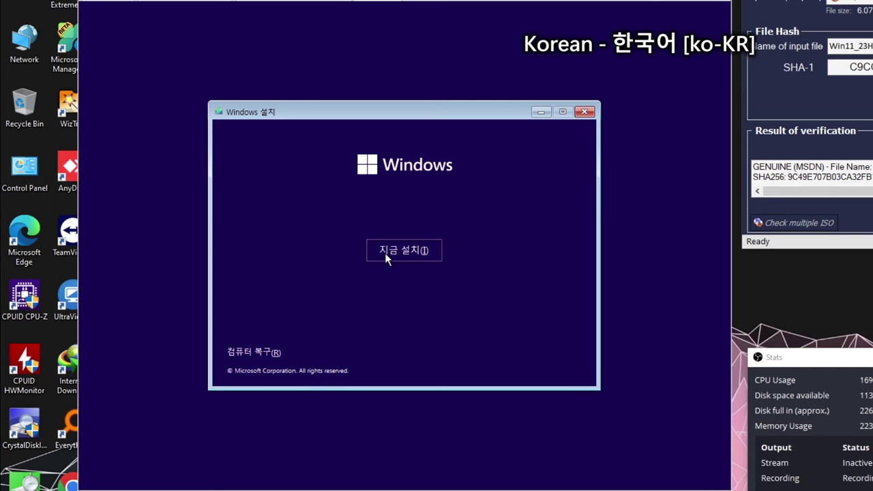
pyautogui.click(422, 251)
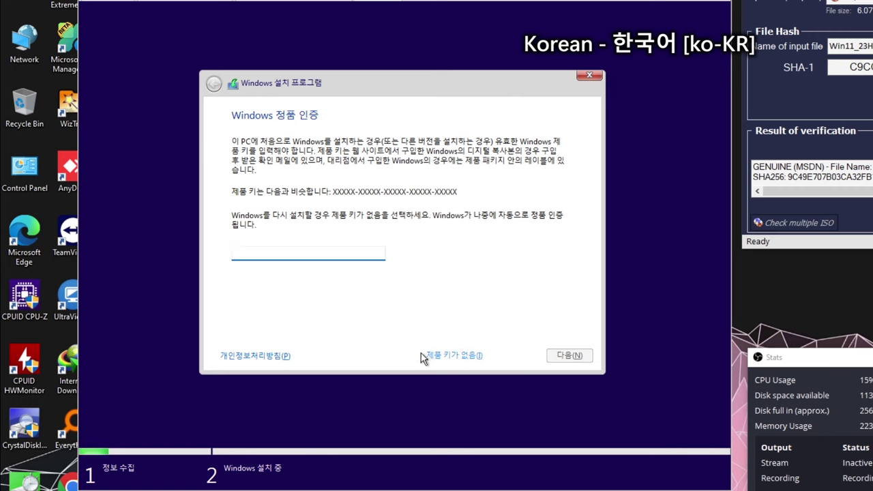
pyautogui.click(473, 355)
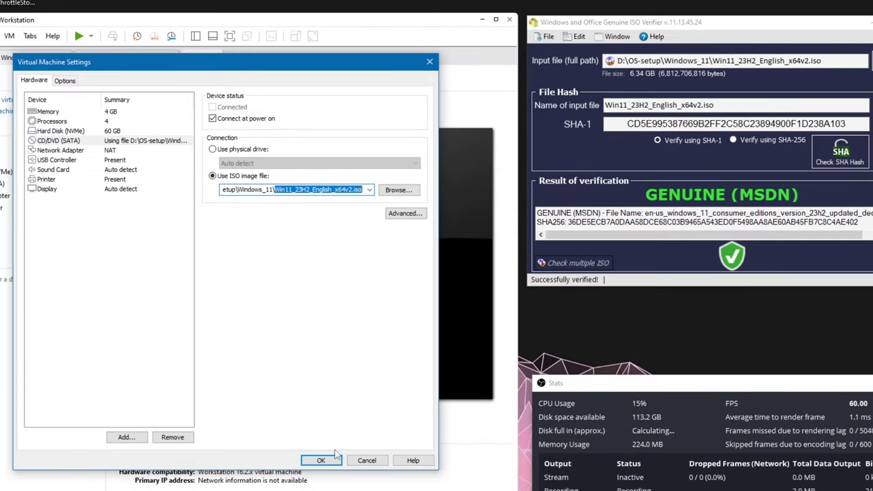
# - Save the VM's English ISO disc setting and boot the virtual machine from it
pyautogui.click(333, 459)
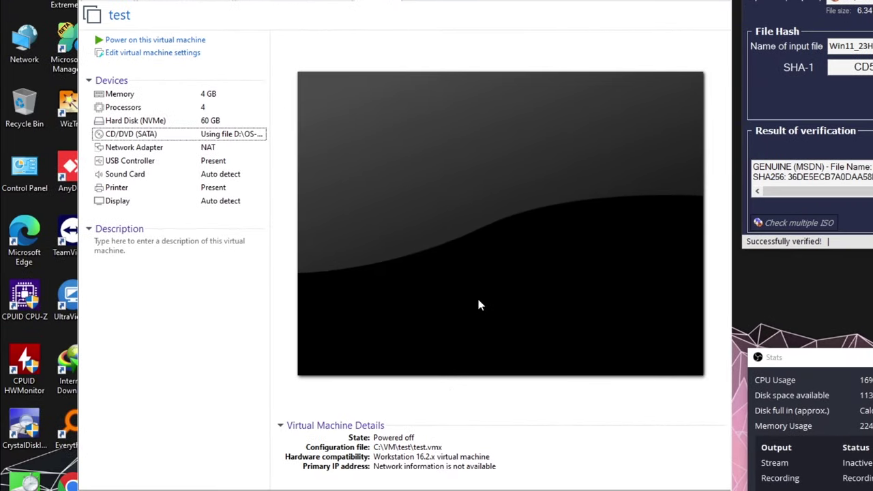
pyautogui.click(308, 95)
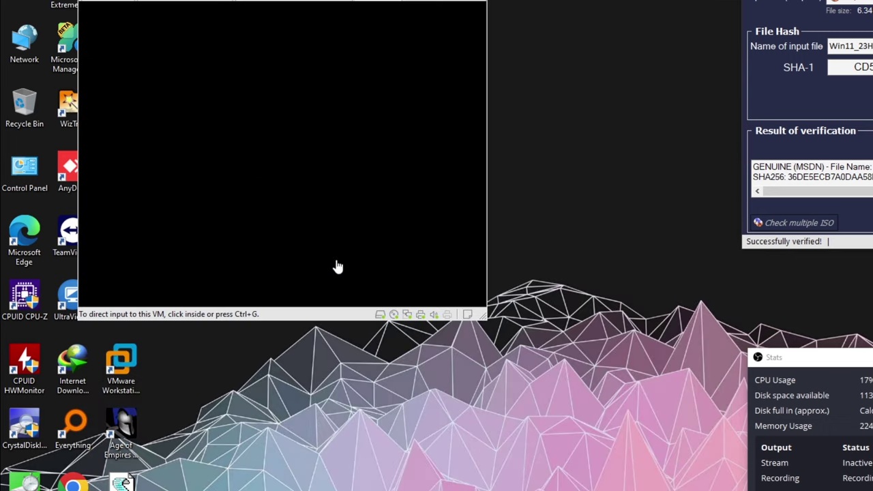
pyautogui.click(293, 147)
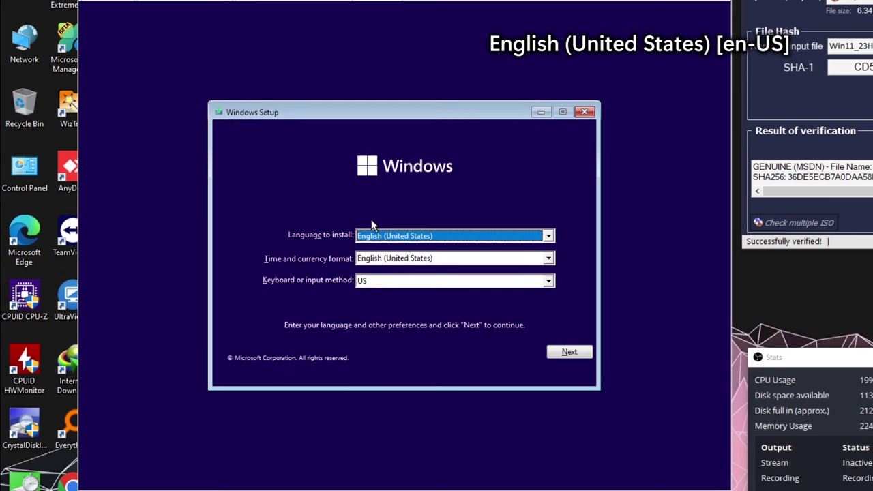
# - Keep English (United States), set time format to English (United Kingdom) and keyboard to US, then install
pyautogui.click(417, 244)
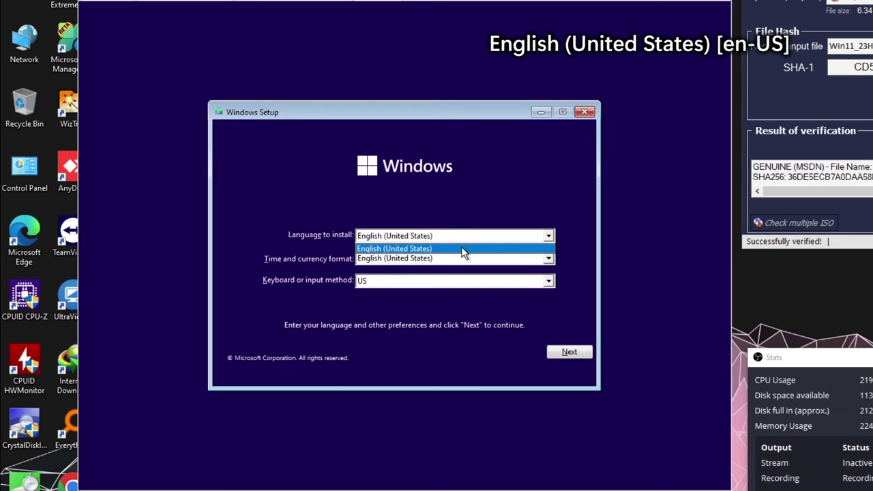
pyautogui.click(397, 253)
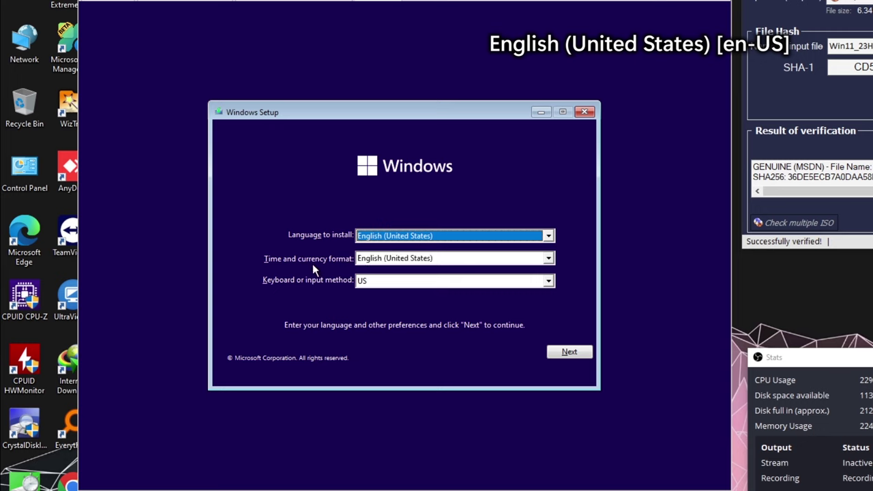
pyautogui.click(372, 261)
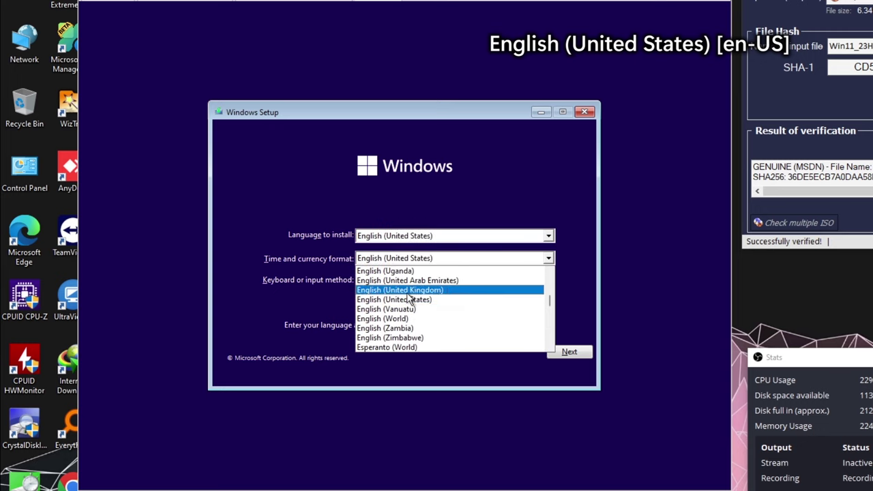
pyautogui.click(403, 290)
pyautogui.click(404, 286)
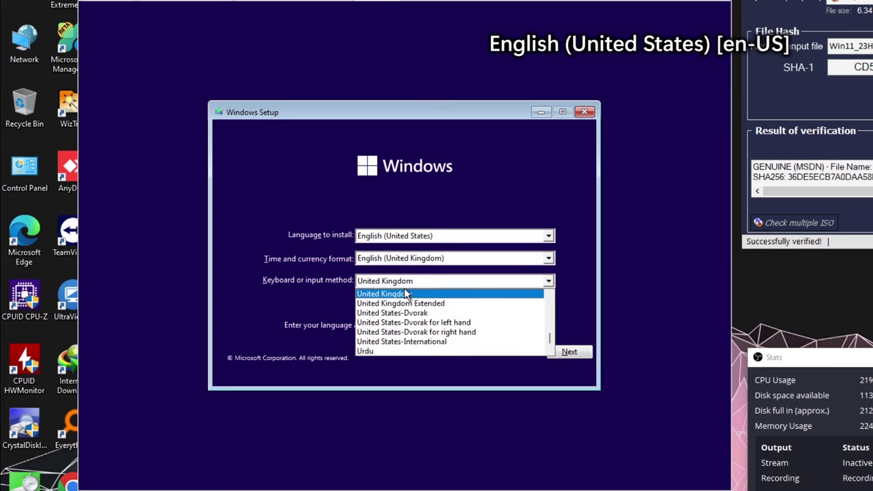
pyautogui.scroll(-1, 385, 332)
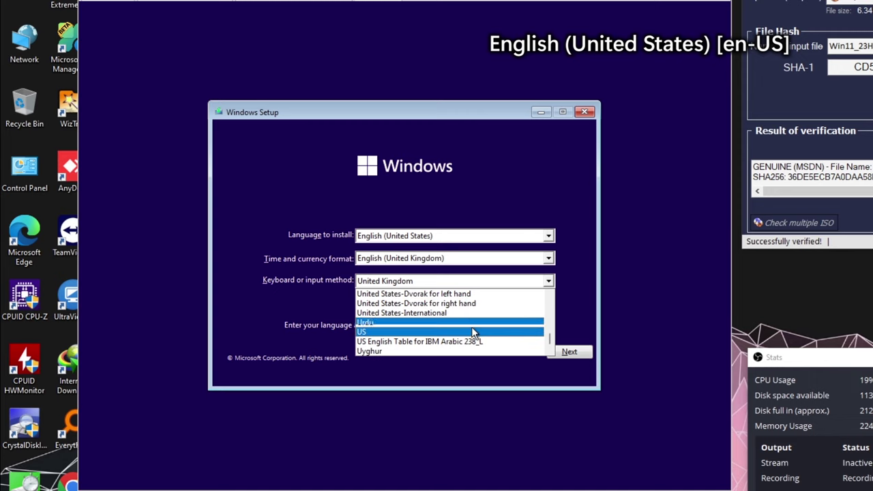
pyautogui.click(425, 334)
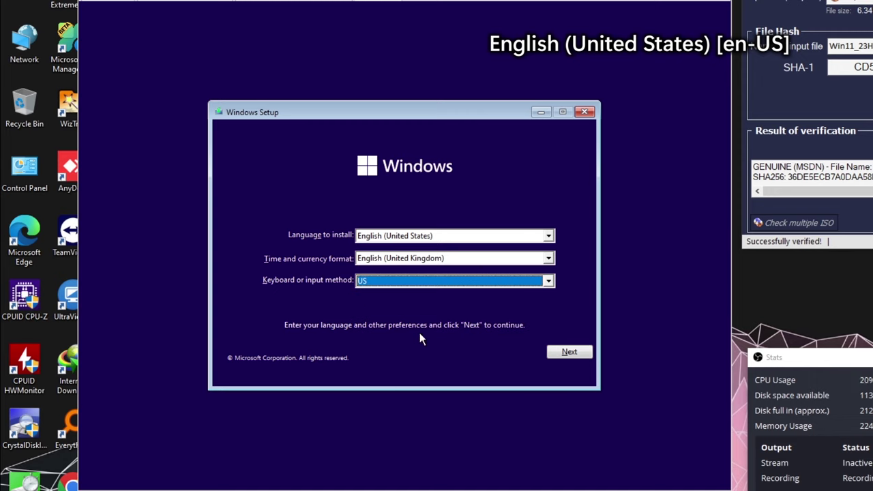
pyautogui.click(572, 351)
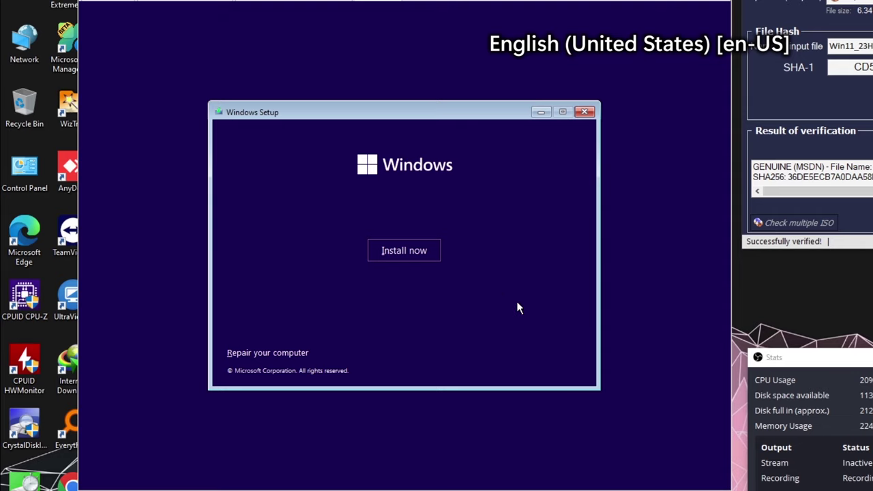
pyautogui.click(407, 252)
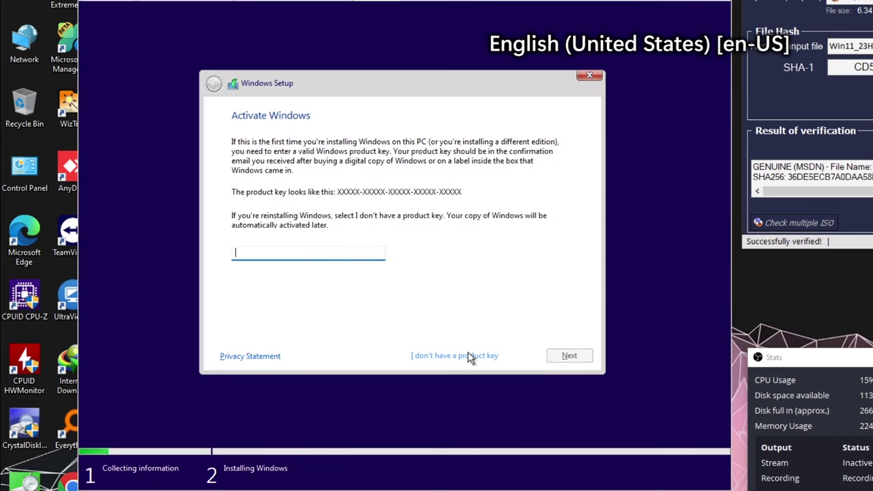
# - Skip the product key and select each N edition: Home N, Education N, Pro N, Pro Education N, Pro N for Workstations
pyautogui.click(481, 352)
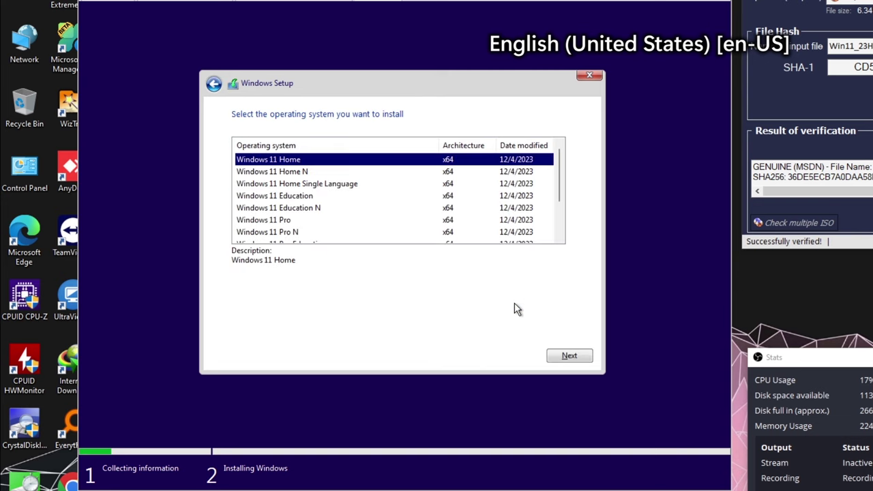
pyautogui.click(308, 183)
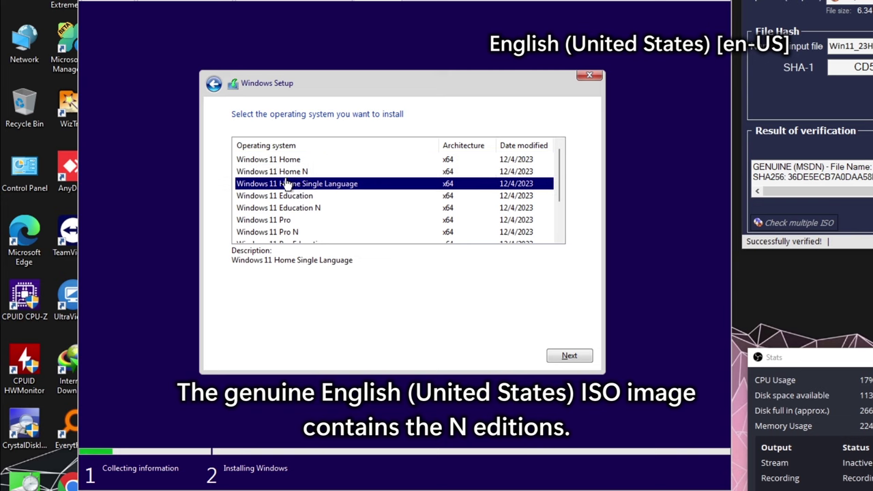
pyautogui.click(281, 174)
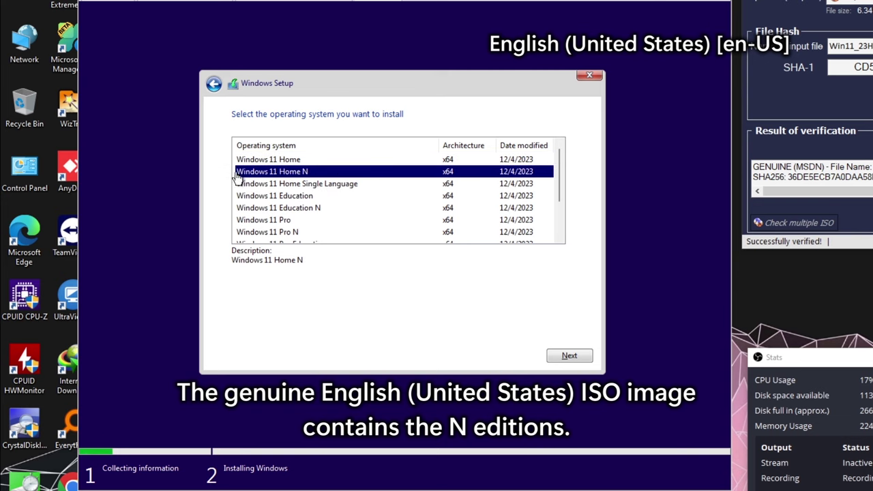
pyautogui.click(291, 210)
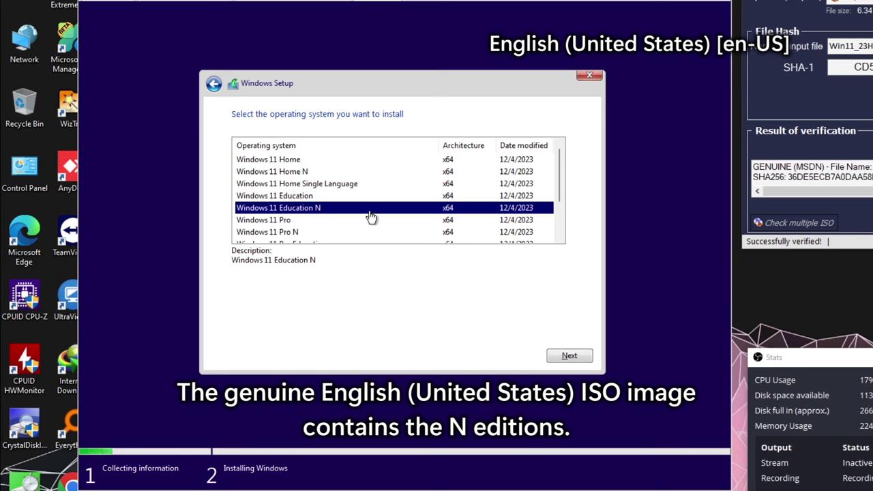
pyautogui.scroll(-1, 394, 216)
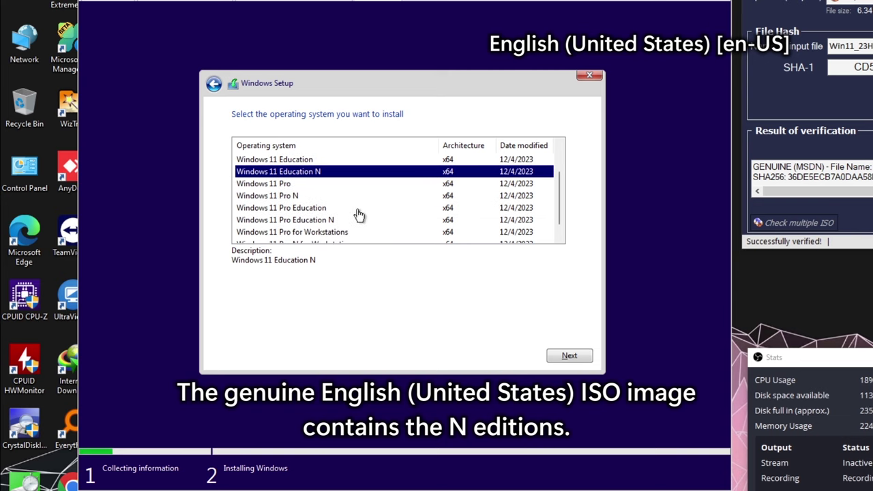
pyautogui.click(299, 197)
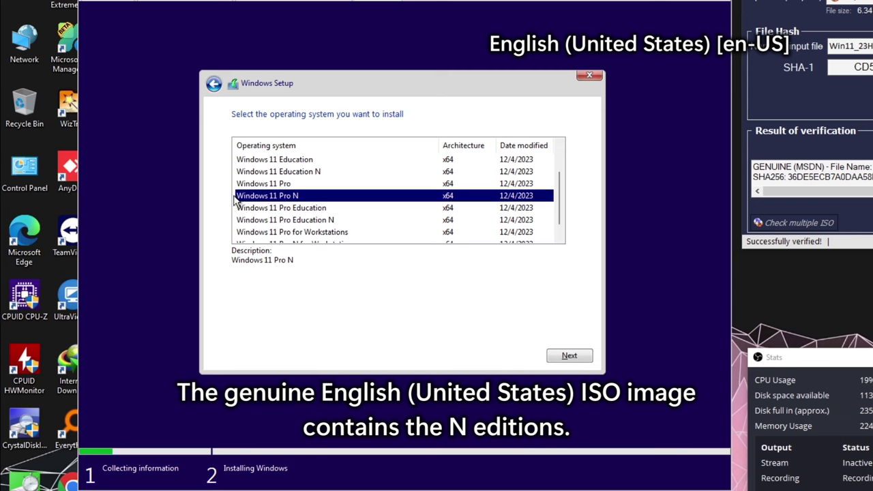
pyautogui.click(346, 221)
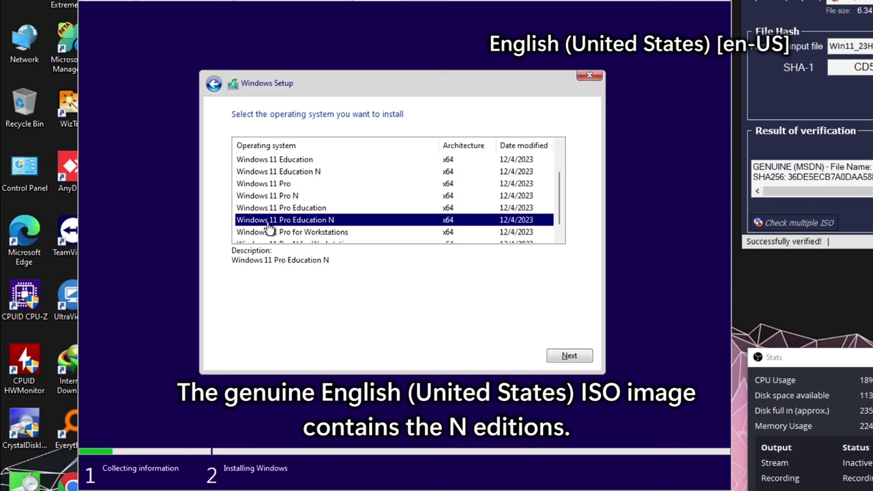
pyautogui.scroll(-1, 369, 227)
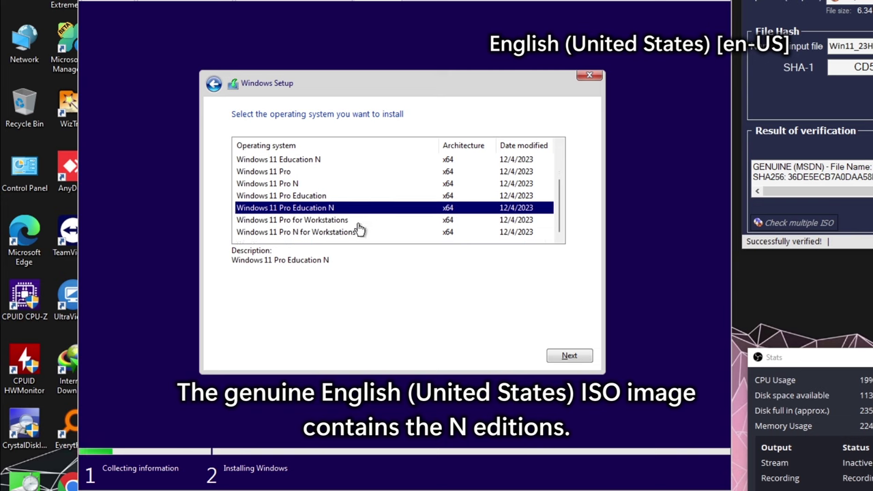
pyautogui.click(244, 233)
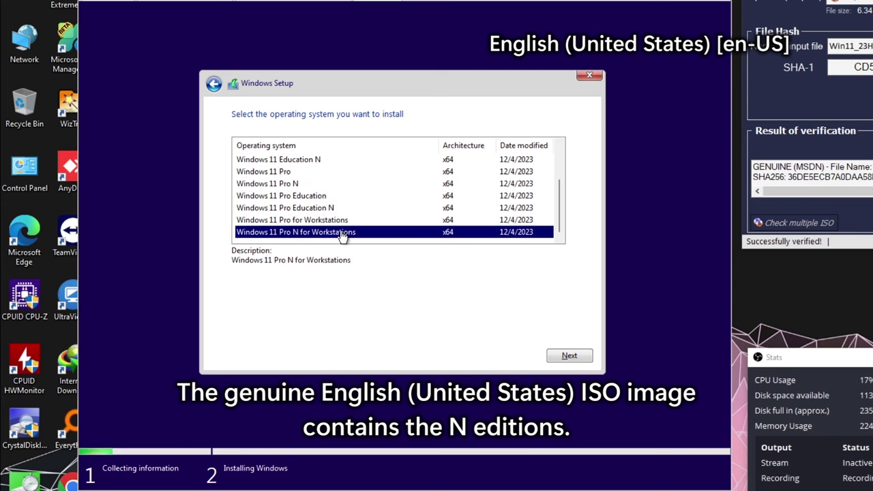